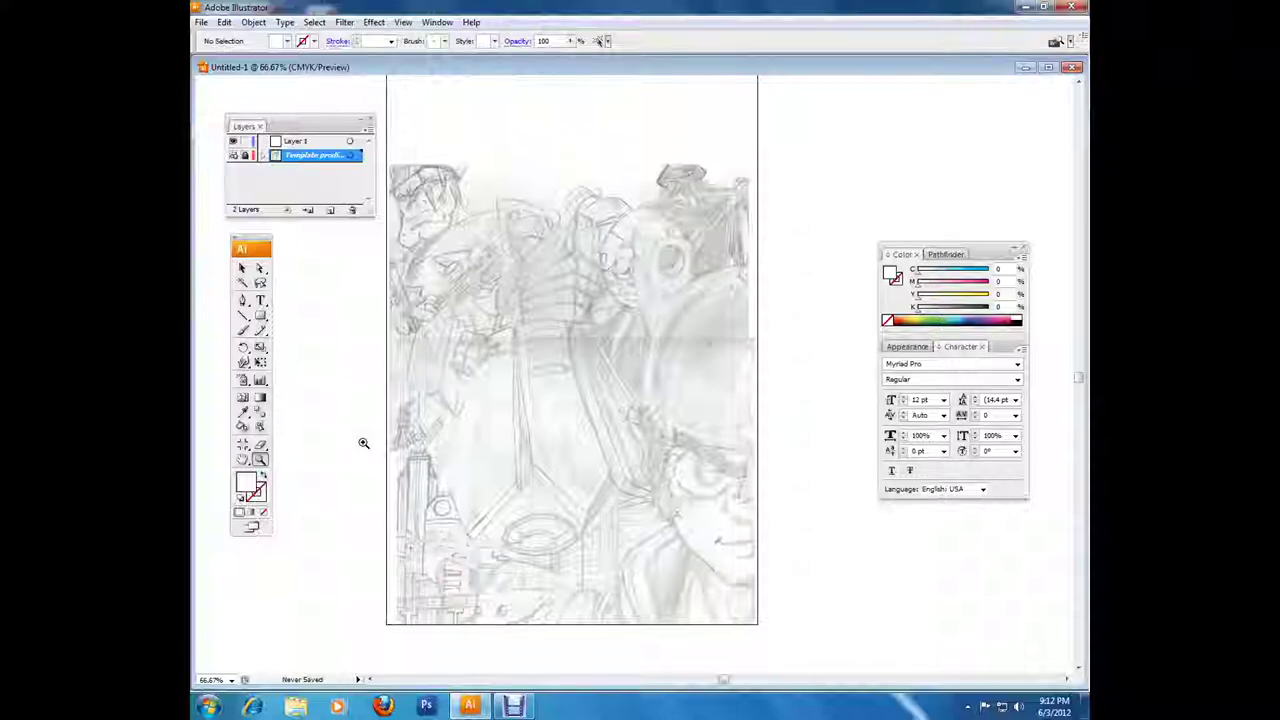
Step: Pick a black prime inking brush on Layer 1, zoom to 150%, and ink the hat curve
key("F5")
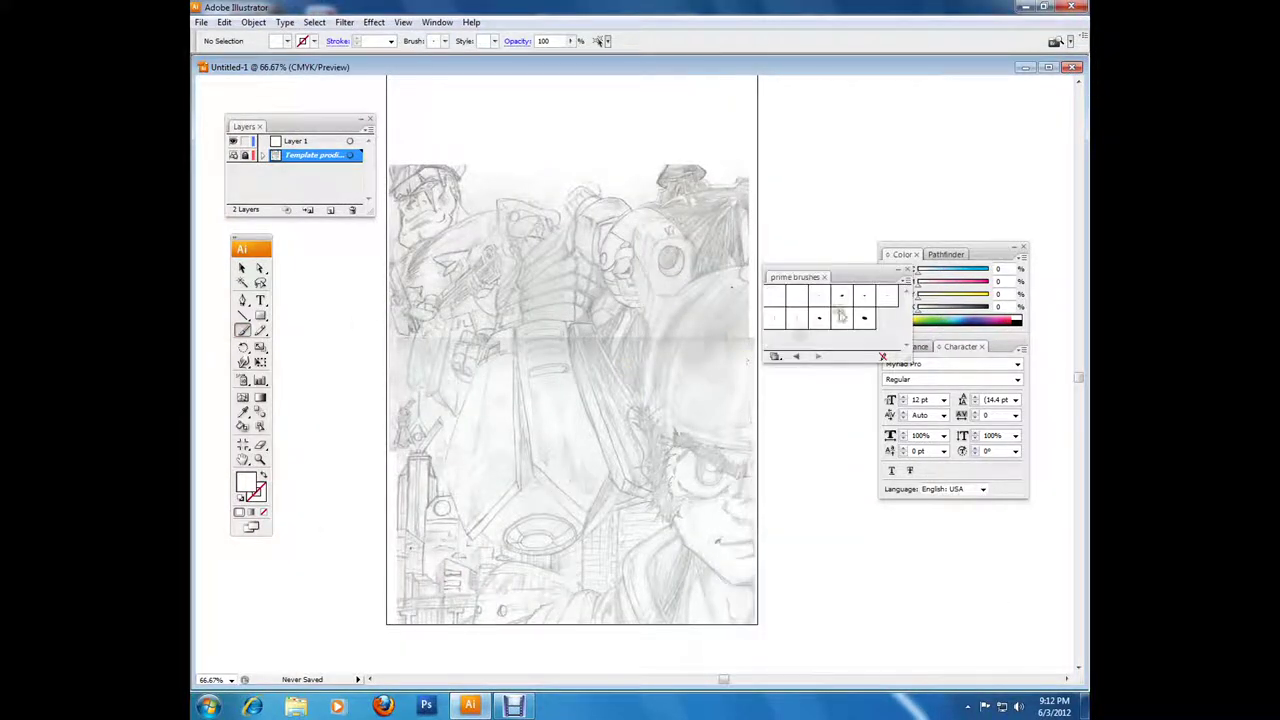
left_click(251, 486)
left_click(296, 141)
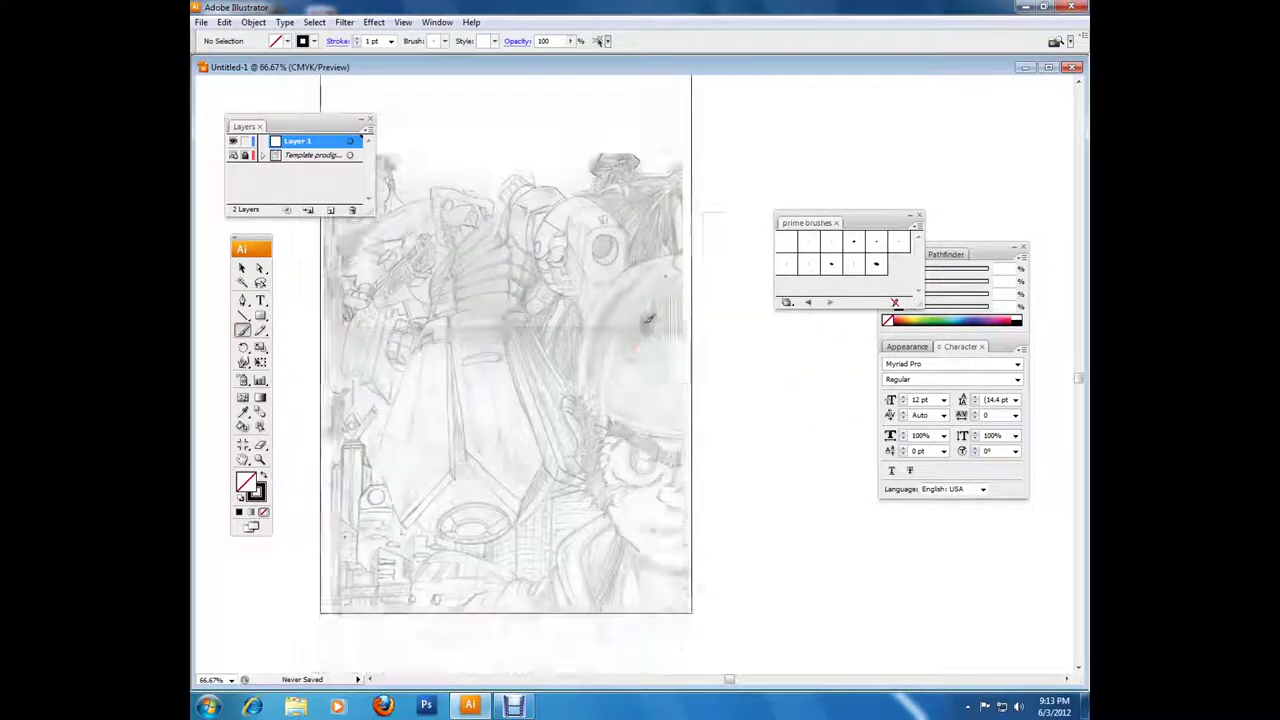
key("ctrl+plus")
key("ctrl+plus")
left_click_drag(778, 101, 555, 408)
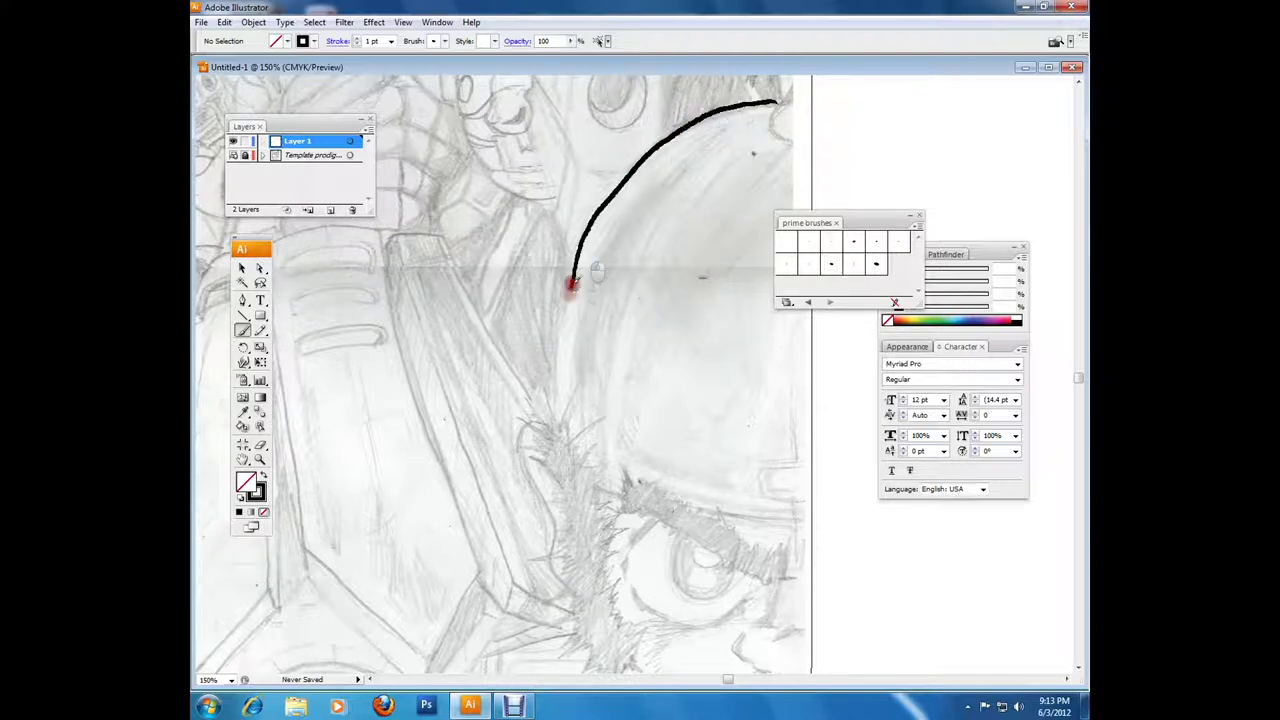
left_click_drag(800, 222, 891, 119)
left_click_drag(693, 505, 813, 513)
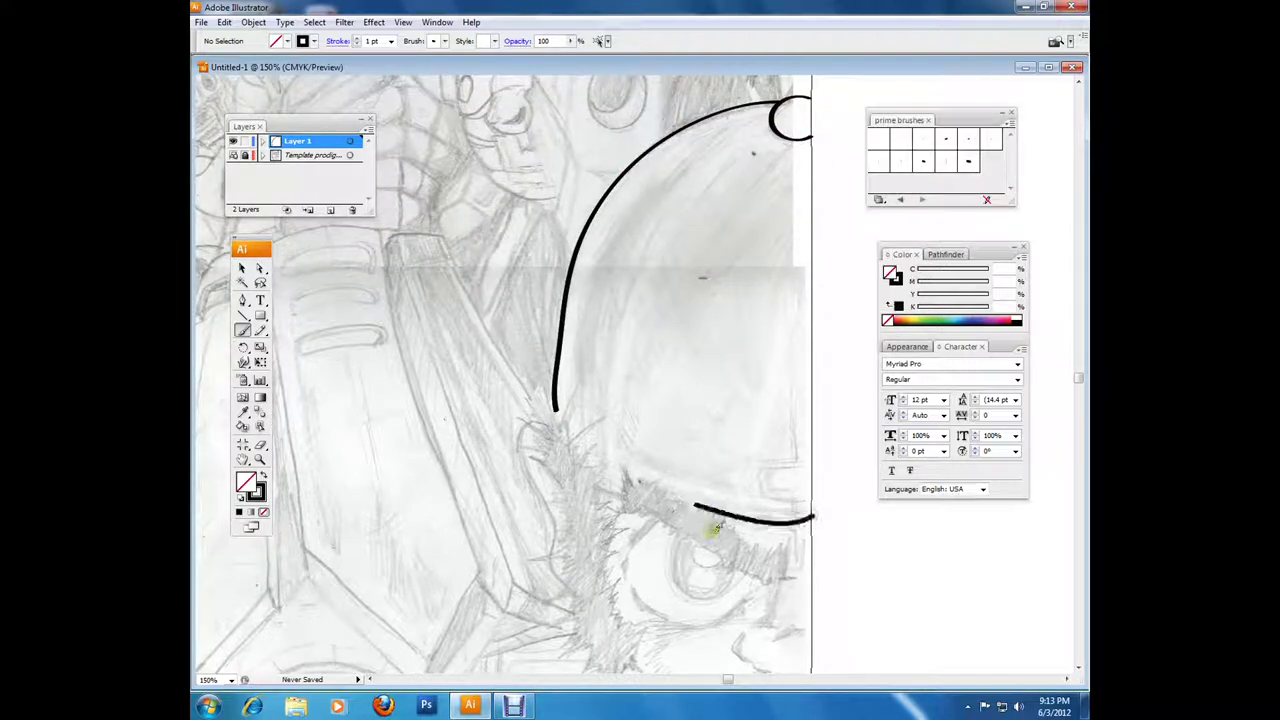
Step: Ink the hair edge, the short stroke by the ear, the long jaw line and the mouth lines
scroll(716, 353, "down", 5)
scroll(716, 353, "right", 1)
left_click_drag(495, 195, 520, 362)
left_click_drag(478, 229, 502, 252)
left_click_drag(570, 448, 758, 594)
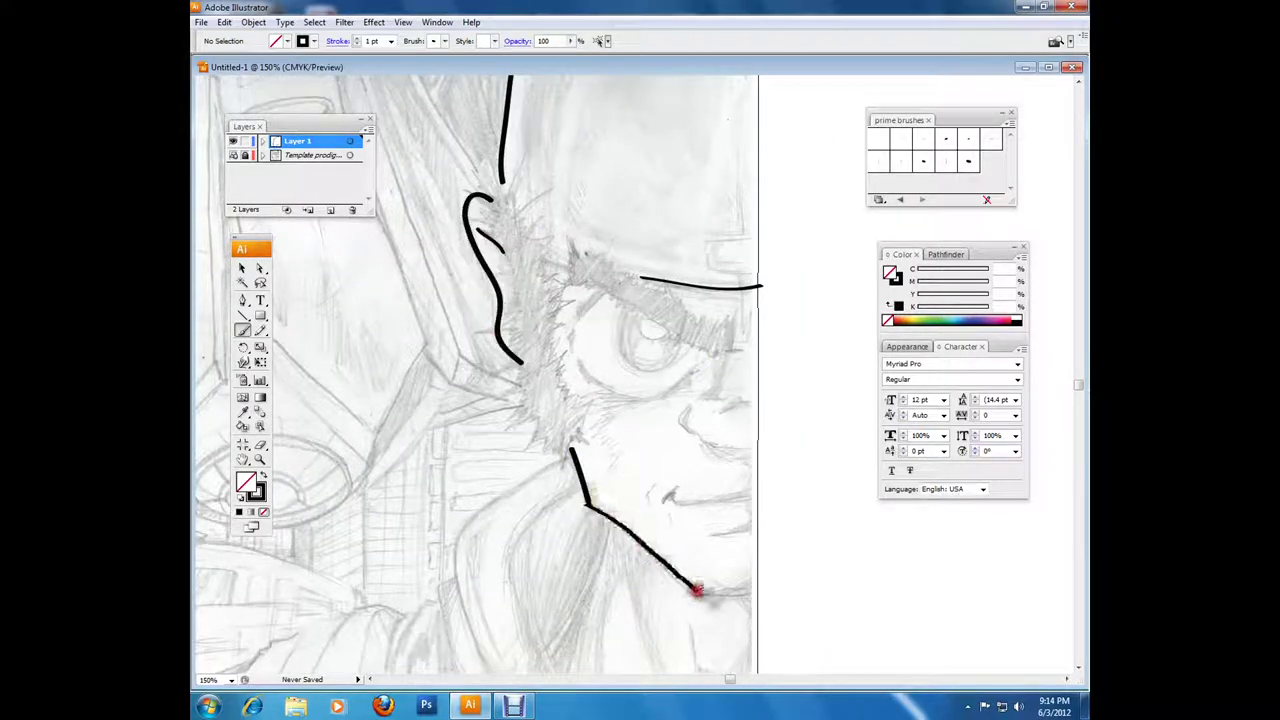
left_click(659, 469, "ctrl")
left_click_drag(667, 496, 758, 497)
left_click_drag(710, 532, 745, 530)
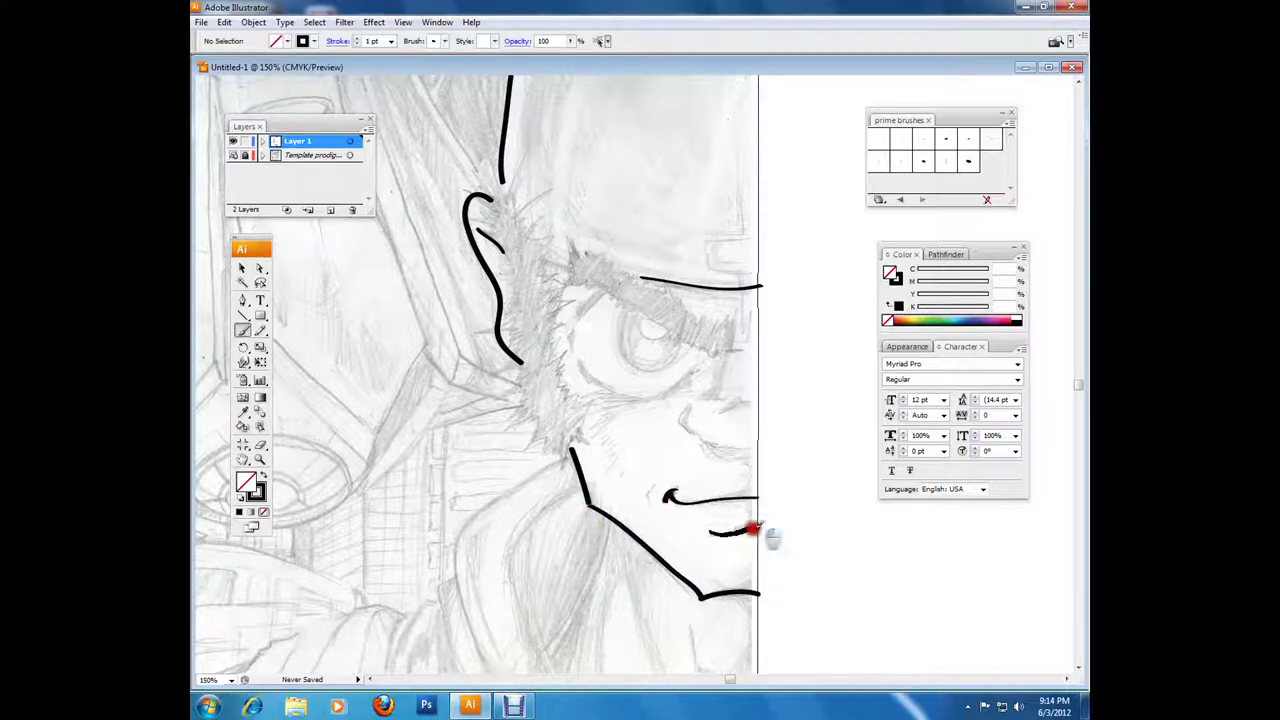
Step: Draw the V-shaped line above the eye and the curve under it with the Pencil
key("n")
left_click_drag(579, 318, 612, 300)
left_click_drag(693, 376, 575, 357)
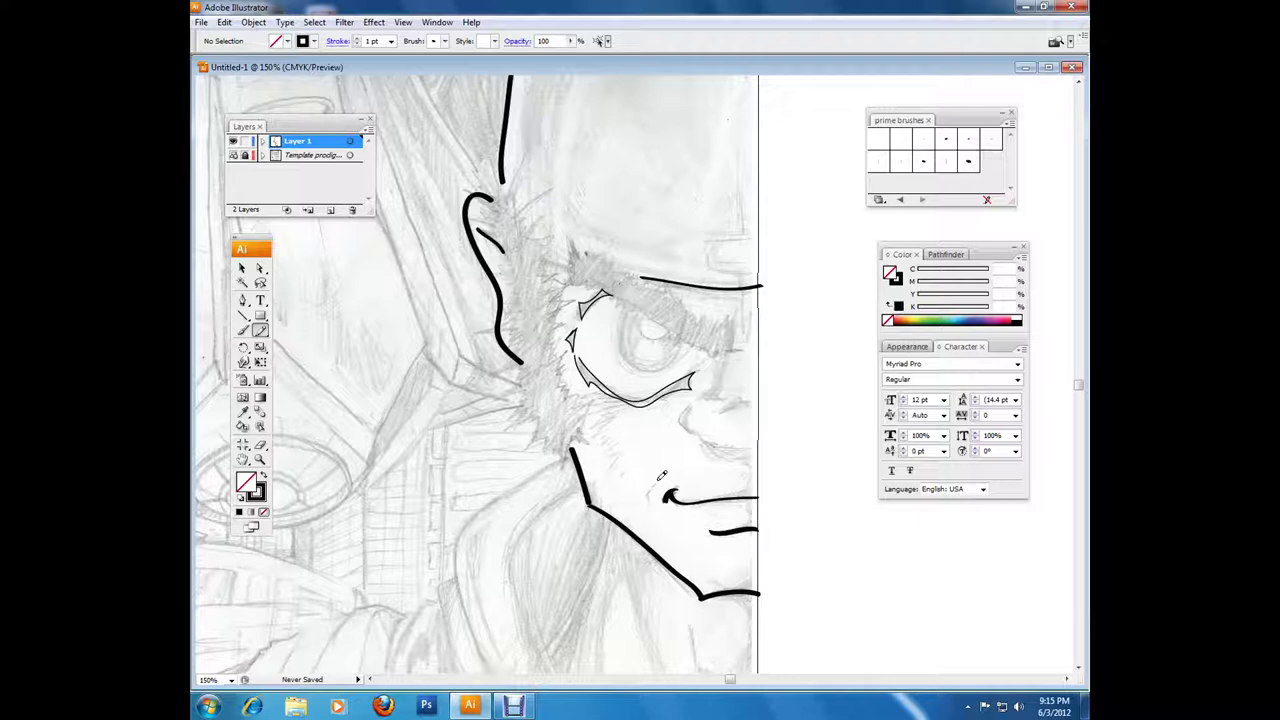
Step: Draw the eyebrow shape and fill the eyebrow and pupil shapes solid black
key("v")
mouse_move(760, 412)
left_mouse_down()
mouse_move(565, 268)
mouse_move(674, 346)
mouse_move(657, 294)
left_mouse_up()
key("shift+x")
key("ctrl+shift+a")
key("n")
key("v")
key("shift+x")
key("ctrl+shift+a")
key("n")
Step: Draw the nose and spiky hair shapes and fill both solid black
mouse_move(704, 410)
left_mouse_down()
mouse_move(748, 443)
mouse_move(760, 391)
left_mouse_up()
key("v")
key("shift+x")
key("ctrl+shift+a")
key("n")
mouse_move(549, 190)
left_mouse_down()
mouse_move(560, 357)
mouse_move(531, 420)
mouse_move(497, 168)
left_mouse_up()
key("shift+x")
key("ctrl+shift+a")
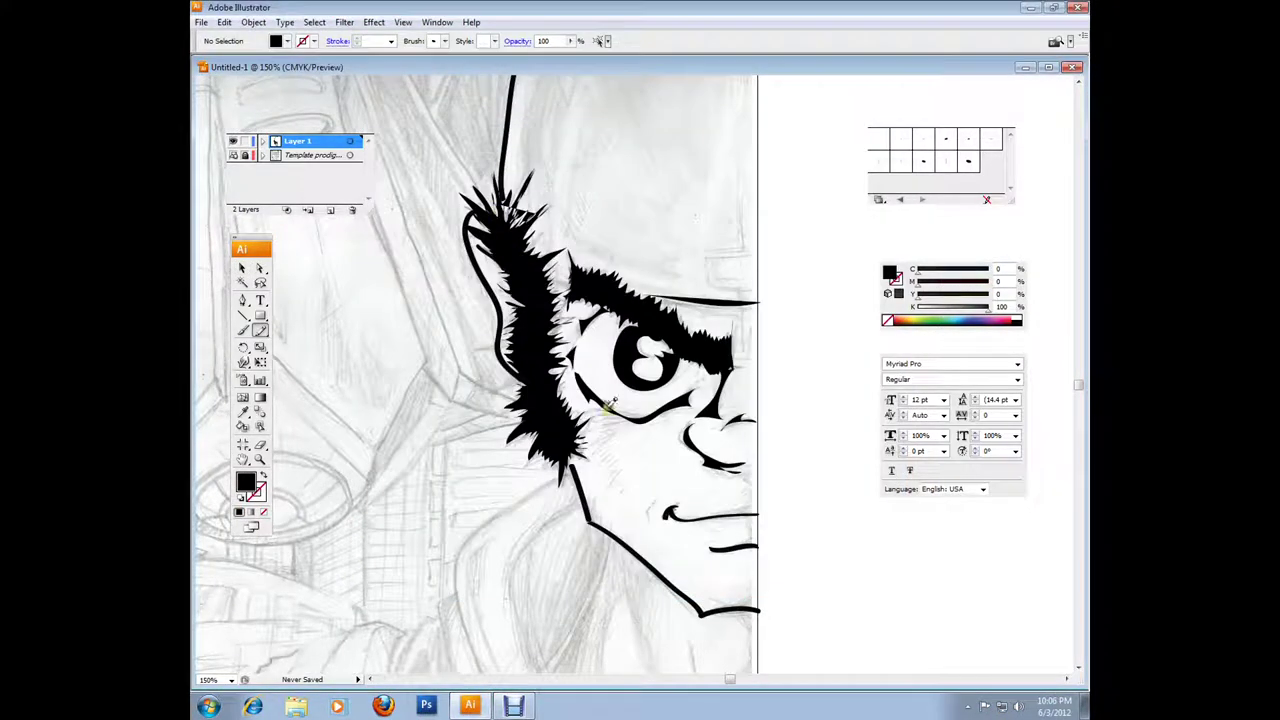
Step: Restore thin black 1 pt lines and hatch the cheek, under the eye and beside the mouth
left_click(243, 330)
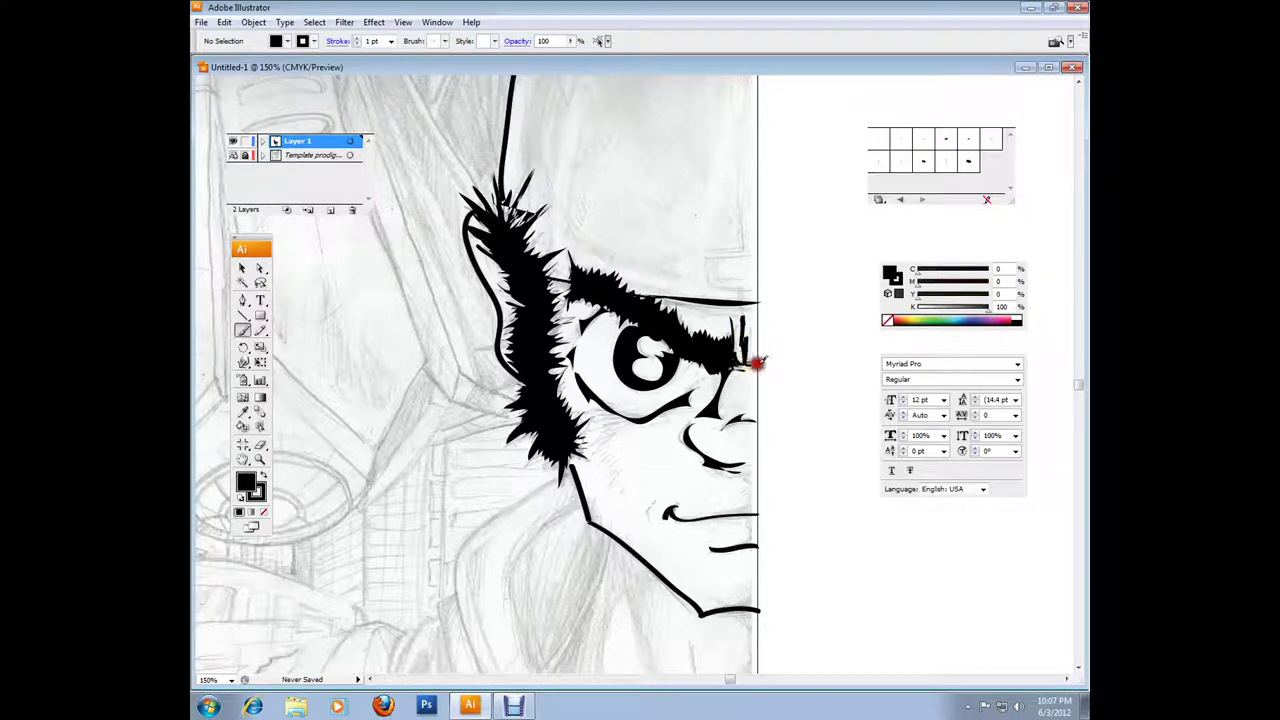
left_click_drag(588, 410, 640, 440)
left_click_drag(700, 402, 750, 392)
left_click_drag(592, 448, 623, 429)
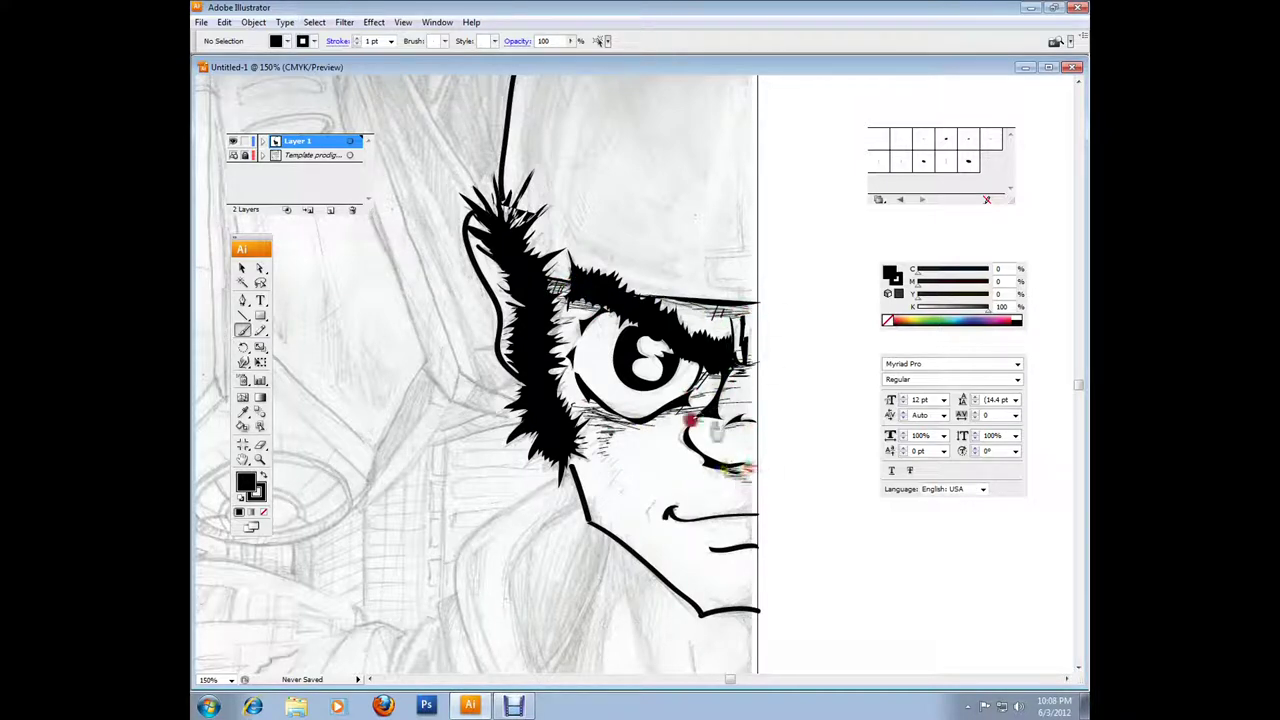
left_click_drag(650, 505, 647, 518)
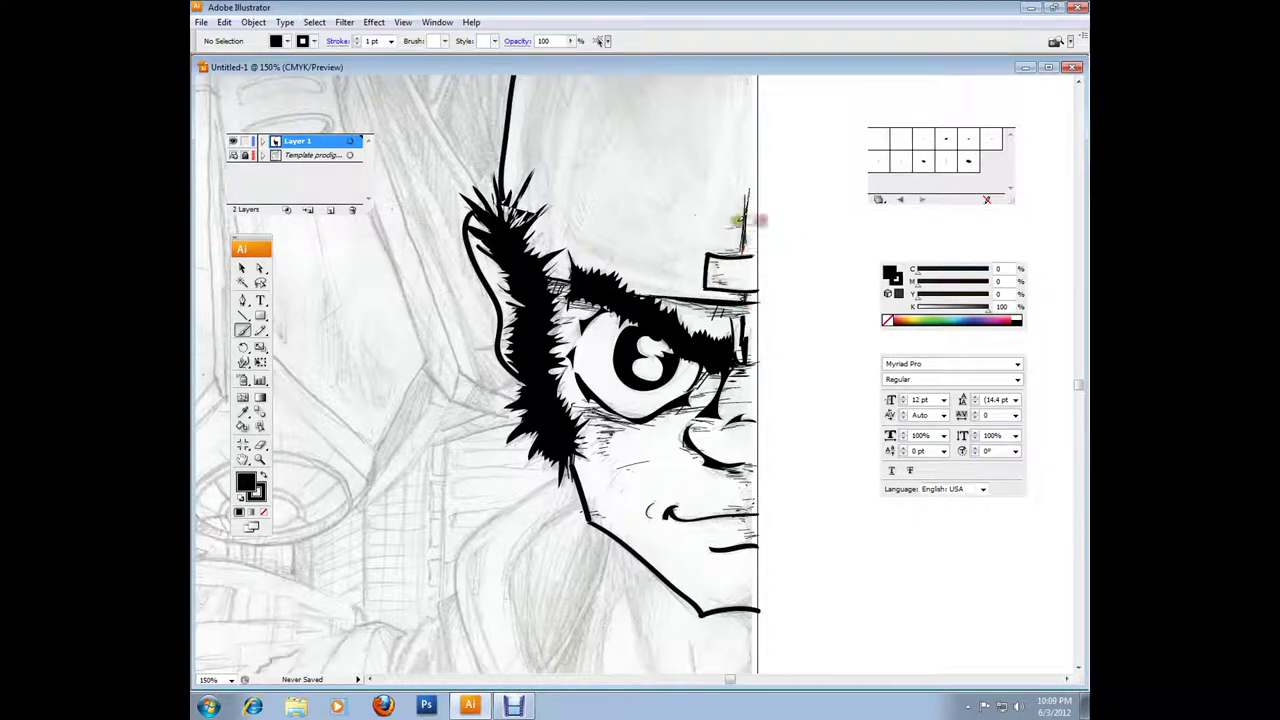
scroll(740, 218, "up", 4)
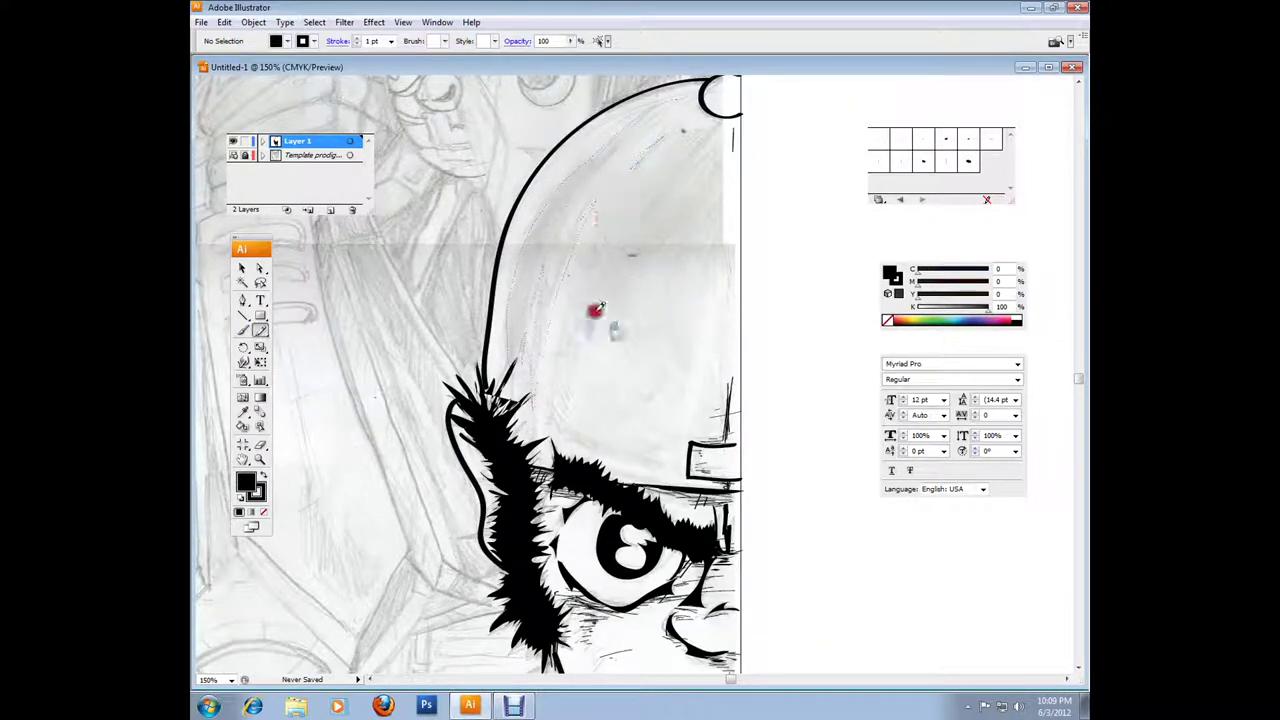
Step: Draw the zigzag-edged band inside the hat and fill it solid black
mouse_move(723, 126)
left_mouse_down()
mouse_move(580, 294)
mouse_move(515, 275)
left_mouse_up()
left_click_drag(590, 161, 733, 118)
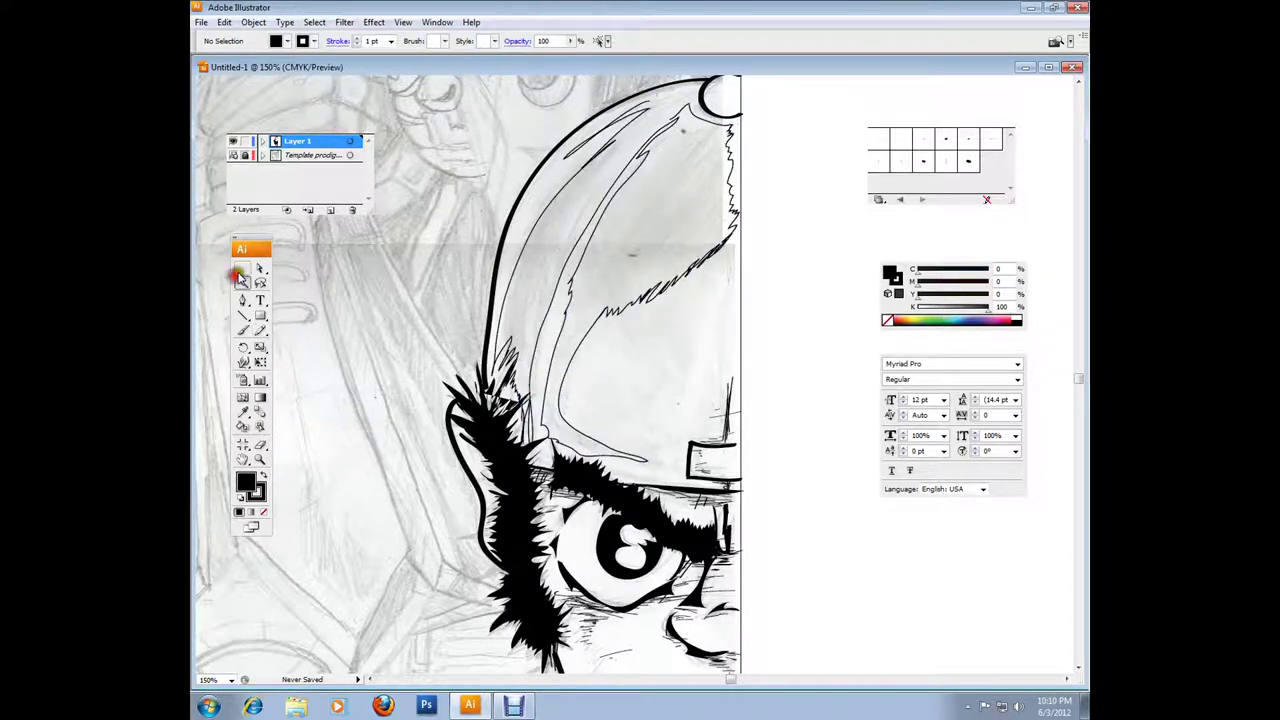
key("shift+x")
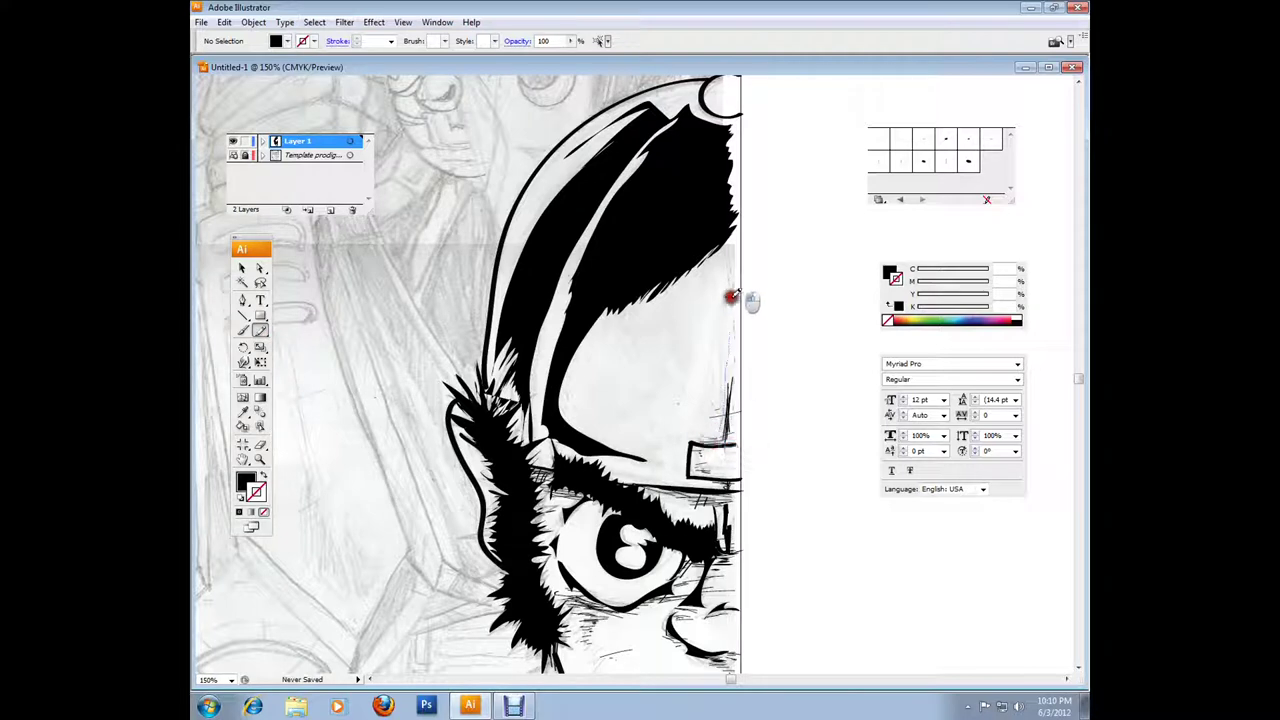
Step: Return to thin black brush strokes and hatch the left, middle and right of the face
left_click(252, 488)
left_click(242, 330)
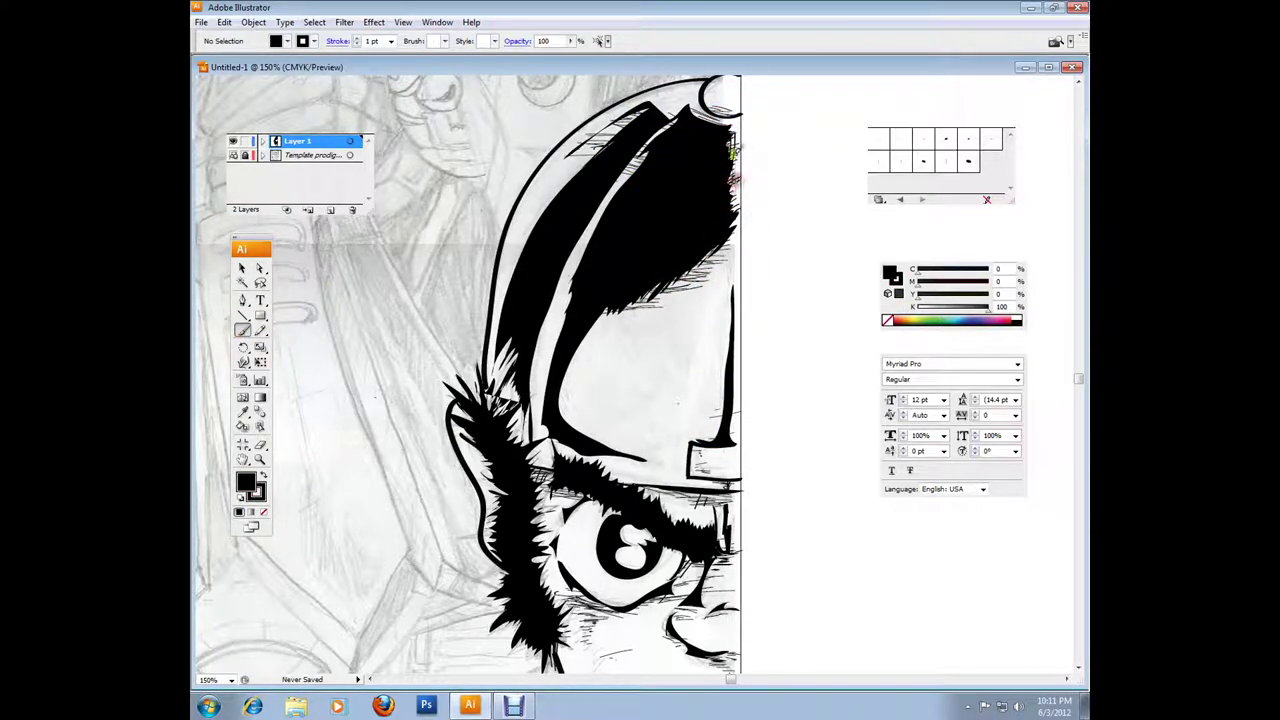
left_click_drag(570, 360, 576, 428)
left_click_drag(728, 306, 684, 318)
left_click_drag(624, 364, 646, 348)
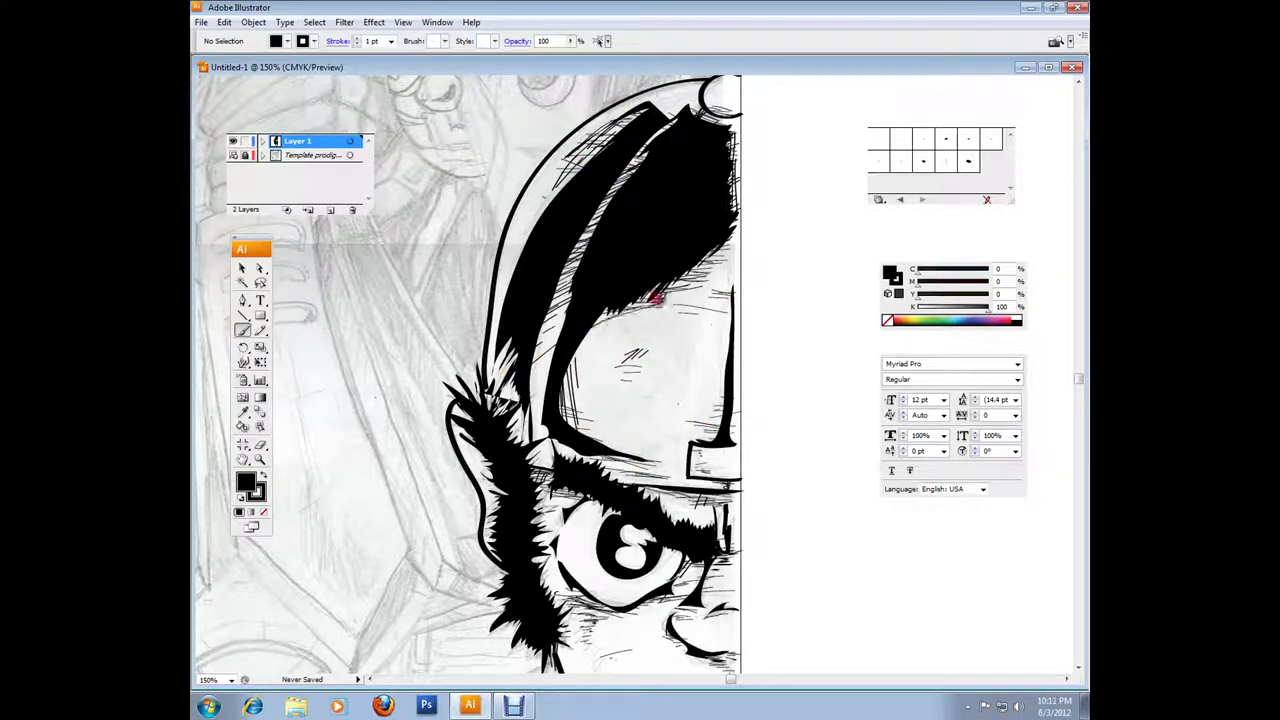
scroll(560, 320, "down", 3)
scroll(620, 280, "up", 6)
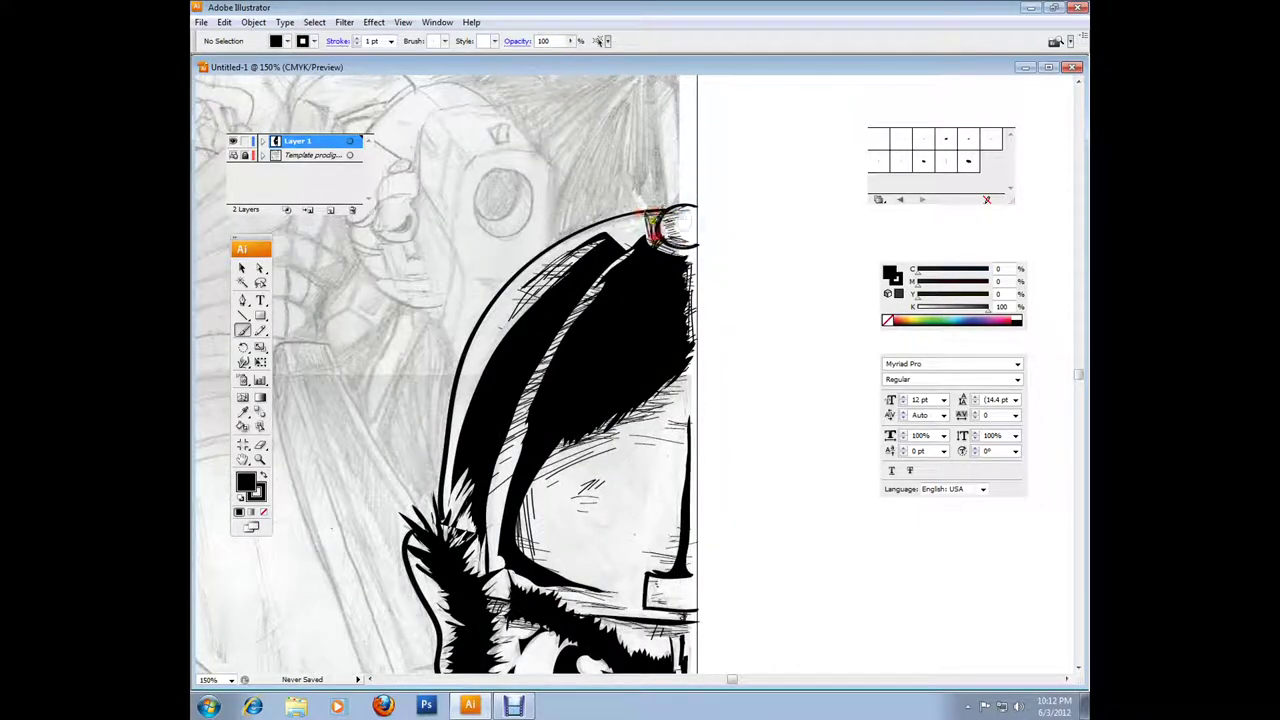
Step: Ink the collar strokes and long collar arc, then hatch the collar
left_click_drag(598, 330, 532, 456)
left_click_drag(576, 293, 540, 496)
left_click_drag(560, 270, 490, 500)
mouse_move(433, 406)
left_mouse_down()
mouse_move(438, 468)
mouse_move(374, 500)
mouse_move(510, 546)
left_mouse_up()
mouse_move(388, 512)
left_mouse_down()
mouse_move(433, 452)
mouse_move(520, 437)
left_mouse_up()
mouse_move(420, 460)
left_mouse_down()
mouse_move(372, 500)
mouse_move(446, 450)
left_mouse_up()
left_click_drag(470, 512, 478, 456)
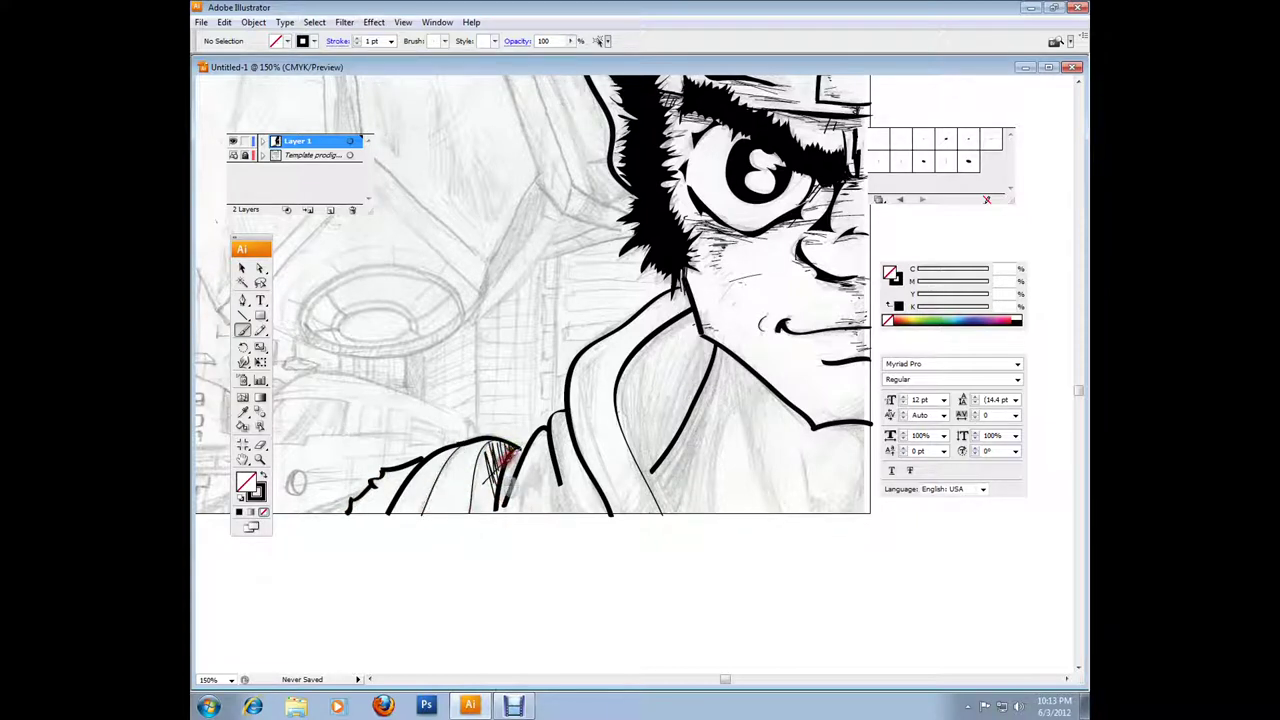
left_click_drag(412, 510, 450, 448)
left_click_drag(470, 514, 496, 438)
Step: Outline the neck shadow and shoulder shapes and fill them black
left_click_drag(636, 368, 686, 421)
mouse_move(697, 325)
left_mouse_down()
mouse_move(694, 423)
mouse_move(731, 400)
left_mouse_up()
mouse_move(697, 477)
left_mouse_down()
mouse_move(778, 515)
mouse_move(700, 350)
left_mouse_up()
key("v")
key("shift+b")
left_click_drag(857, 443, 849, 449)
key("v")
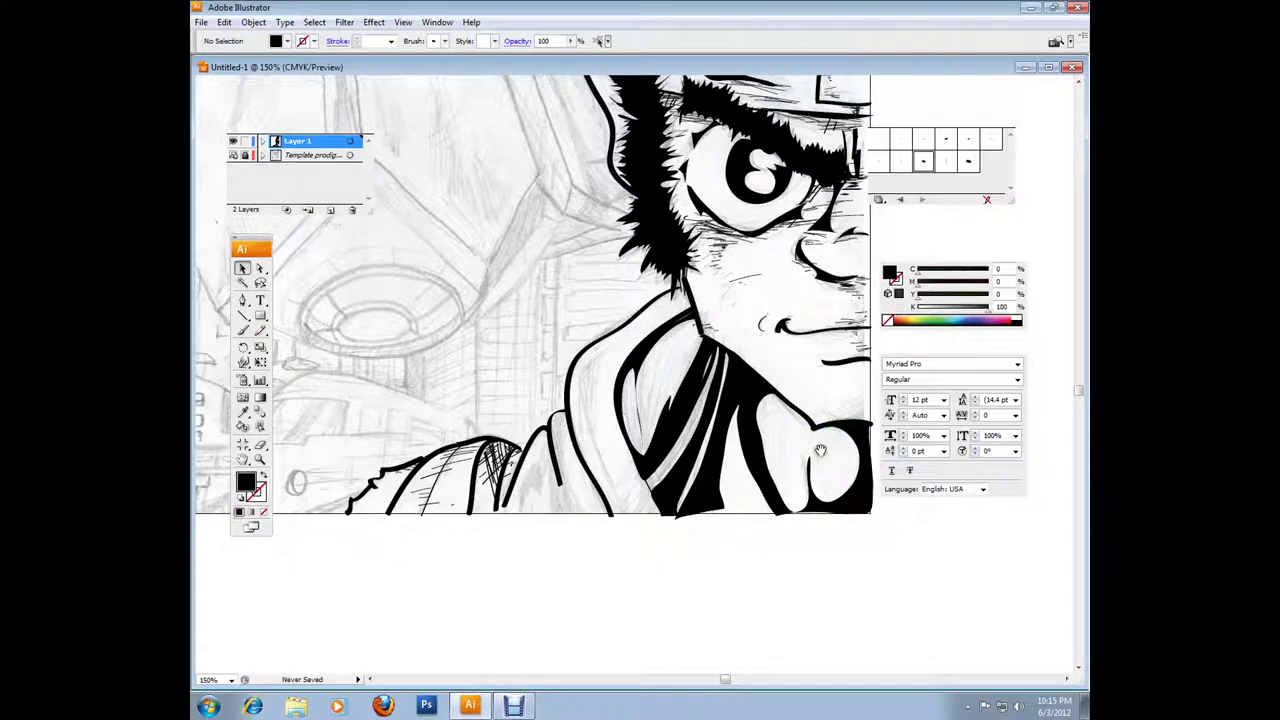
Step: Paint thick black Blob Brush edges along the collar and down the shirt
left_click_drag(770, 505, 754, 545)
left_click_drag(533, 500, 543, 457)
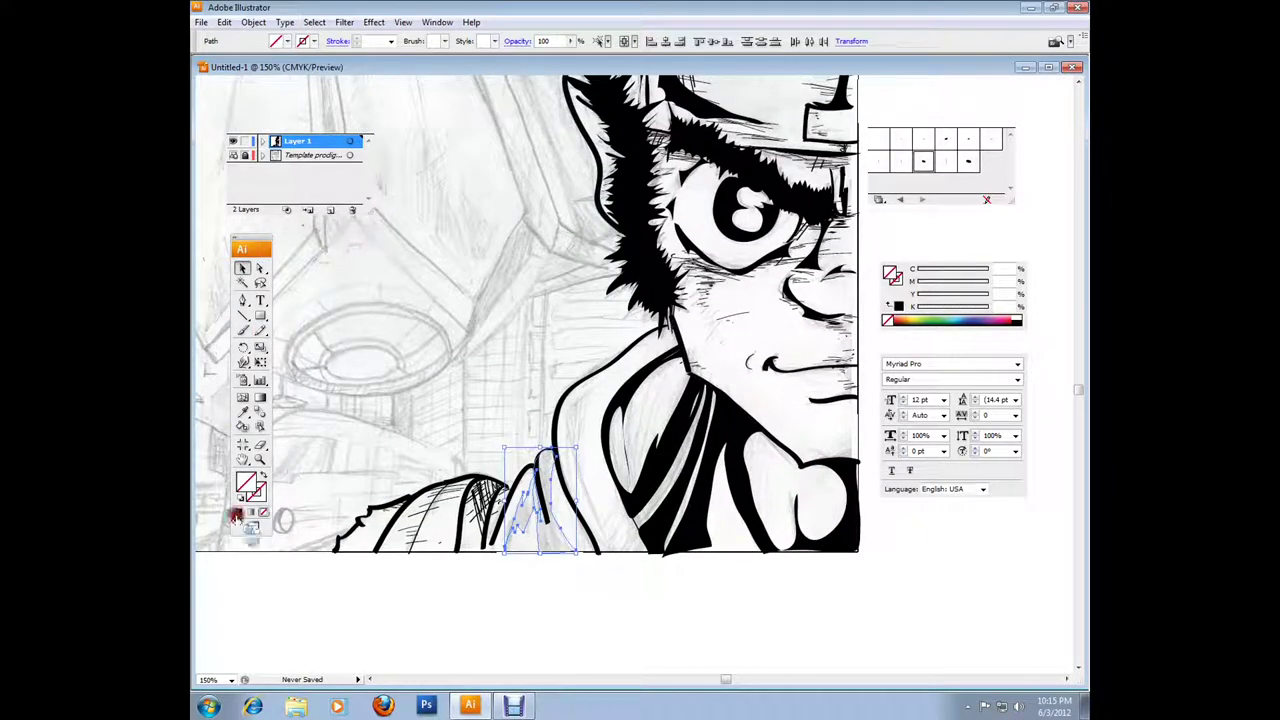
key("shift+b")
left_click_drag(548, 458, 568, 548)
left_click_drag(663, 334, 604, 550)
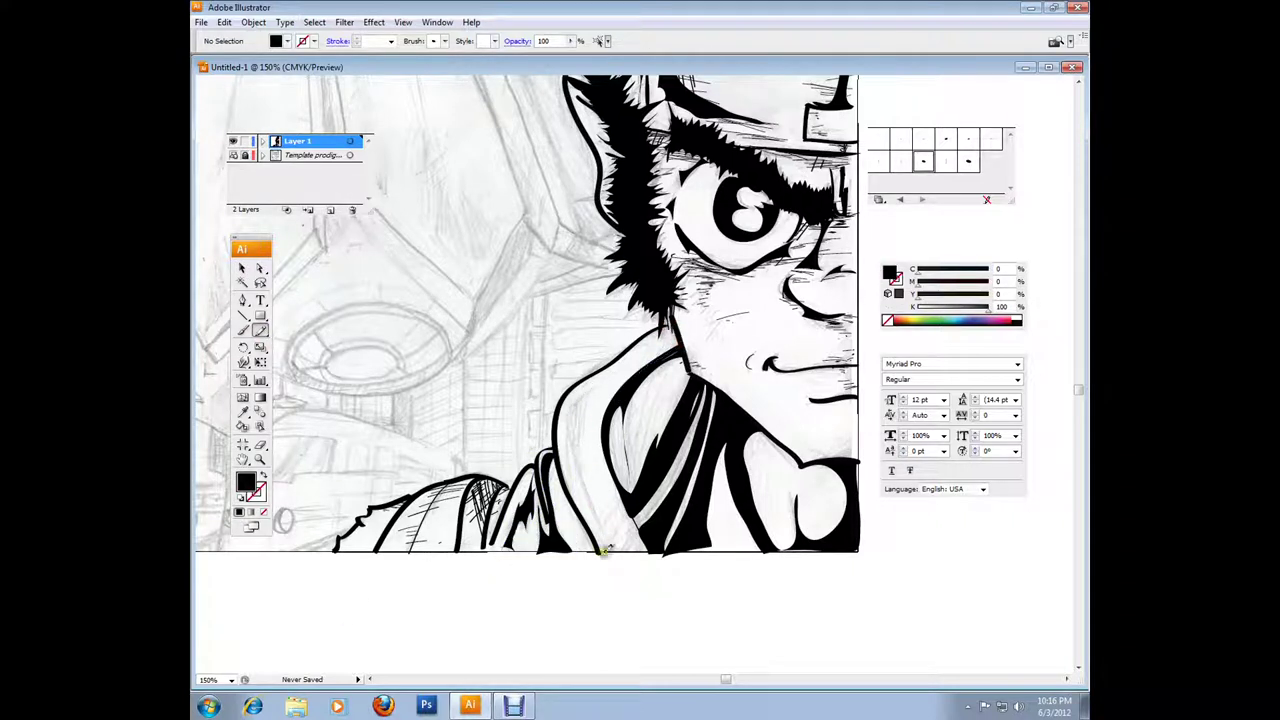
left_click_drag(608, 380, 580, 545)
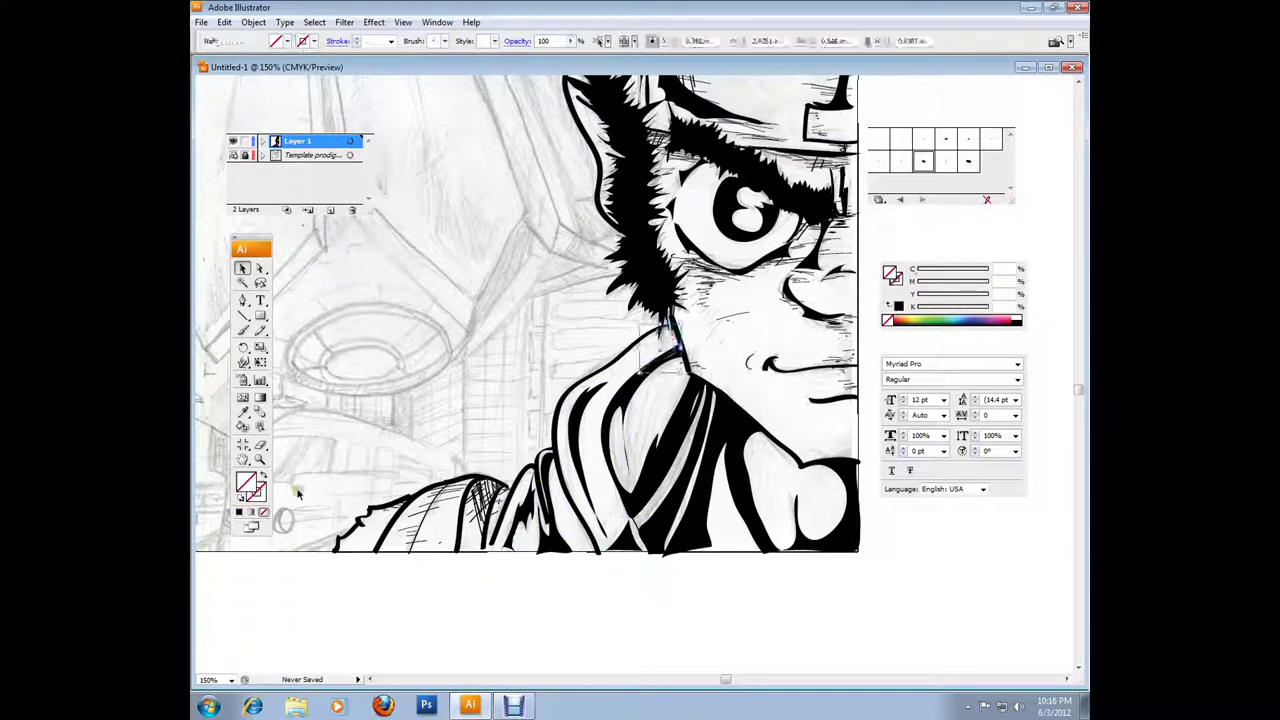
Step: Swap to black fill with no stroke to make the shirt shape solid black
key("v")
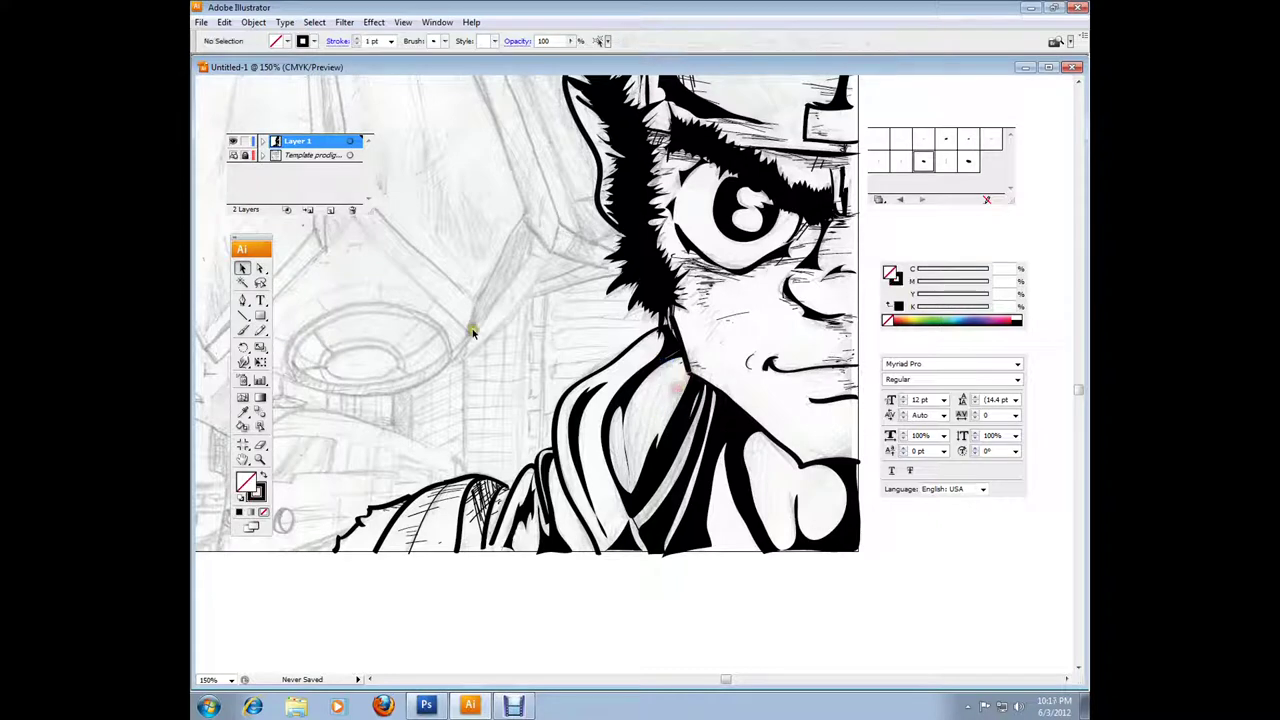
key("v")
key("shift+x")
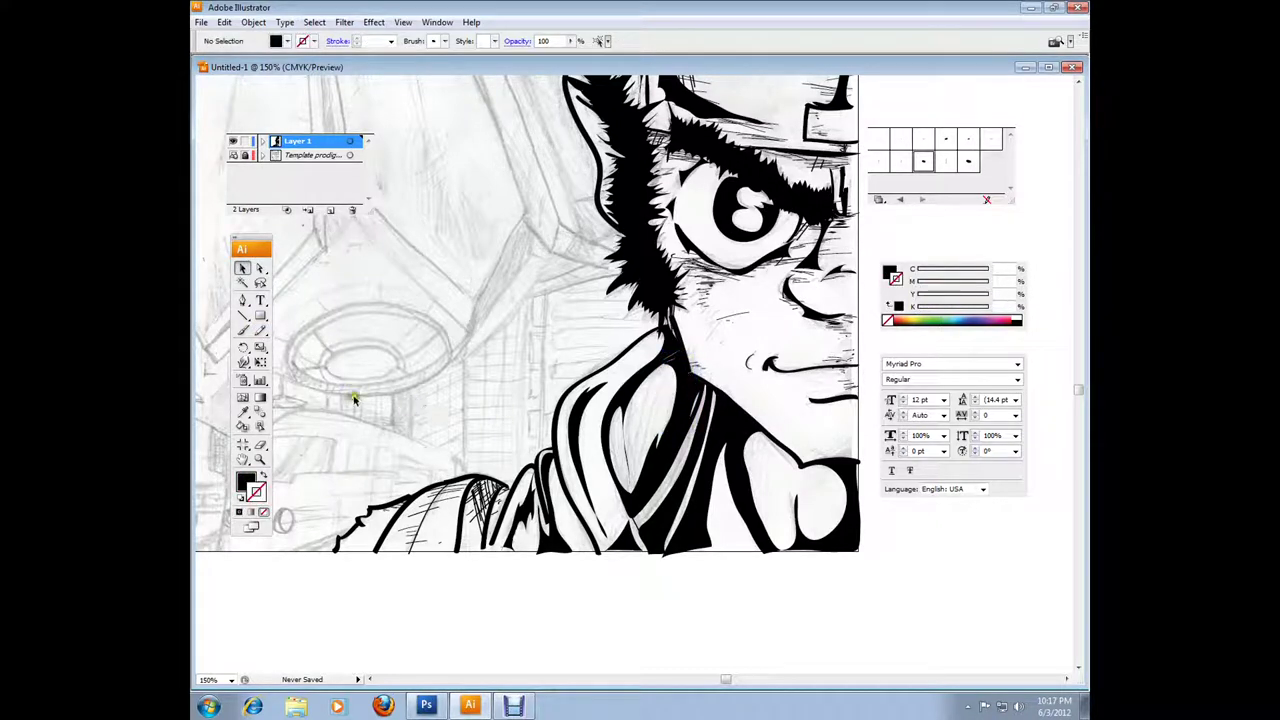
left_click_drag(640, 530, 641, 531)
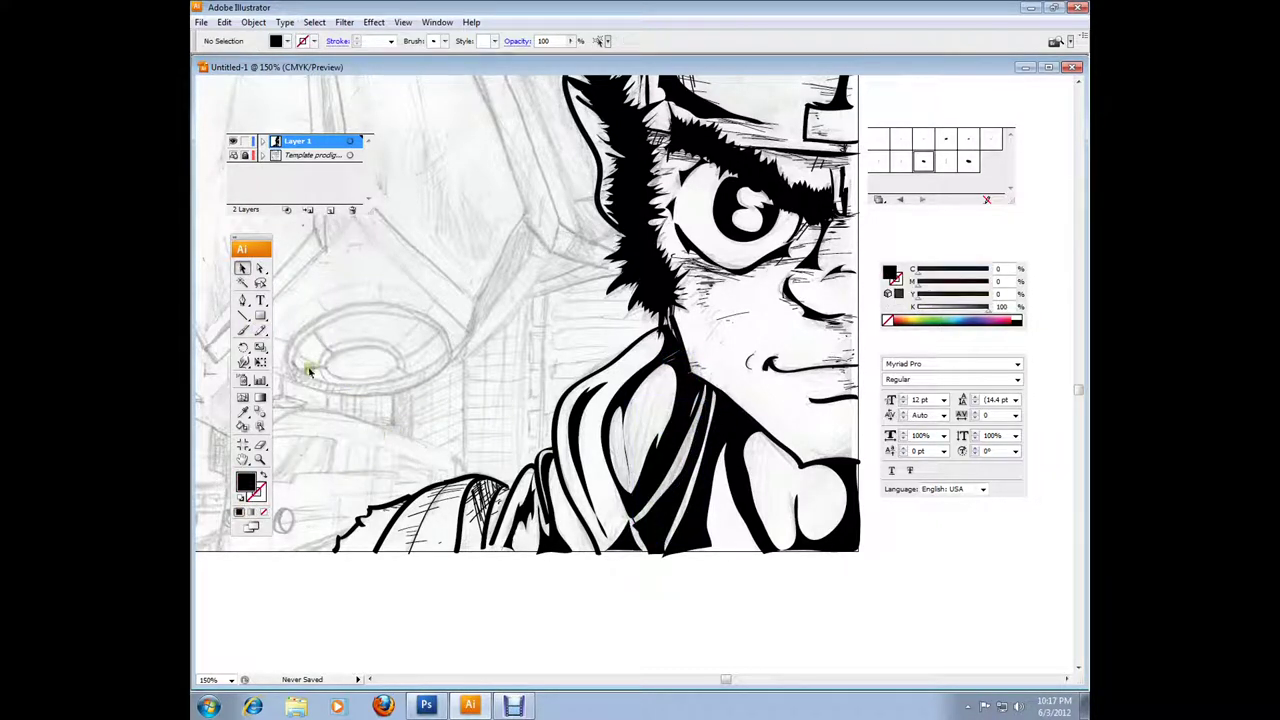
Step: Hatch the shirt near the neck and across it, and trace the face's right edge
key("b")
left_click_drag(648, 398, 614, 440)
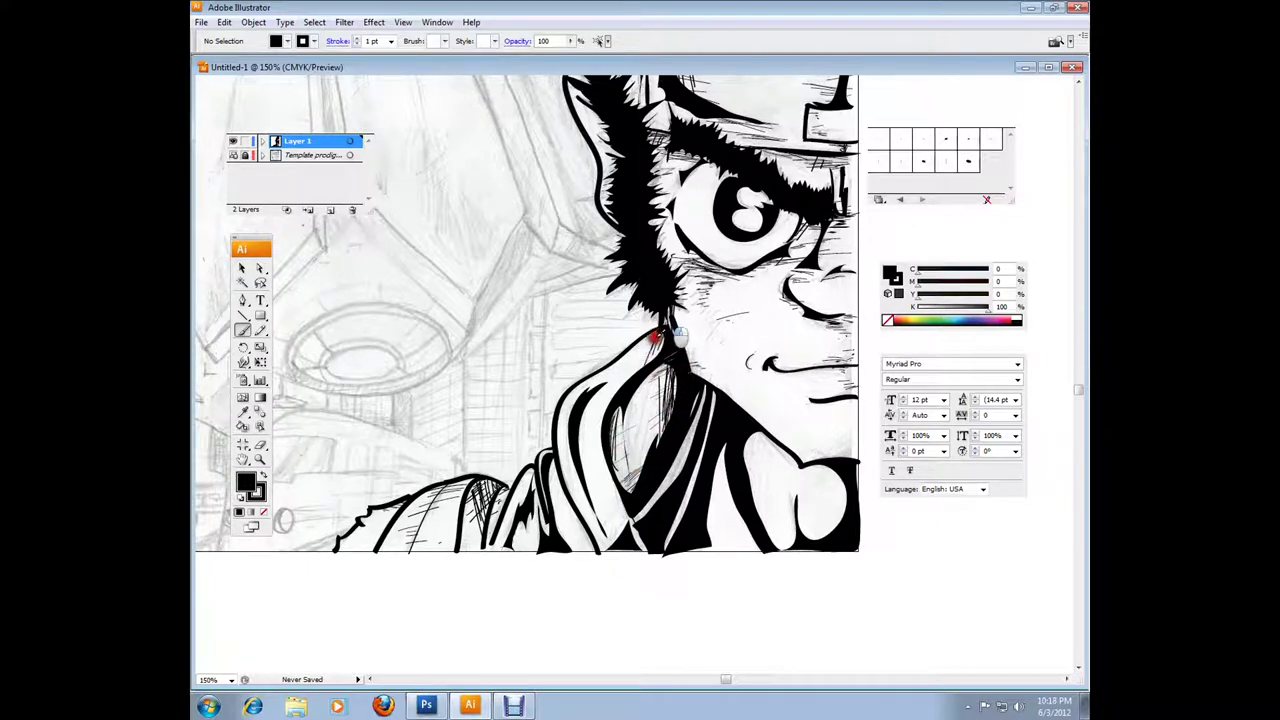
left_click_drag(586, 508, 628, 537)
mouse_move(718, 495)
left_mouse_down()
mouse_move(730, 428)
mouse_move(855, 482)
left_mouse_up()
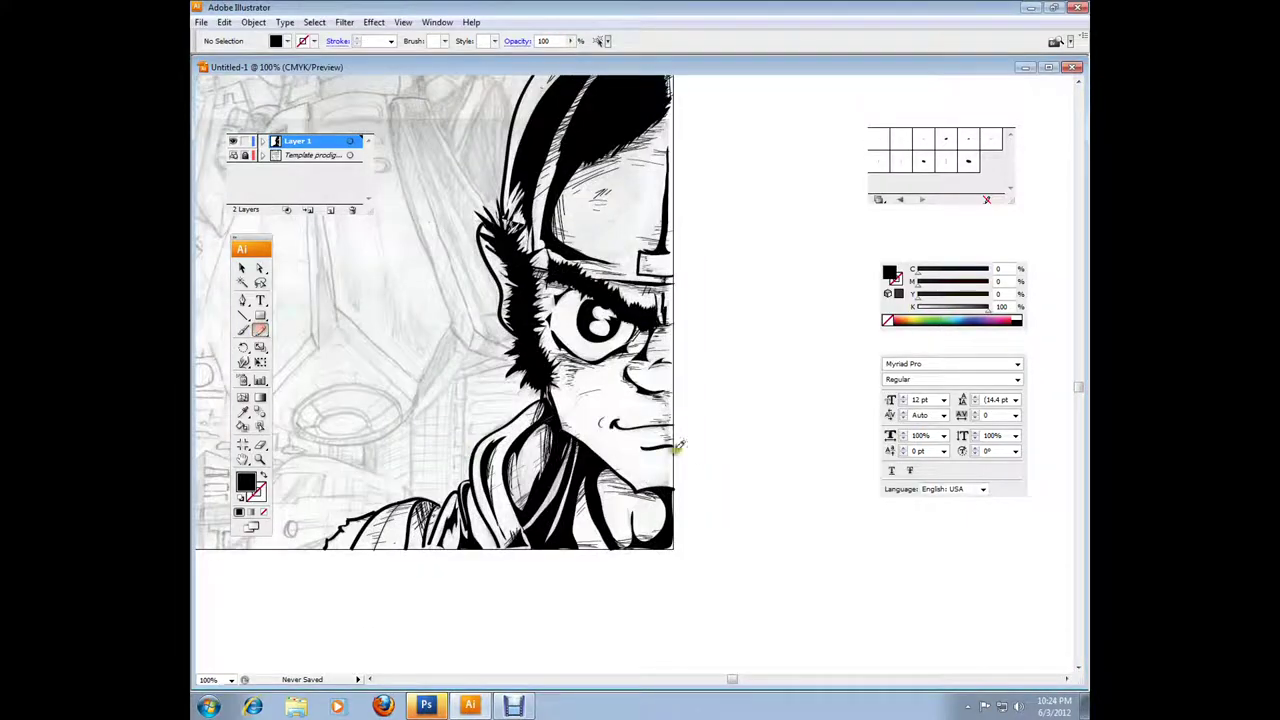
left_click_drag(676, 413, 668, 490)
Step: Fill the face-edge path black and start the Gorillaz track 'Stylo' in Windows Media Player
key("v")
key("shift+x")
key("n")
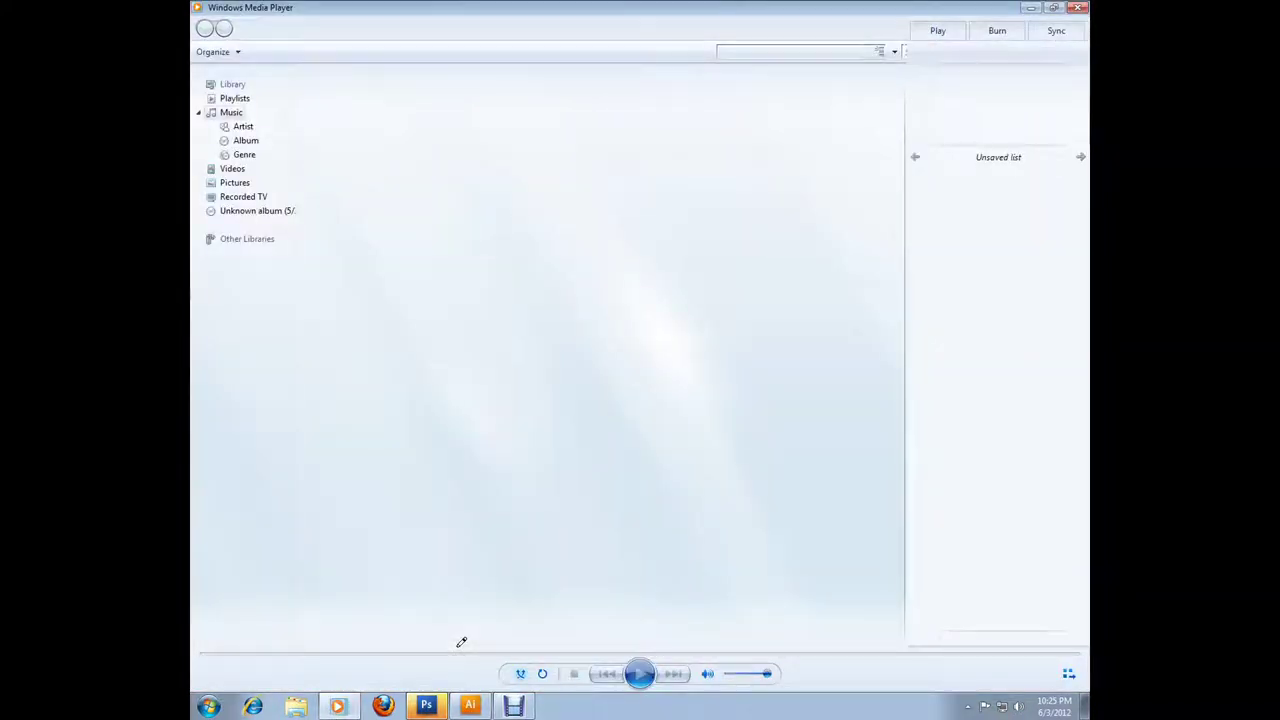
left_click(640, 675)
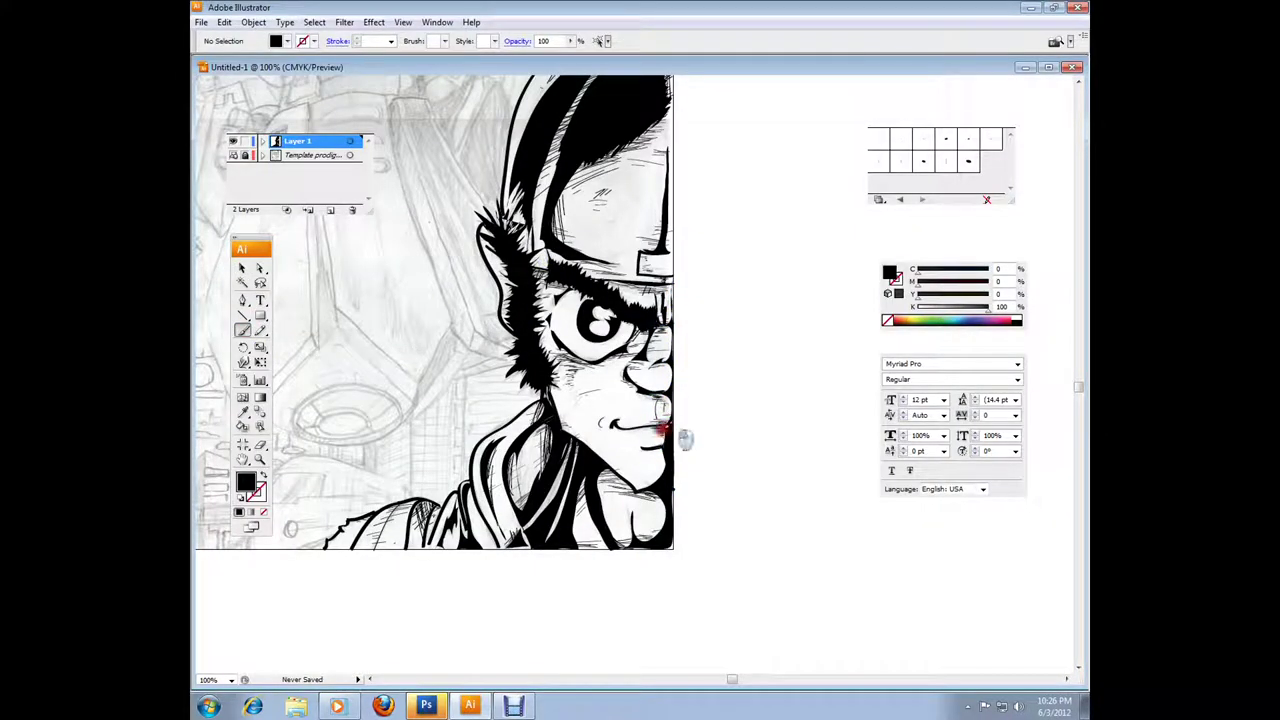
Step: Ink the remaining strokes on the hero's nose and ear, then deselect them
key("v")
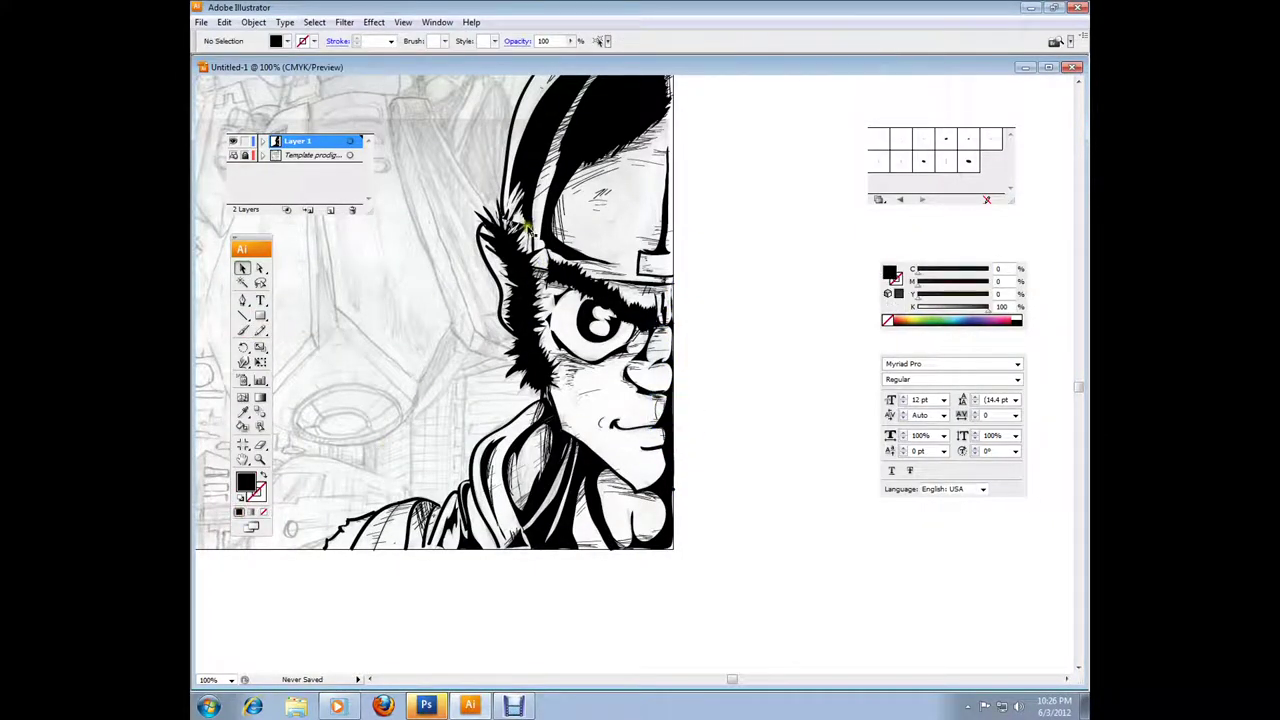
left_click_drag(660, 368, 670, 376)
key("v")
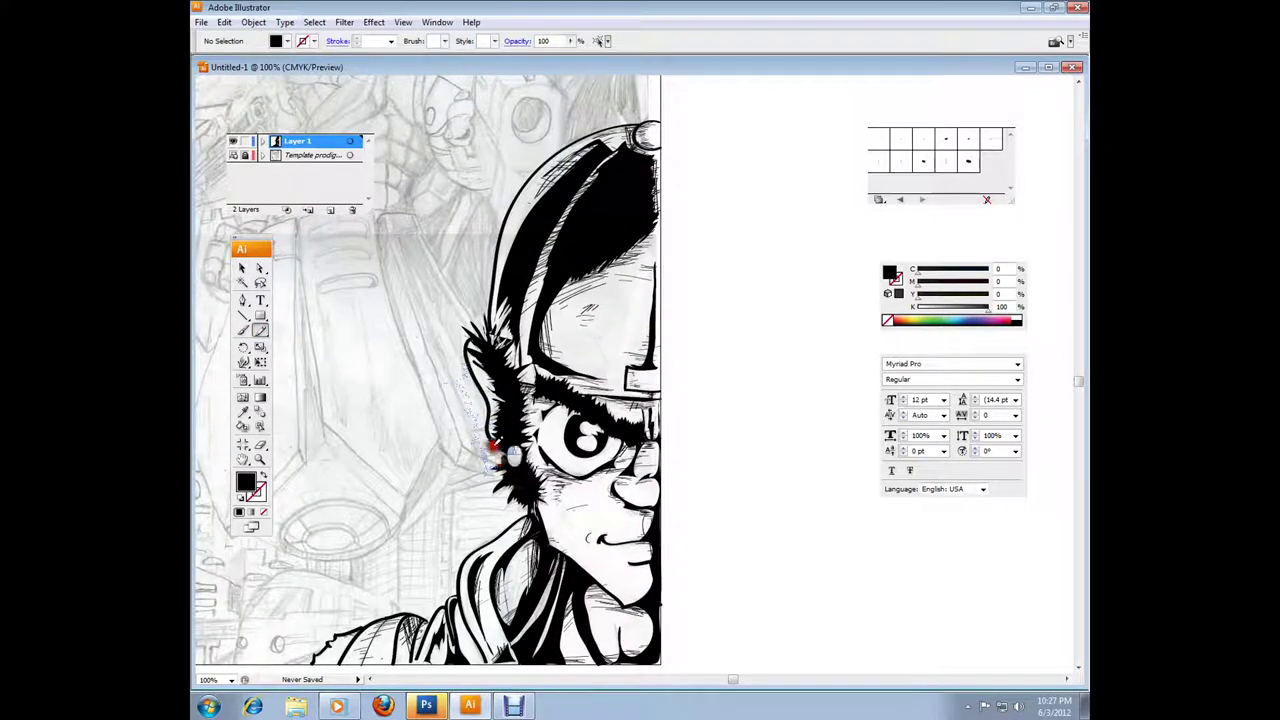
left_click_drag(466, 365, 505, 468)
key("a")
left_click(441, 492)
Step: Pan to the hooded figure and ink its helmet edge, top curve and a neck line
key("b")
scroll(441, 492, "right", 2)
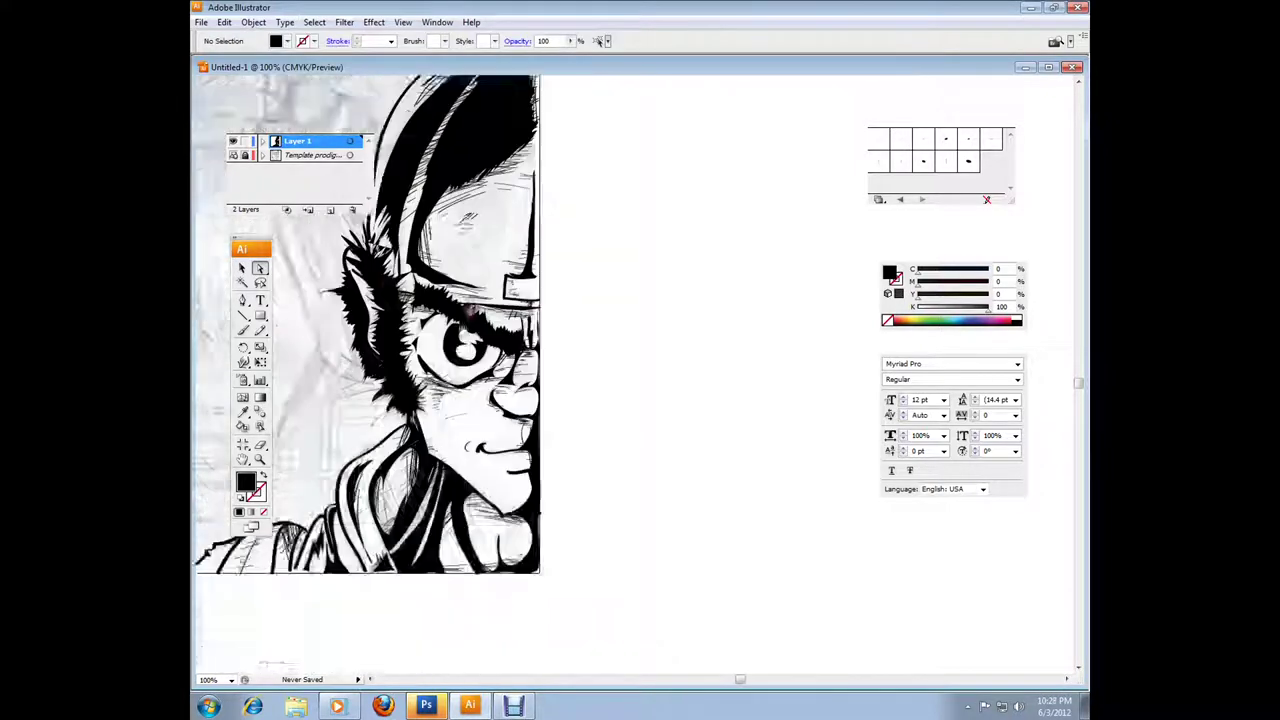
scroll(500, 450, "up", 5)
key("v")
scroll(557, 432, "left", 3)
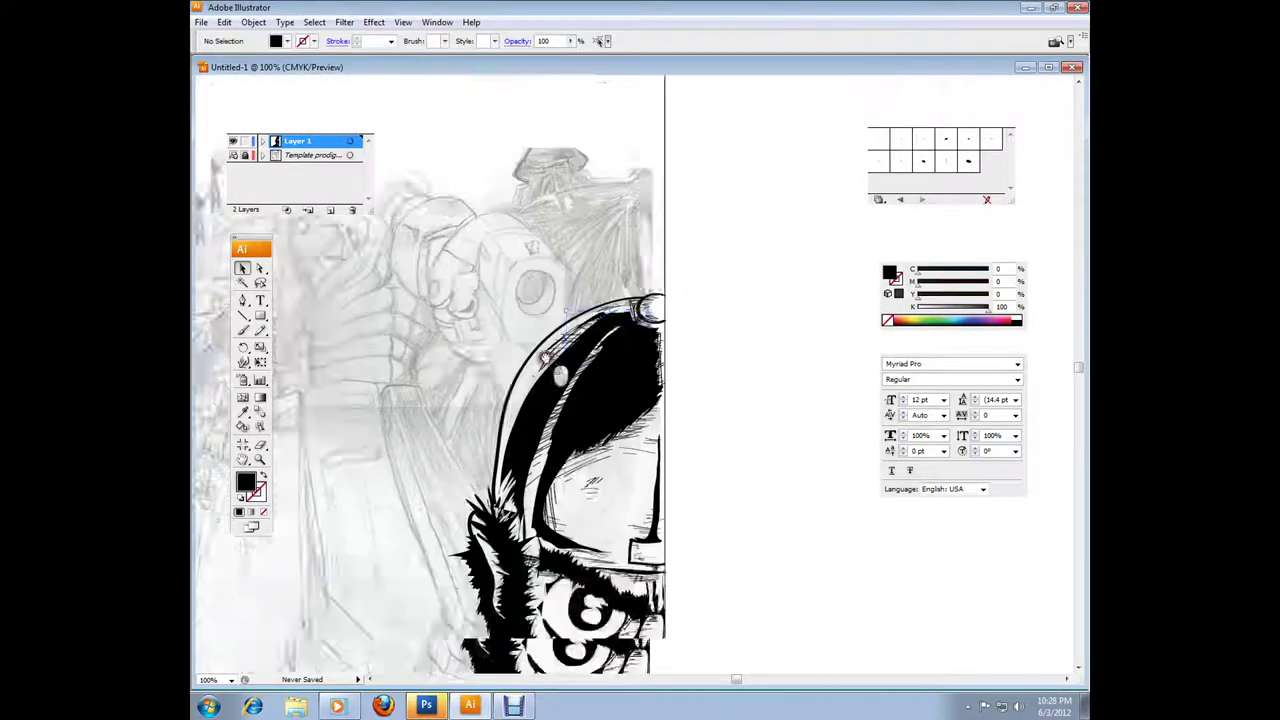
scroll(557, 432, "down", 1)
scroll(537, 294, "left", 2)
scroll(537, 294, "right", 3)
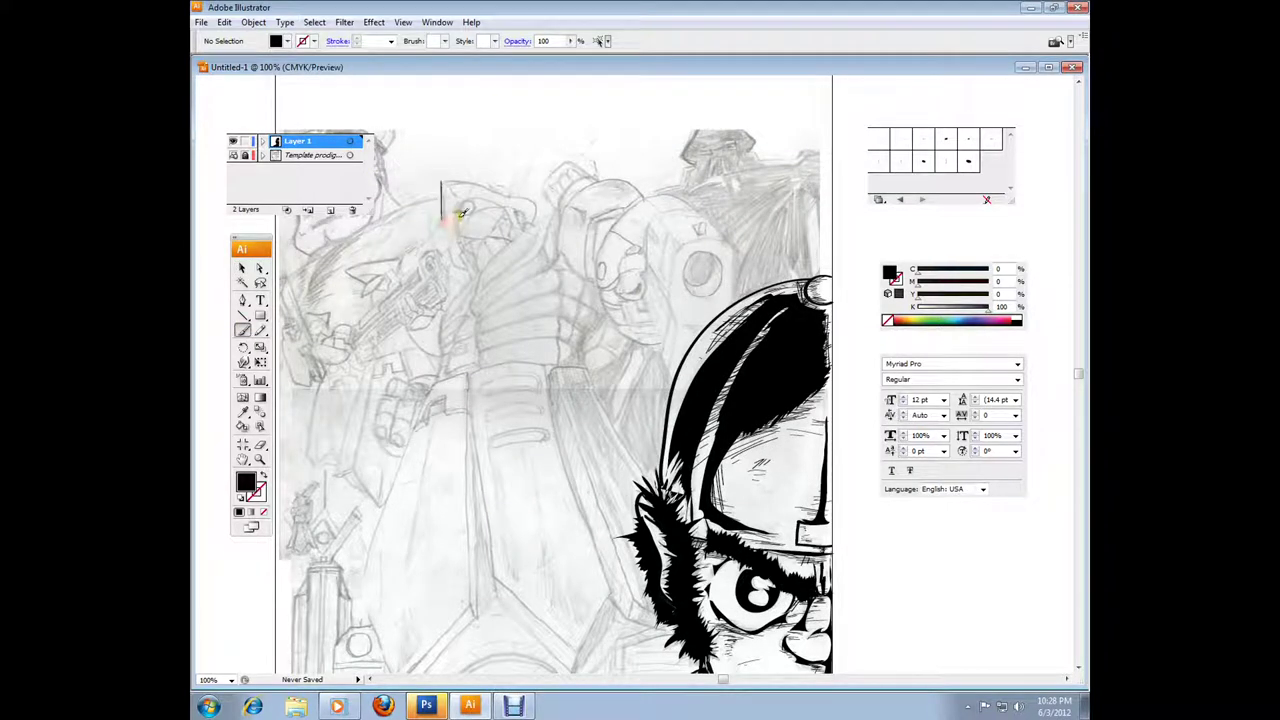
left_click_drag(509, 209, 466, 199)
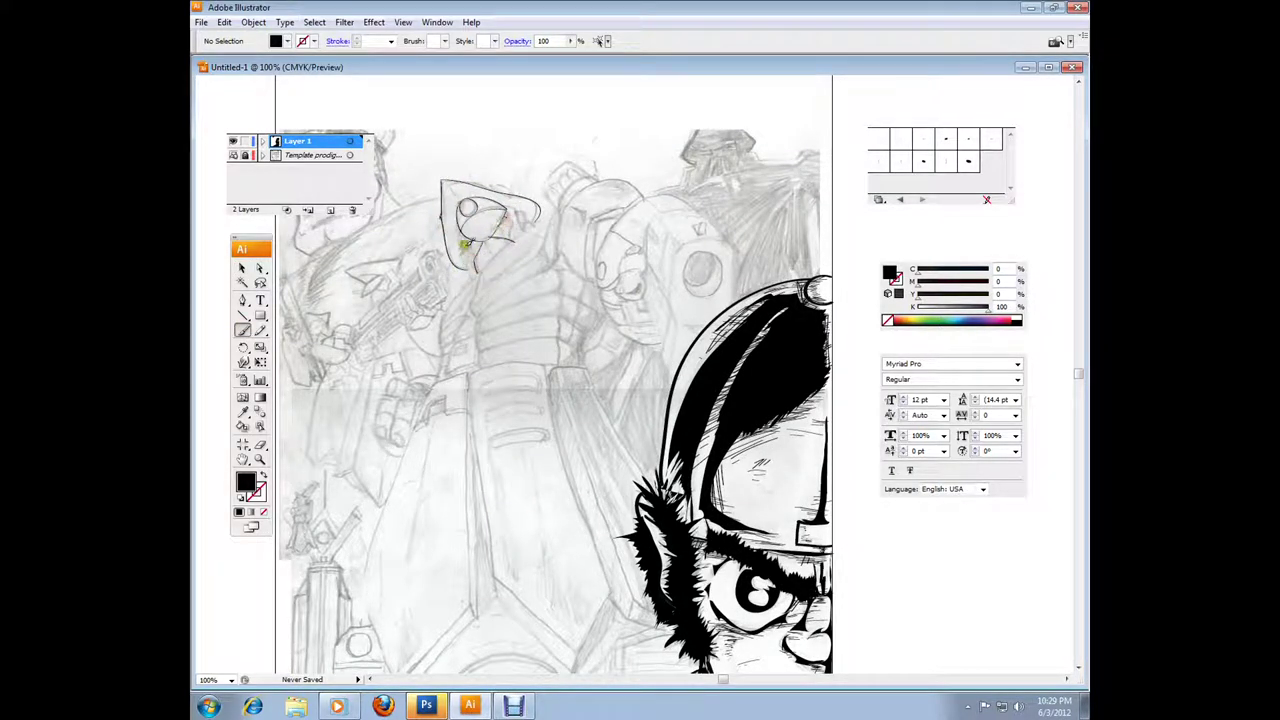
left_click_drag(538, 240, 524, 232)
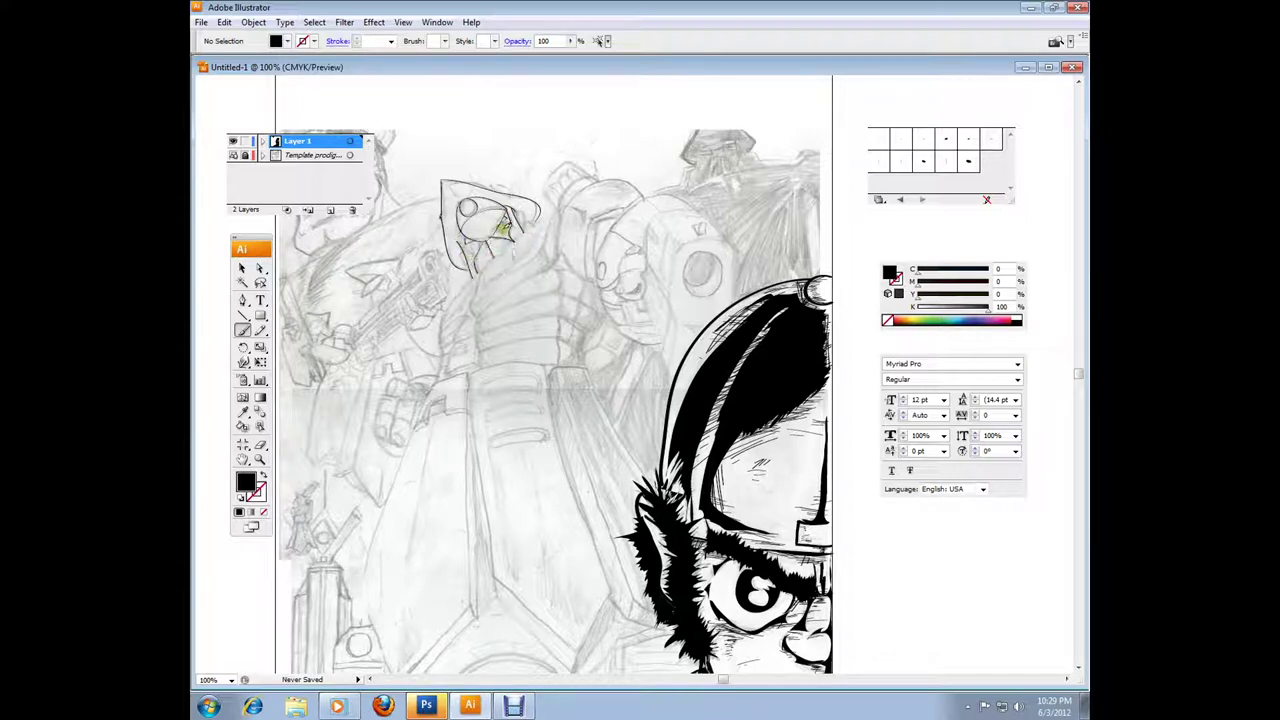
left_click_drag(470, 263, 457, 253)
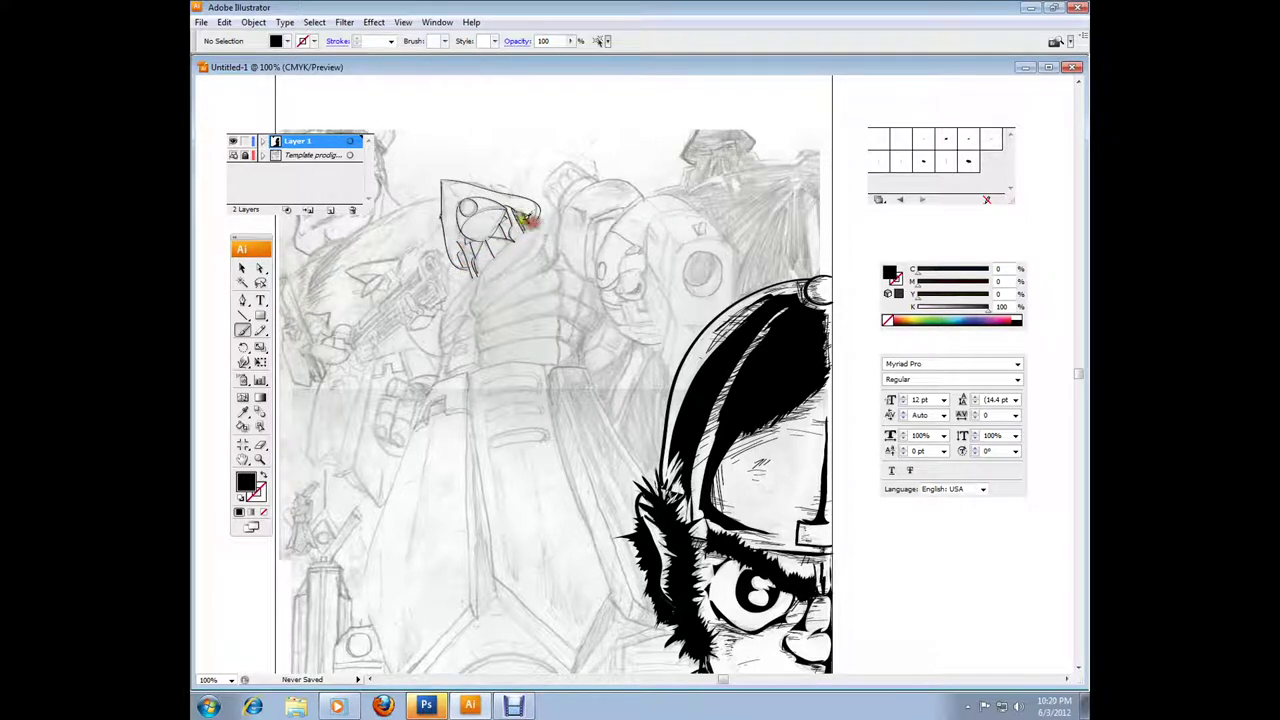
left_click_drag(549, 267, 553, 218)
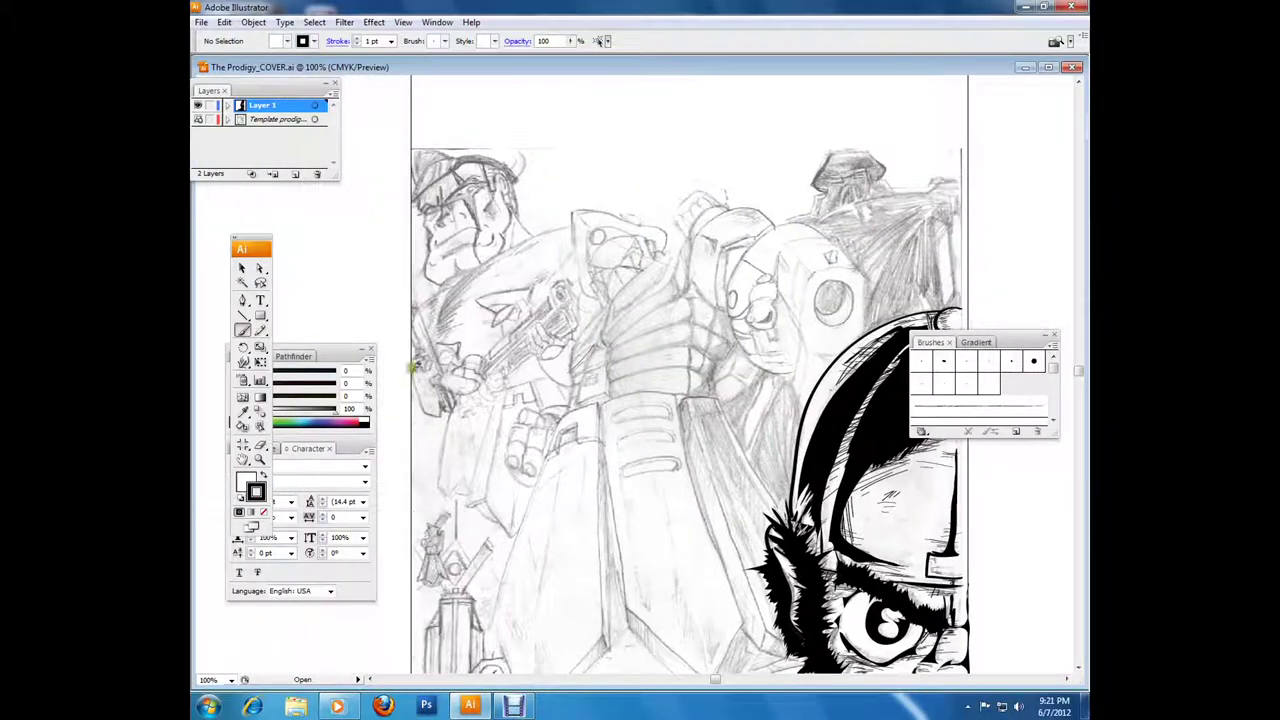
Step: At 200% zoom with a prime brush, ink the helmet's lower edge, zigzag side and visor edge
left_click(1053, 340)
left_click_drag(800, 262, 630, 48)
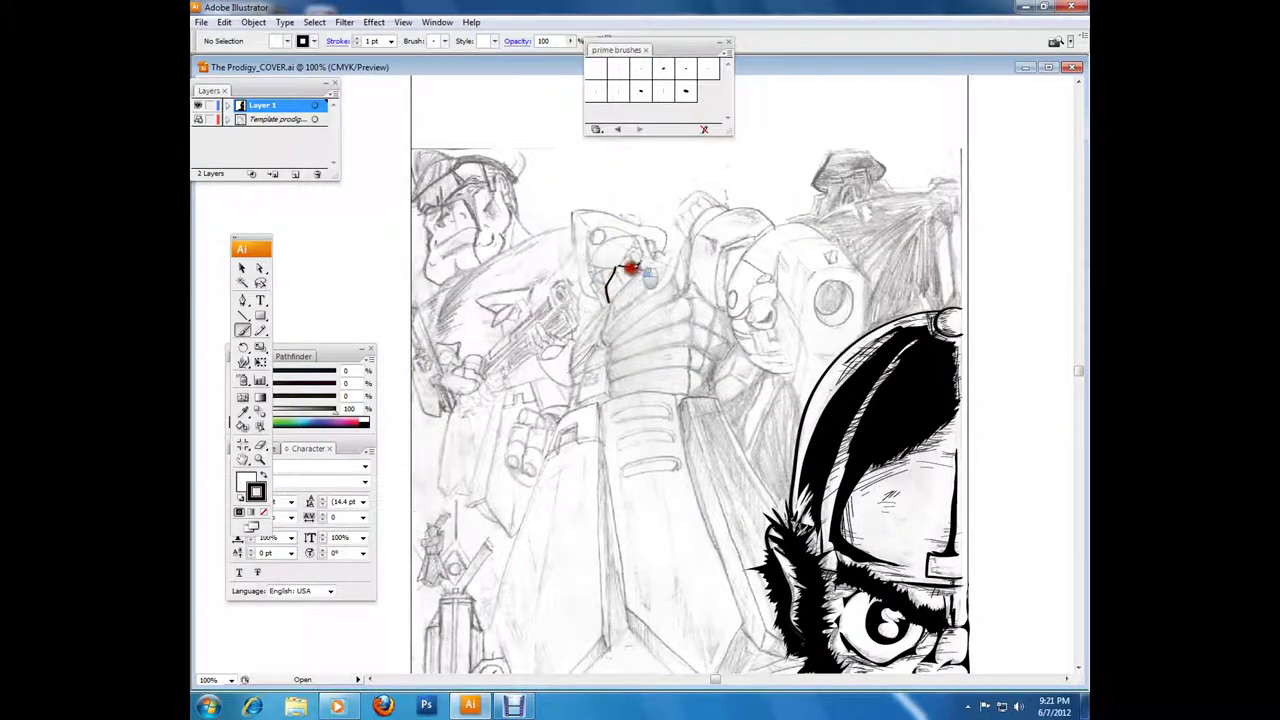
left_click(625, 265, "ctrl")
key("ctrl+z")
left_click_drag(677, 317, 603, 358)
left_click_drag(678, 316, 700, 296)
mouse_move(566, 320)
left_mouse_down()
mouse_move(588, 341)
mouse_move(600, 405)
mouse_move(675, 255)
left_mouse_up()
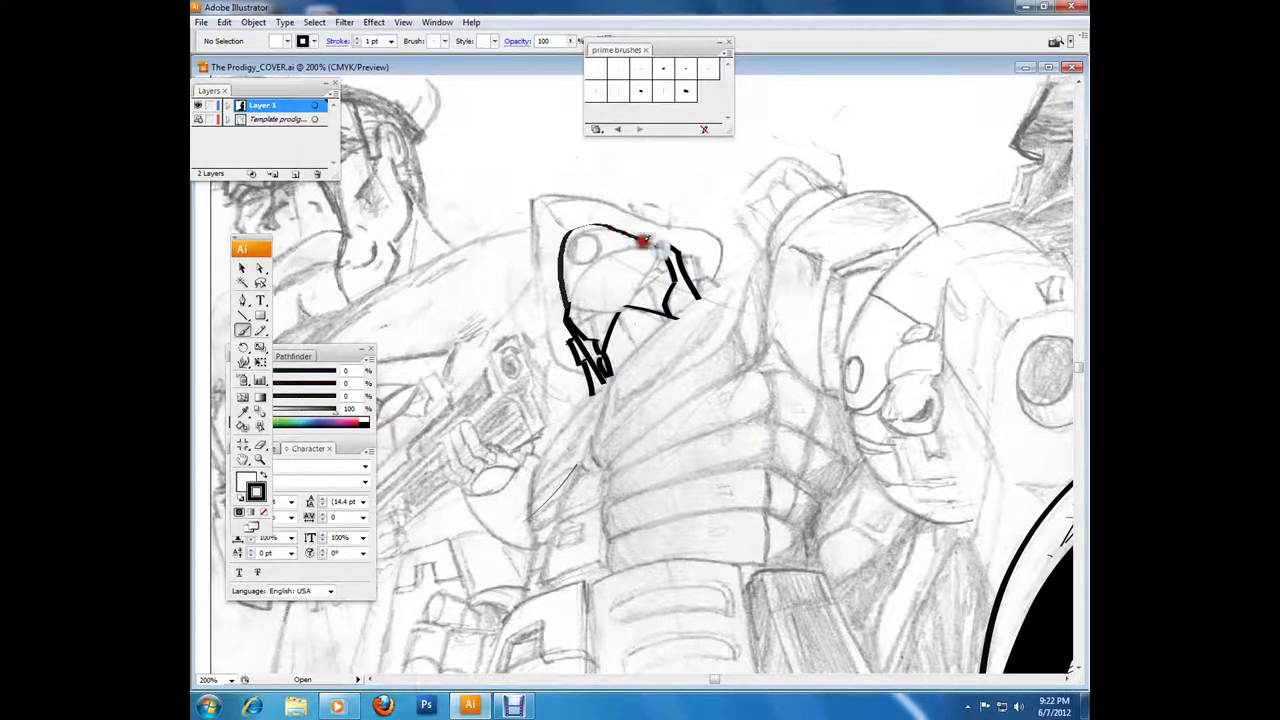
mouse_move(566, 304)
left_mouse_down()
mouse_move(660, 248)
mouse_move(668, 300)
left_mouse_up()
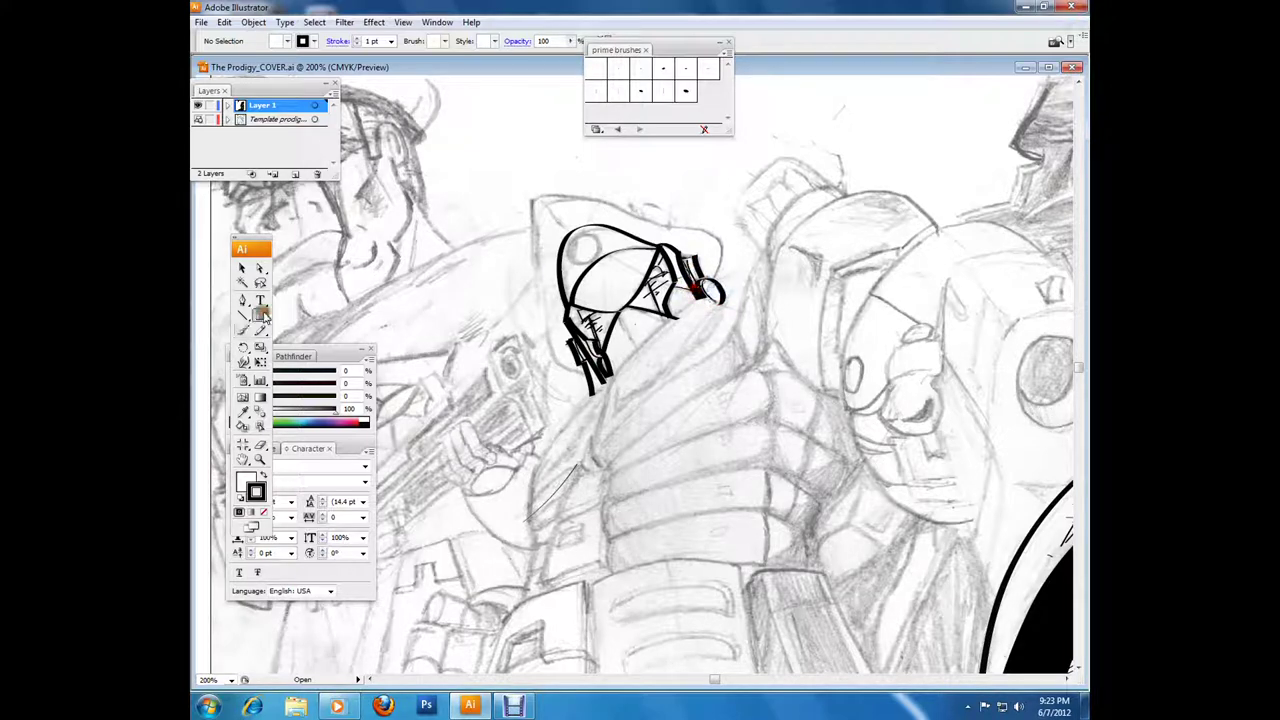
Step: Set the brush stroke to black and ink the helmet outline and long pointed hood edge
left_click(583, 248, "ctrl")
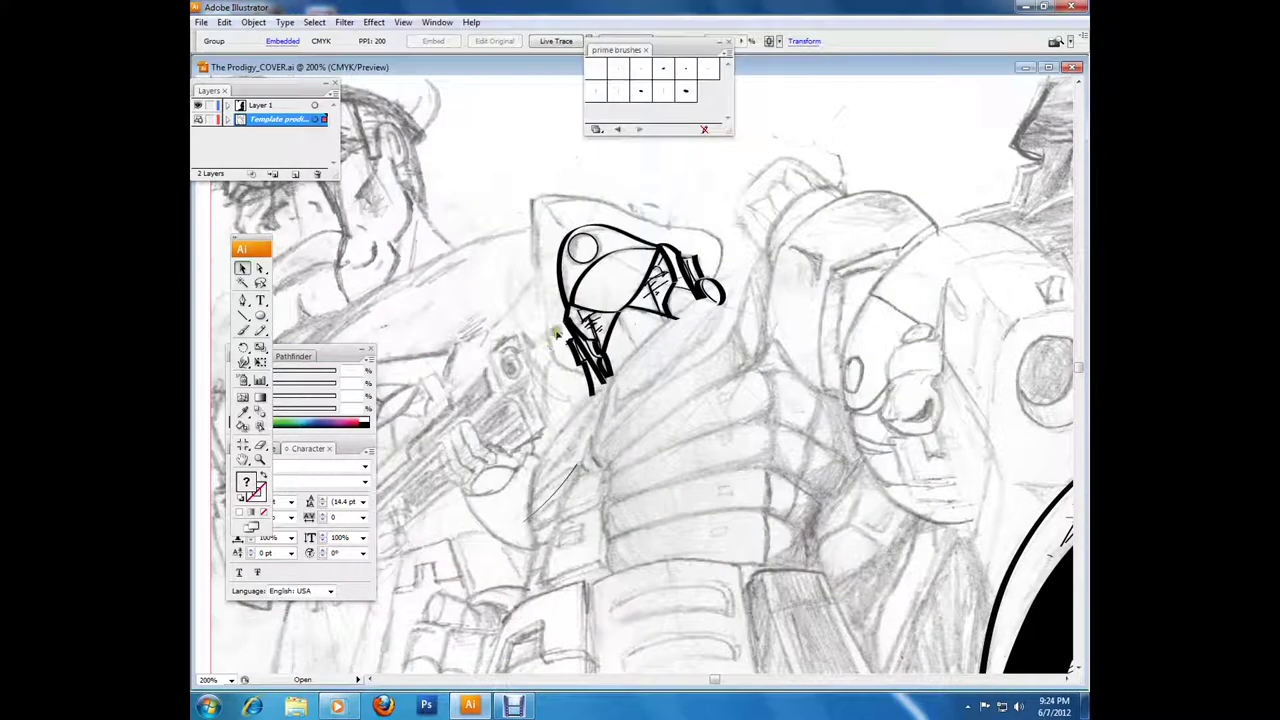
key("b")
double_click(255, 490)
left_click(789, 266)
mouse_move(532, 200)
left_mouse_down()
mouse_move(590, 392)
mouse_move(722, 260)
left_mouse_up()
mouse_move(590, 392)
left_mouse_down()
mouse_move(598, 455)
mouse_move(690, 305)
left_mouse_up()
mouse_move(757, 270)
left_mouse_down()
mouse_move(607, 466)
mouse_move(770, 332)
left_mouse_up()
Step: Ink the hood's pointed lower edge, the torso's vertical lines and its ribbed segments
key("v")
key("b")
mouse_move(595, 465)
left_mouse_down()
mouse_move(531, 514)
mouse_move(615, 400)
left_mouse_up()
mouse_move(560, 518)
left_mouse_down()
mouse_move(546, 579)
mouse_move(588, 562)
mouse_move(606, 457)
left_mouse_up()
left_click_drag(765, 565, 771, 467)
mouse_move(760, 370)
left_mouse_down()
mouse_move(800, 423)
mouse_move(789, 520)
mouse_move(810, 530)
left_mouse_up()
left_click_drag(605, 505, 768, 465)
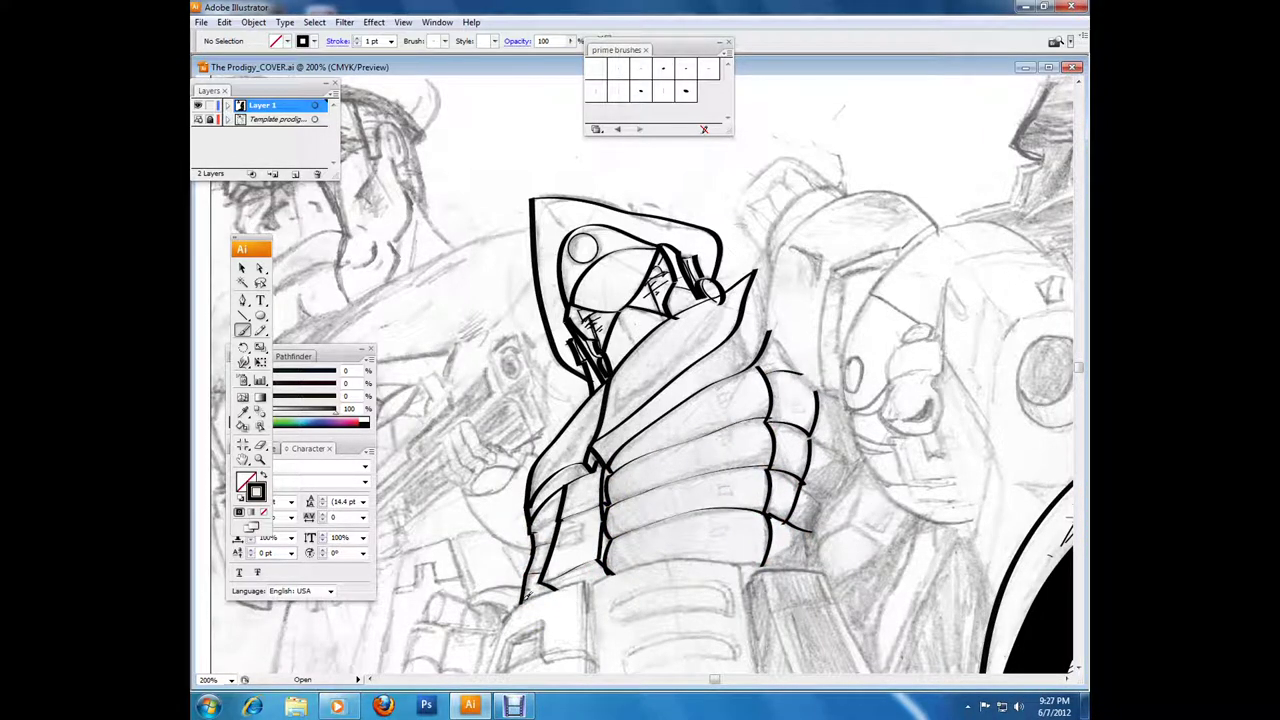
Step: Ink the angular belt buckle and thicken its left edge
left_click_drag(527, 593, 720, 272)
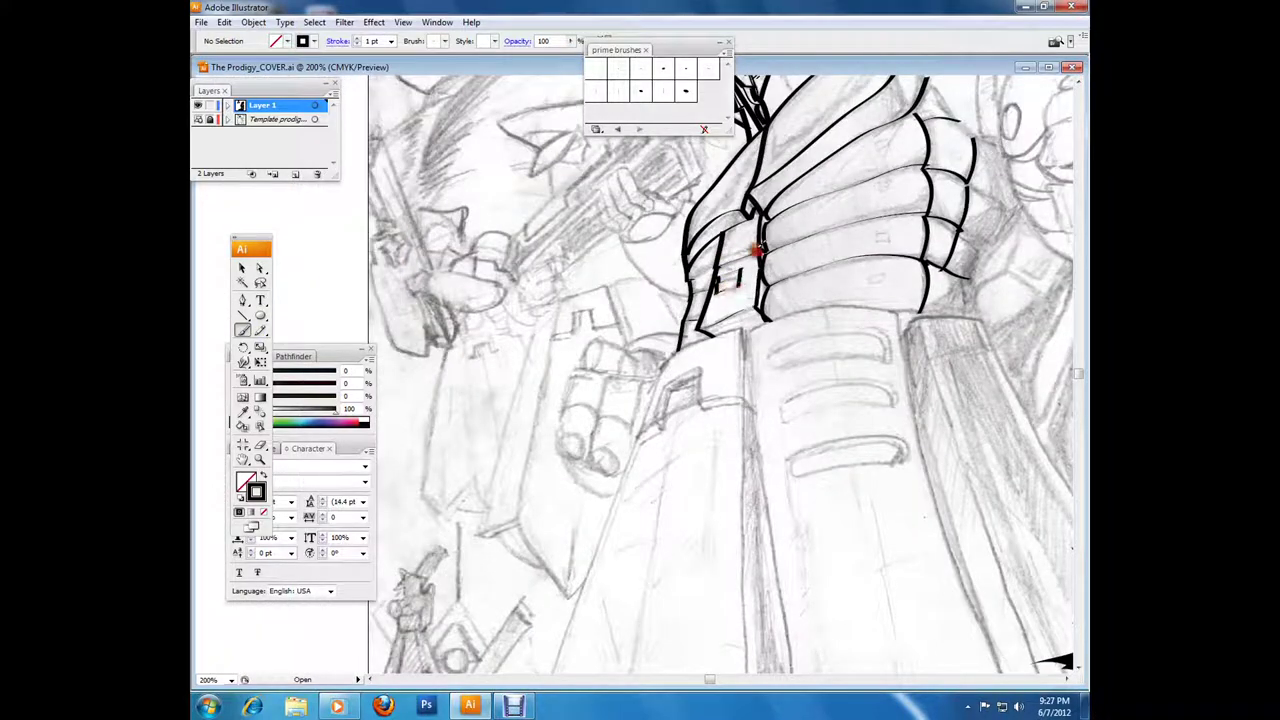
scroll(757, 250, "down", 3)
mouse_move(640, 293)
left_mouse_down()
mouse_move(711, 277)
mouse_move(711, 306)
mouse_move(723, 297)
mouse_move(630, 340)
mouse_move(640, 282)
left_mouse_up()
left_click_drag(710, 243, 715, 248)
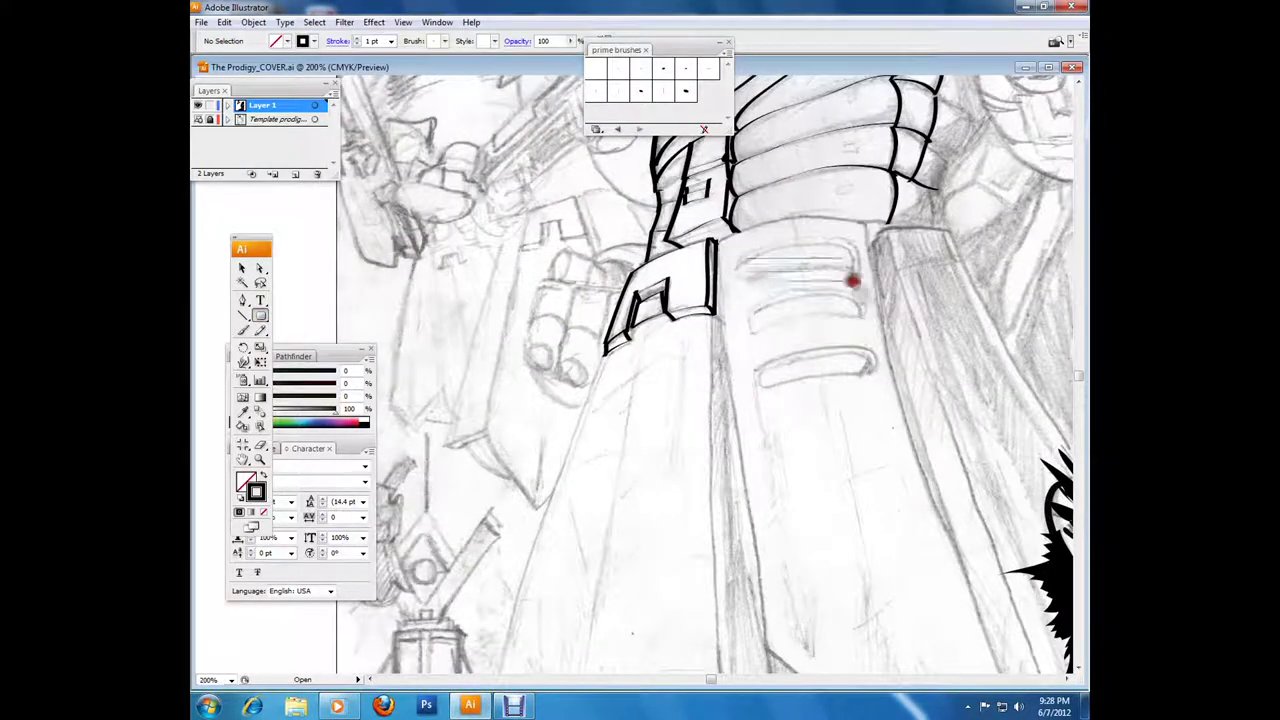
Step: Add inner highlight strokes to the three rounded armor-pad slots and adjust their anchors
key("v")
left_click(866, 250)
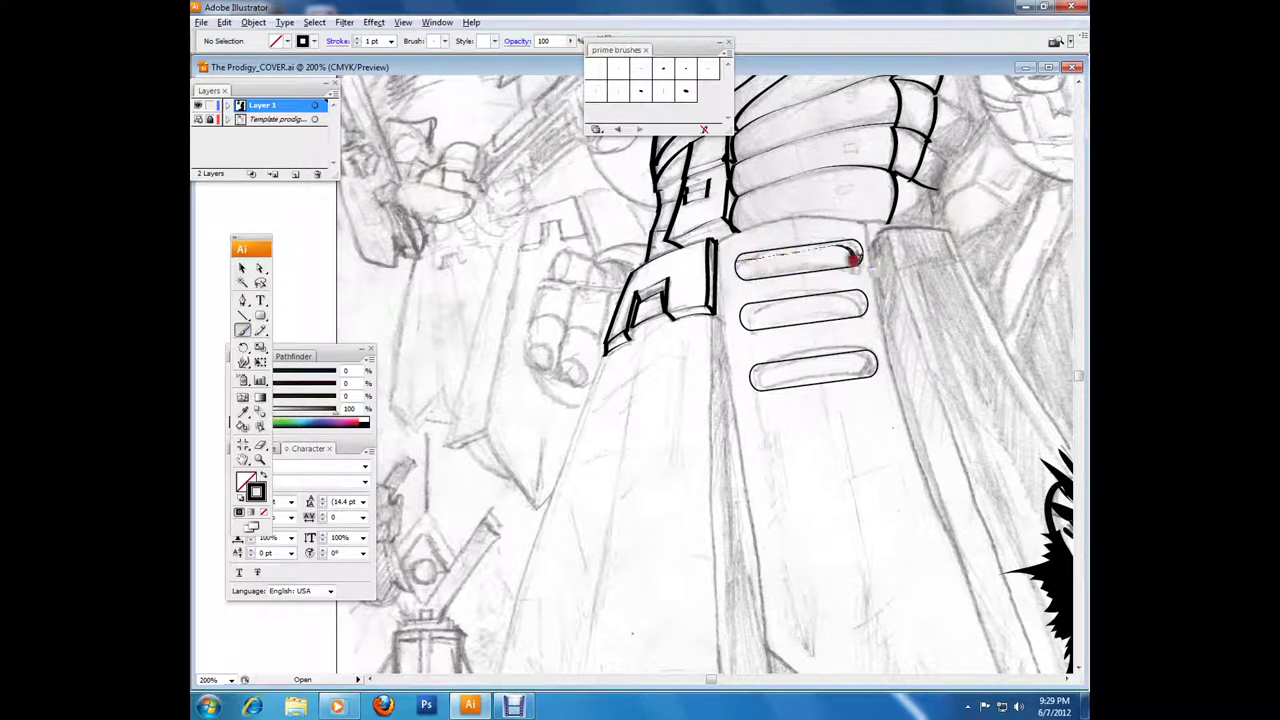
left_click_drag(803, 303, 855, 304)
left_click_drag(760, 373, 866, 368)
key("a")
left_click(752, 264)
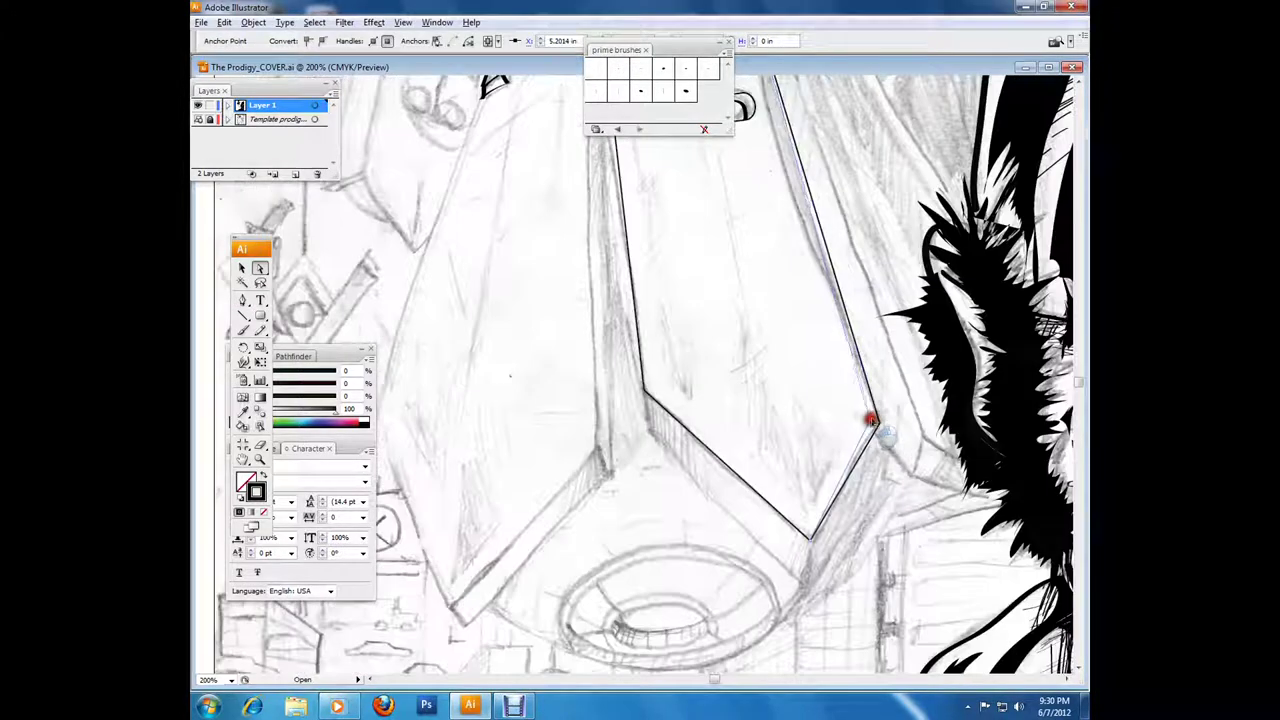
Step: Trace the long armor pad's right edge with a Pen path
scroll(663, 447, "up", 3)
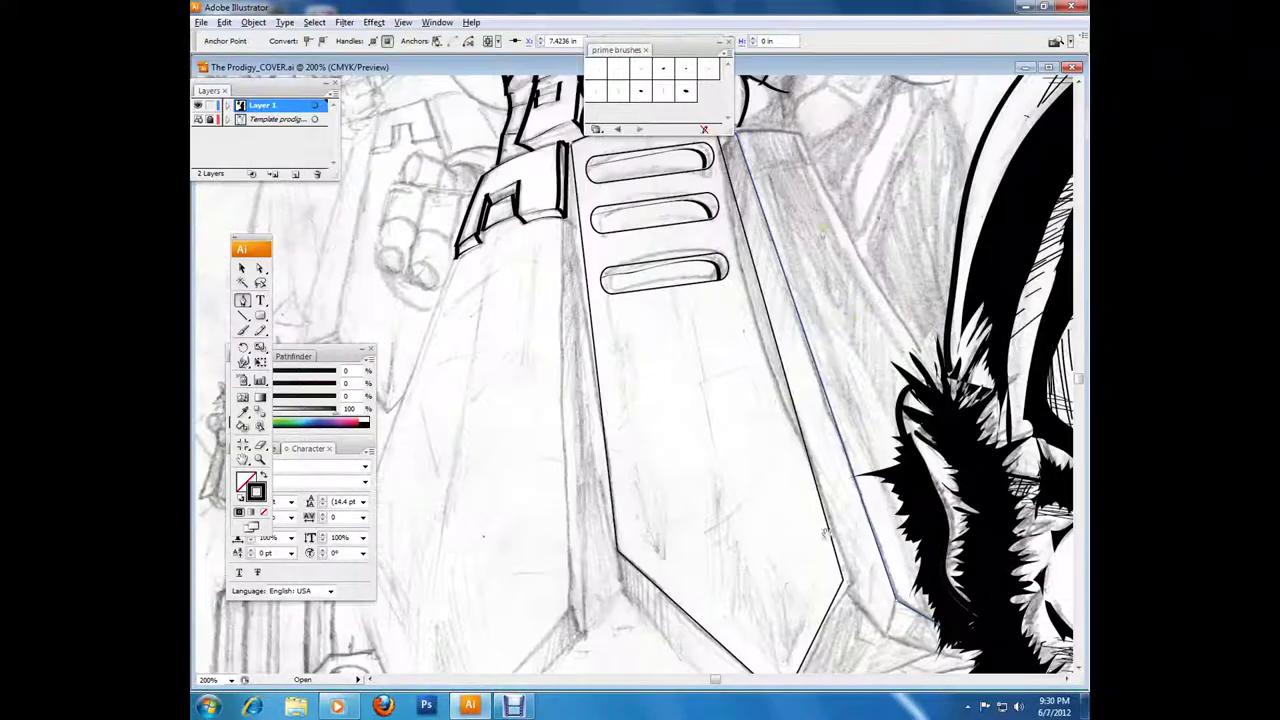
scroll(762, 338, "up", 3)
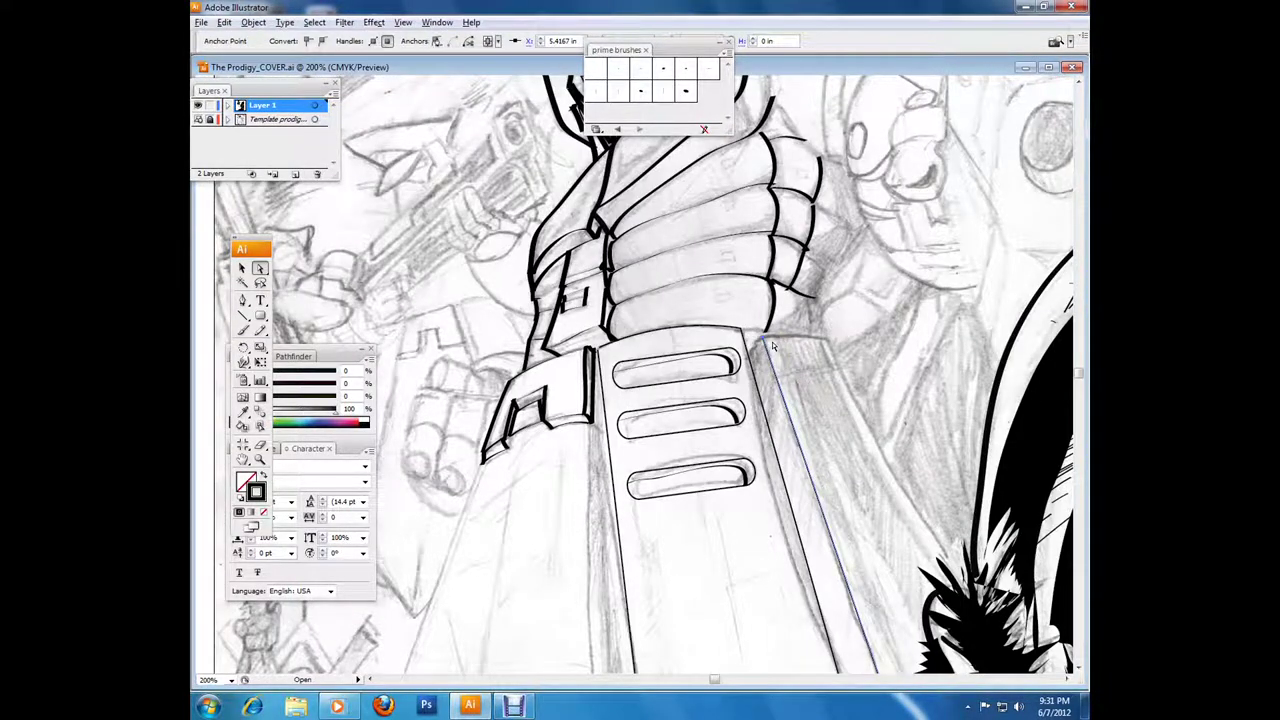
scroll(665, 450, "down", 2)
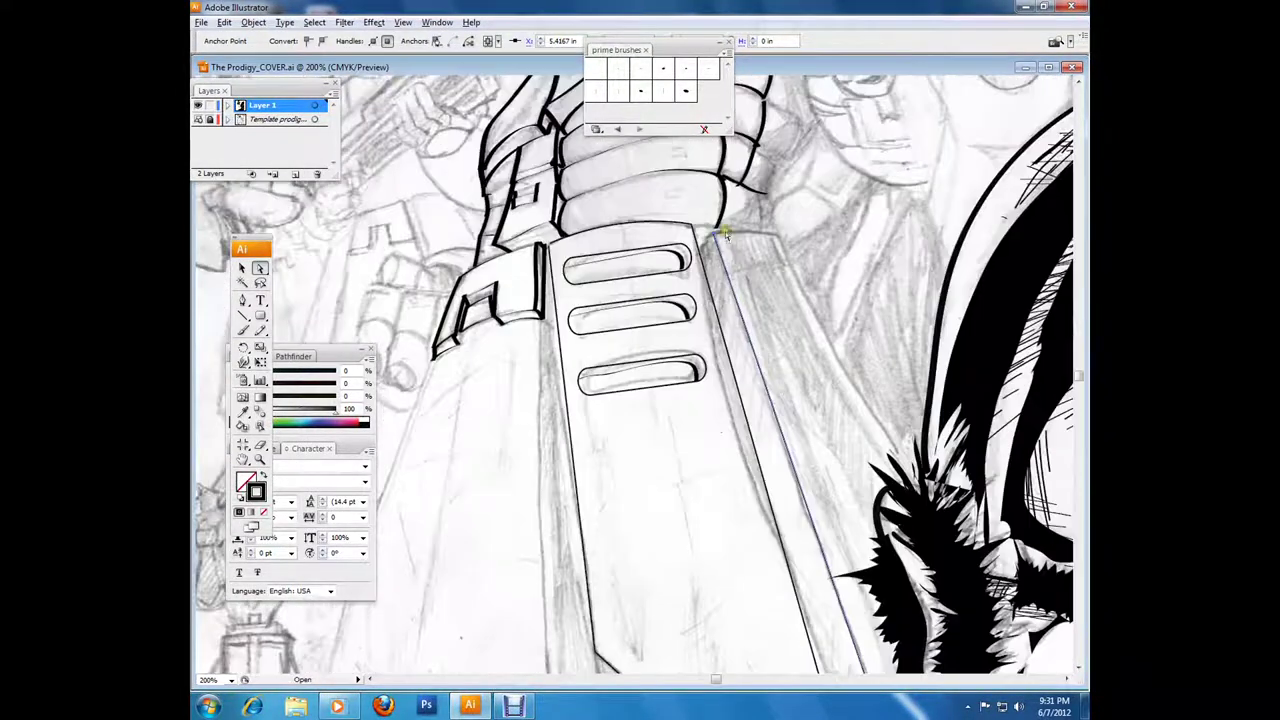
key("p")
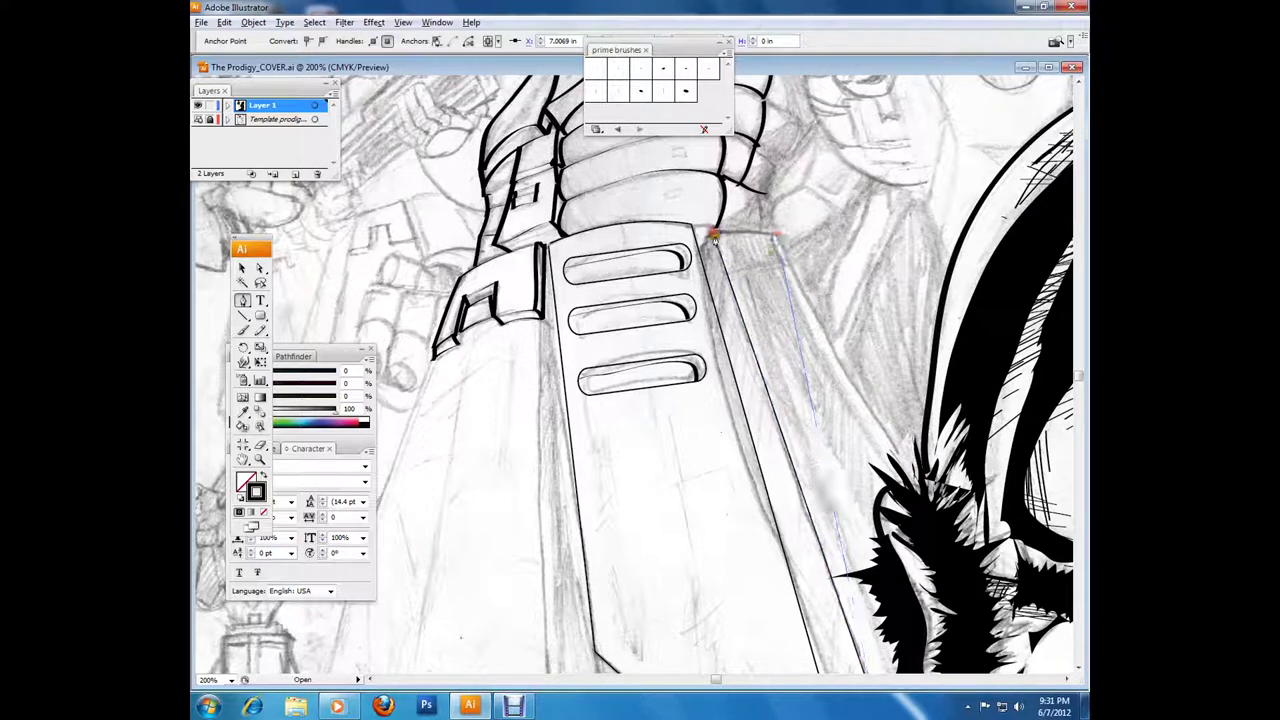
left_click(714, 233)
left_click(778, 236)
left_click(912, 470)
left_click(260, 268)
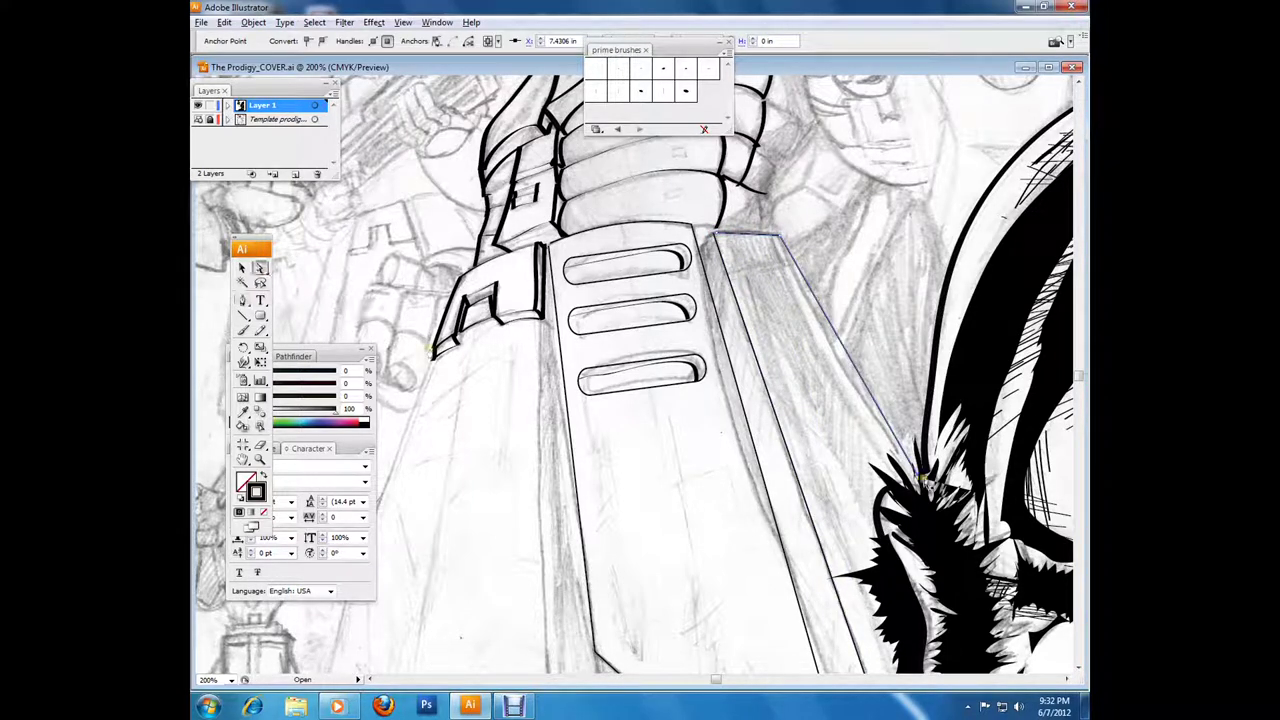
left_click(697, 251)
Step: Brush-ink the shoulder armor plates with thick lines and trace the round structure's inner ring
left_click(241, 337)
mouse_move(702, 240)
left_mouse_down()
mouse_move(771, 206)
mouse_move(835, 95)
left_mouse_up()
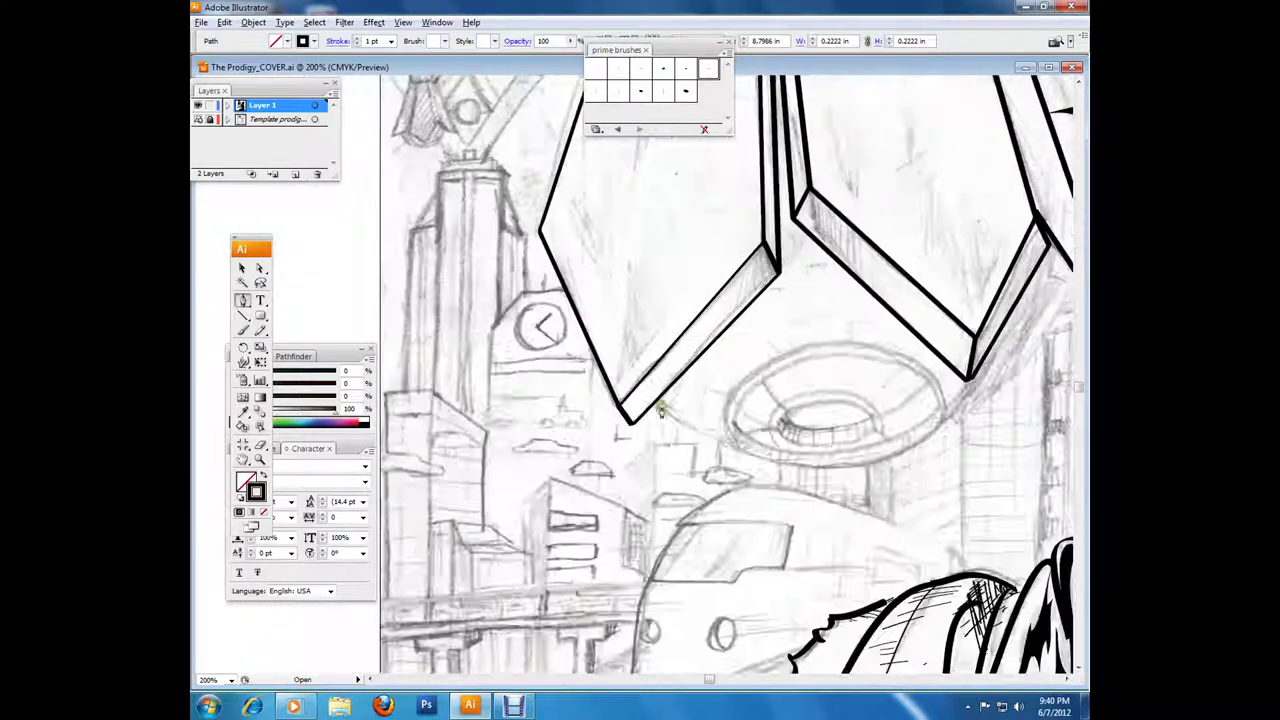
left_click(837, 134)
key("b")
left_click_drag(557, 406, 658, 395)
left_click(658, 395, "ctrl")
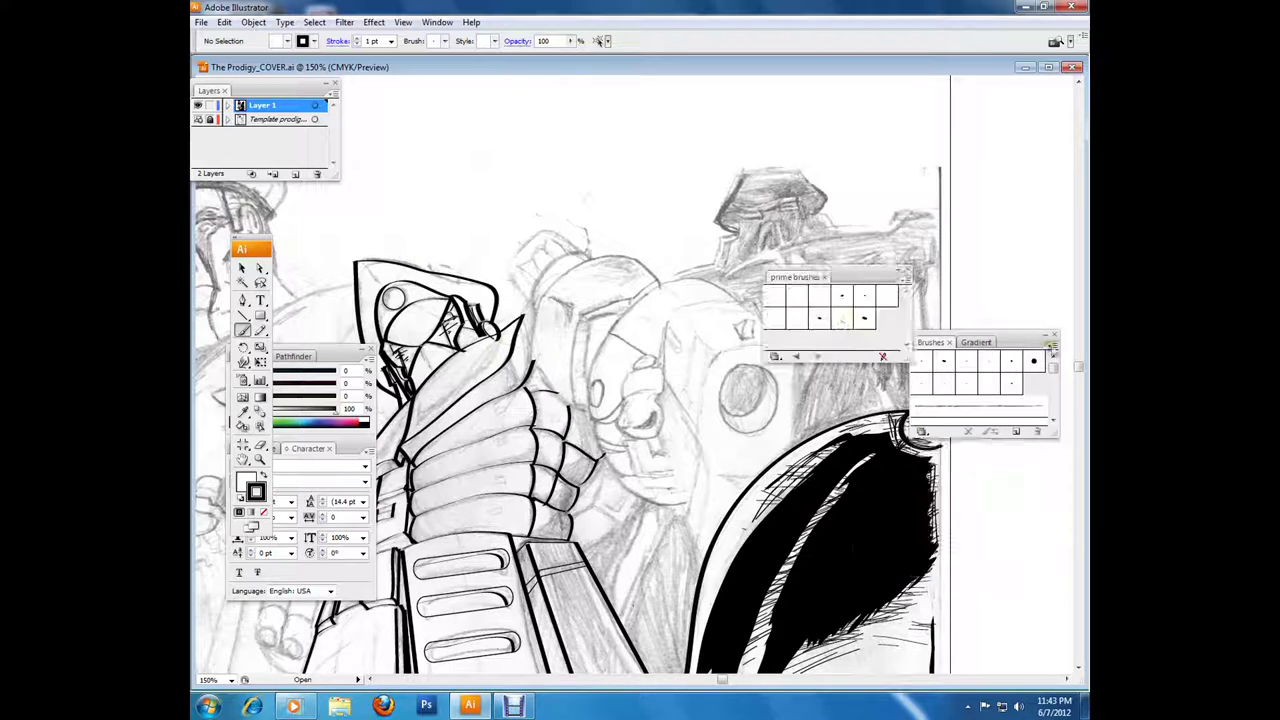
Step: Ink the soldier's helmet outline, side panel and both sides of the face and jaw
mouse_move(571, 400)
left_mouse_down()
mouse_move(534, 300)
mouse_move(658, 282)
left_mouse_up()
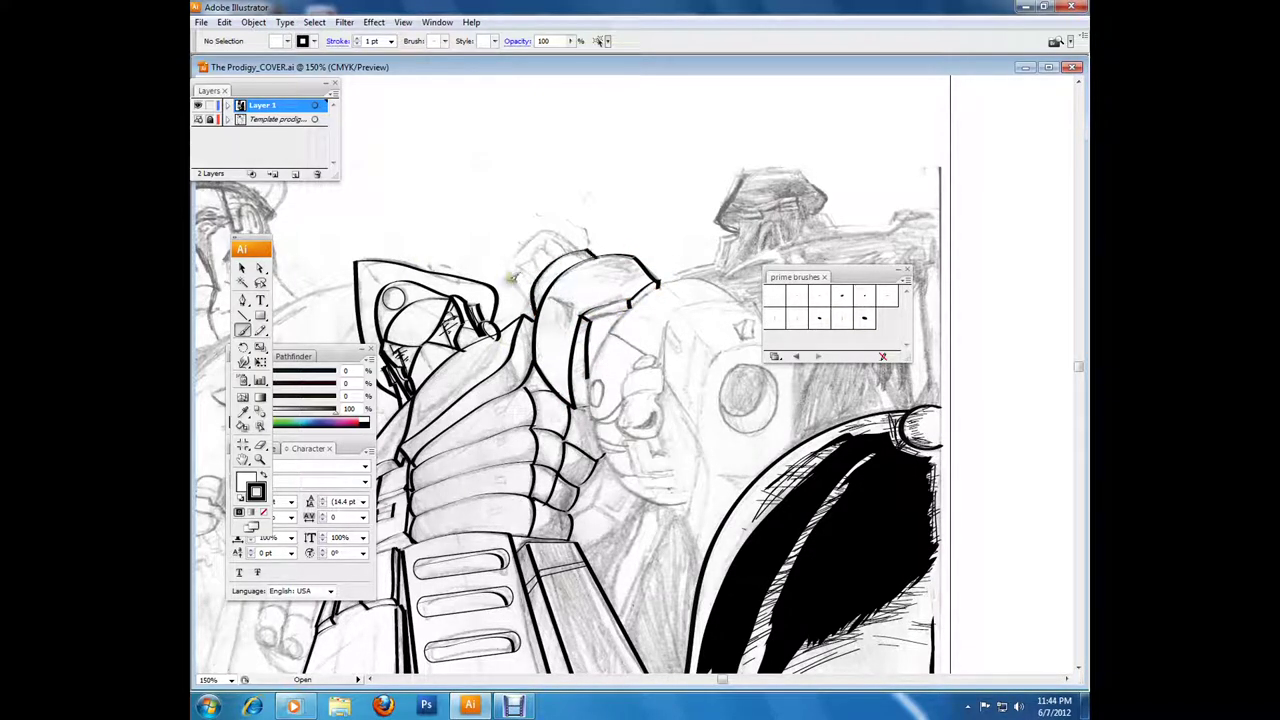
left_click_drag(511, 282, 535, 256)
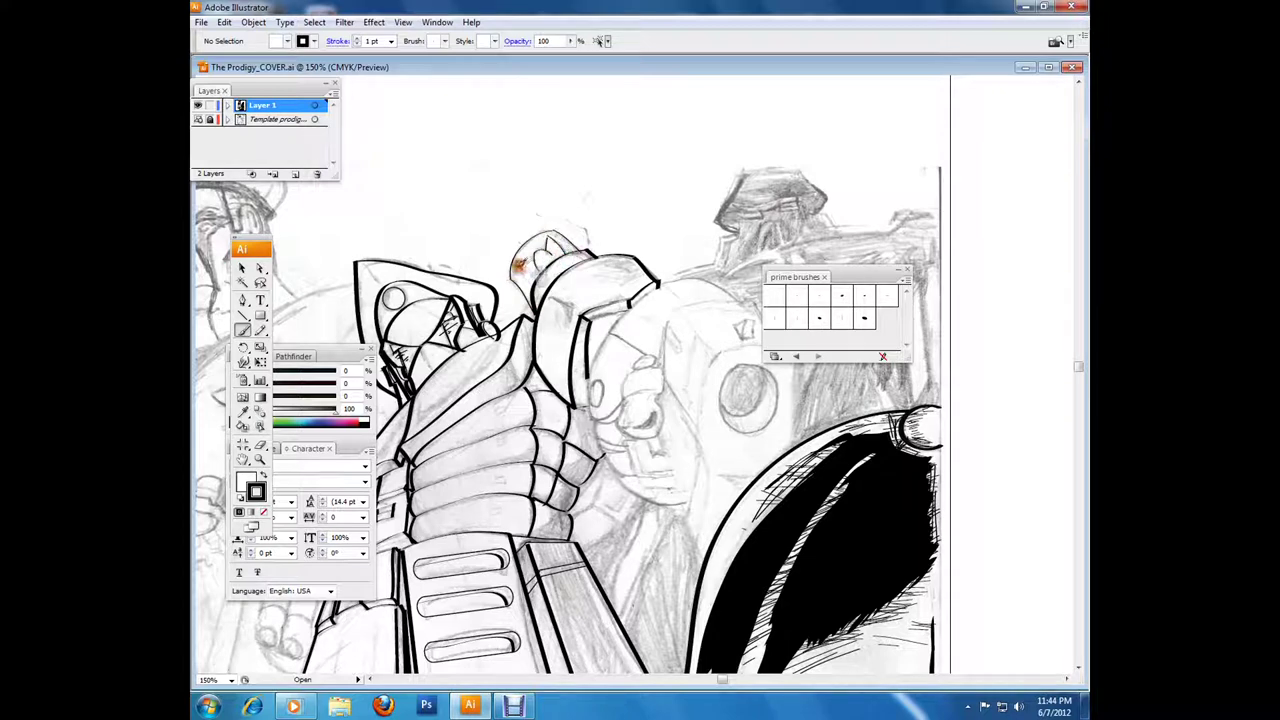
left_click_drag(625, 367, 660, 430)
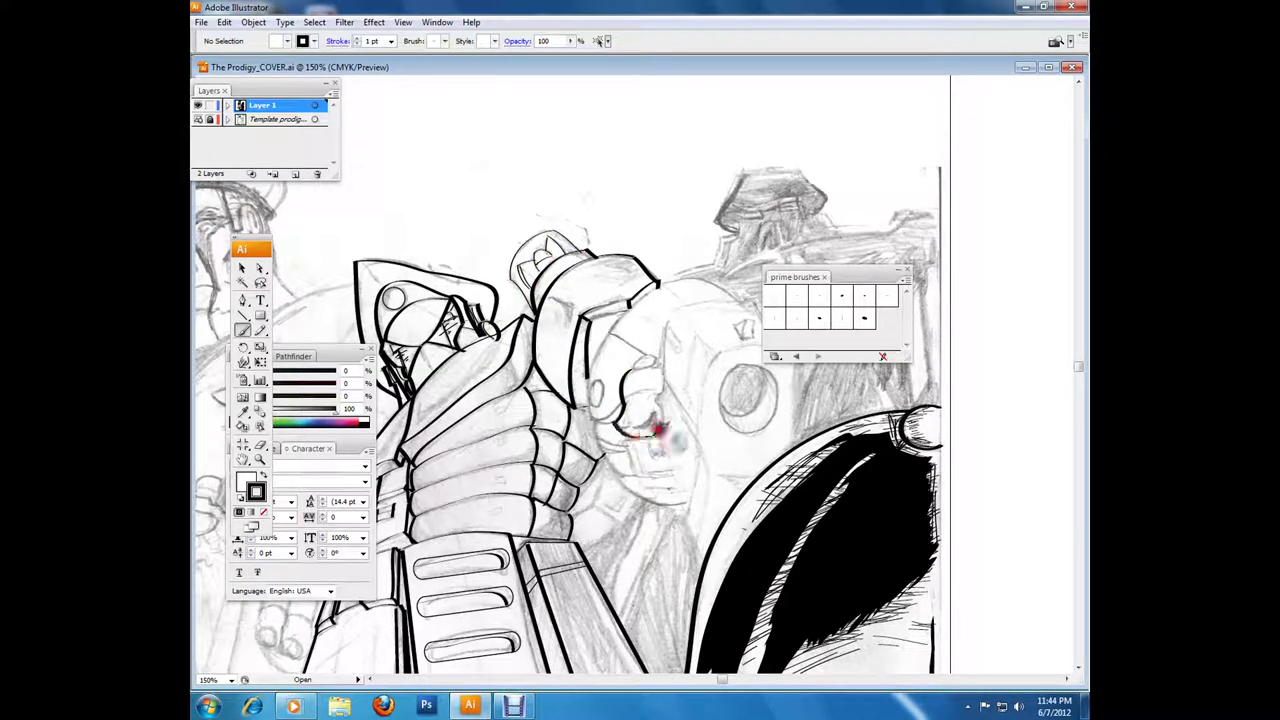
left_click_drag(688, 519, 690, 524)
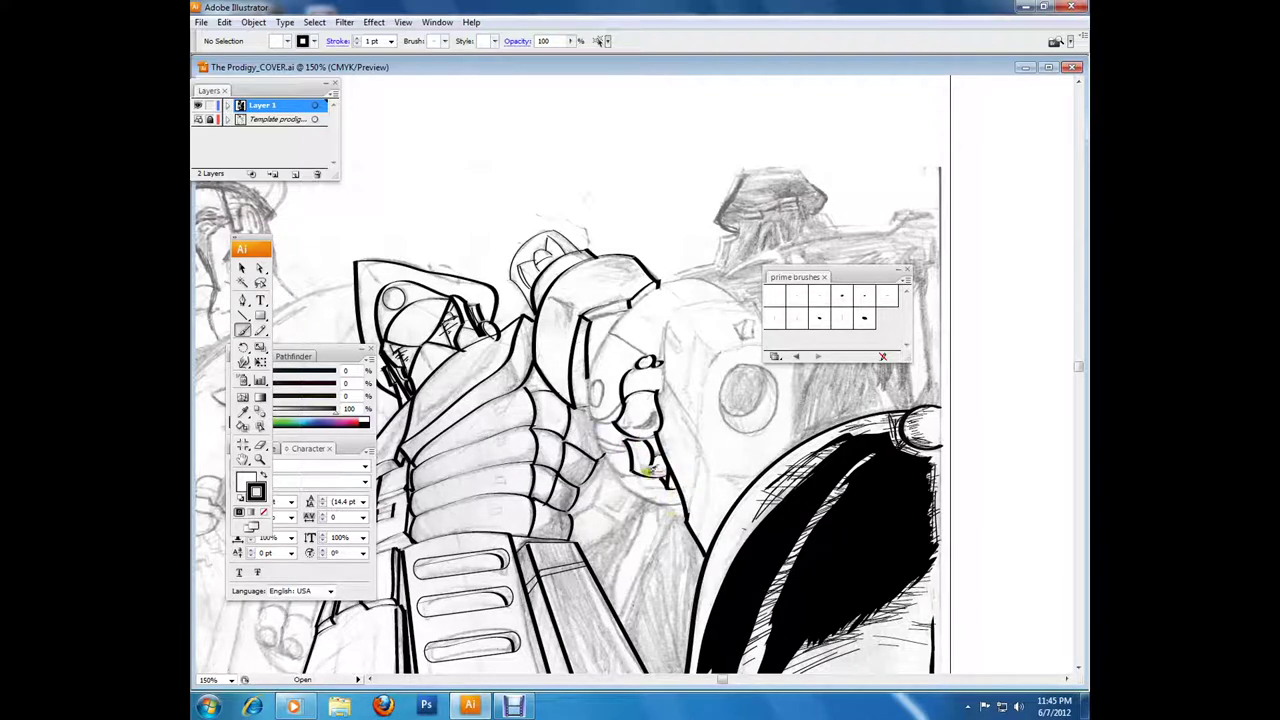
left_click_drag(610, 333, 611, 450)
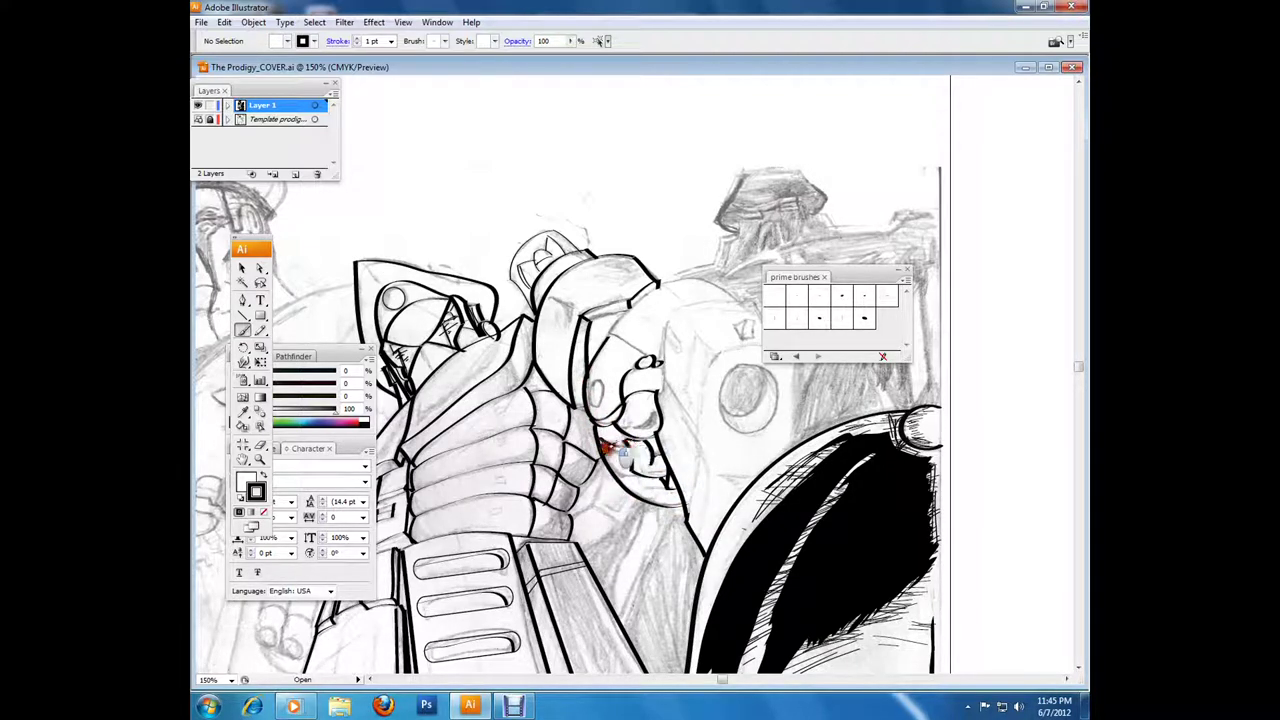
mouse_move(725, 345)
left_mouse_down()
mouse_move(760, 475)
mouse_move(716, 521)
left_mouse_up()
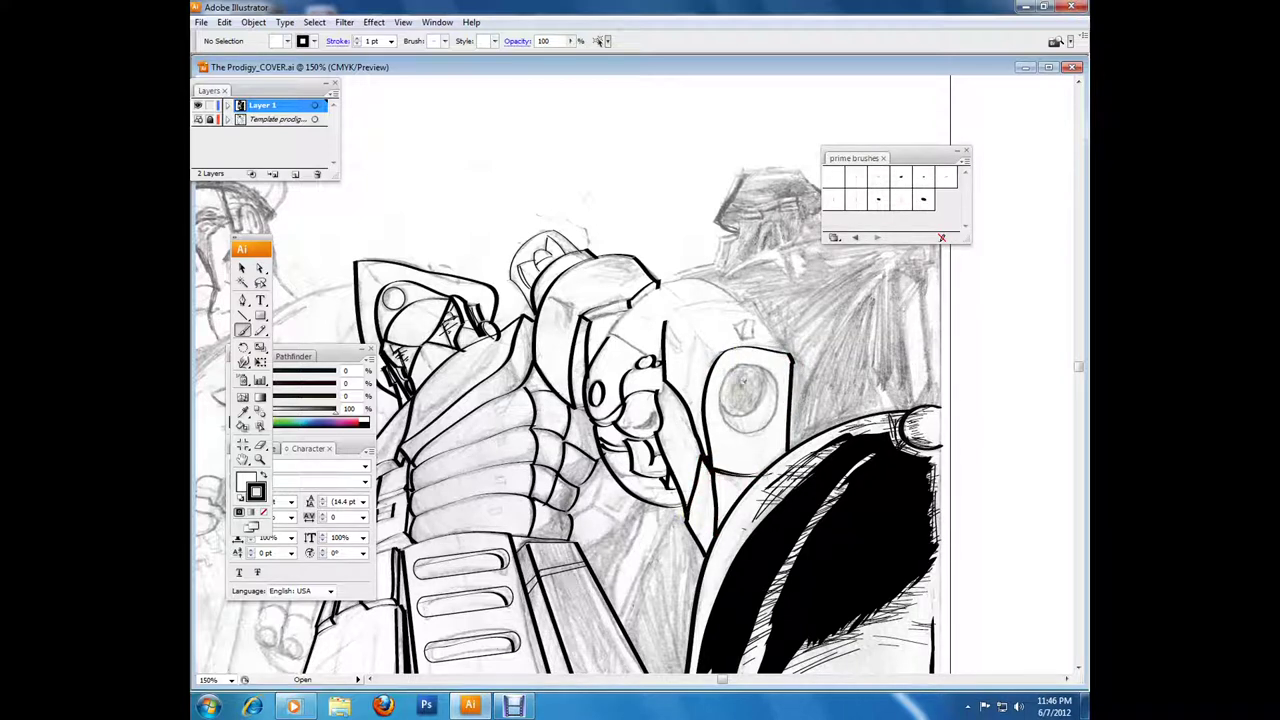
mouse_move(612, 331)
left_mouse_down()
mouse_move(729, 286)
mouse_move(715, 358)
left_mouse_up()
key("a")
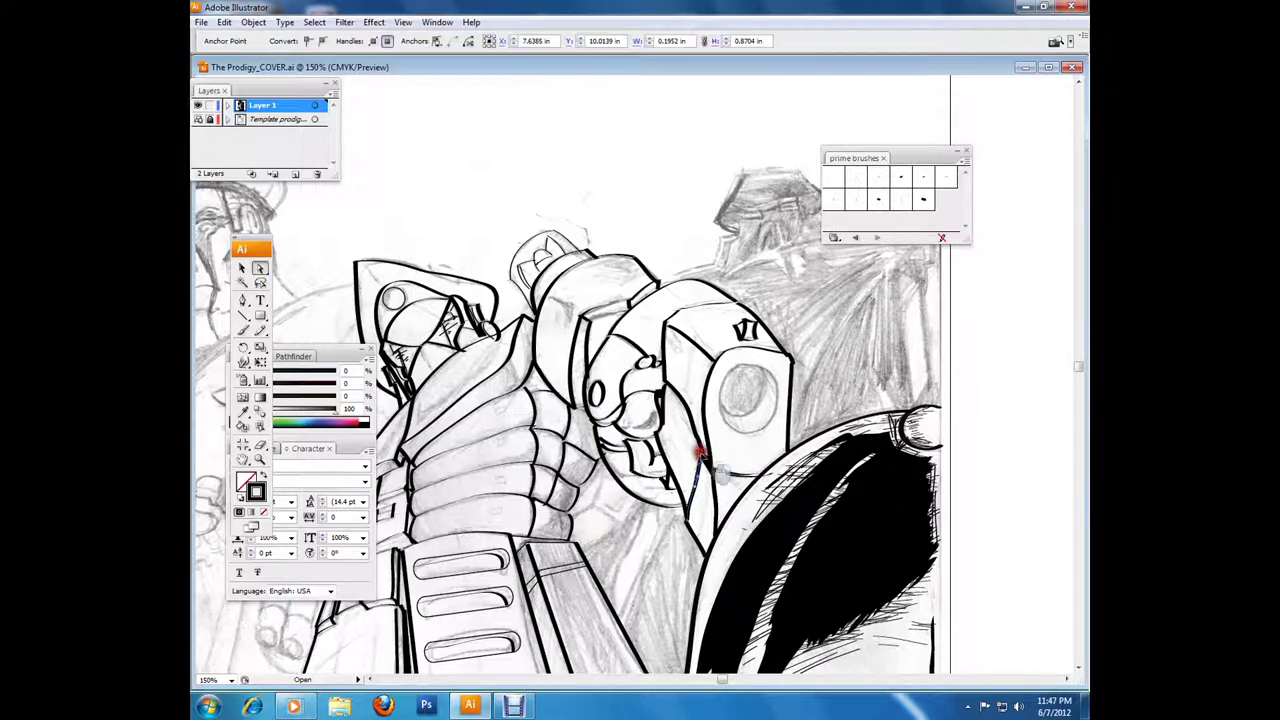
key("b")
left_click_drag(643, 414, 652, 413)
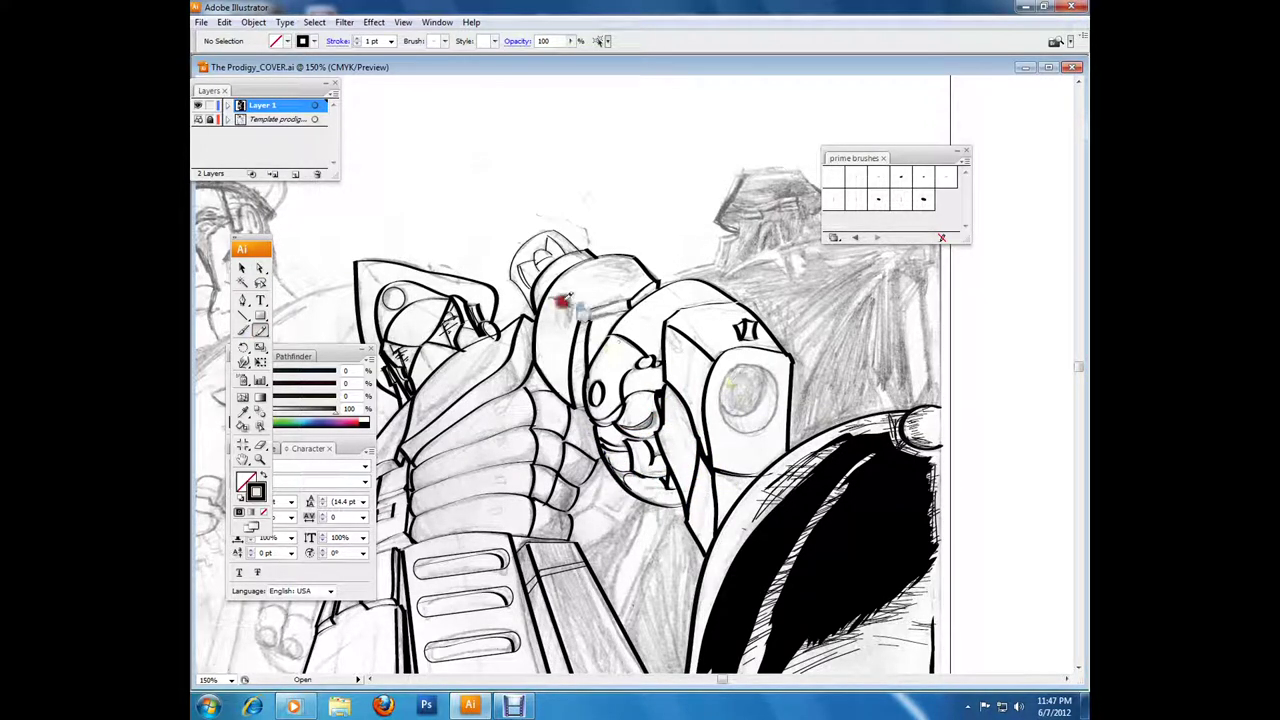
Step: Paint shading strokes on the fist and make them solid black
mouse_move(565, 440)
left_mouse_down()
mouse_move(586, 471)
mouse_move(549, 541)
left_mouse_up()
left_click_drag(505, 385, 590, 200)
key("F6")
left_click(620, 350, "ctrl")
mouse_move(410, 443)
left_mouse_down()
mouse_move(360, 441)
mouse_move(411, 441)
left_mouse_up()
key("ctrl+shift+a")
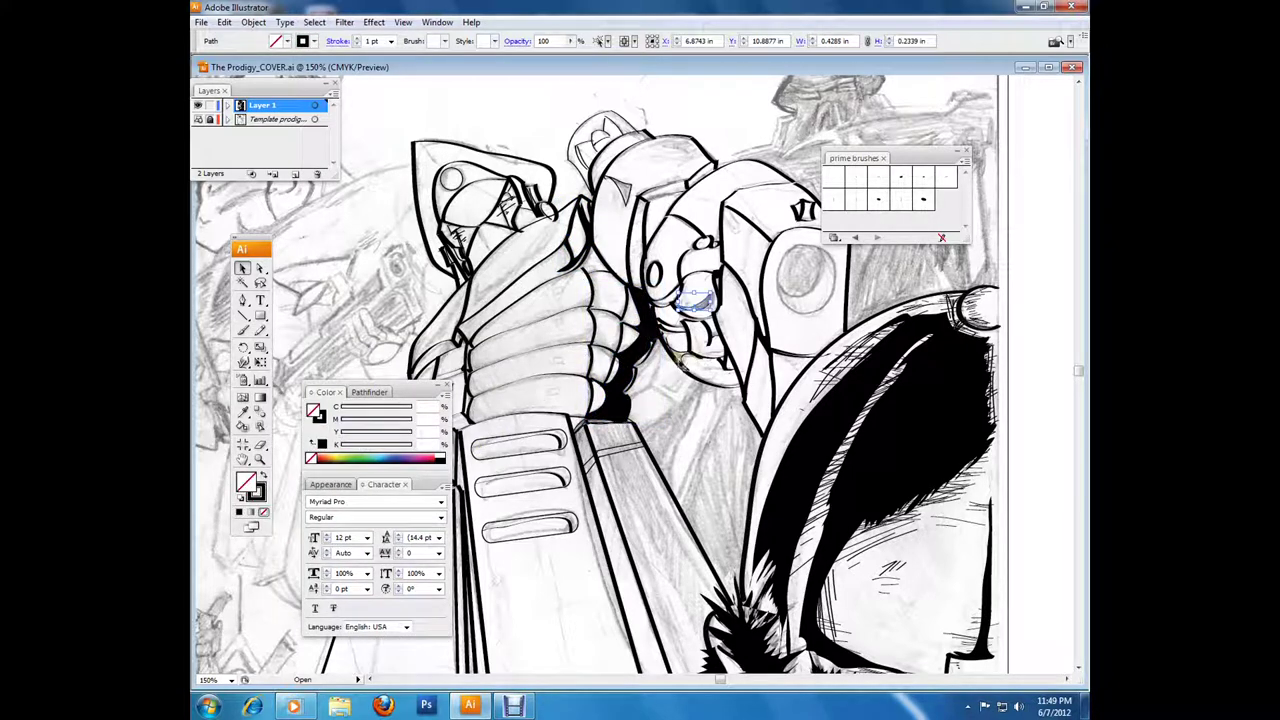
Step: Draw a circle on the gun's lens, fill it solid black, and ink its outer ring with a brush
left_click_drag(260, 316, 292, 316)
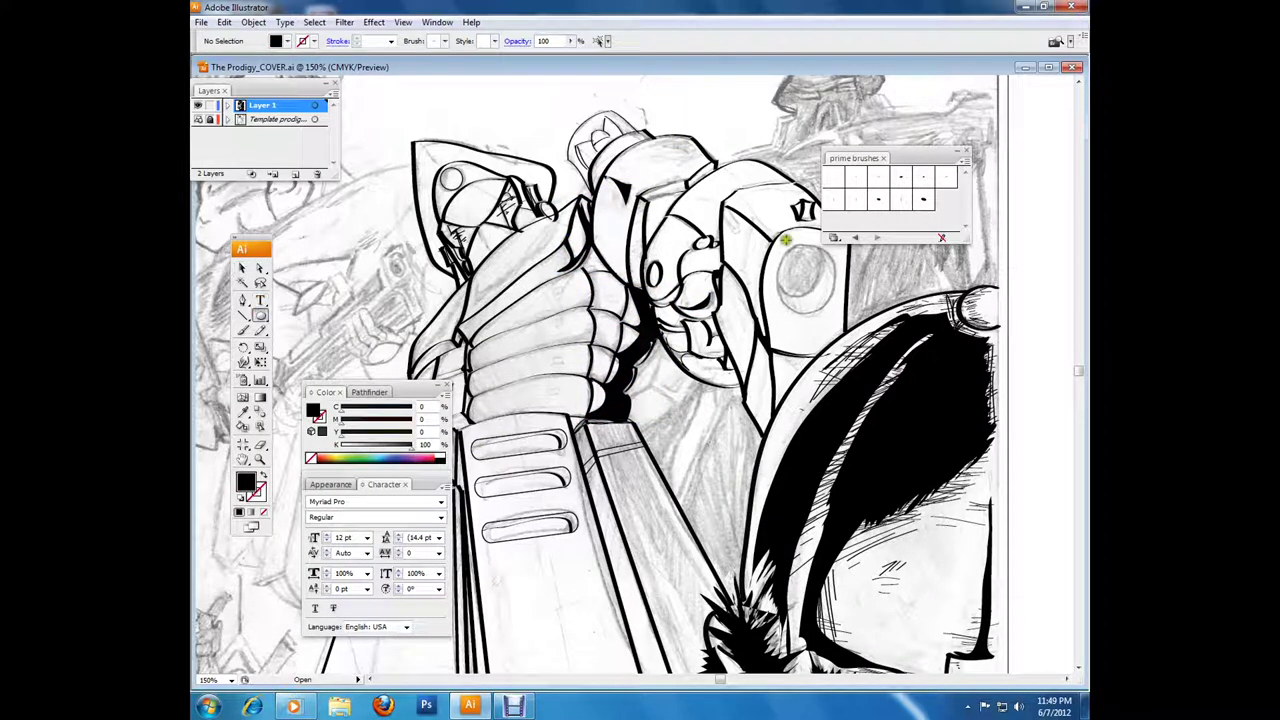
left_click_drag(779, 250, 838, 316)
key("shift+x")
key("p")
left_click_drag(850, 158, 893, 95)
left_click(815, 197)
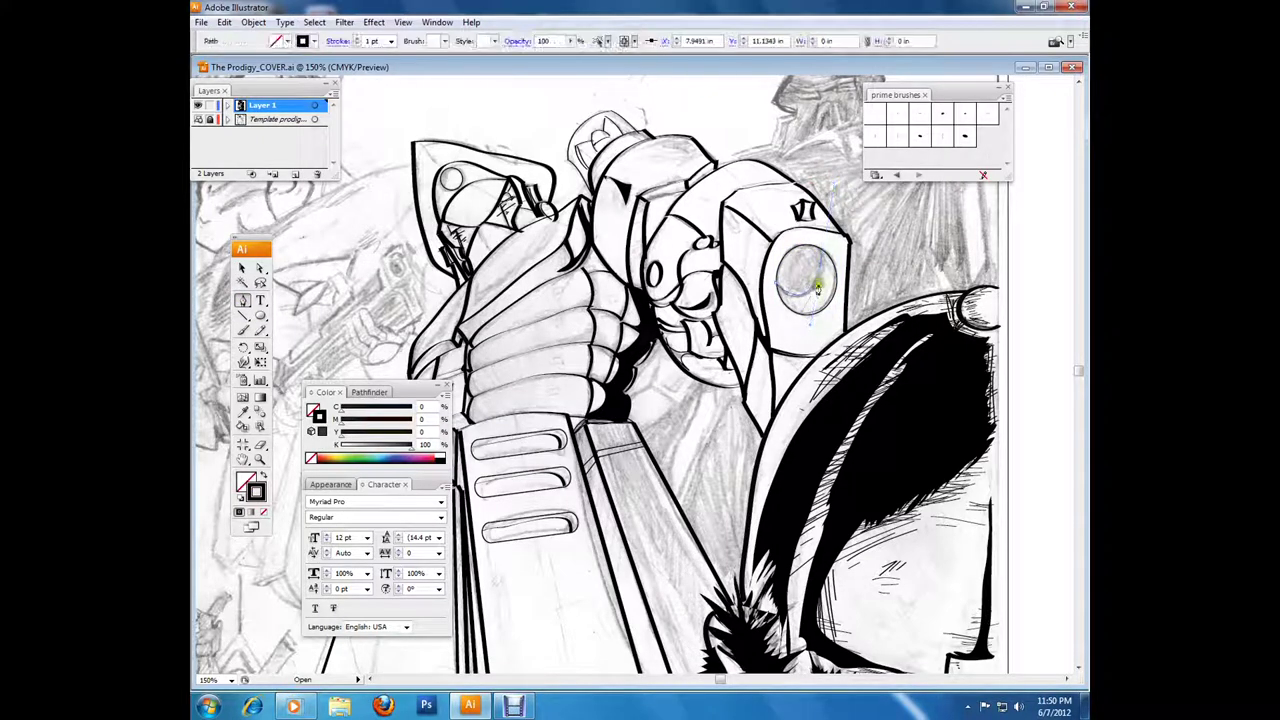
left_click(816, 249)
left_click(243, 268)
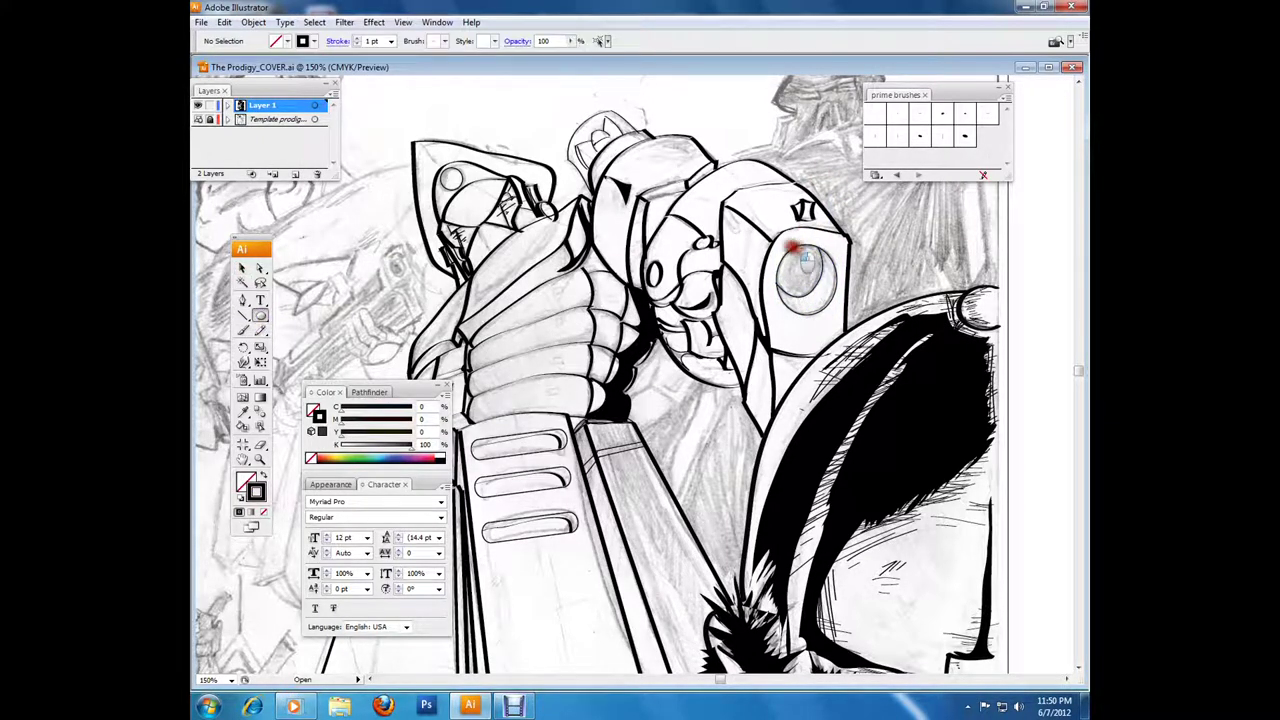
key("shift+x")
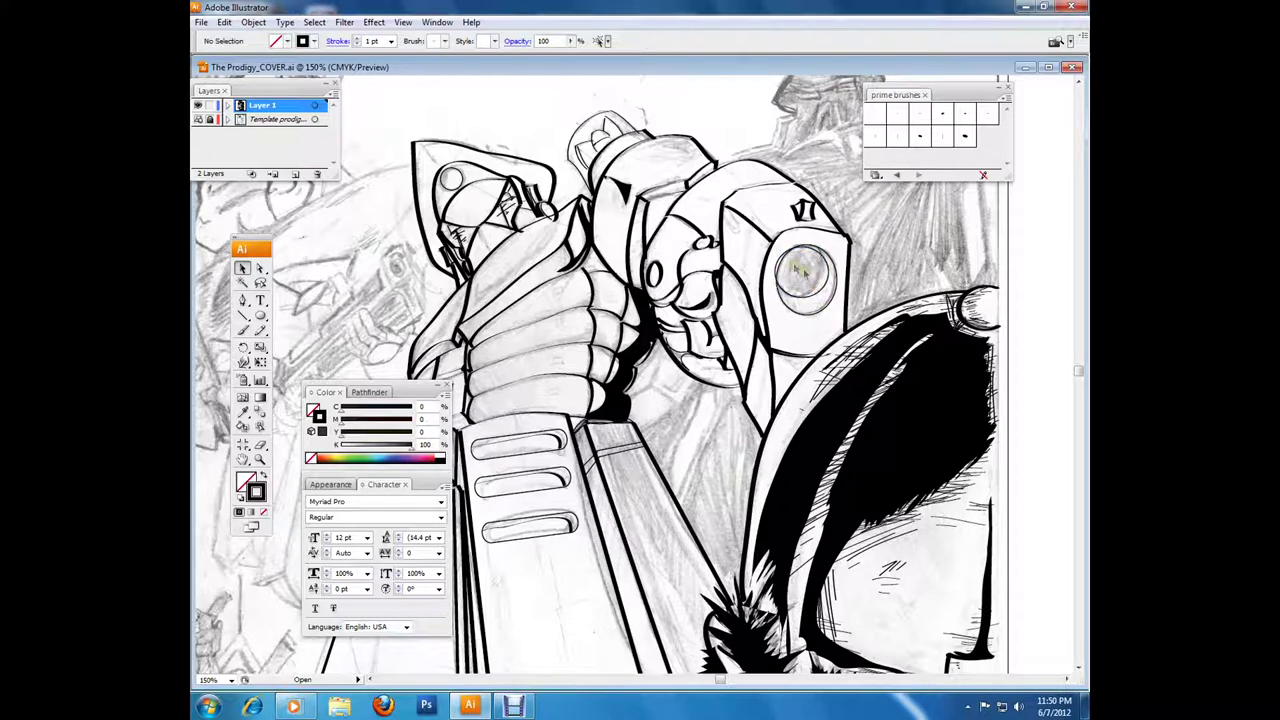
key("ctrl+shift+a")
left_click(782, 298)
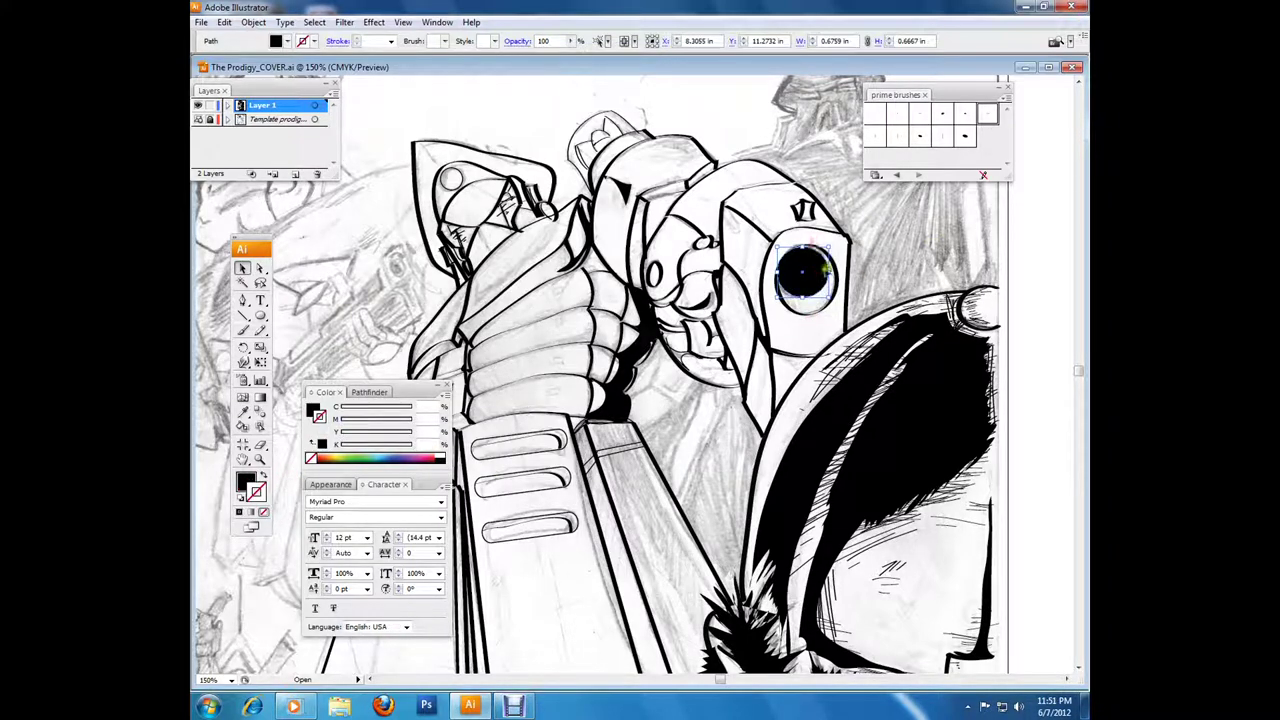
left_click(988, 113)
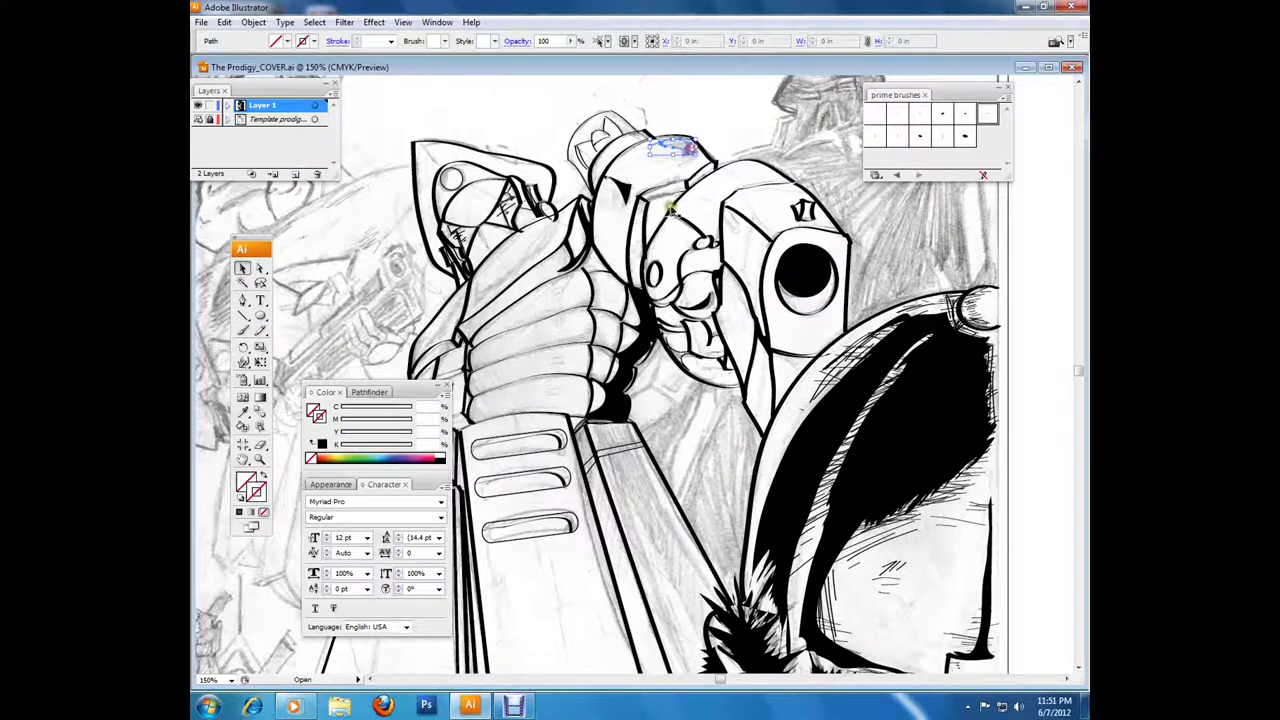
Step: Ink a black stroke on the canister's right edge and a black straight line along its face
scroll(690, 150, "down", 5)
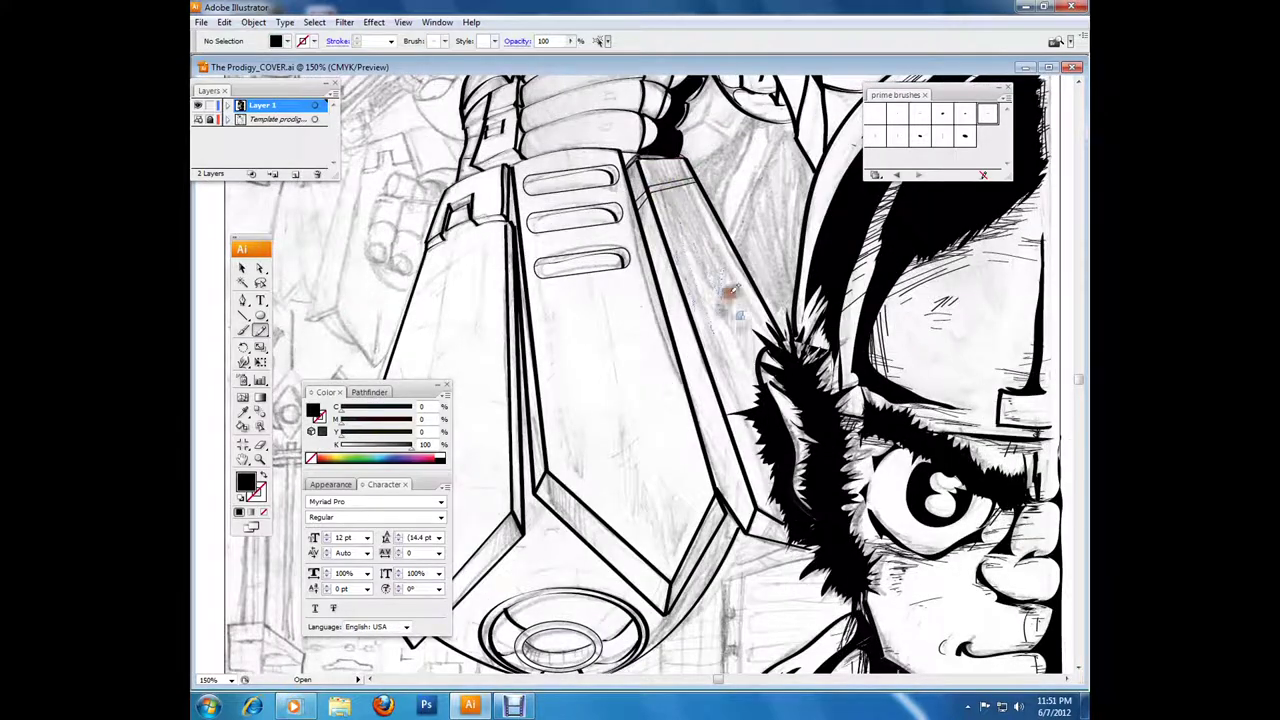
left_click_drag(704, 204, 742, 320)
left_click(243, 315)
mouse_move(597, 287)
left_mouse_down()
mouse_move(667, 535)
mouse_move(683, 513)
mouse_move(674, 551)
left_mouse_up()
left_click(262, 478)
key("ctrl+shift+a")
key("b")
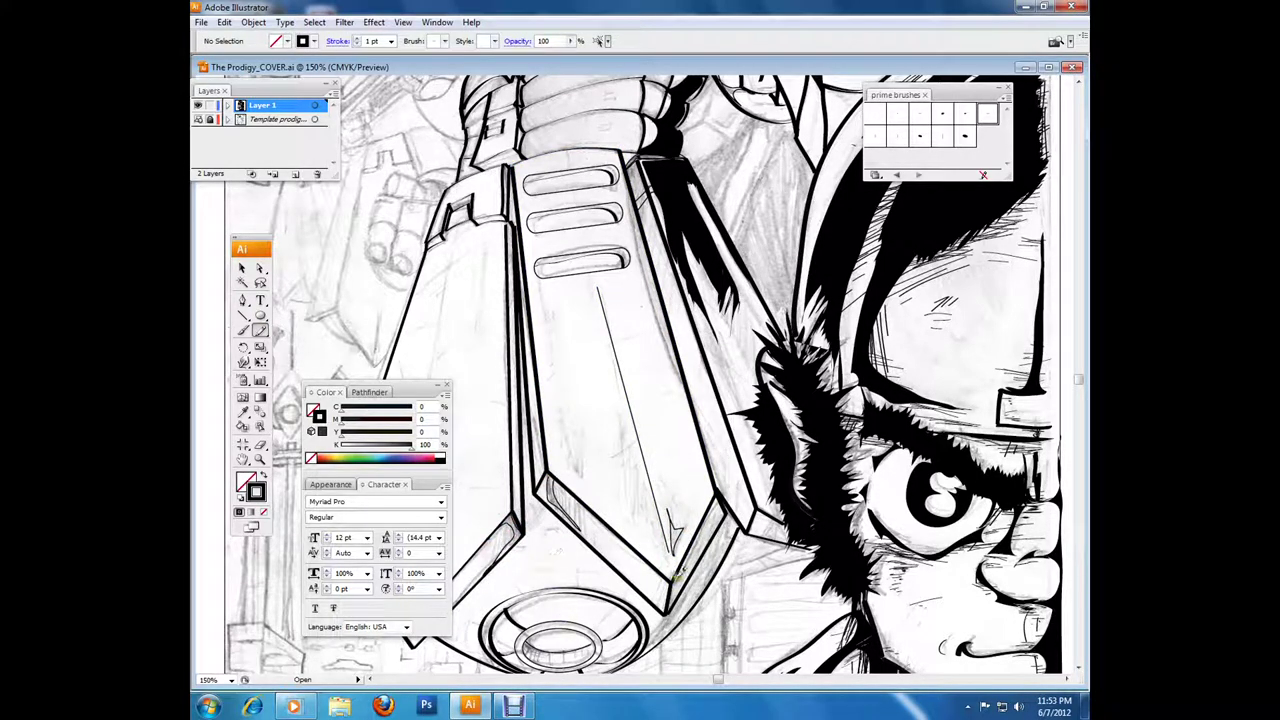
Step: Paint a dark stroke along the canister's lower-right edge and draw lines on its left face
mouse_move(688, 545)
left_mouse_down()
mouse_move(660, 637)
mouse_move(718, 527)
left_mouse_up()
key("shift+x")
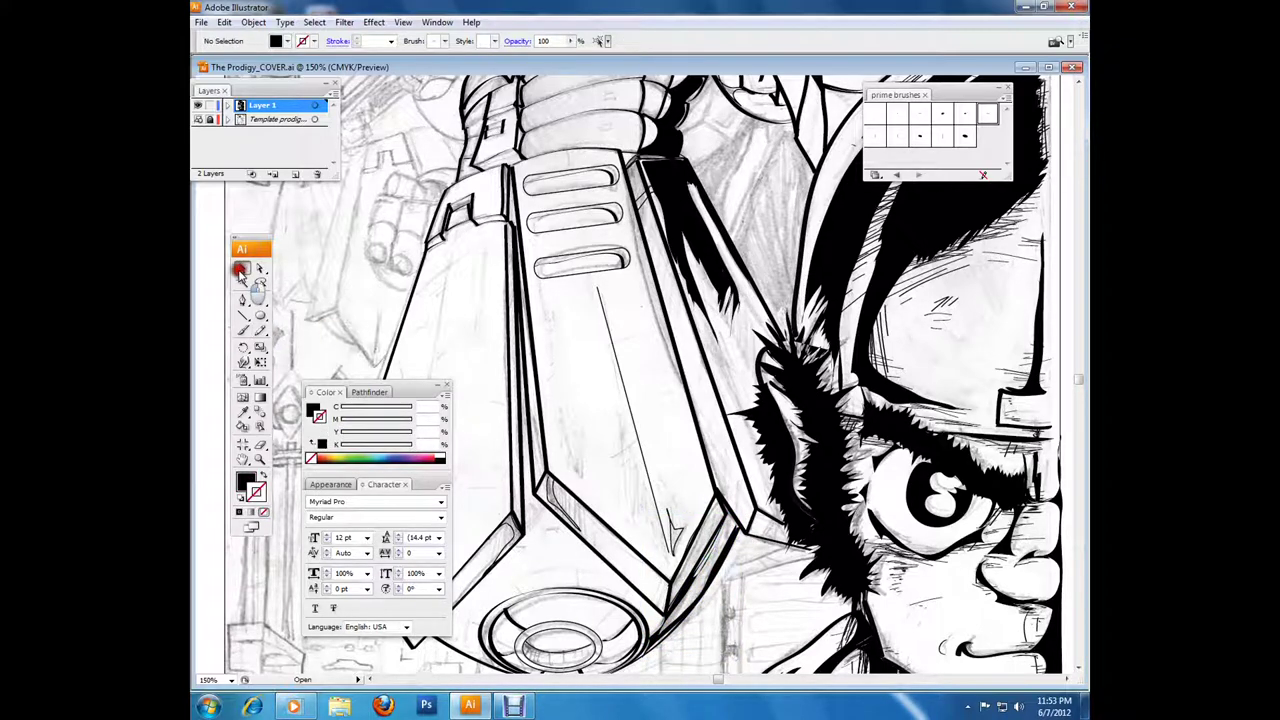
key("shift+x")
scroll(712, 560, "down", 3)
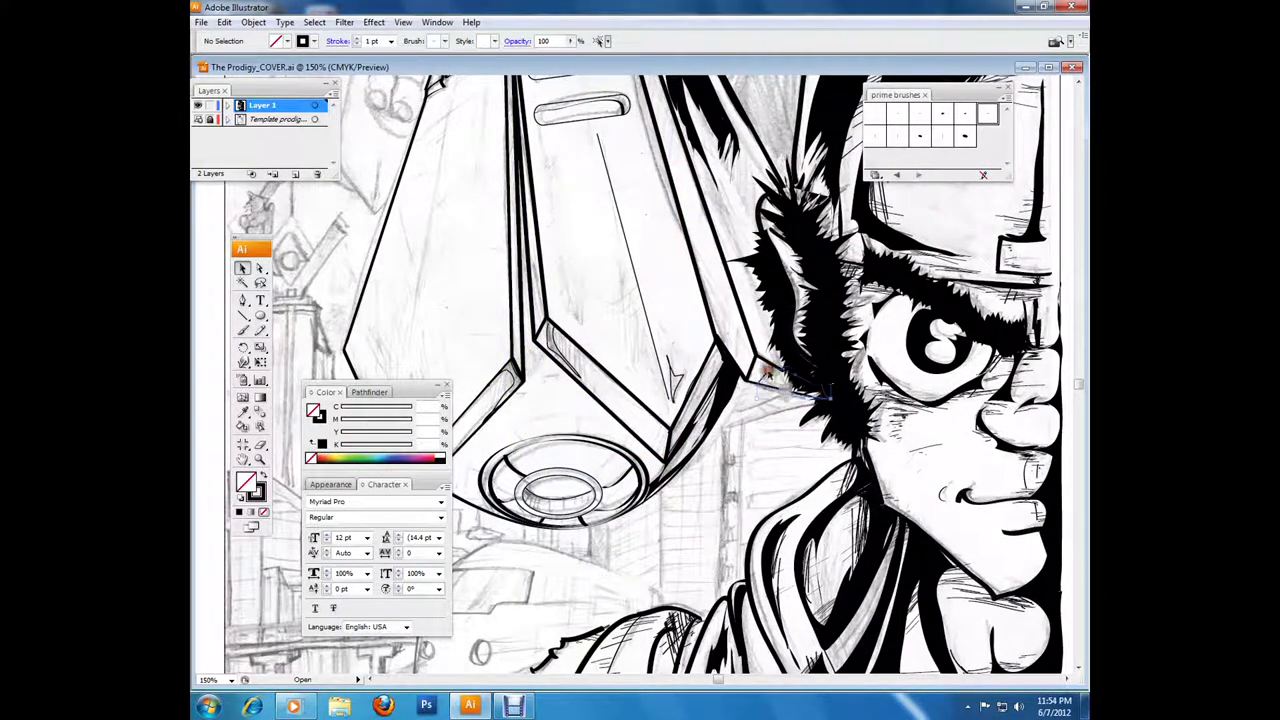
key("backslash")
left_click_drag(780, 370, 1020, 460)
left_click_drag(693, 190, 645, 510)
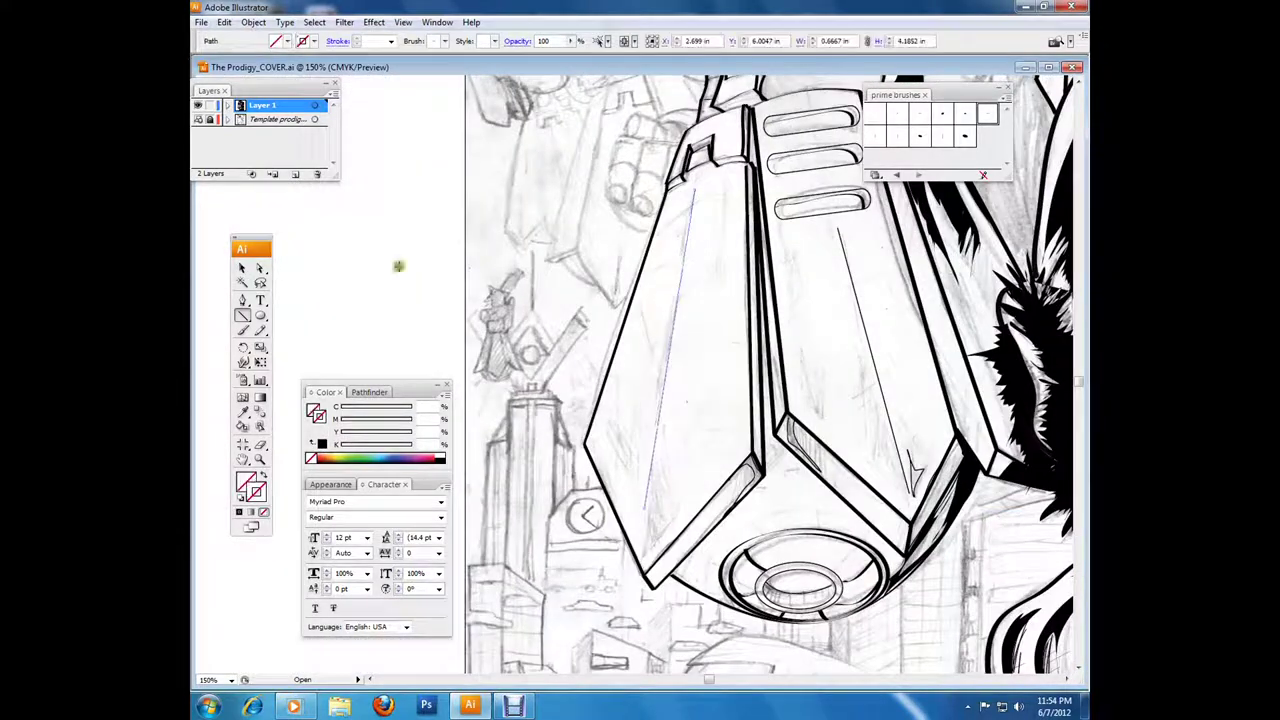
left_click_drag(634, 570, 665, 490)
Step: Zoom in and paint a black-filled wedge along the canister's bevel edge
scroll(675, 482, "up", 1)
scroll(712, 470, "down", 1)
scroll(712, 470, "down", 1)
key("shift+x")
key("ctrl+equal")
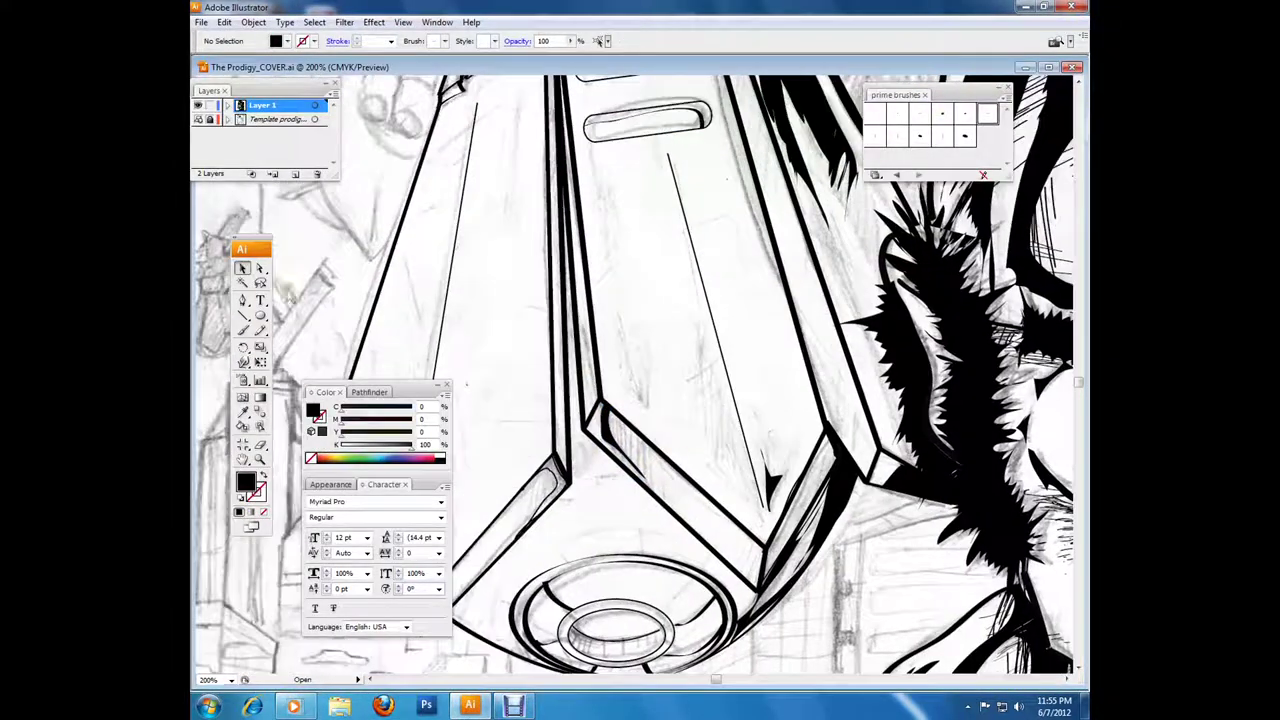
left_click_drag(595, 405, 640, 472)
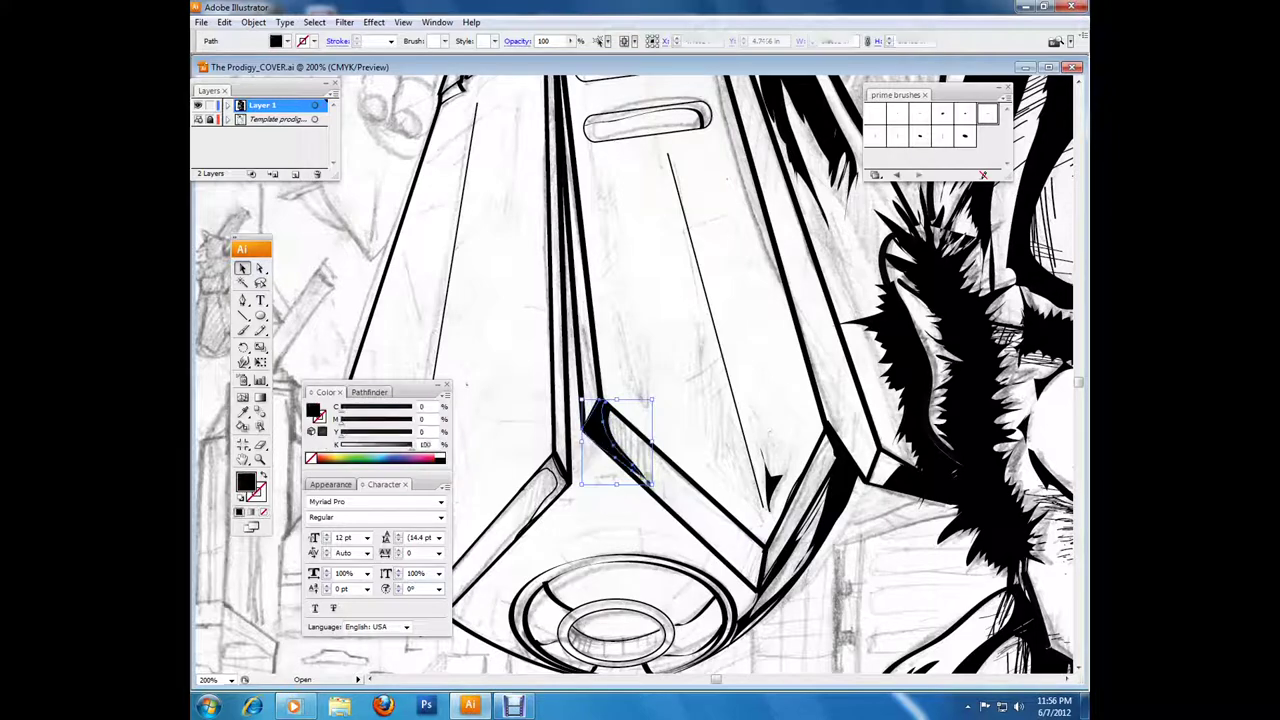
key("a")
left_click(574, 494)
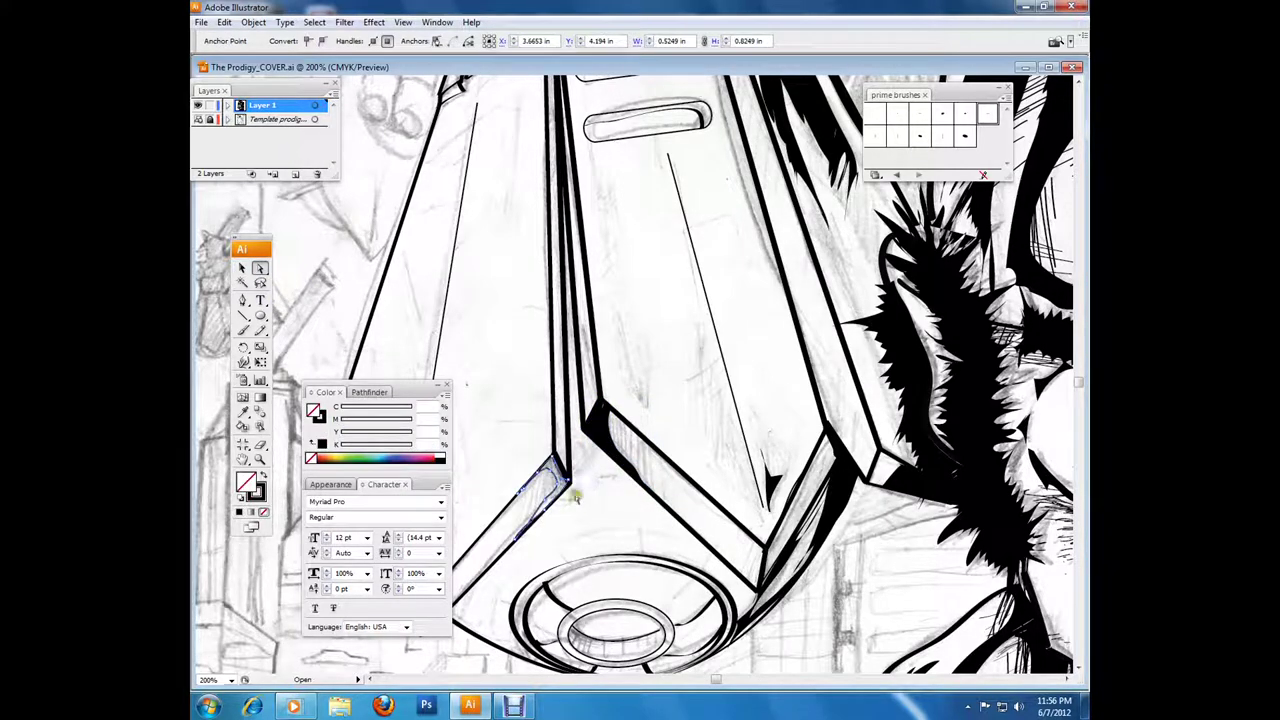
Step: Pencil a thin line along the slotted panel's left edge, then zoom out to 100%
scroll(585, 495, "up", 3)
left_click(260, 330)
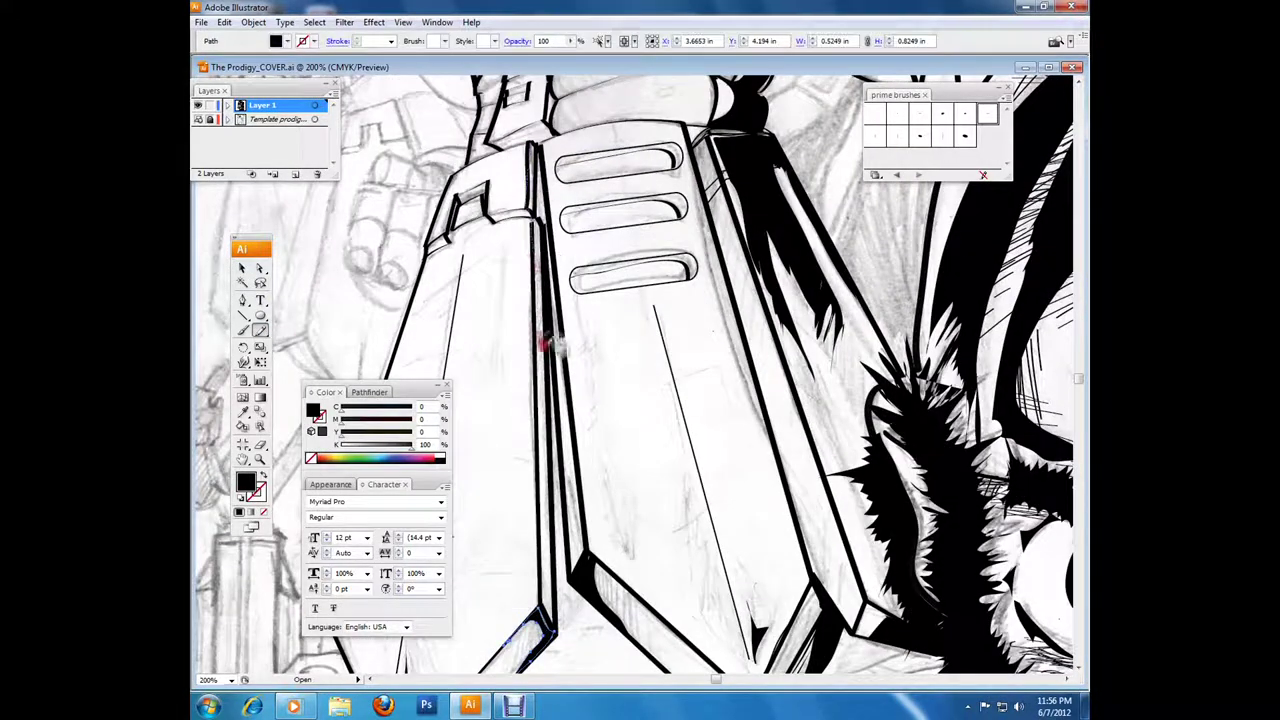
left_click_drag(530, 140, 545, 400)
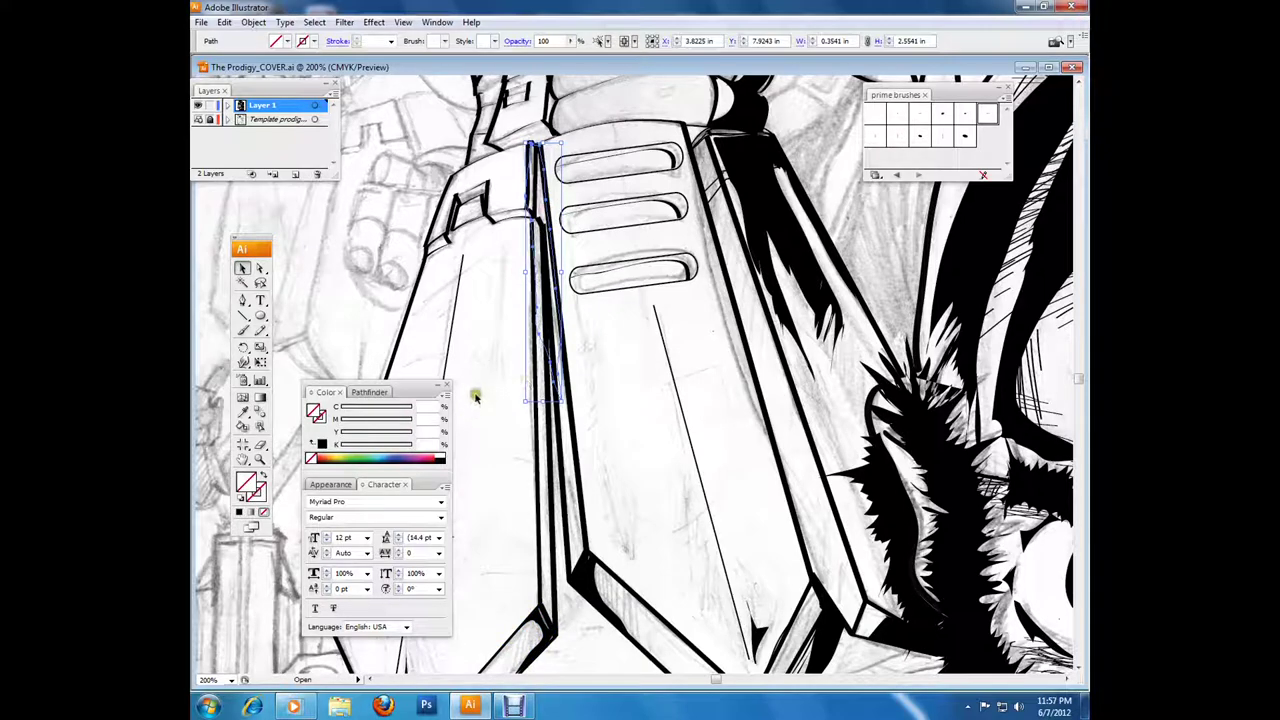
key("ctrl+shift+a")
scroll(550, 295, "down", 4)
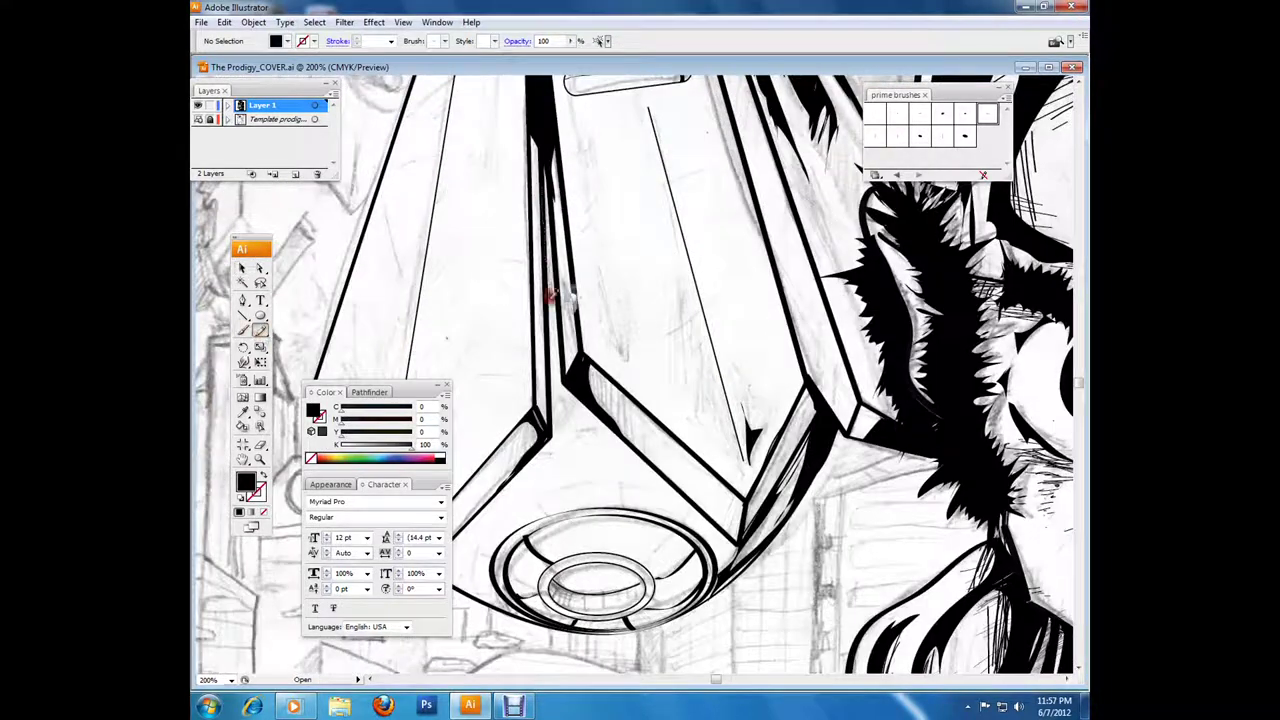
key("ctrl+1")
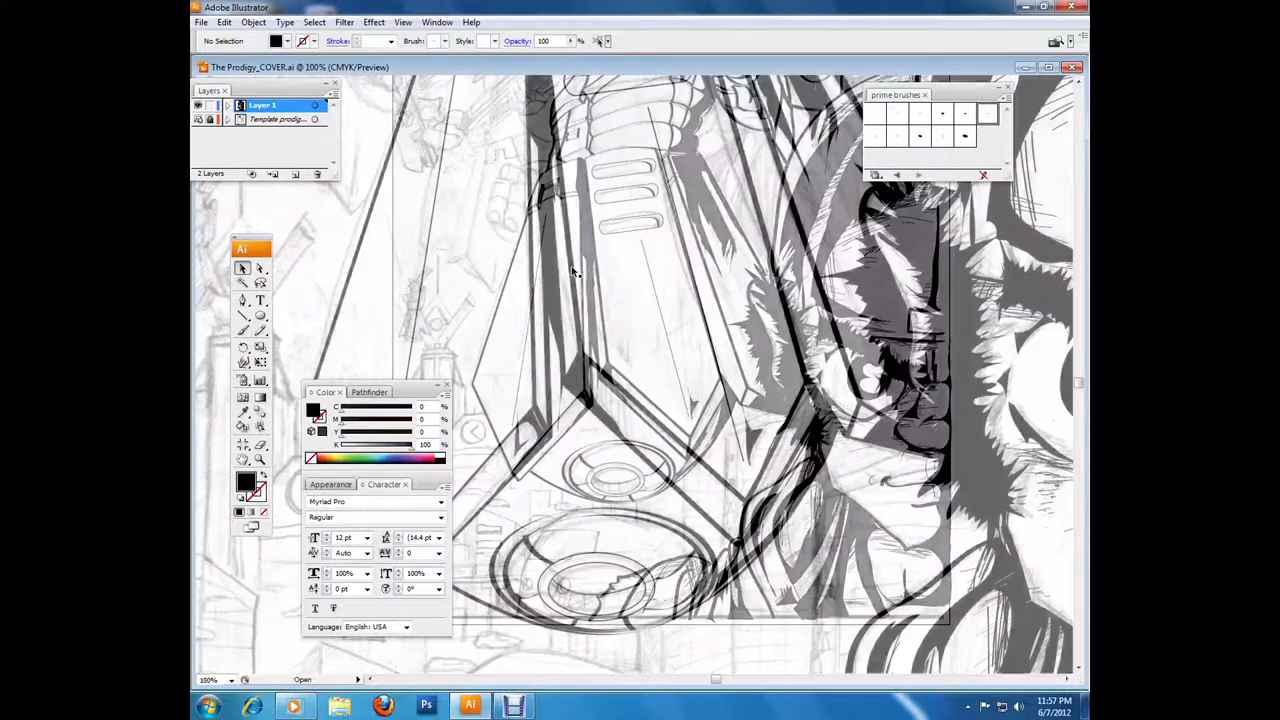
Step: Paint black shapes on the gauntlet's left side, a band across its middle, and its slot area
mouse_move(578, 203)
left_mouse_down()
mouse_move(503, 371)
mouse_move(578, 205)
left_mouse_up()
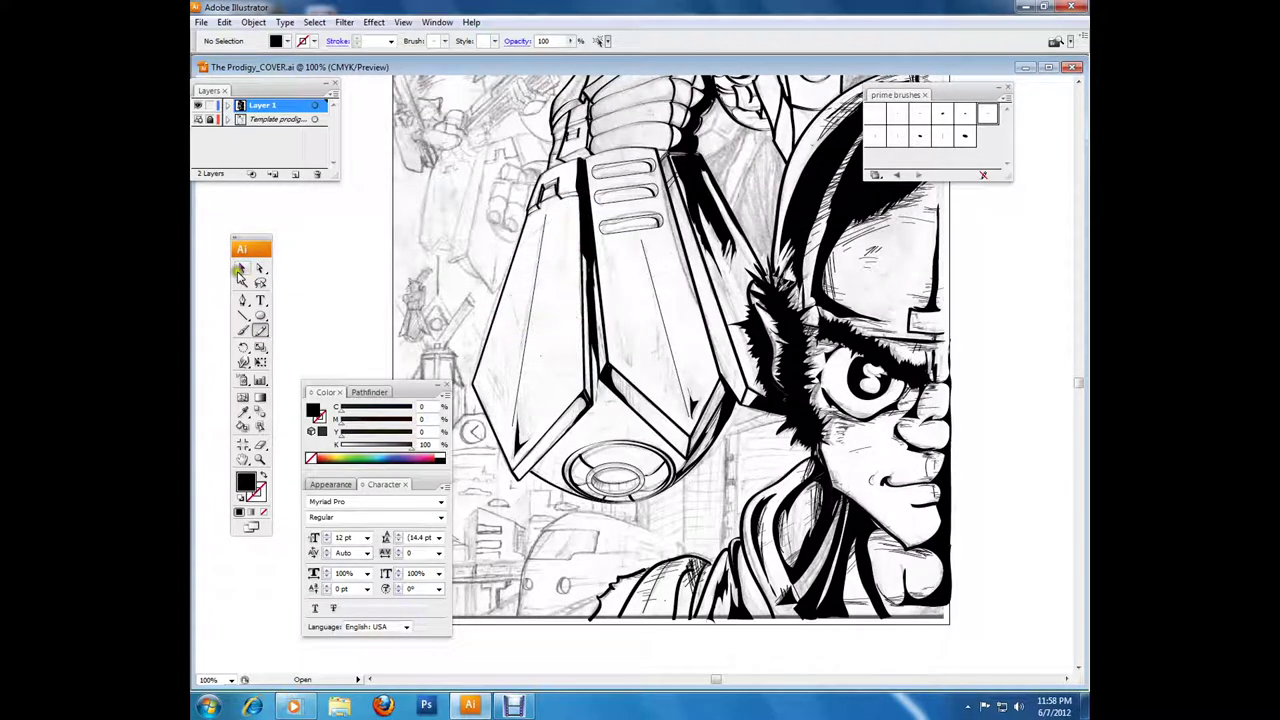
left_click(523, 309, "ctrl")
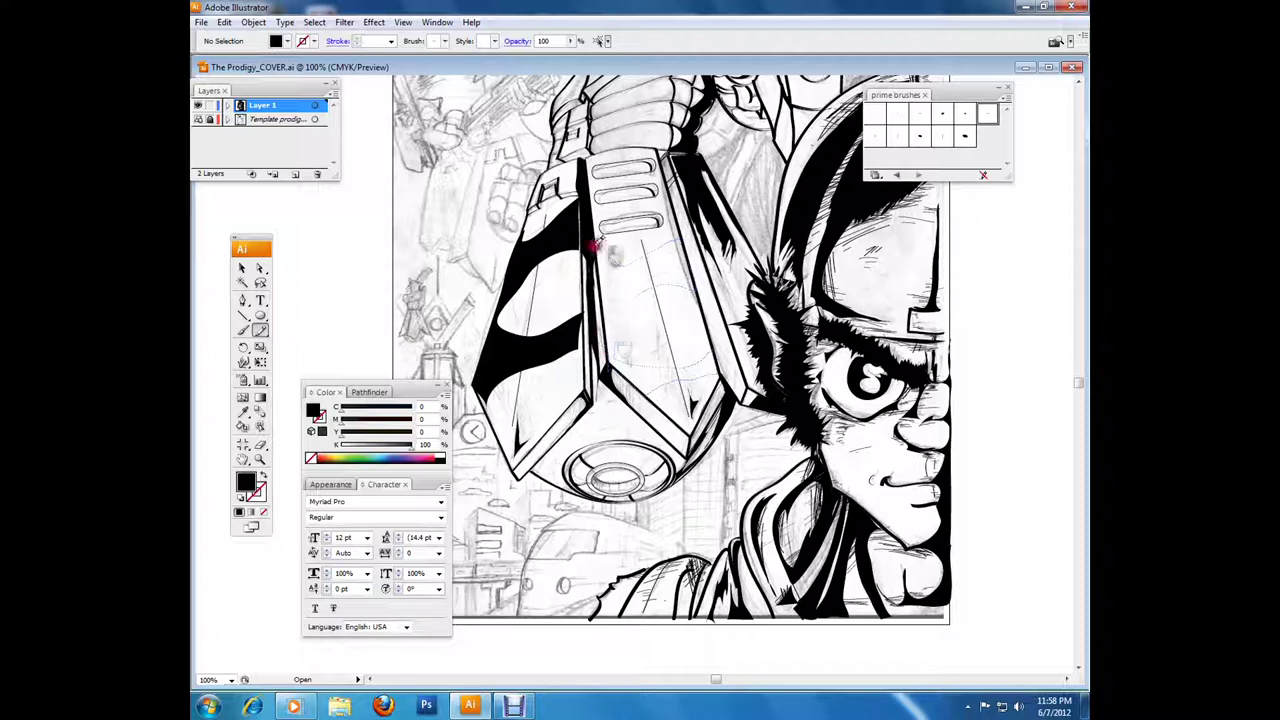
left_click_drag(623, 251, 600, 250)
left_click(625, 255, "ctrl")
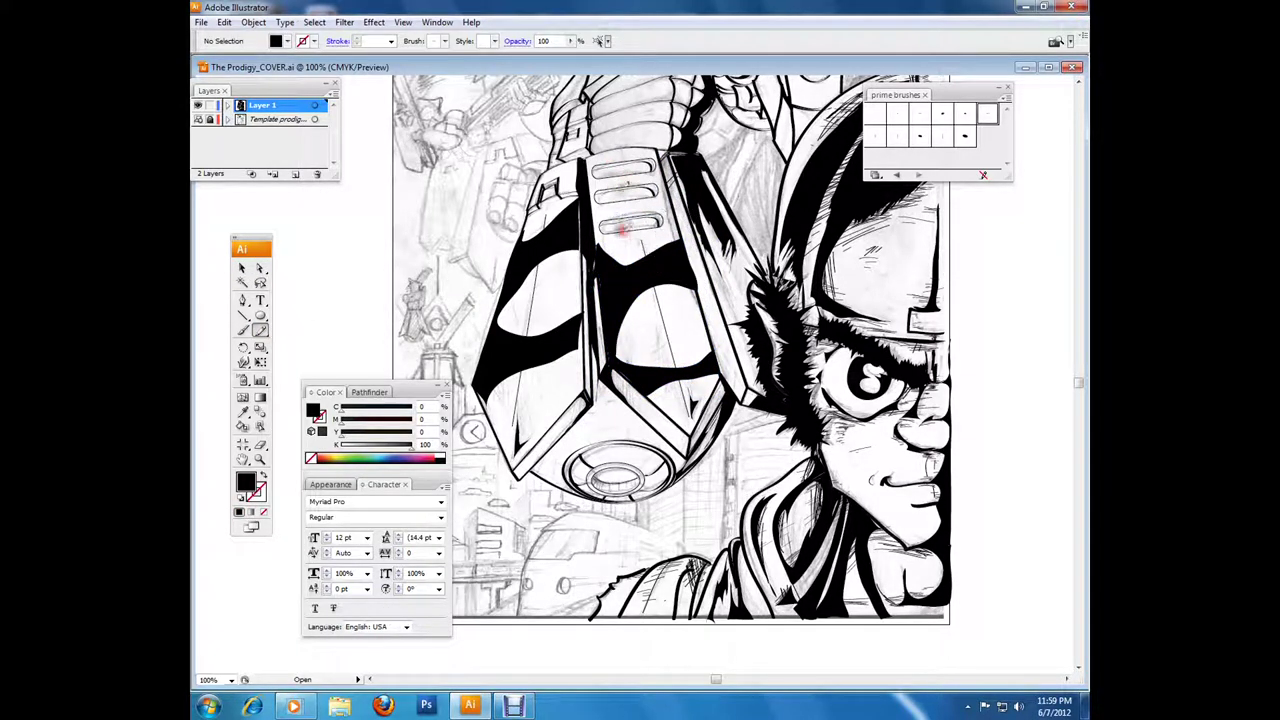
left_click_drag(622, 160, 625, 220)
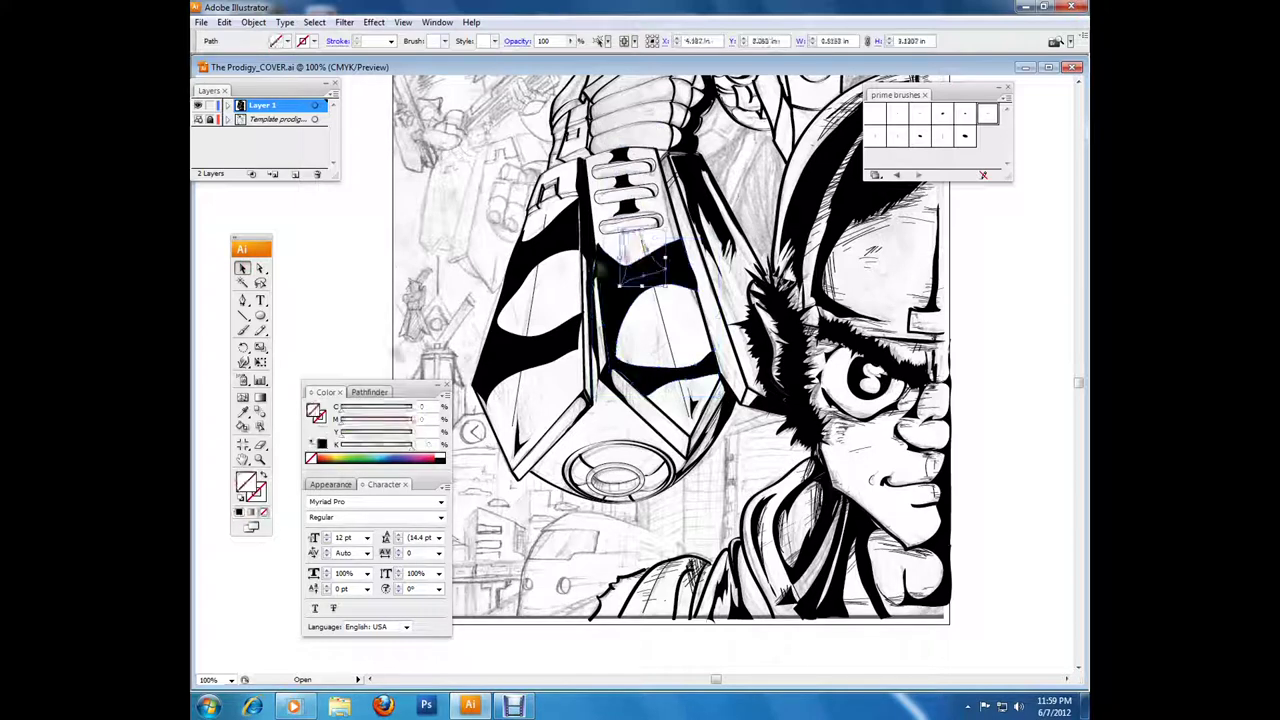
Step: Black out the area below the slots and hatch the gauntlet's left white panel
scroll(670, 375, "up", 4)
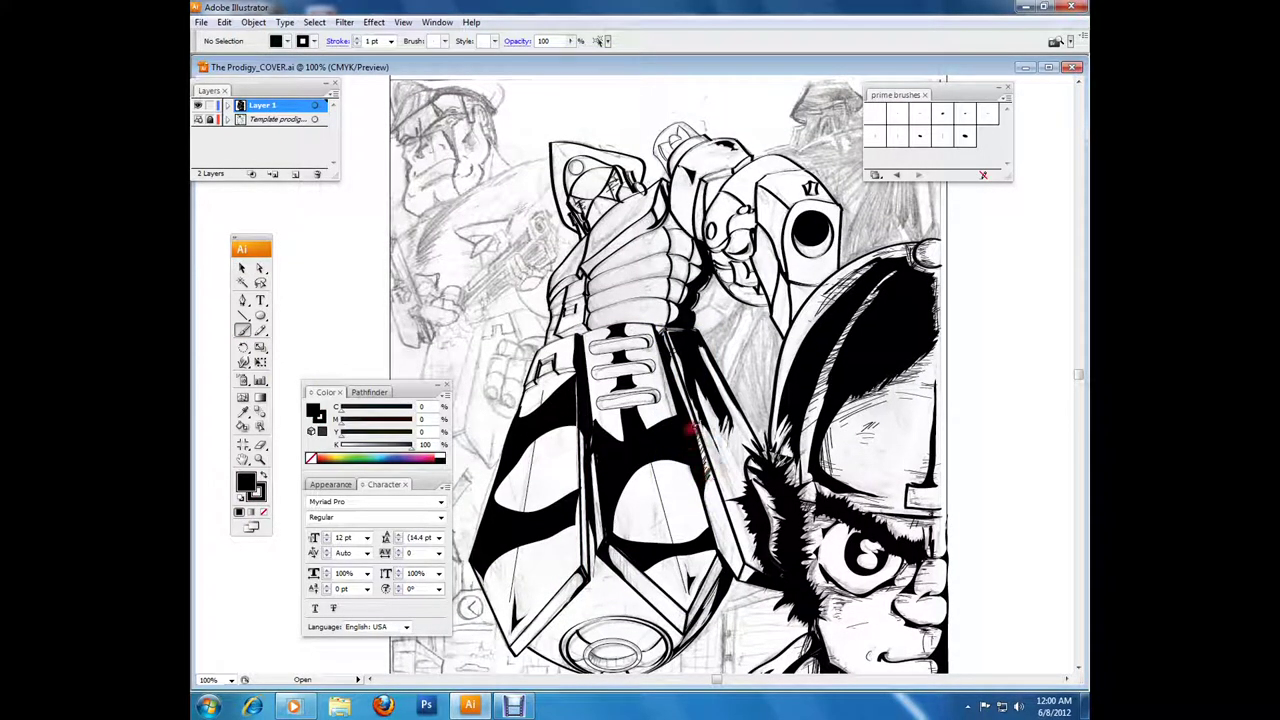
left_click_drag(633, 447, 604, 332)
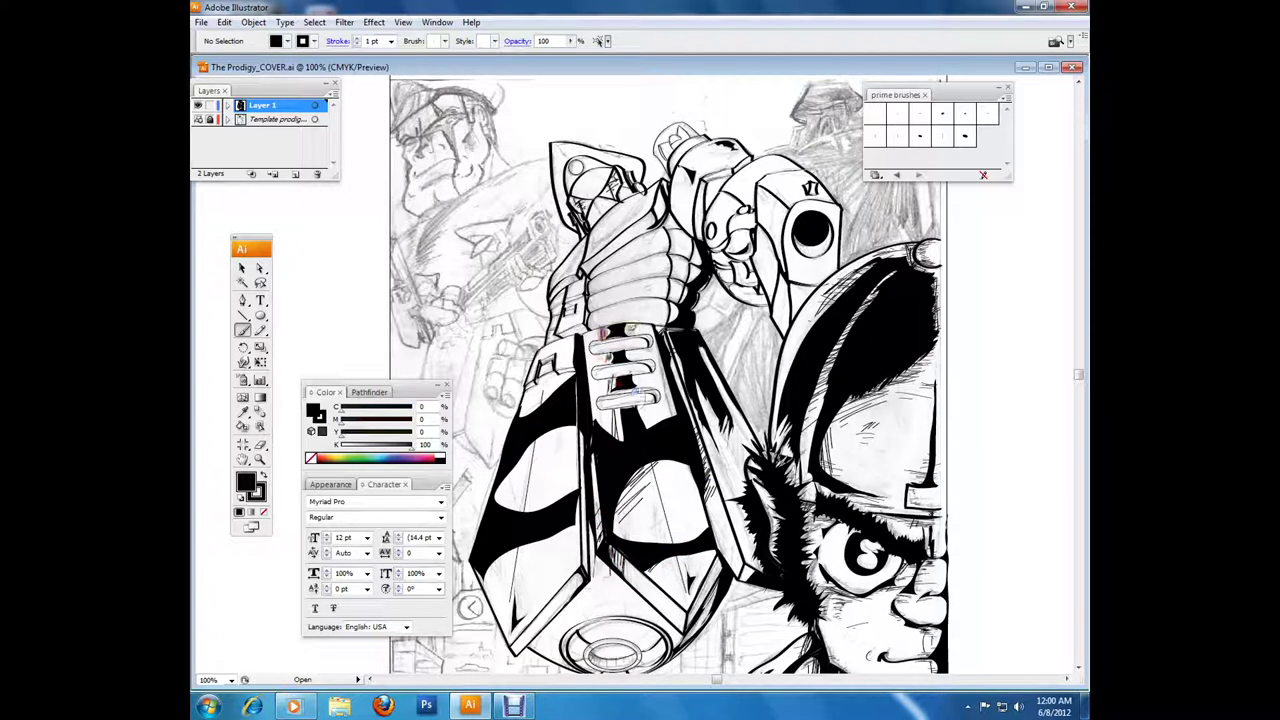
left_click_drag(492, 566, 540, 440)
left_click_drag(560, 510, 605, 450)
left_click_drag(555, 570, 578, 575)
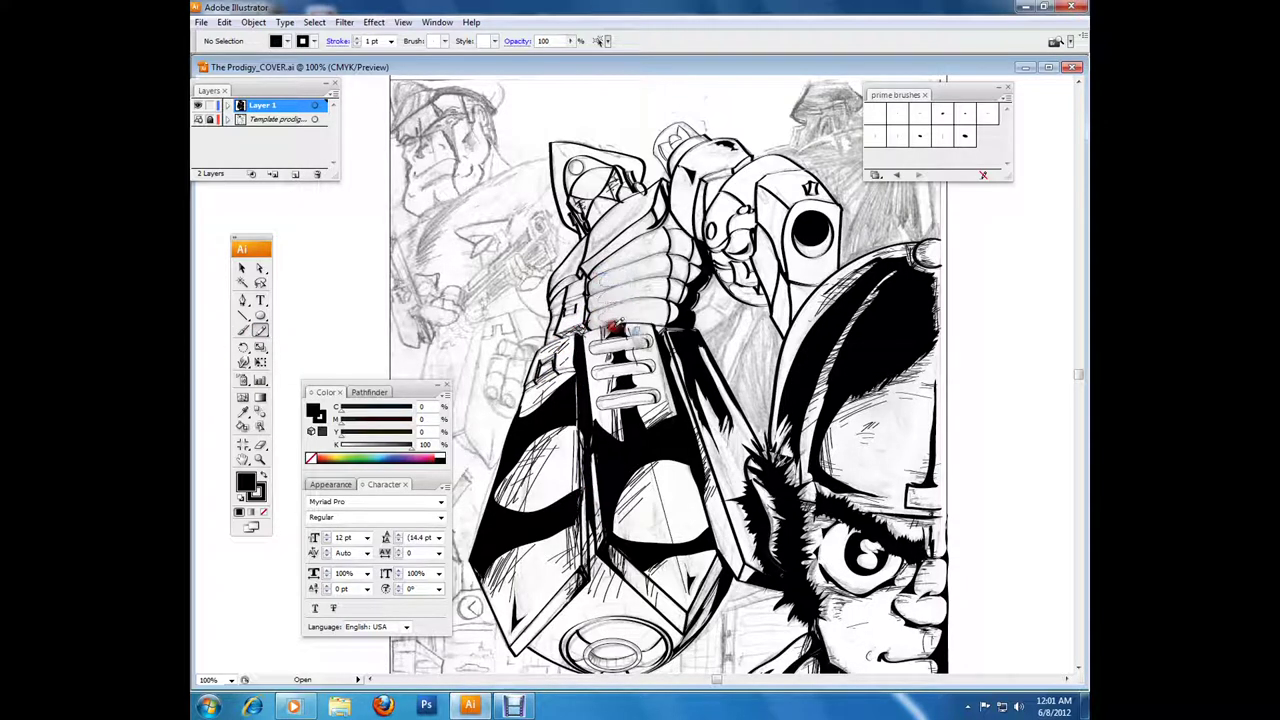
Step: Fill black shadow on the fist and between its knuckles and fingers
left_click_drag(610, 300, 570, 300)
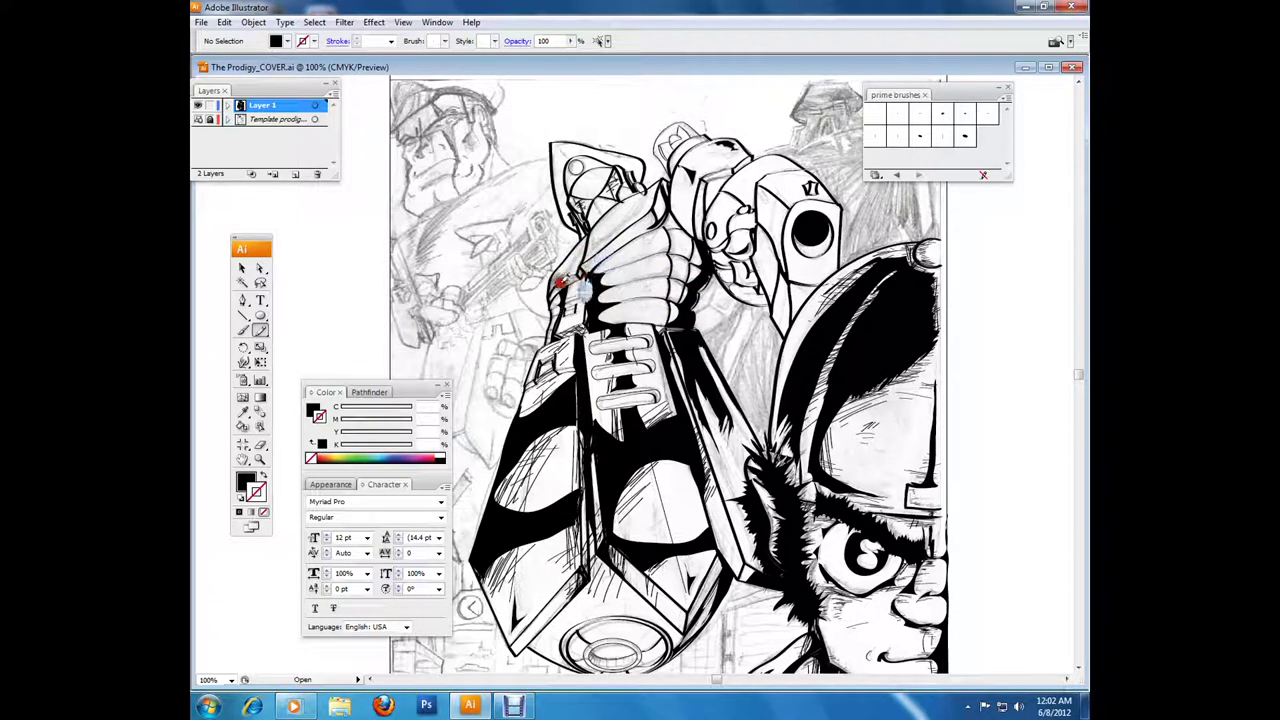
left_click_drag(577, 270, 615, 235)
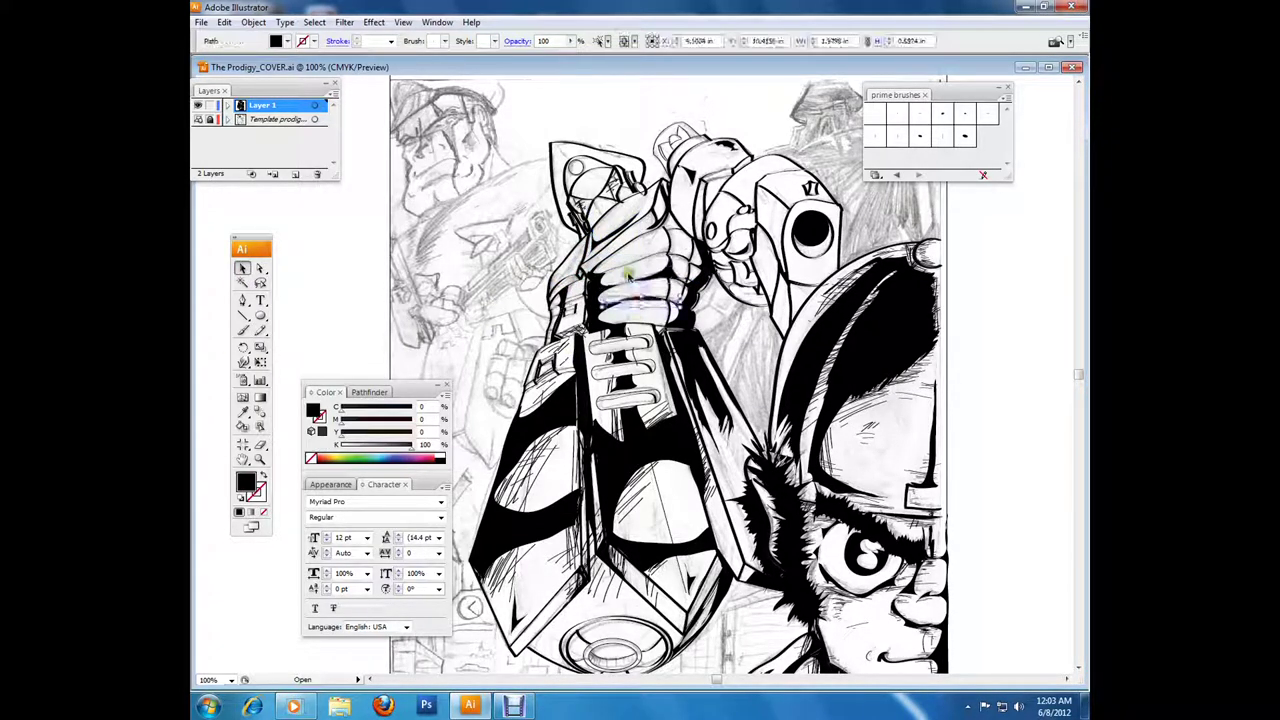
left_click_drag(600, 300, 680, 310)
key("v")
key("shift+b")
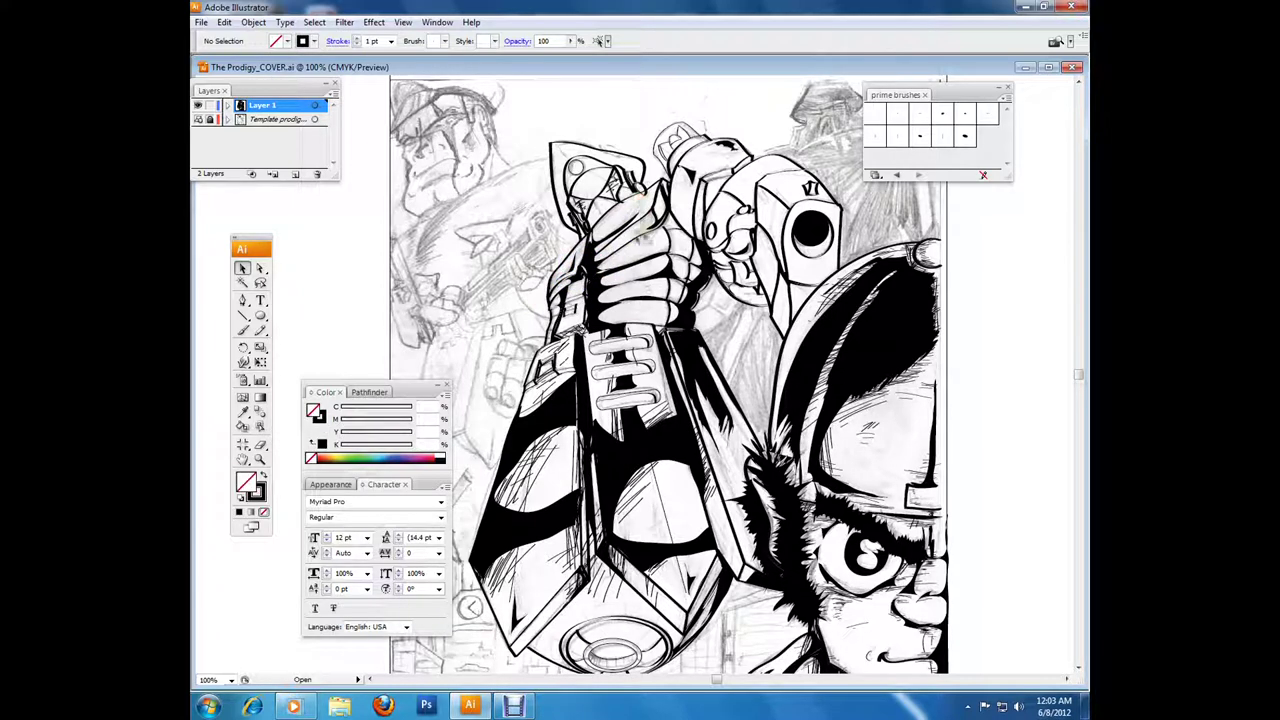
key("x")
key("v")
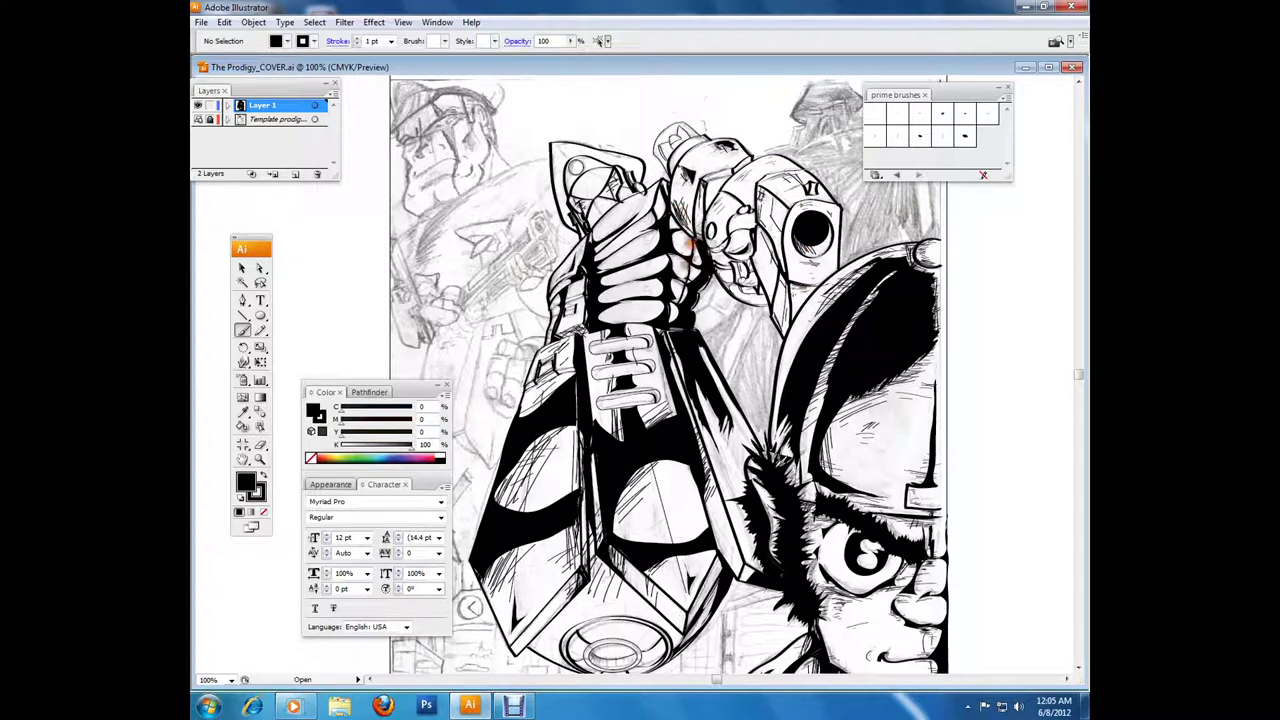
Step: Add black shadow shapes lower on the fist and a black stroke near the hair
left_click_drag(656, 284, 606, 316)
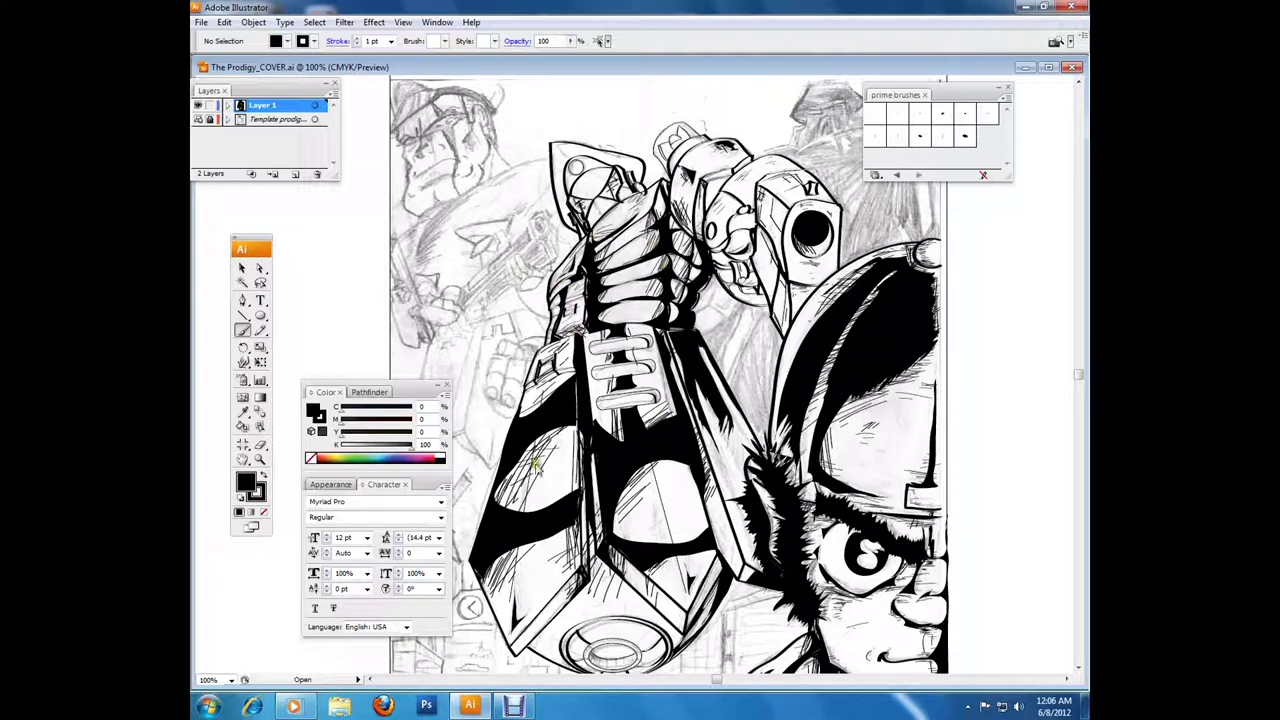
left_click_drag(697, 543, 652, 448)
key("v")
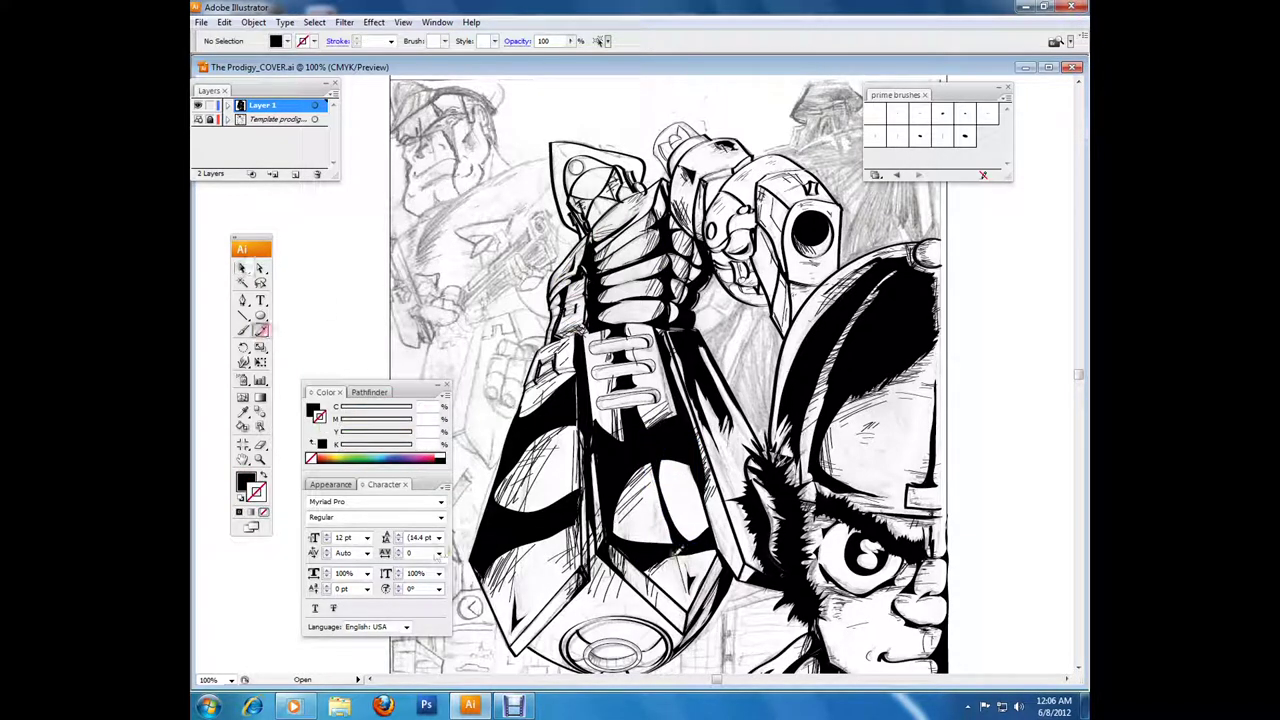
left_click_drag(688, 578, 684, 600)
key("v")
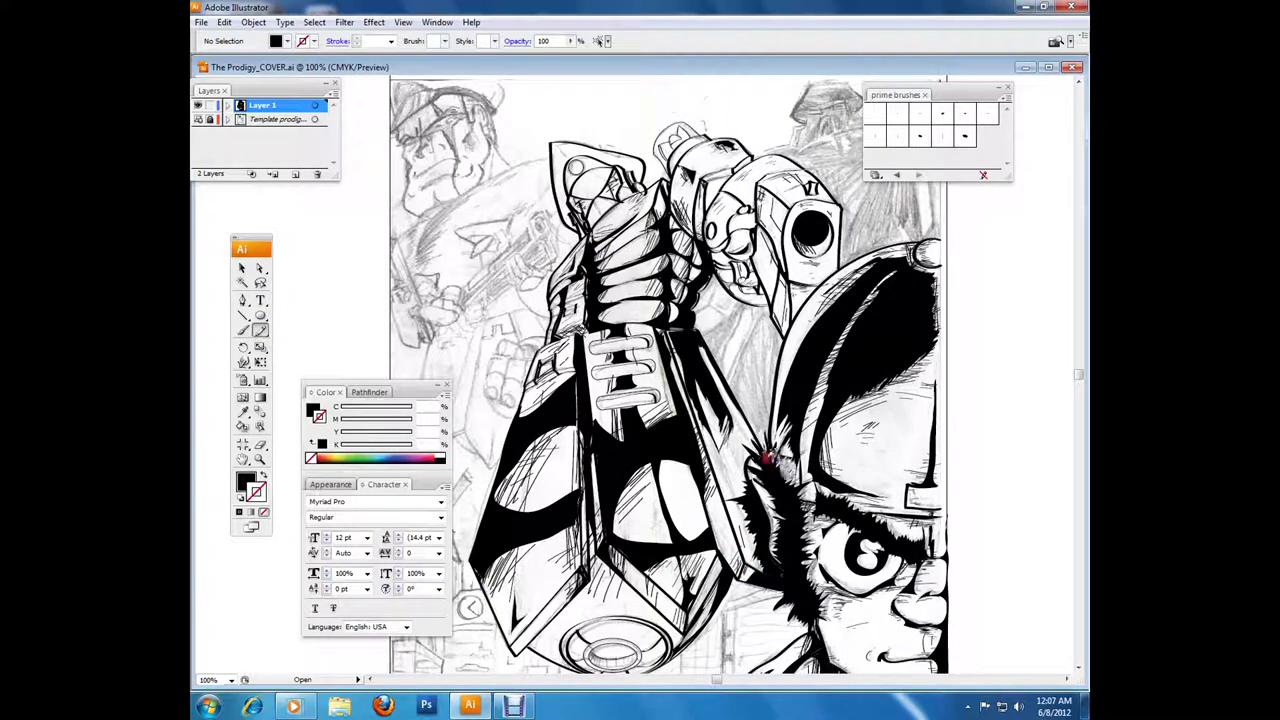
left_click_drag(770, 450, 790, 490)
key("v")
scroll(790, 490, "up", 3)
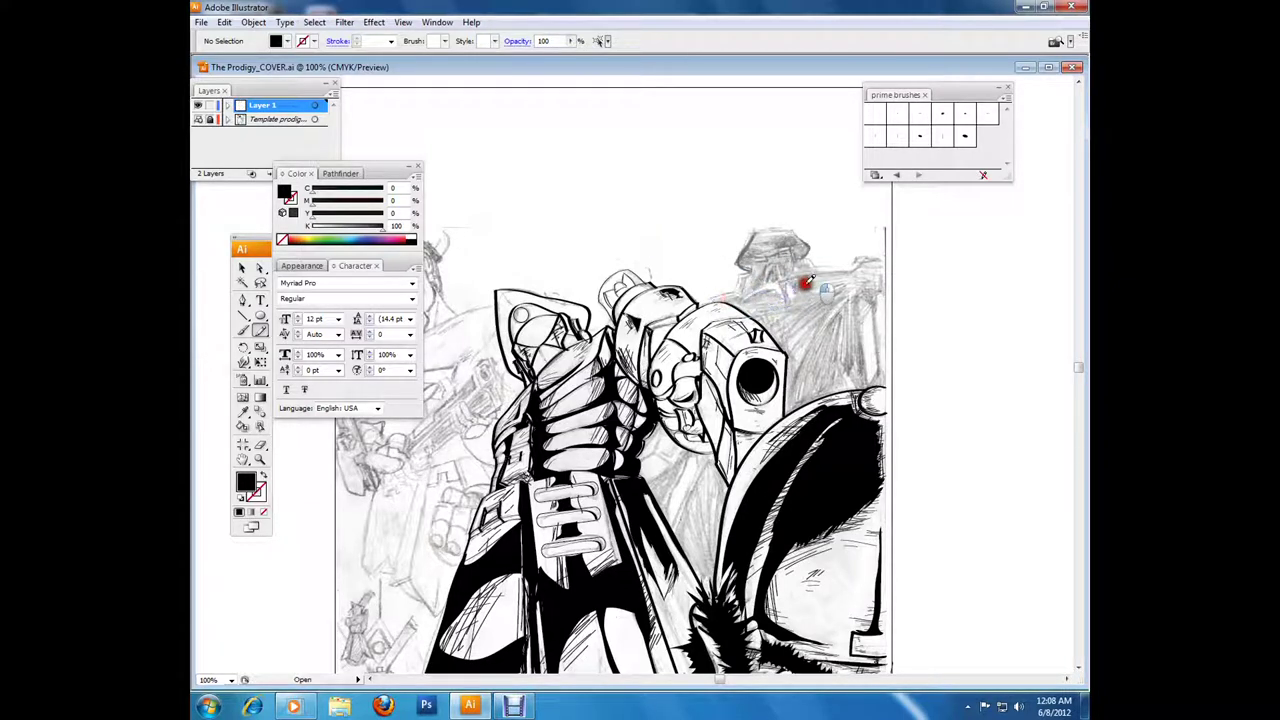
Step: Hatch and add bold black strokes above the gun, then pencil marks around the hooded head
mouse_move(845, 268)
left_mouse_down()
mouse_move(777, 349)
mouse_move(801, 292)
left_mouse_up()
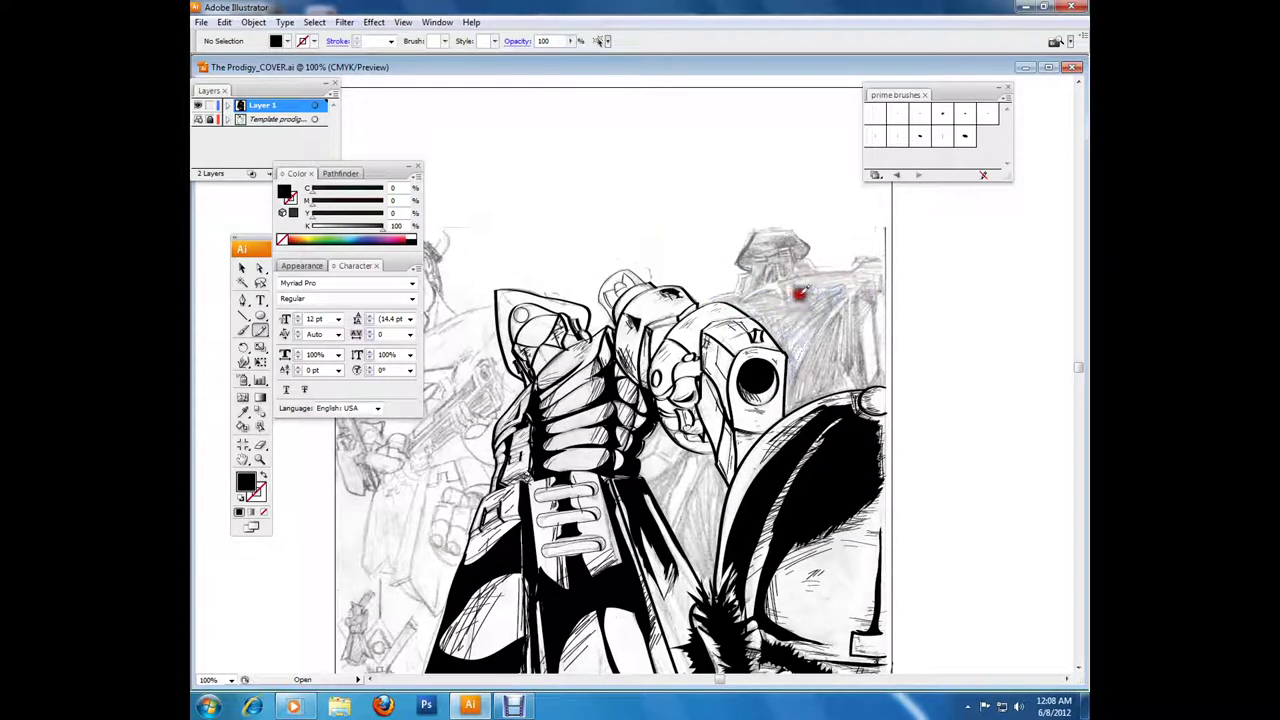
mouse_move(803, 364)
left_mouse_down()
mouse_move(752, 306)
mouse_move(808, 408)
mouse_move(753, 309)
mouse_move(862, 272)
mouse_move(740, 300)
left_mouse_up()
left_click_drag(866, 270, 760, 270)
key("n")
mouse_move(780, 340)
left_mouse_down()
mouse_move(814, 255)
mouse_move(790, 262)
mouse_move(800, 285)
left_mouse_up()
key("v")
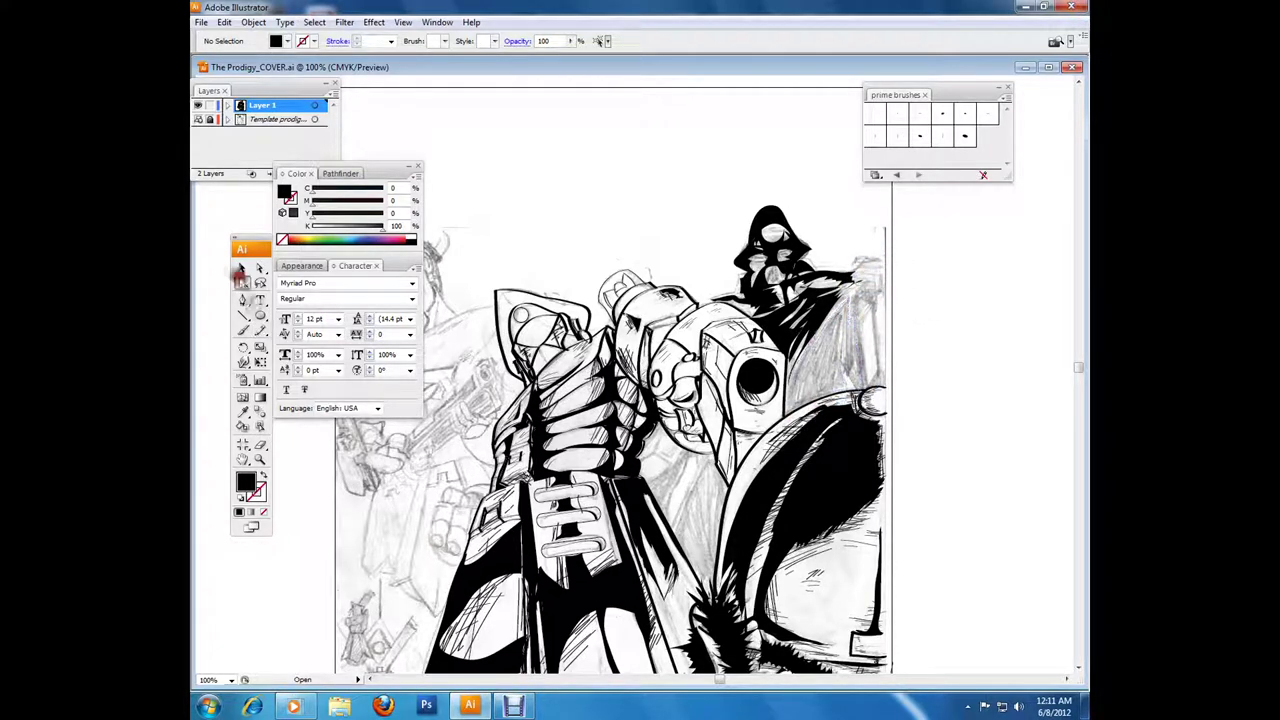
Step: Ink the area beside the hood solid black and fill gaps in the spiky shoulder
mouse_move(850, 400)
left_mouse_down()
mouse_move(866, 262)
mouse_move(894, 257)
left_mouse_up()
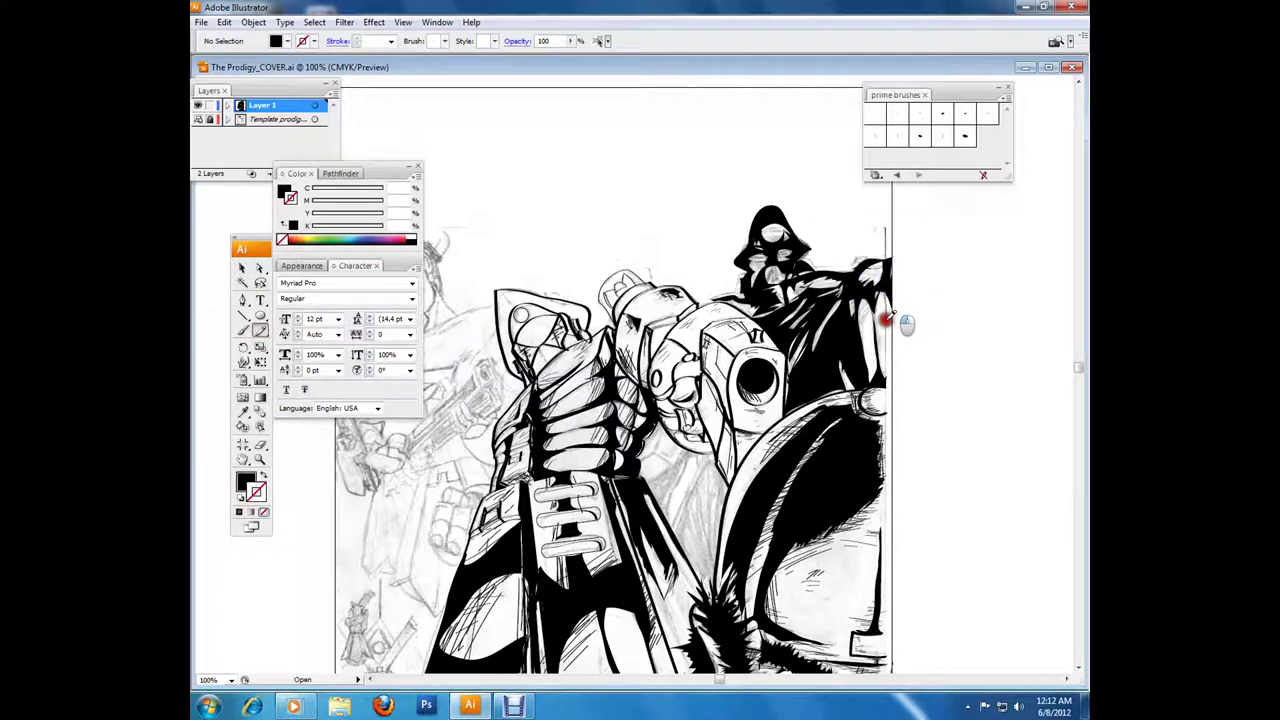
left_click_drag(888, 395, 886, 288)
key("ctrl+plus")
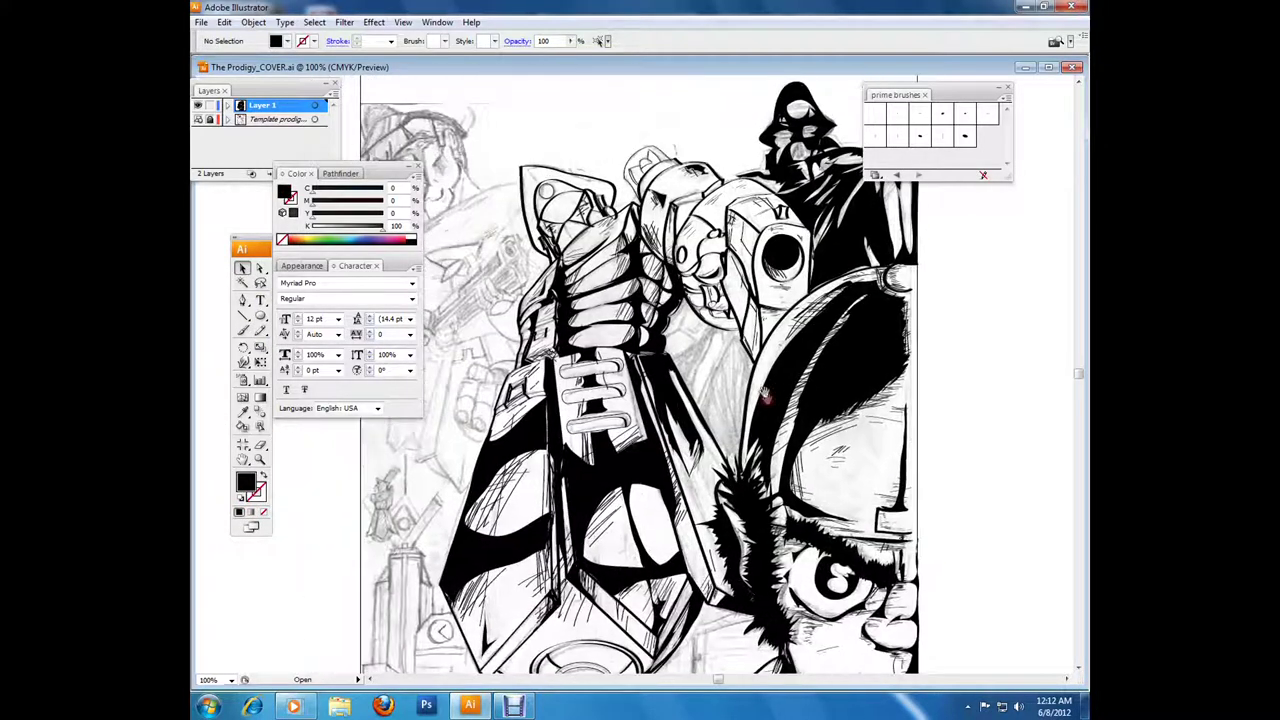
Step: Bring the hero's lower face into view and brush hatch lines around the gun
key("ctrl+minus")
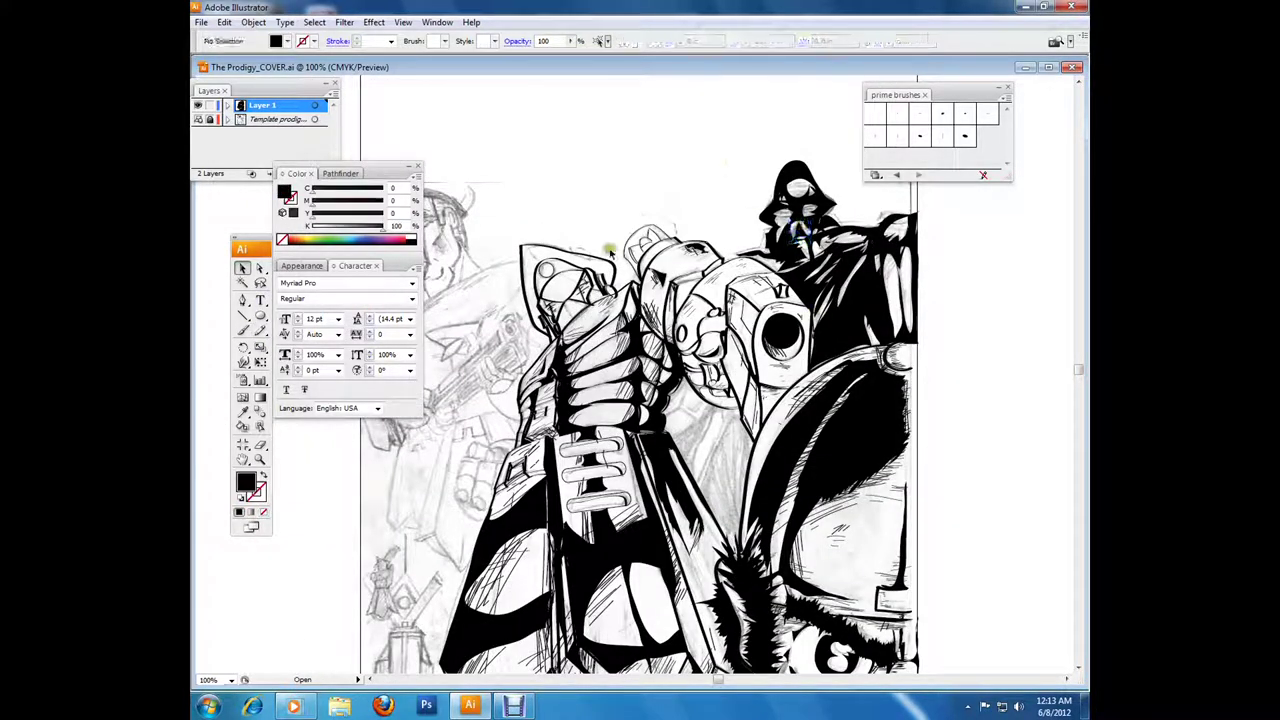
left_click_drag(805, 230, 769, 85)
key("shift+b")
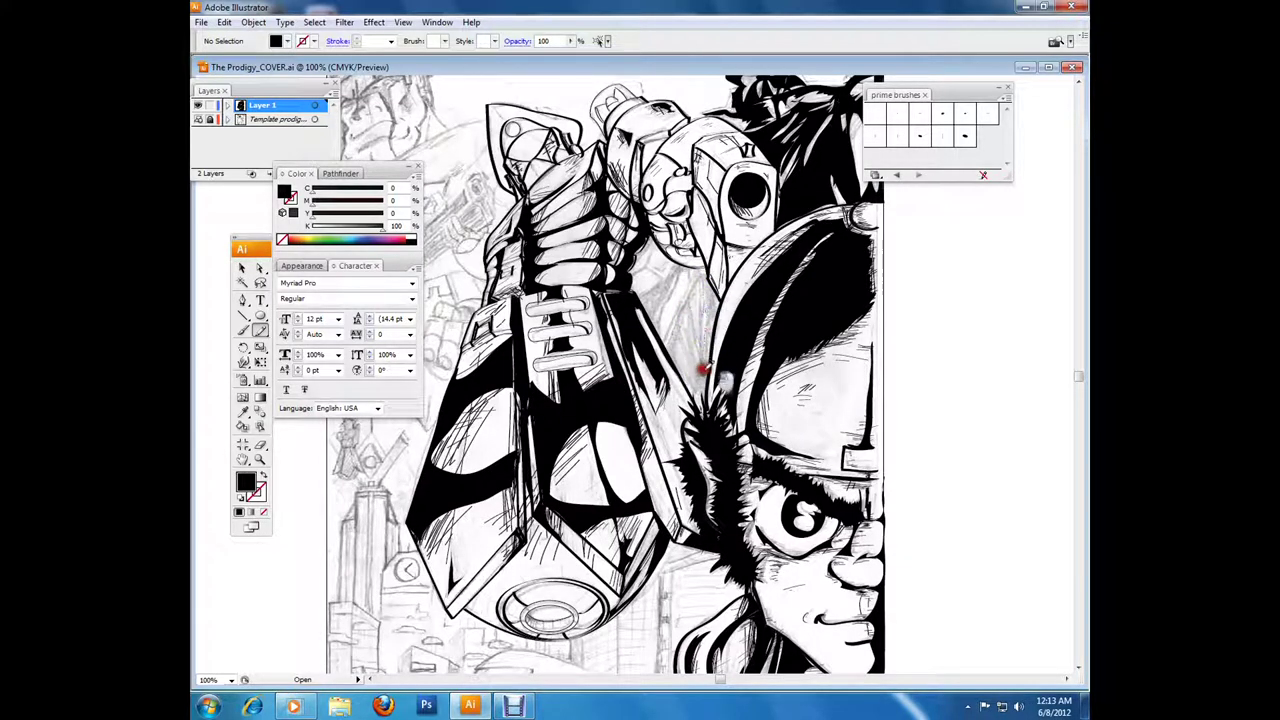
mouse_move(685, 303)
left_mouse_down()
mouse_move(687, 284)
mouse_move(689, 344)
left_mouse_up()
key("v")
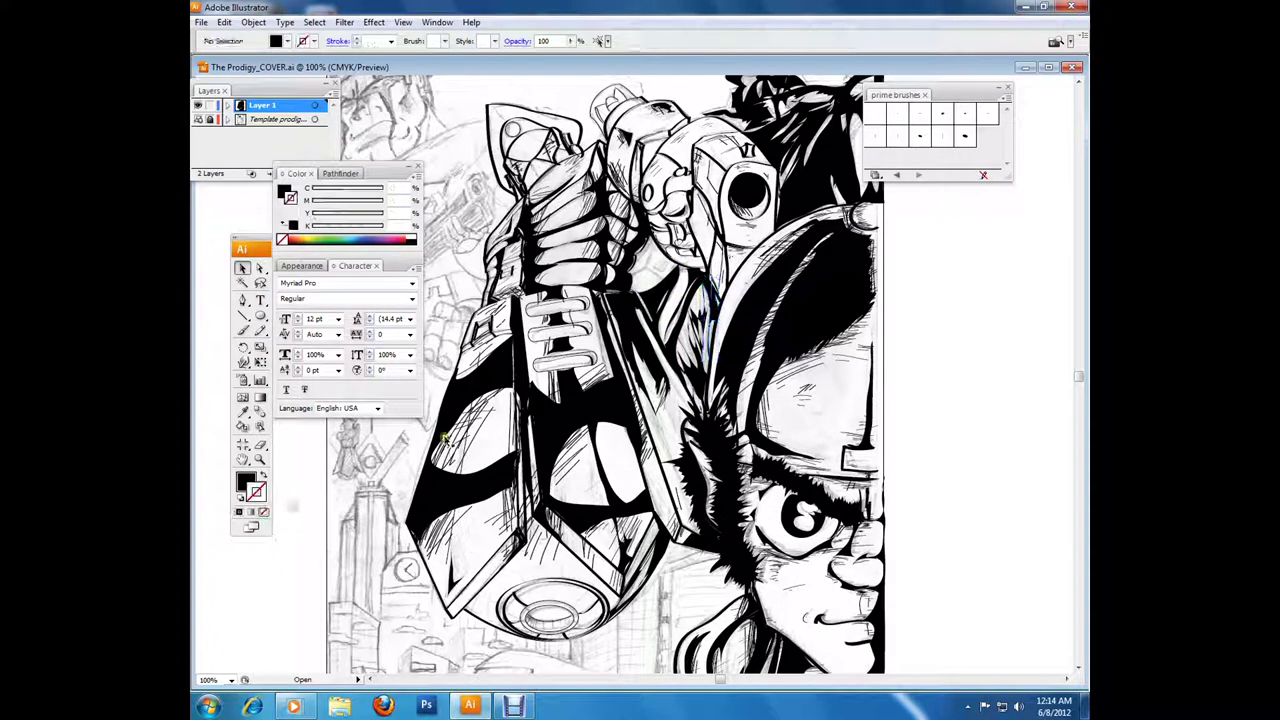
key("ctrl+shift+a")
Step: Add black 1 pt hatch strokes along the hero's hair
key("b")
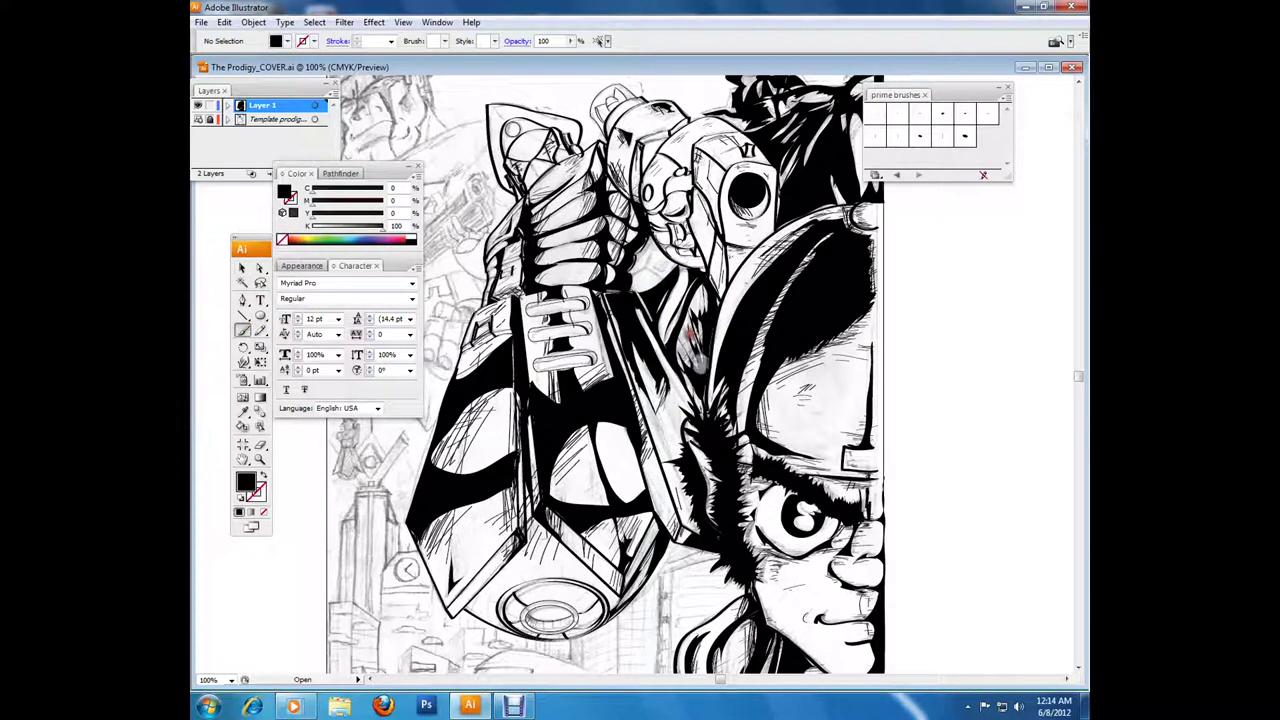
left_click_drag(645, 267, 660, 240)
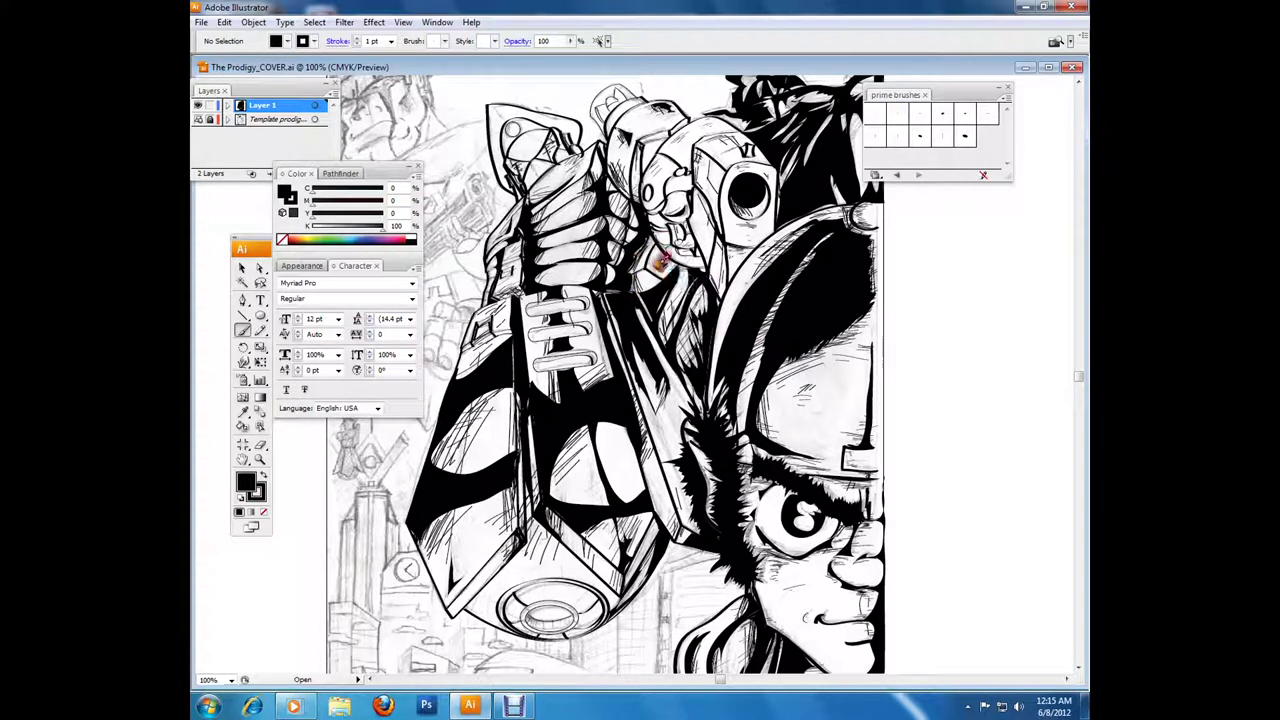
left_click_drag(700, 432, 652, 388)
left_click_drag(694, 464, 658, 394)
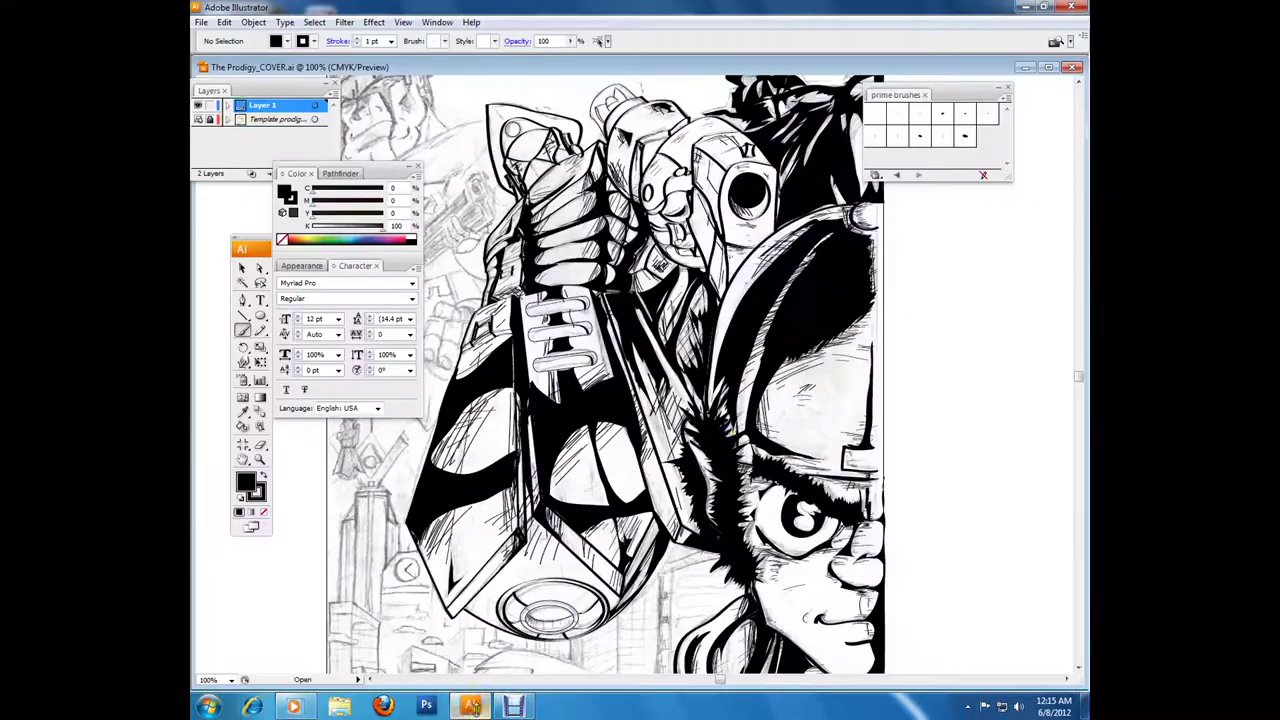
left_click_drag(470, 706, 676, 375)
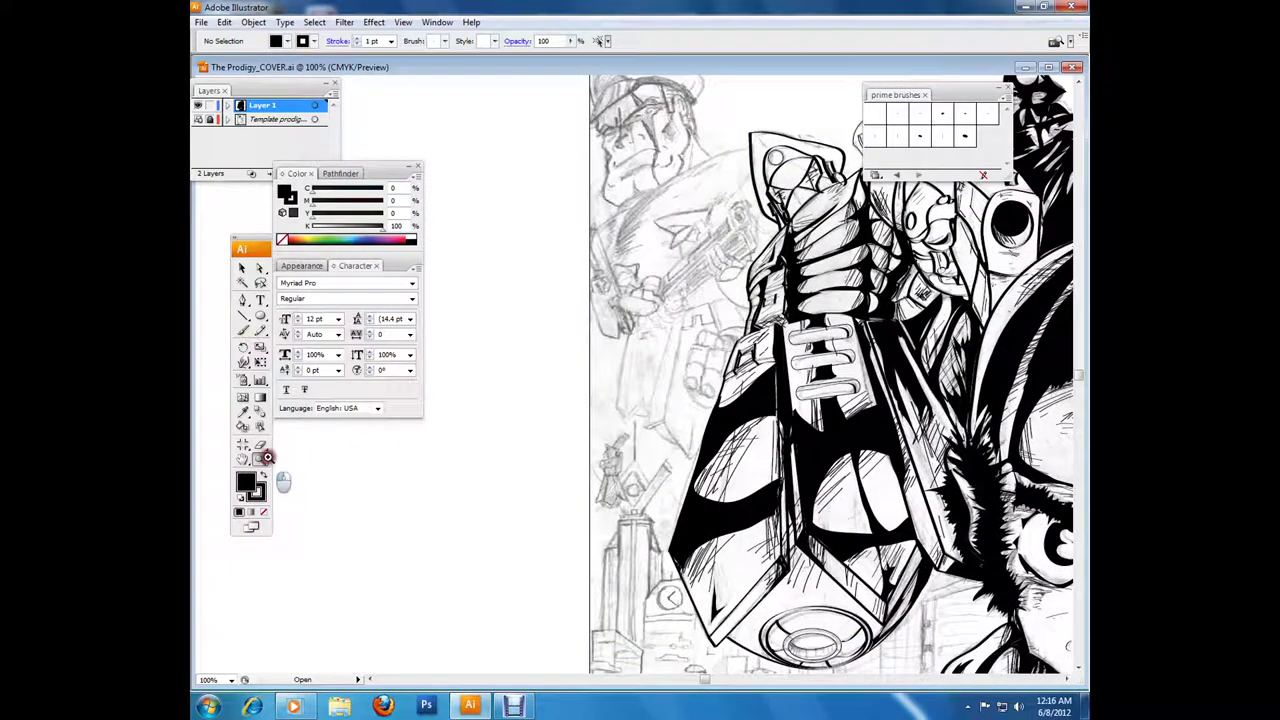
Step: At 200% zoom, brush a stroke across the helmet and fill its visor black
left_click(676, 375)
key("b")
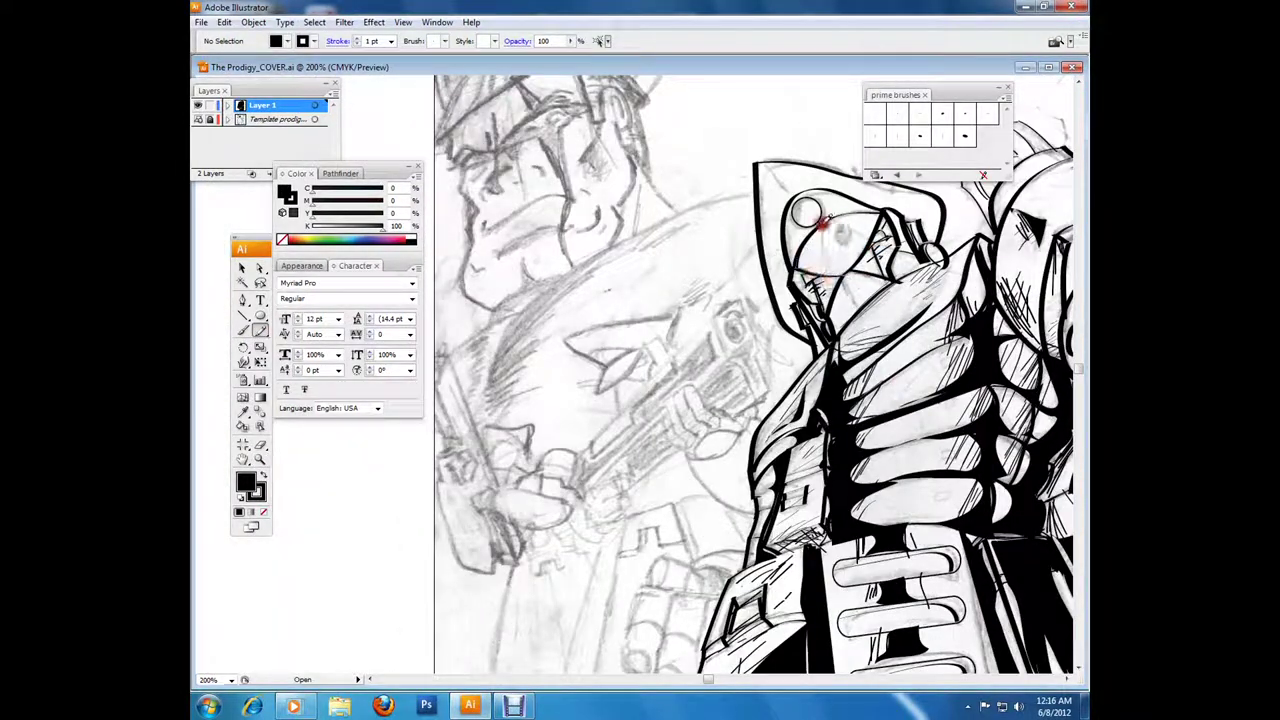
mouse_move(803, 268)
left_mouse_down()
mouse_move(849, 242)
mouse_move(830, 250)
left_mouse_up()
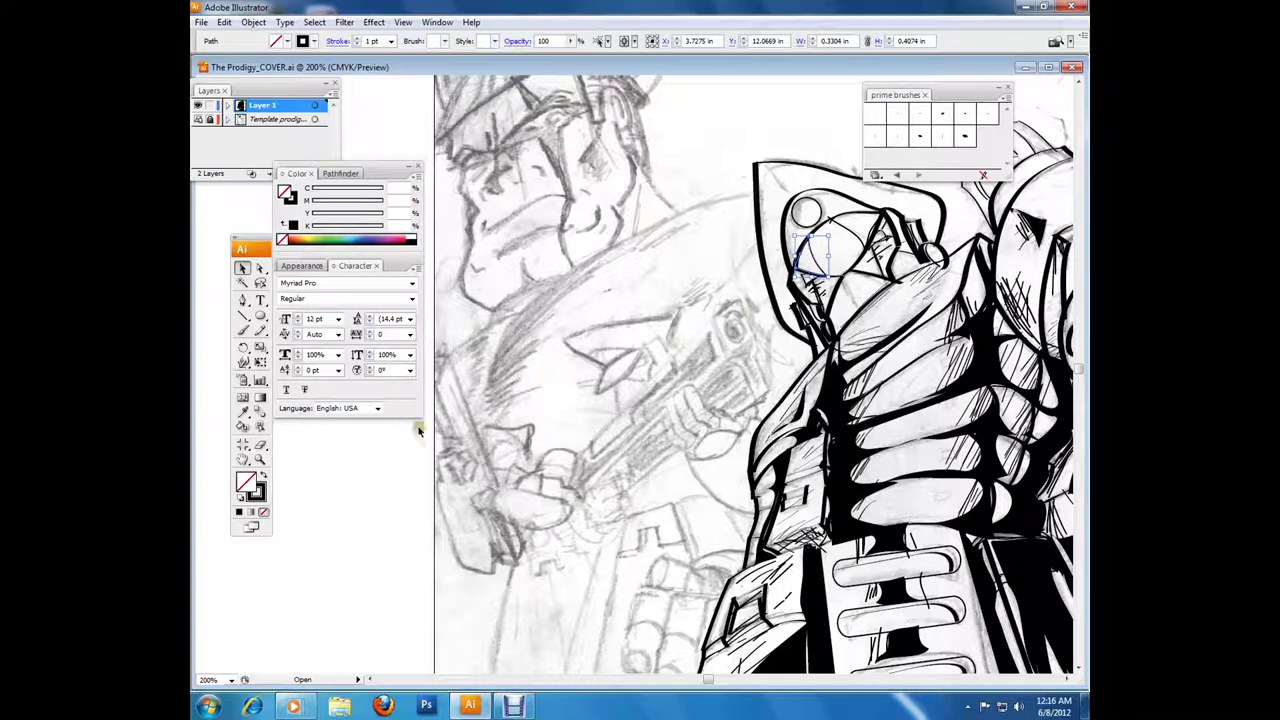
key("a")
key("ctrl+shift+a")
key("b")
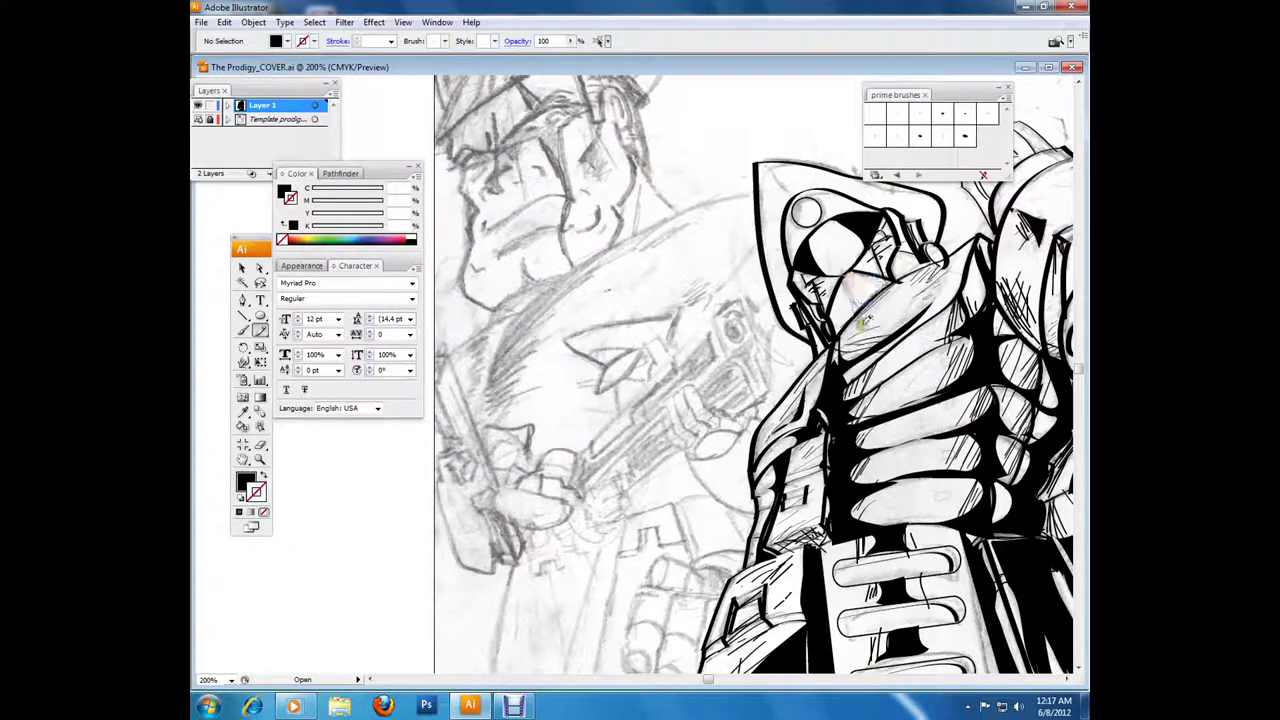
left_click_drag(862, 320, 902, 267)
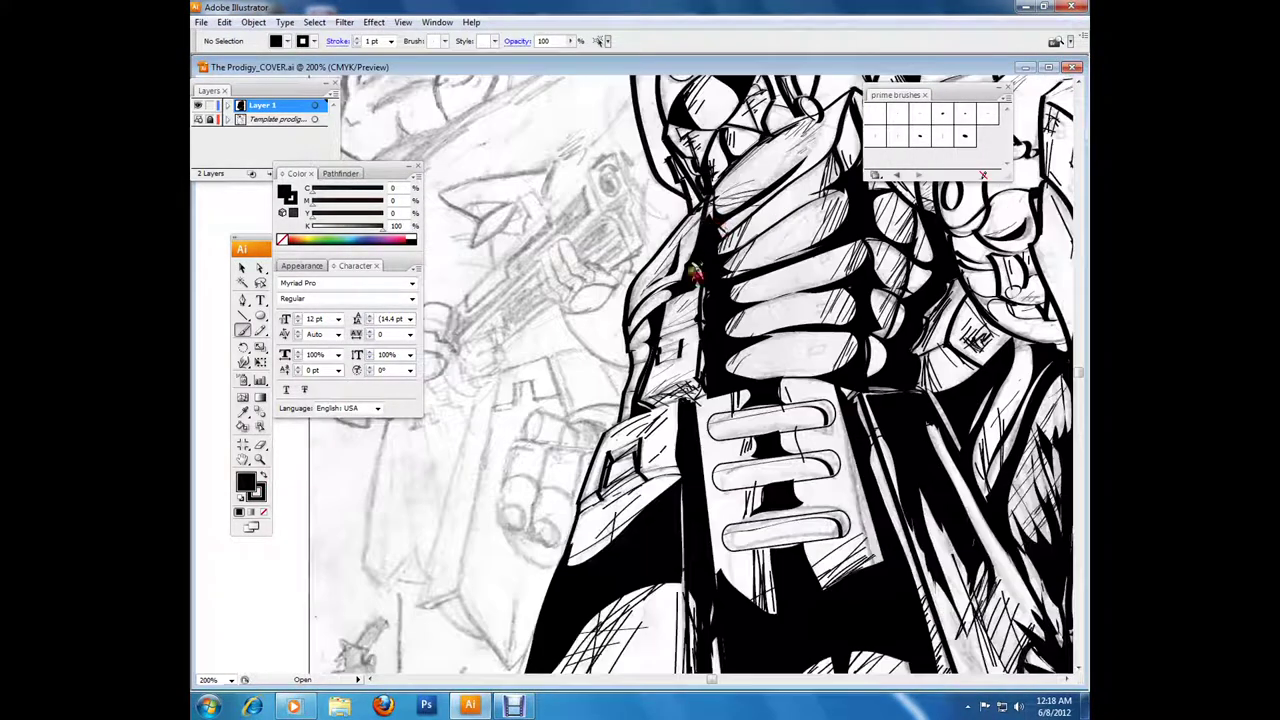
key("v")
key("slash")
left_click(274, 105)
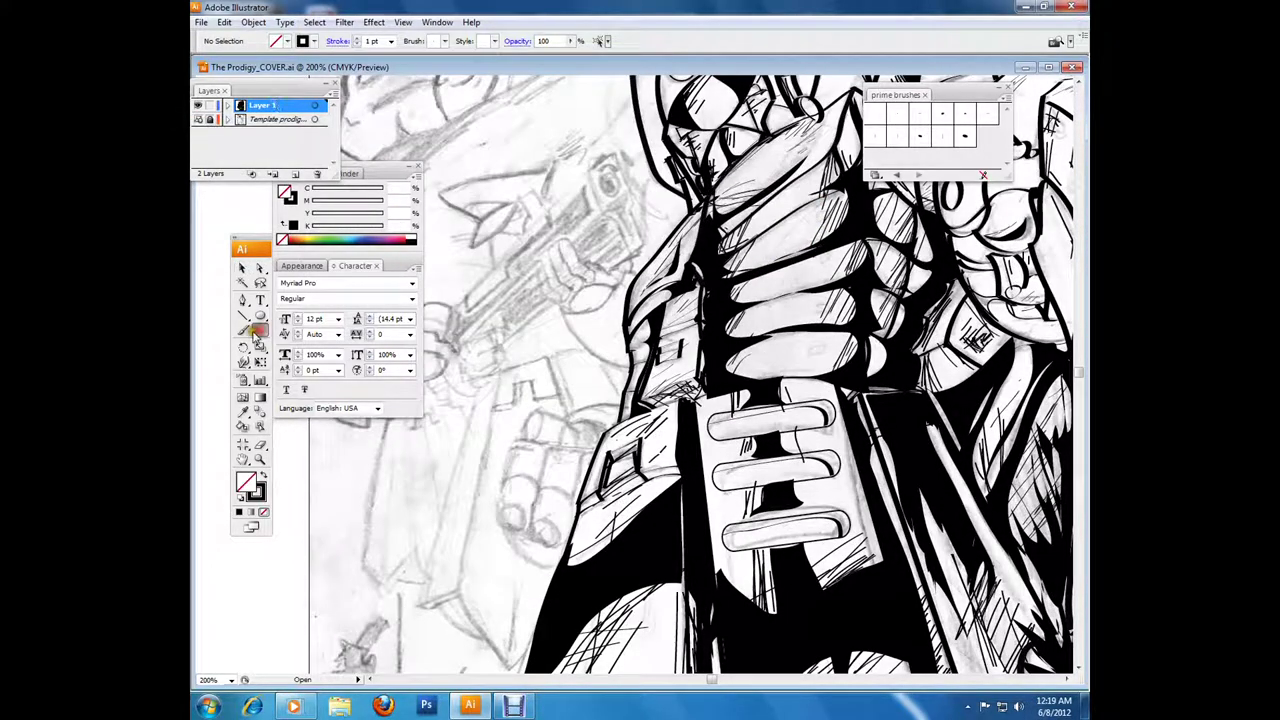
Step: With a prime brush, ink the chest and left edge, then the hand's fingers at 150% zoom
left_click(965, 135)
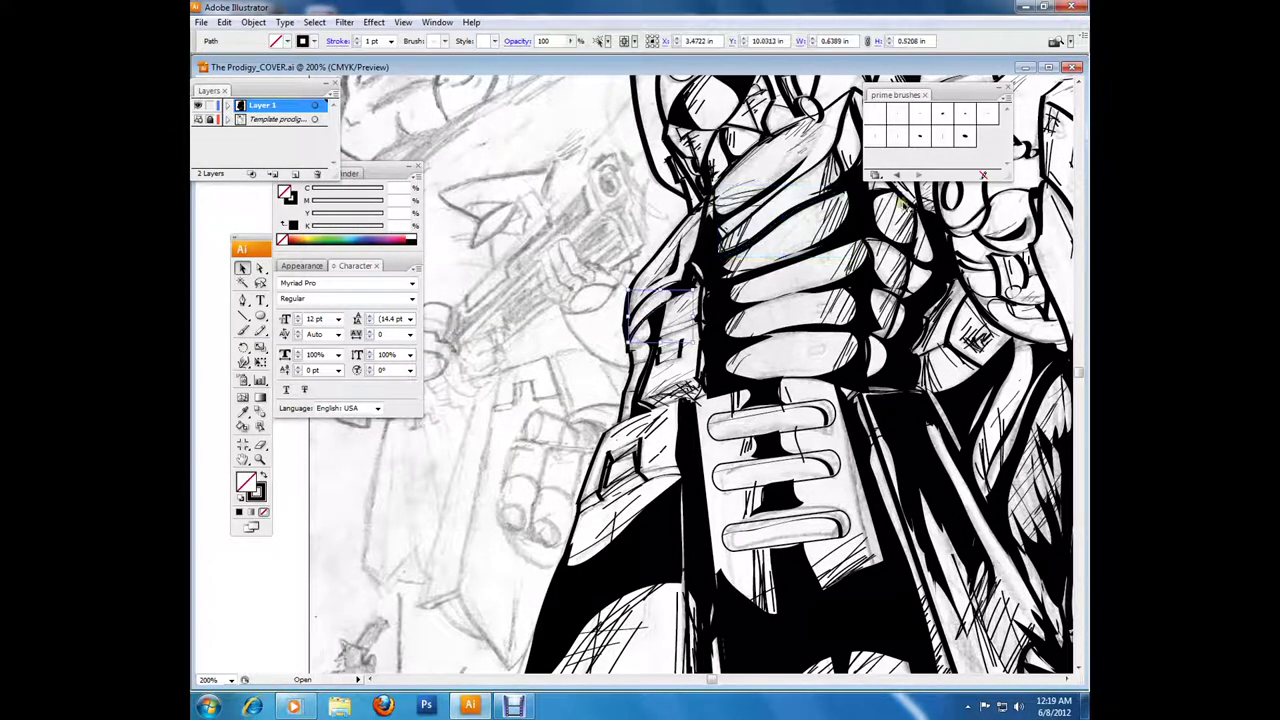
key("shift+x")
key("b")
mouse_move(834, 154)
left_mouse_down()
mouse_move(628, 335)
mouse_move(618, 430)
mouse_move(560, 560)
left_mouse_up()
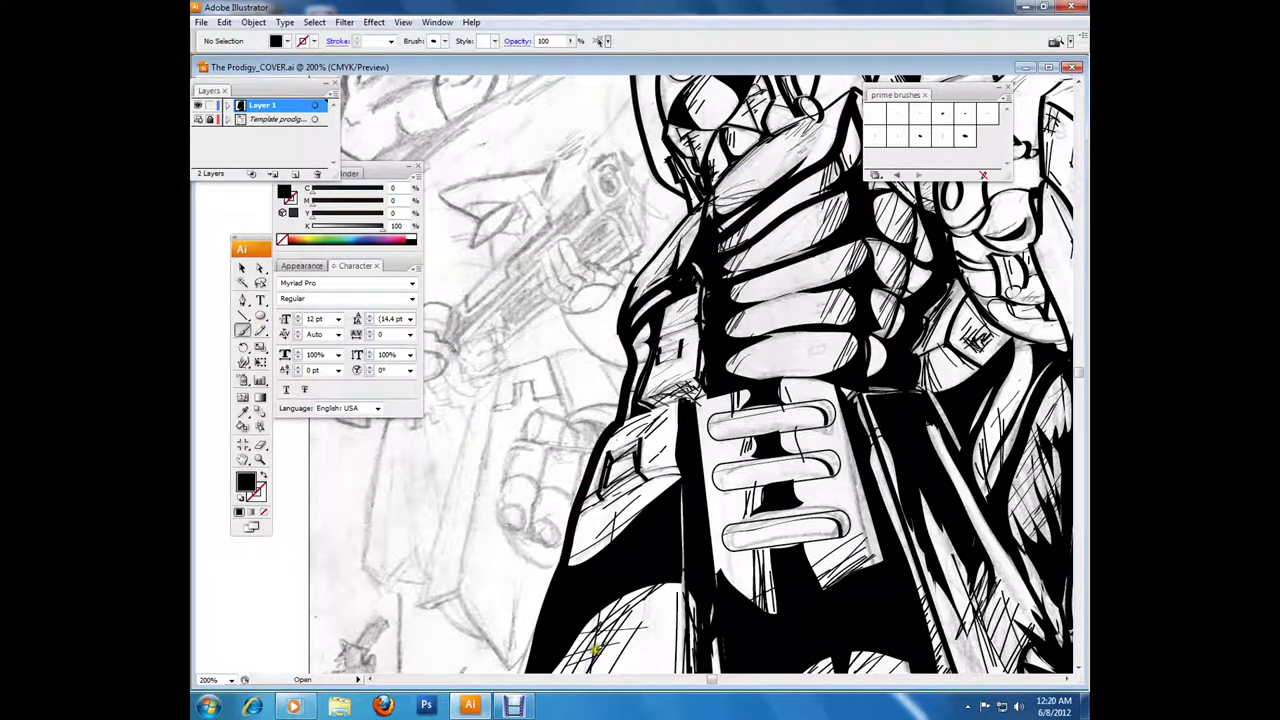
key("ctrl+minus")
key("ctrl+minus")
left_click(493, 406)
mouse_move(604, 404)
left_mouse_down()
mouse_move(628, 330)
mouse_move(686, 300)
mouse_move(615, 300)
mouse_move(600, 350)
left_mouse_up()
left_click_drag(585, 378, 608, 310)
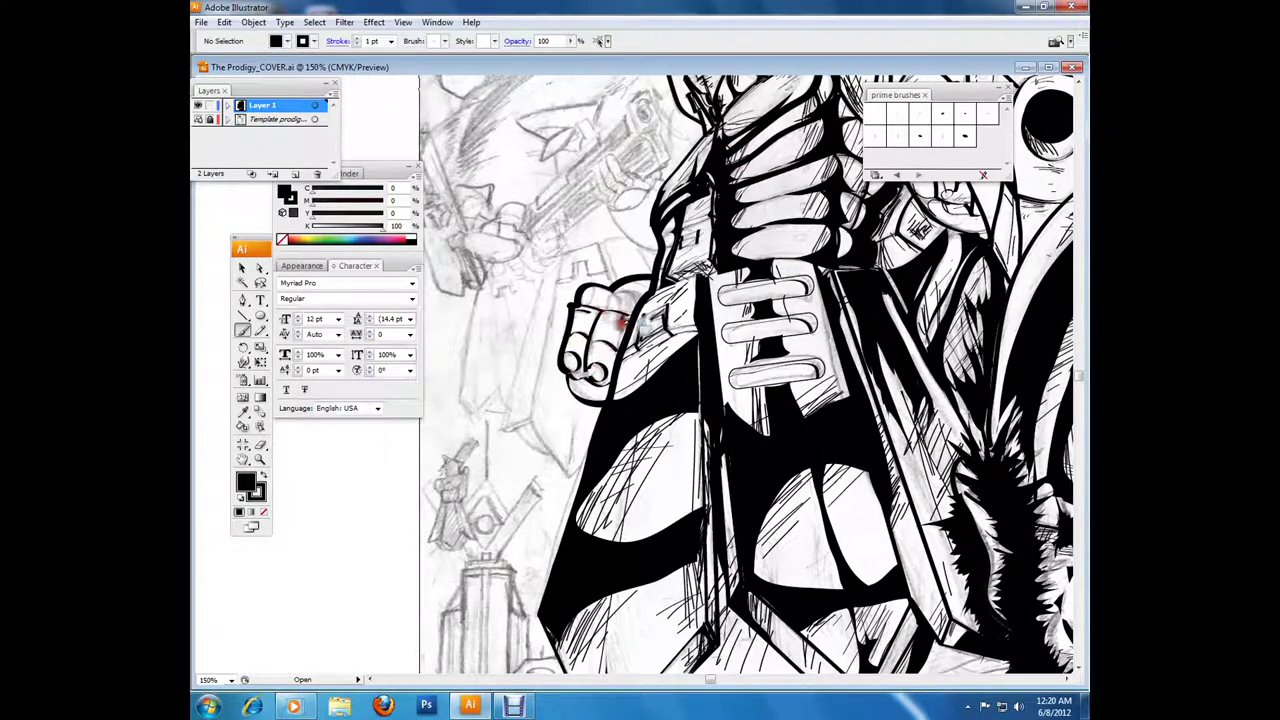
left_click(896, 114)
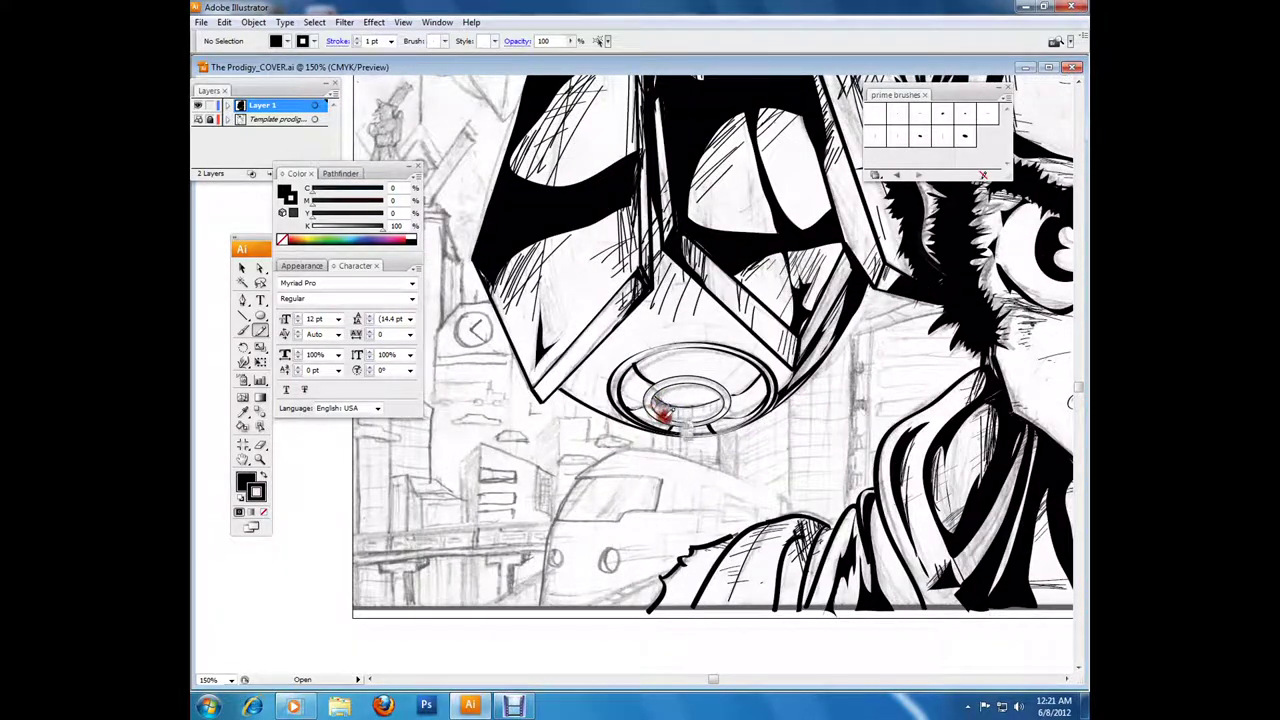
Step: Paint curved ink strokes and hatching above and around the eye lens at the fist's base
key("b")
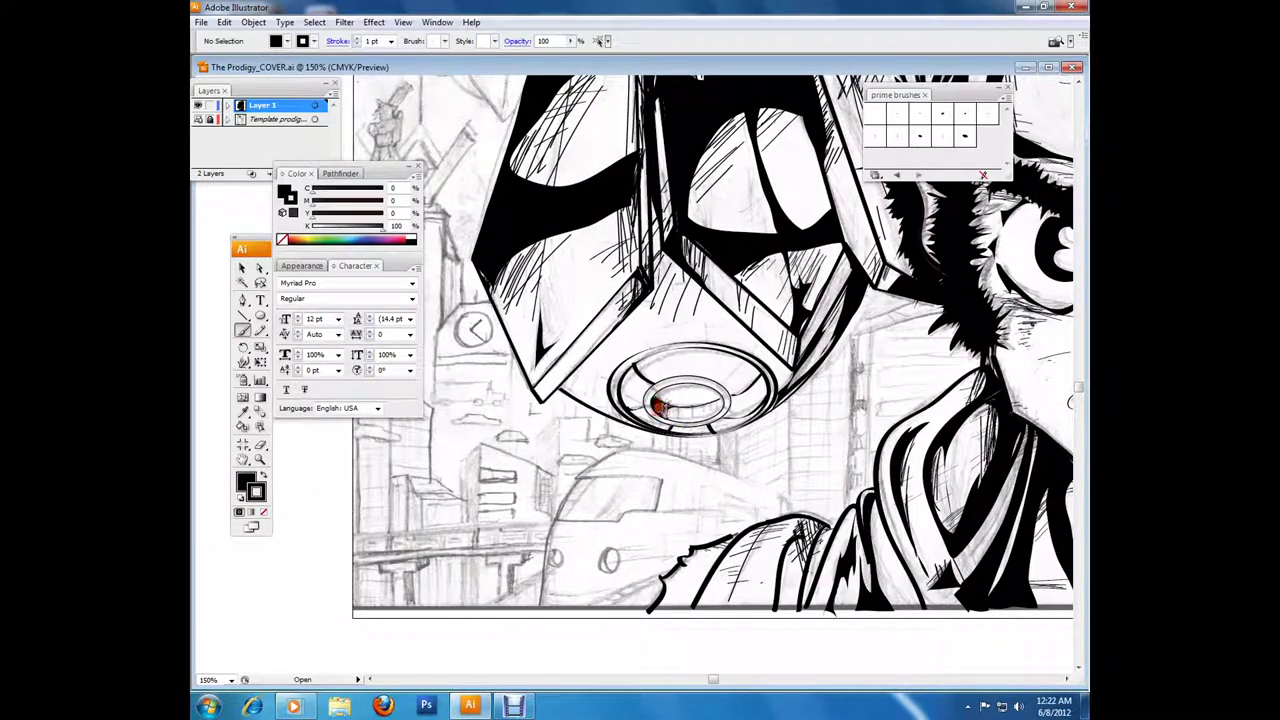
left_click_drag(621, 458, 567, 563)
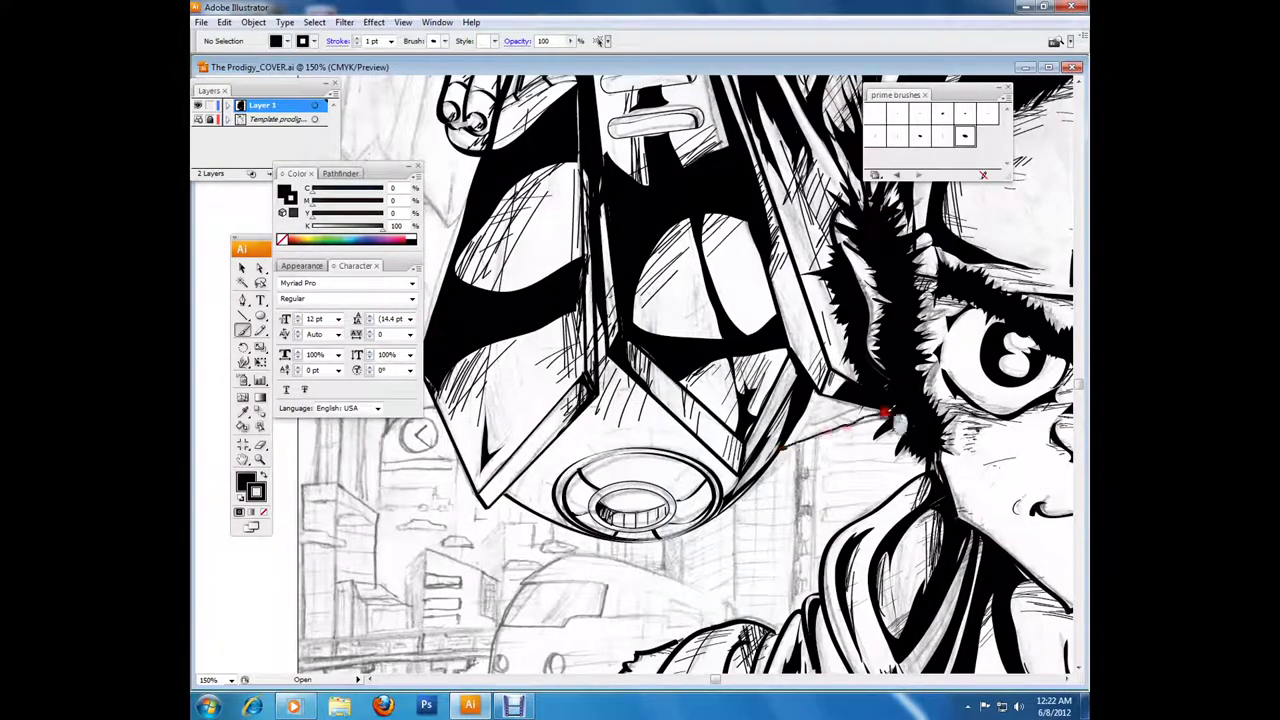
left_click_drag(885, 412, 794, 431)
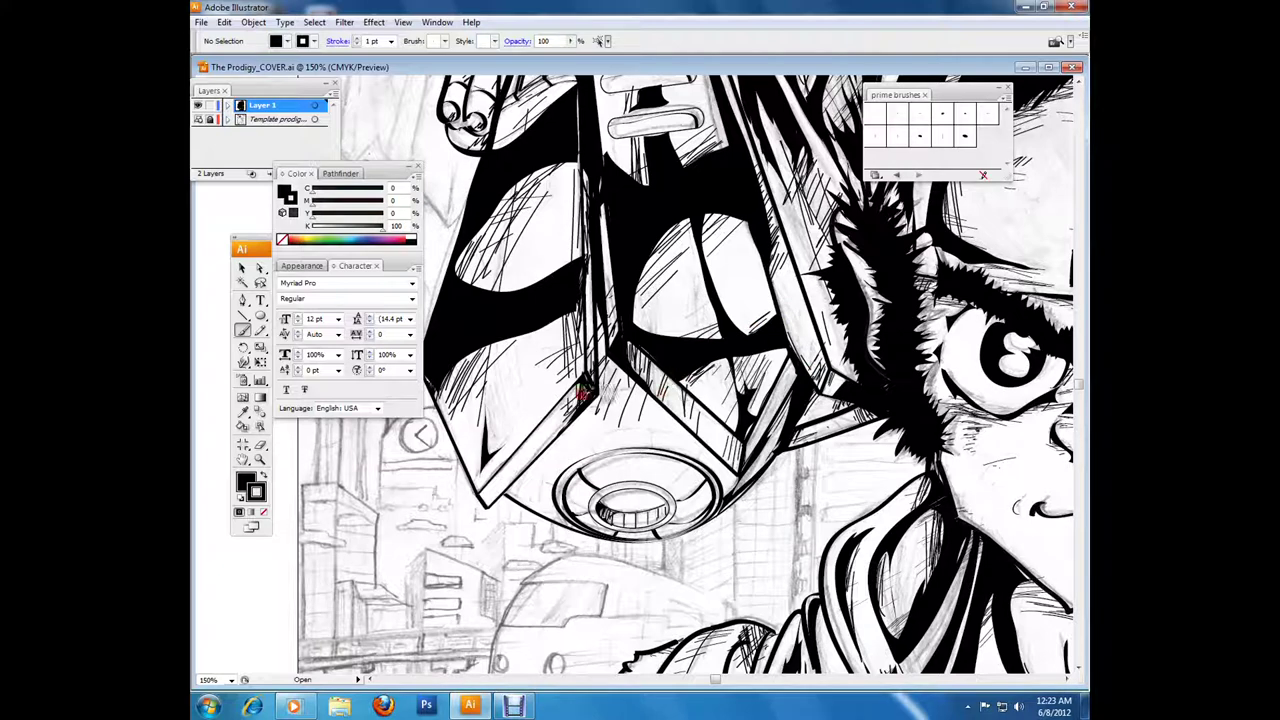
left_click_drag(581, 445, 695, 440)
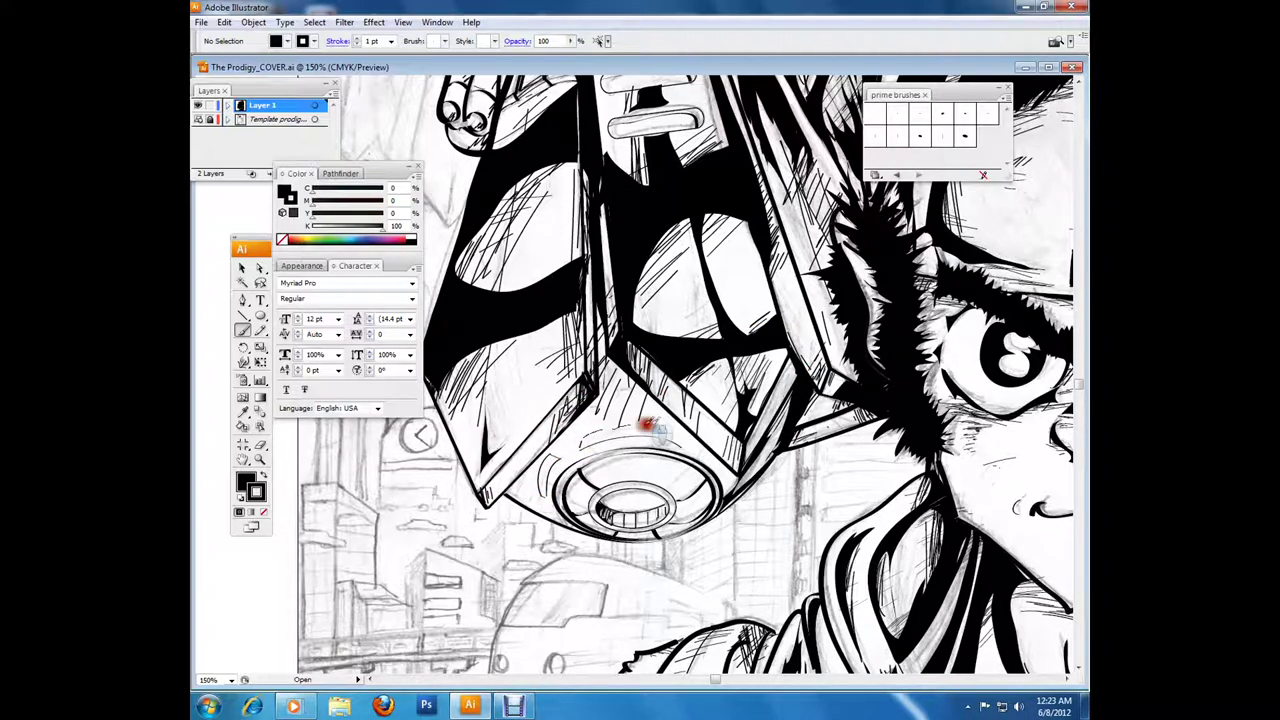
mouse_move(650, 378)
left_mouse_down()
mouse_move(620, 425)
mouse_move(605, 405)
mouse_move(615, 438)
mouse_move(713, 507)
left_mouse_up()
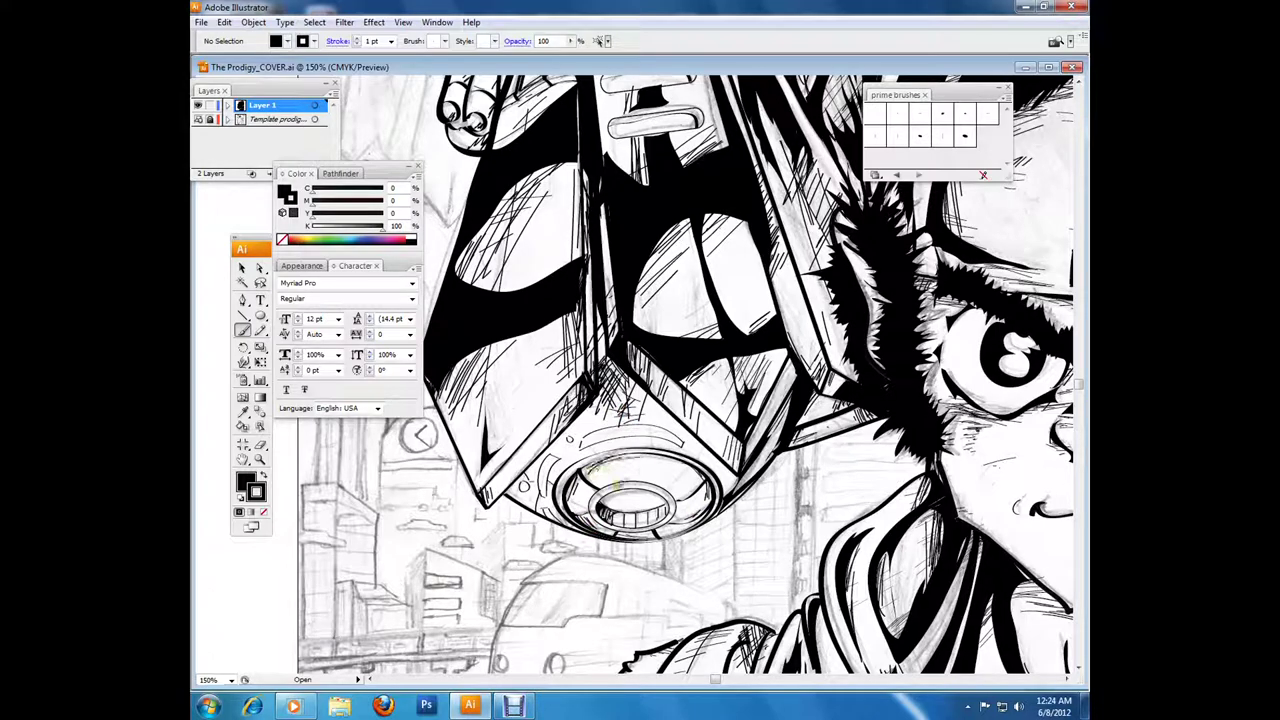
scroll(700, 450, "up", 5)
scroll(670, 320, "up", 5)
left_click_drag(661, 294, 685, 283)
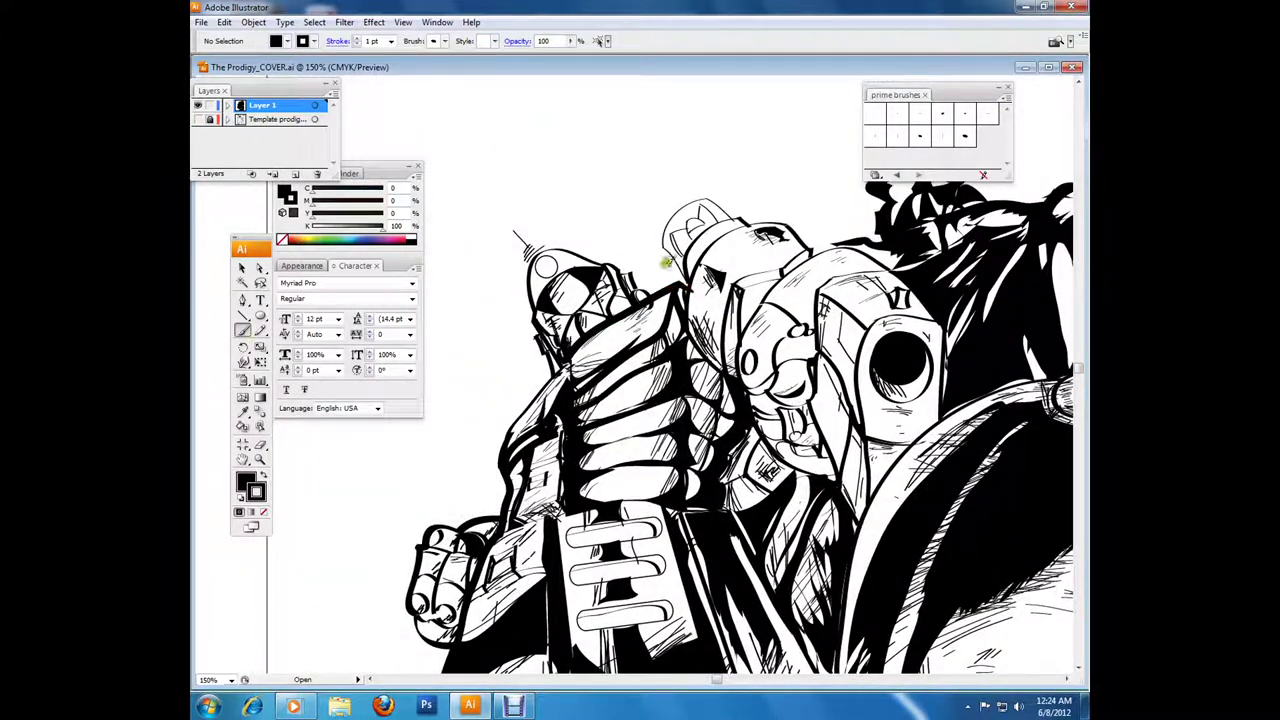
Step: Ink strokes on the robot's head and a thick outline around its helmet
left_click_drag(575, 369, 568, 388)
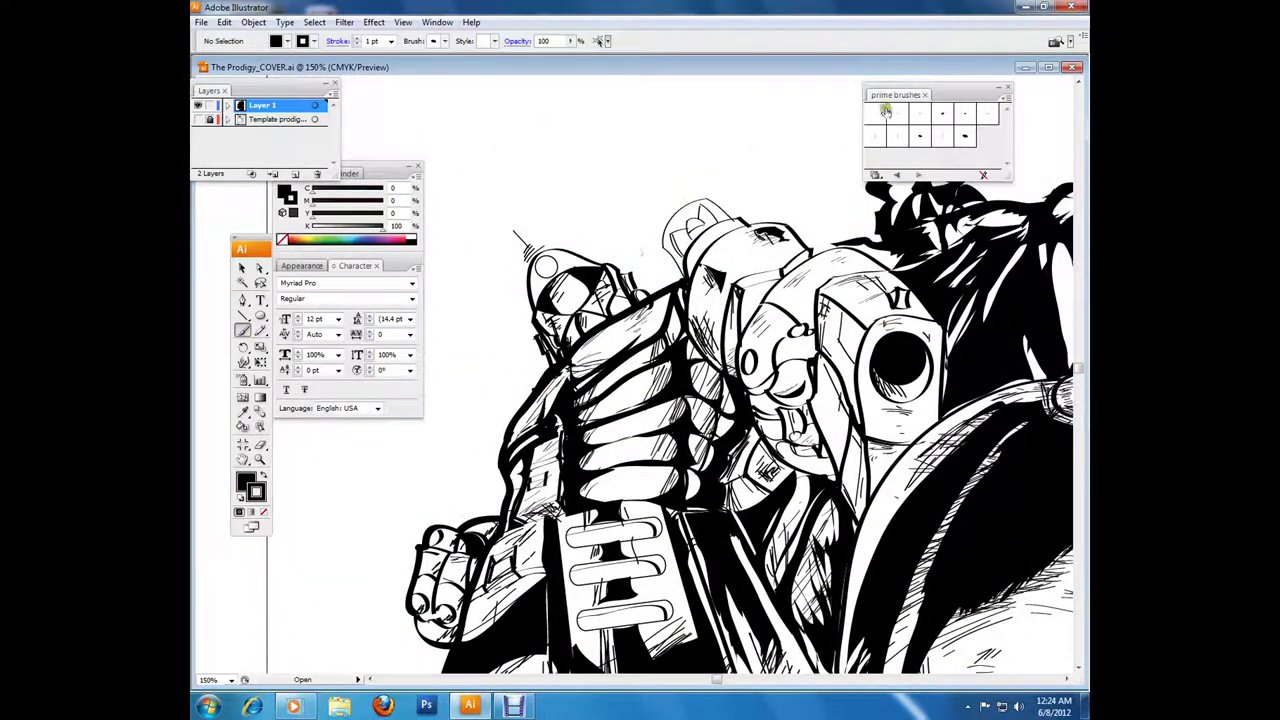
left_click_drag(508, 294, 566, 398)
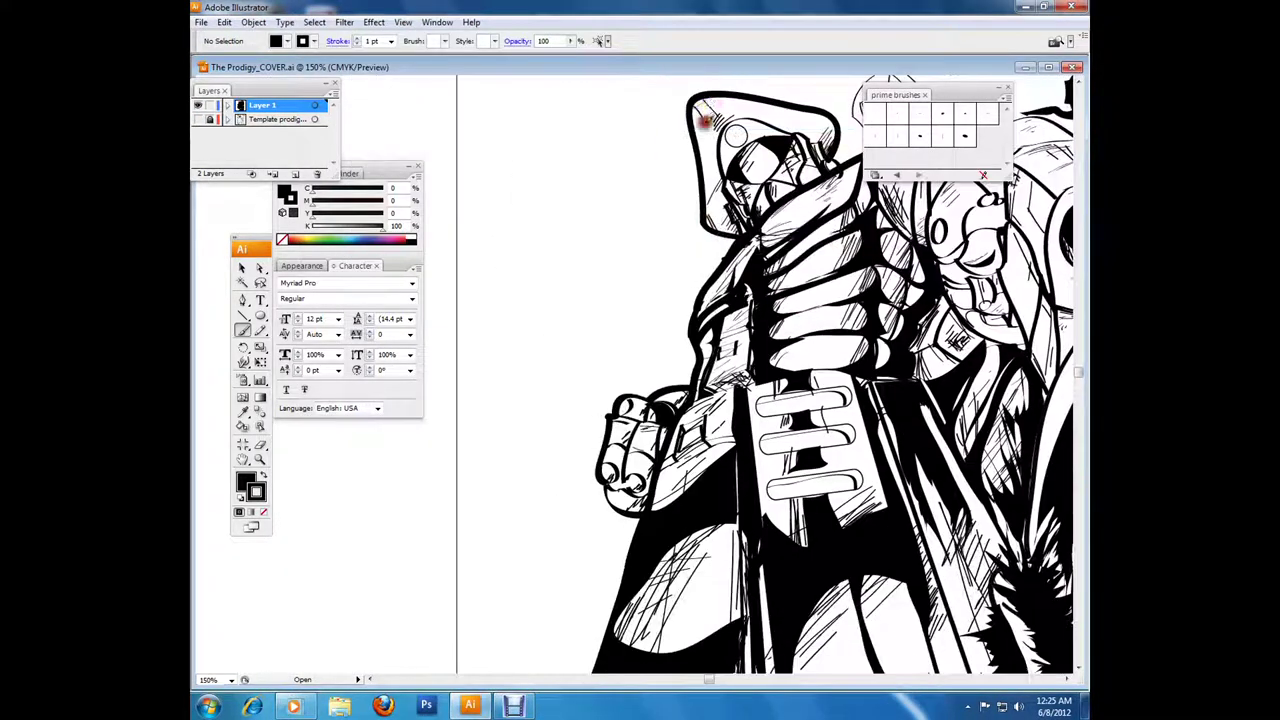
left_click_drag(761, 189, 737, 119)
Step: Show the pencil sketch template layer and scroll down to the hero's gun arm
left_click(807, 379, "ctrl")
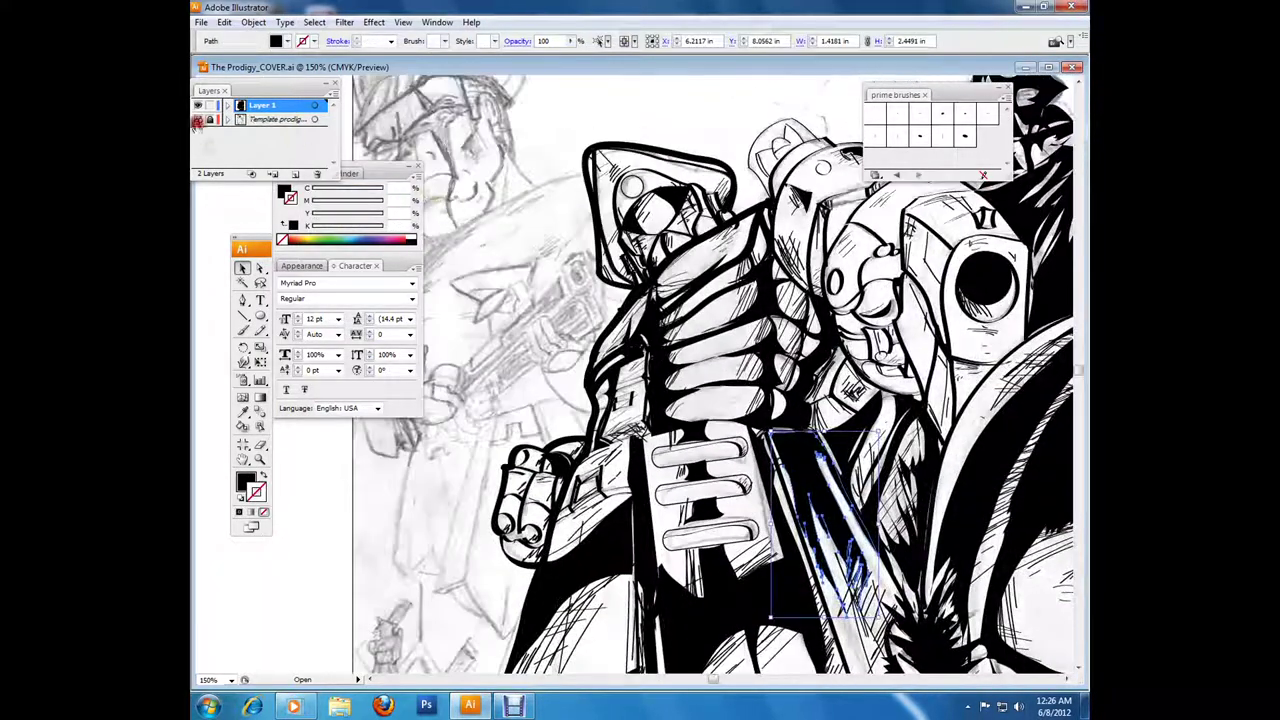
scroll(585, 375, "down", 3)
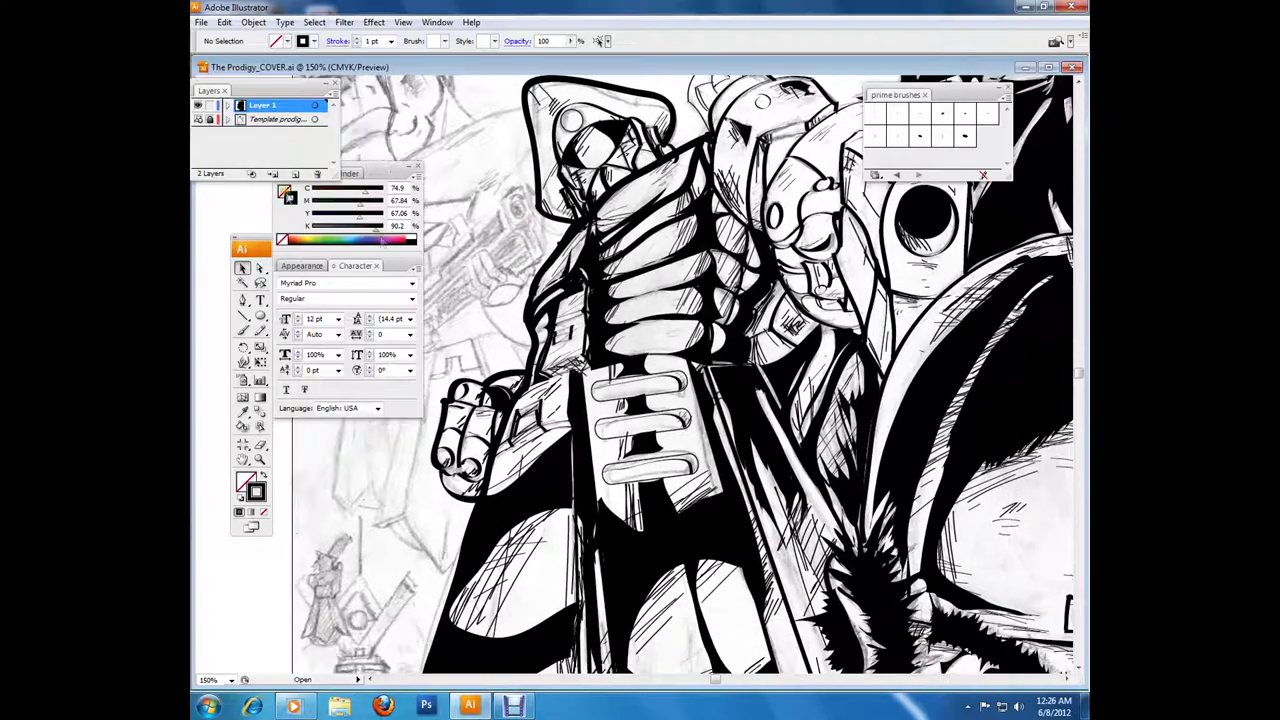
scroll(585, 375, "down", 3)
key("n")
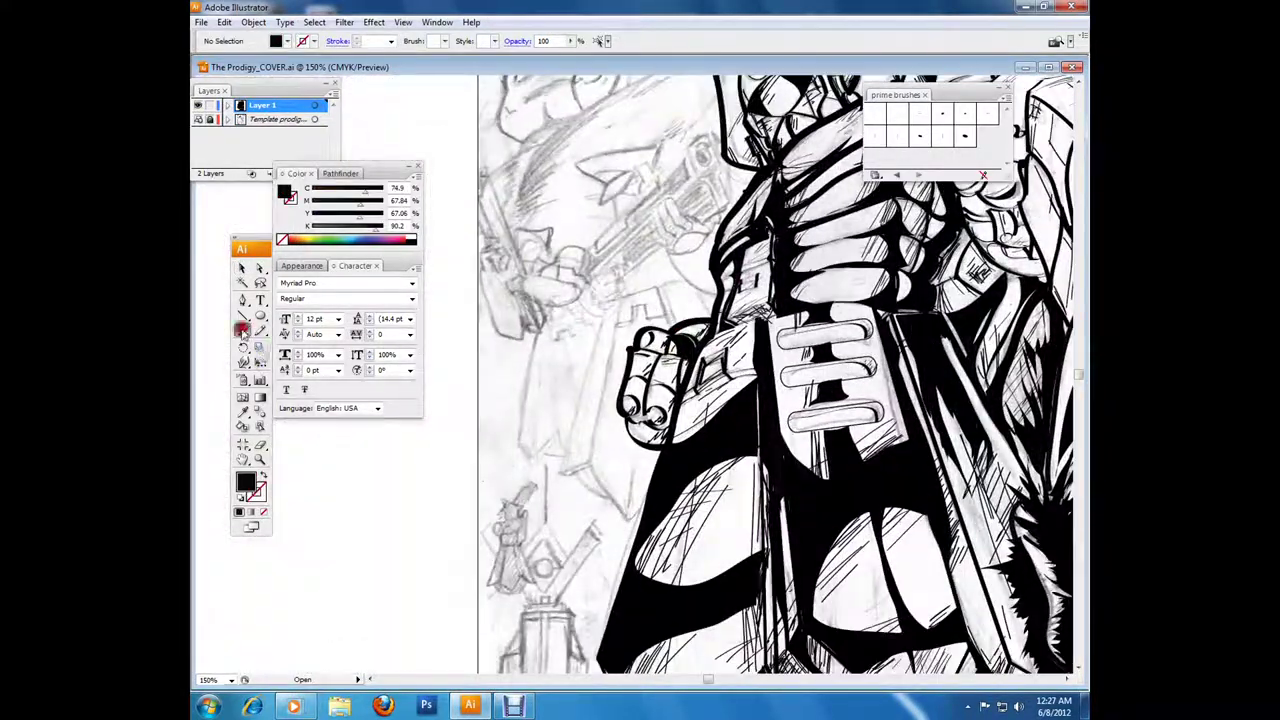
Step: Ink the soldier's gun outline and draw straight edges along the barrel
mouse_move(601, 195)
left_mouse_down()
mouse_move(609, 149)
mouse_move(640, 180)
mouse_move(620, 162)
mouse_move(612, 212)
left_mouse_up()
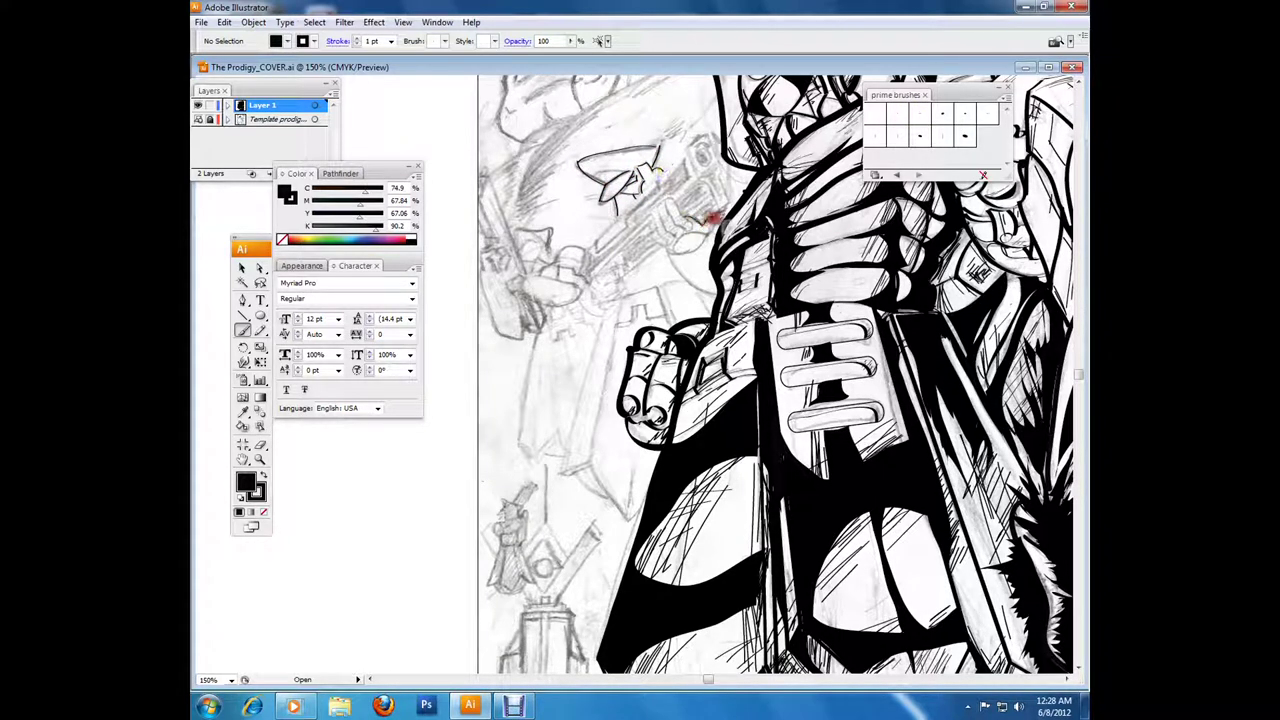
mouse_move(676, 264)
left_mouse_down()
mouse_move(716, 222)
mouse_move(668, 228)
left_mouse_up()
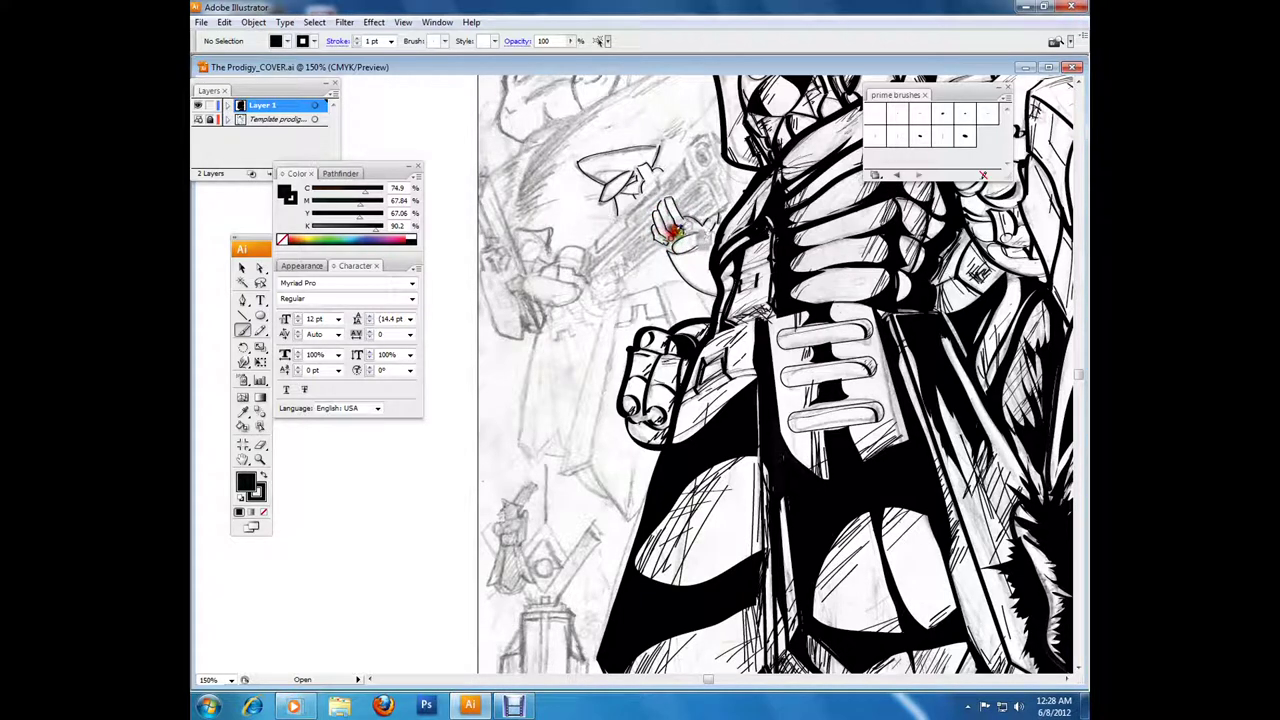
mouse_move(616, 267)
left_mouse_down()
mouse_move(619, 299)
mouse_move(598, 305)
mouse_move(631, 300)
mouse_move(619, 327)
mouse_move(632, 513)
mouse_move(608, 310)
left_mouse_up()
key("backslash")
mouse_move(586, 251)
left_mouse_down()
mouse_move(706, 129)
mouse_move(729, 200)
left_mouse_up()
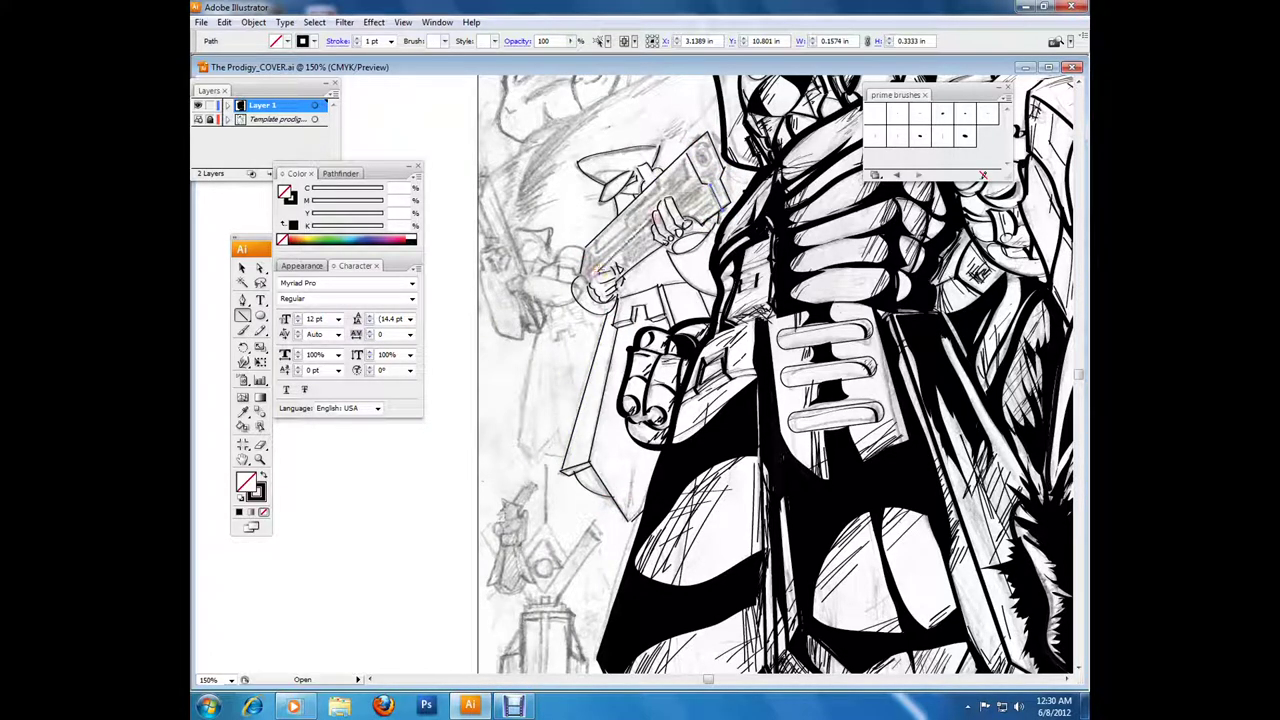
left_click_drag(650, 188, 655, 172)
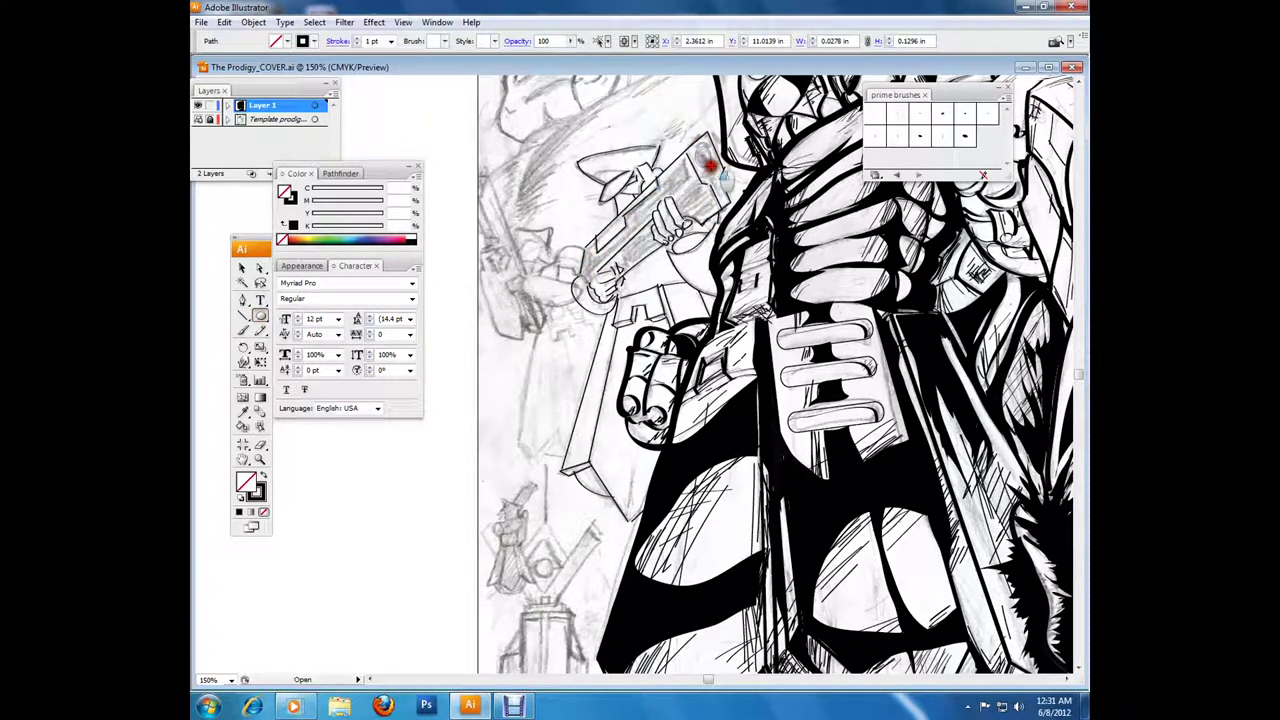
Step: Fill the small gun shape solid black and add a black ring around the muzzle
key("shift+x")
key("v")
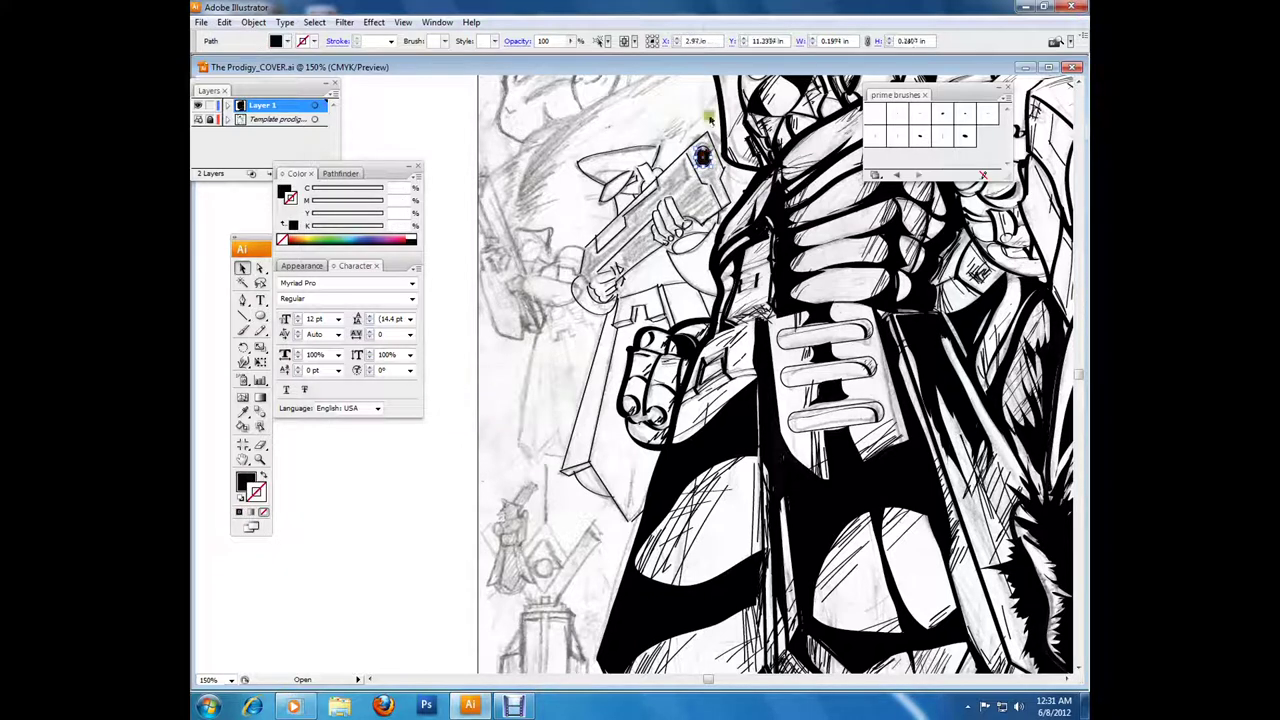
left_click(563, 206)
mouse_move(593, 245)
left_mouse_down()
mouse_move(583, 255)
mouse_move(646, 246)
mouse_move(600, 235)
mouse_move(648, 222)
left_mouse_up()
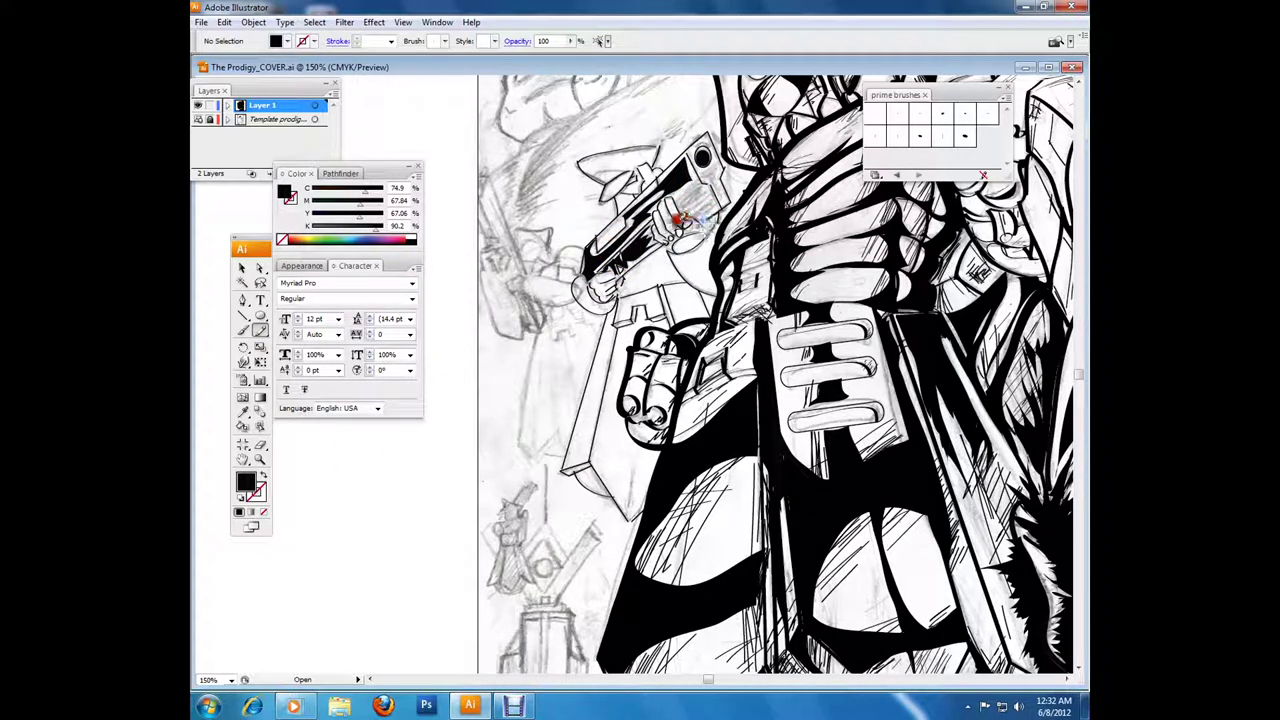
left_click_drag(703, 157, 712, 180)
key("v")
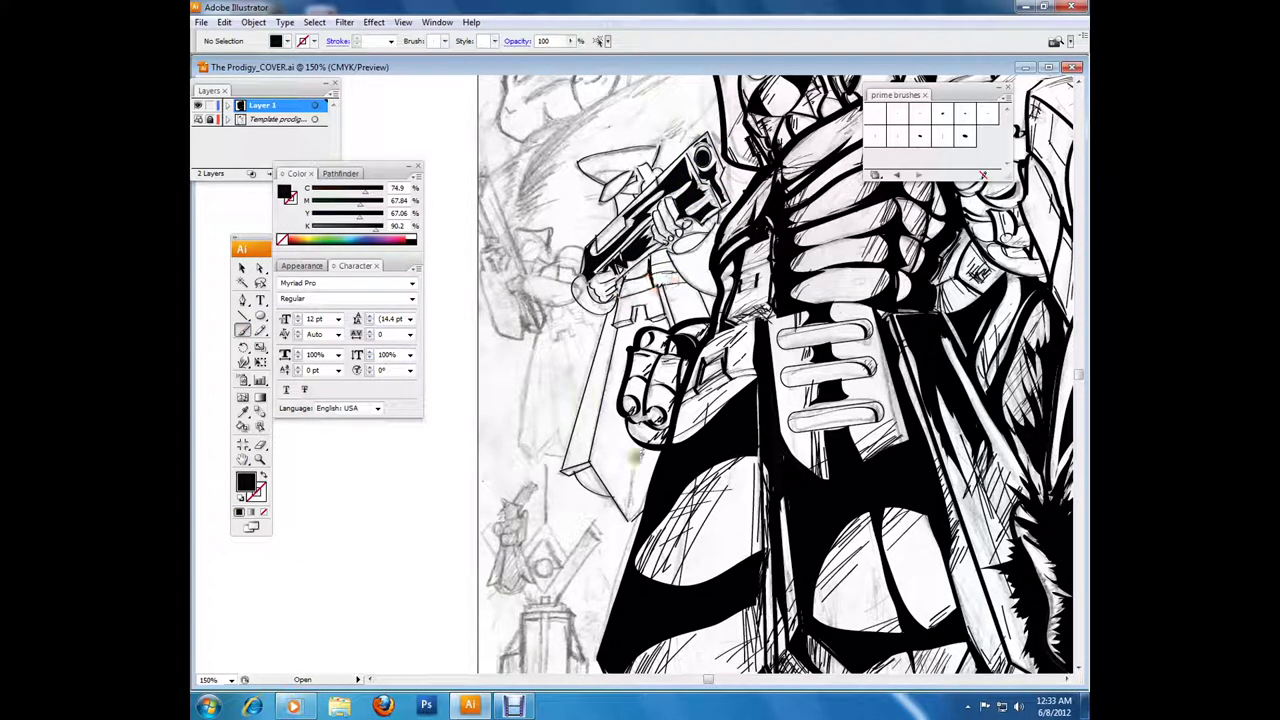
Step: Hatch the hero's shoulder and outline the soldier's arm and hand
left_click_drag(704, 297, 672, 328)
mouse_move(581, 252)
left_mouse_down()
mouse_move(569, 277)
mouse_move(521, 291)
mouse_move(529, 324)
left_mouse_up()
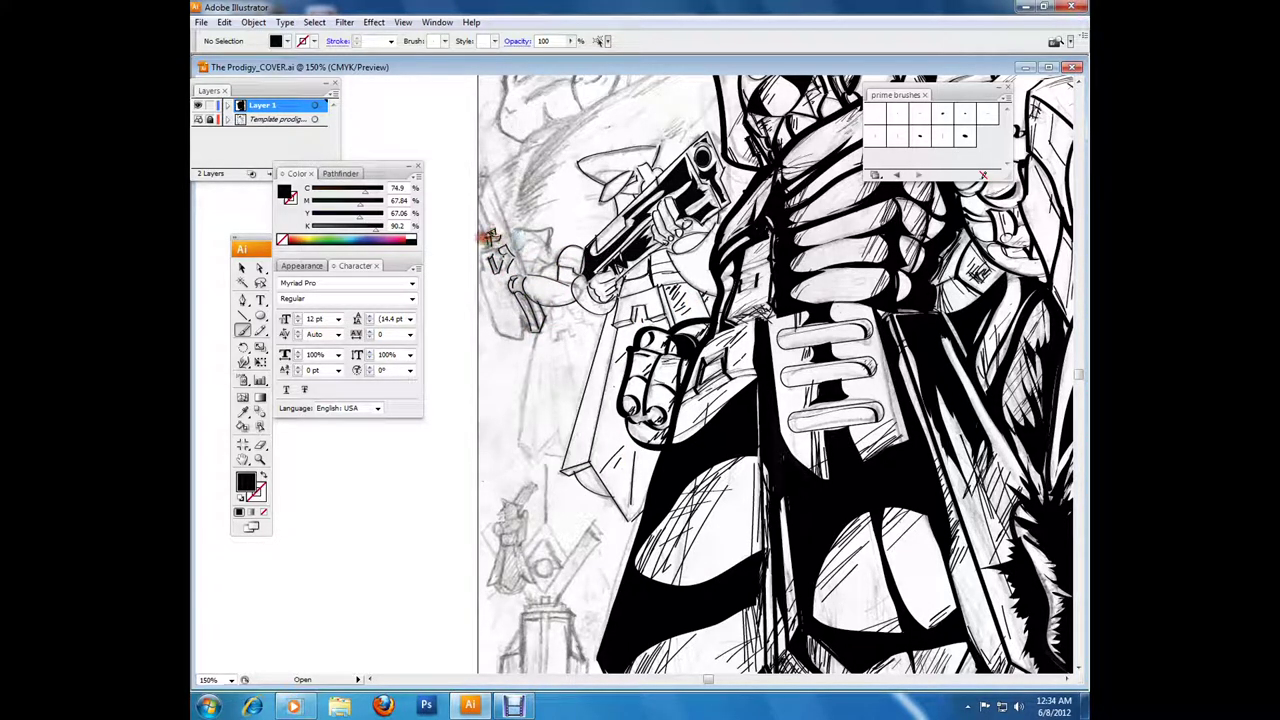
left_click_drag(504, 281, 500, 329)
left_click_drag(528, 257, 548, 245)
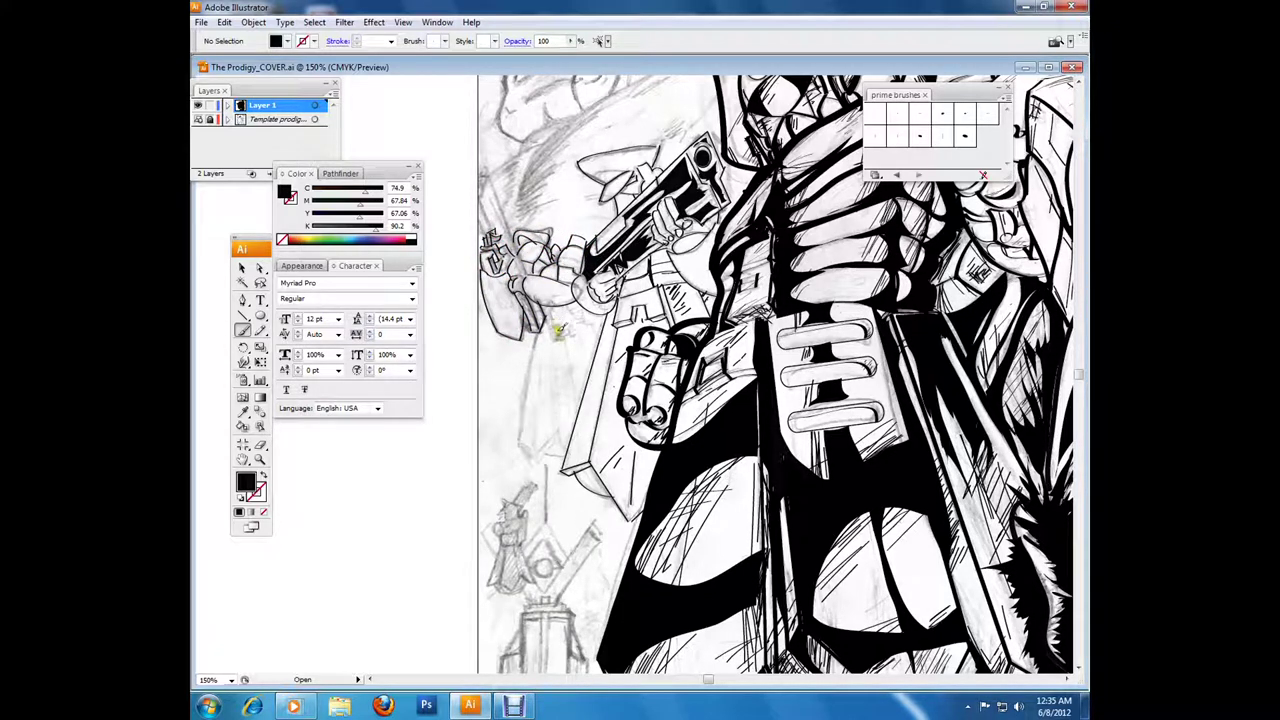
Step: Draw a black filled shape and straight line along the cape edge, plus a thin side edge
left_click(262, 331)
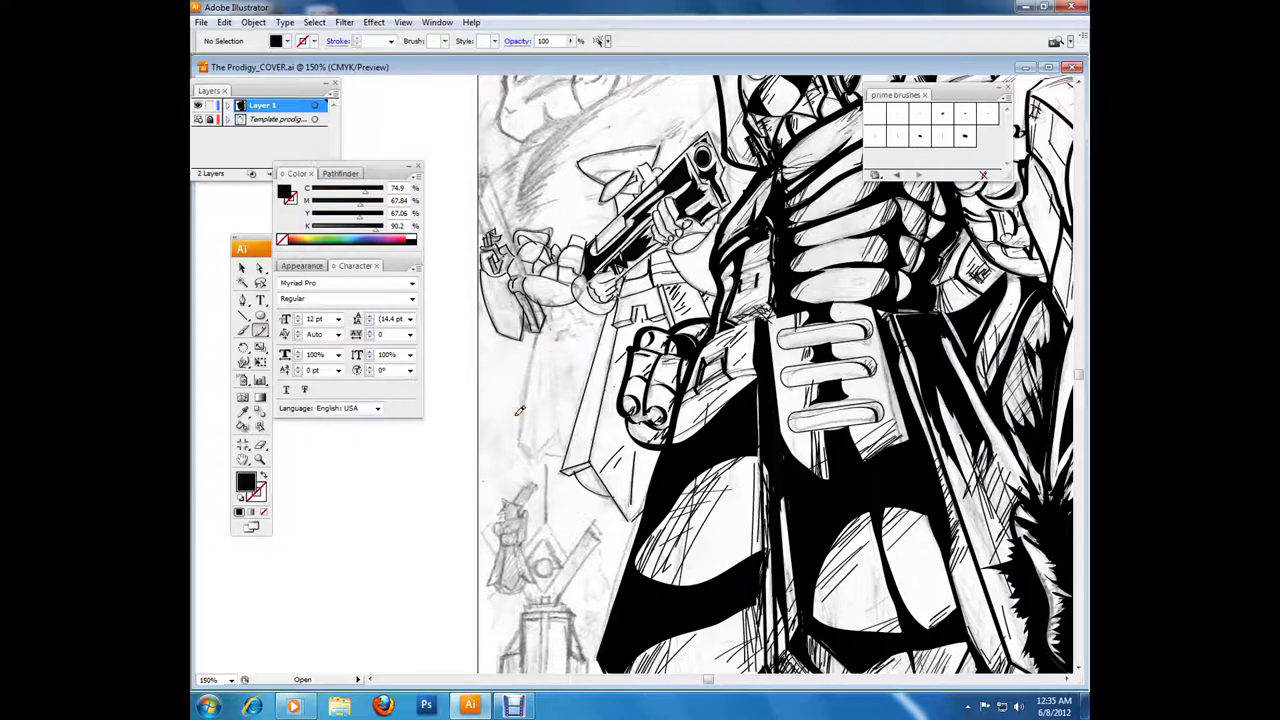
left_click(552, 455)
left_click_drag(561, 344, 540, 460)
key("backslash")
left_click_drag(558, 335, 555, 418)
key("shift+x")
key("n")
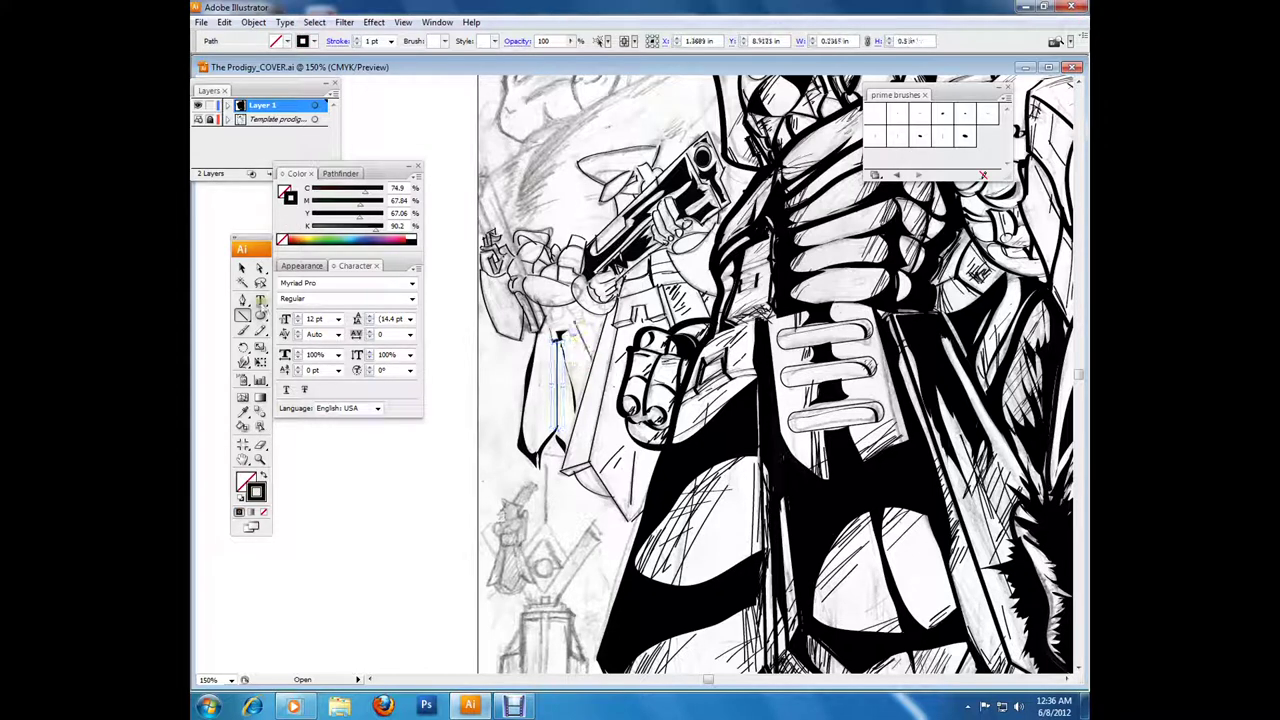
key("ctrl+shift+a")
key("shift+x")
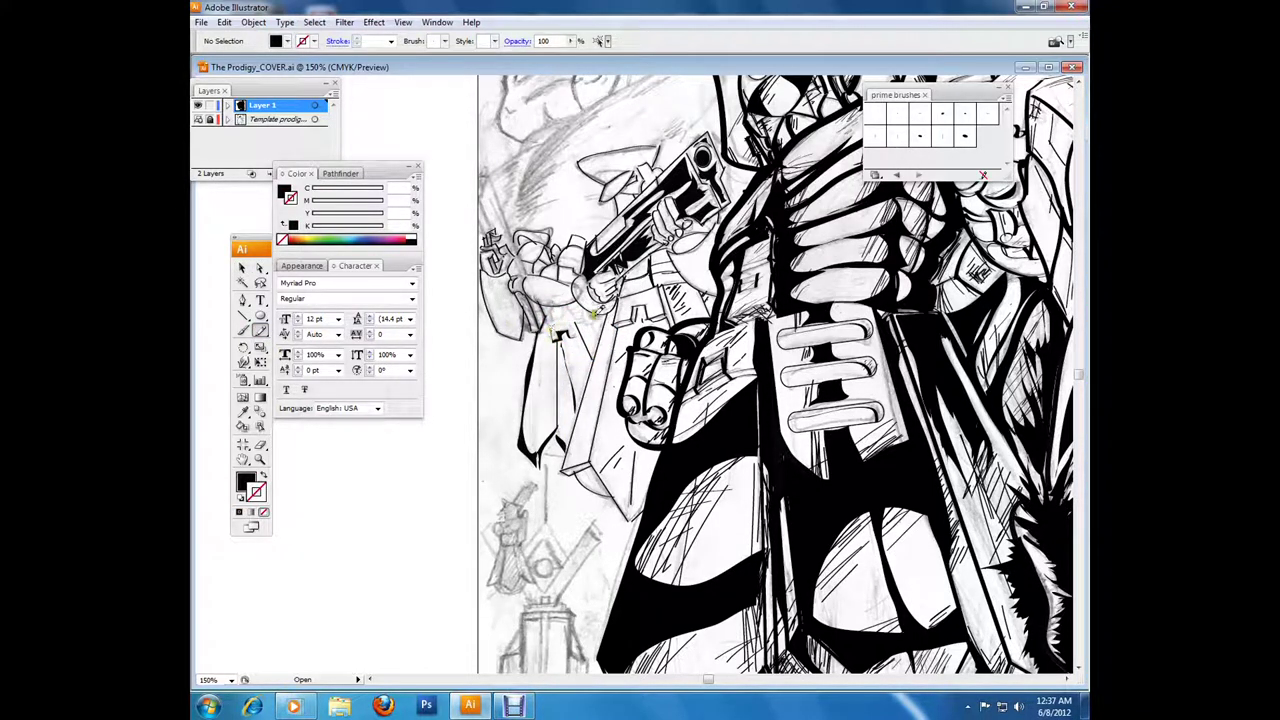
left_click_drag(592, 358, 563, 455)
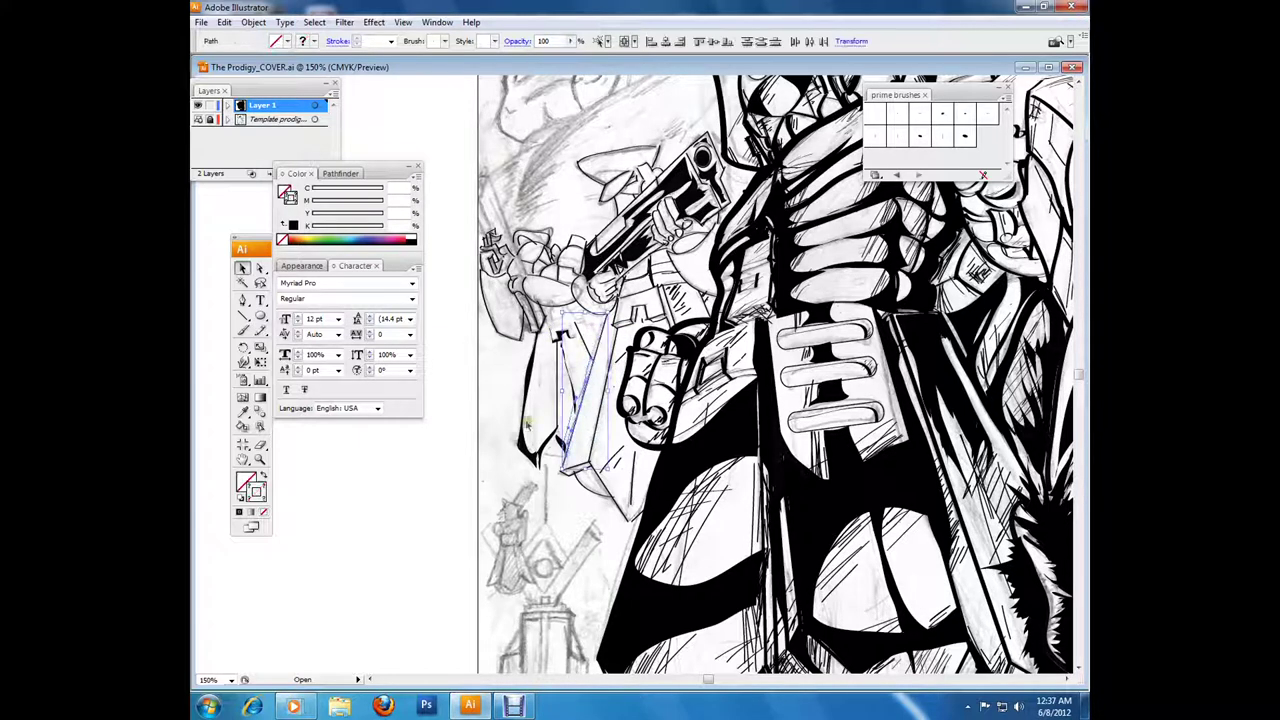
Step: Pencil-ink the small figure's arm, the soldier's left edge and lower arm
left_click(261, 331)
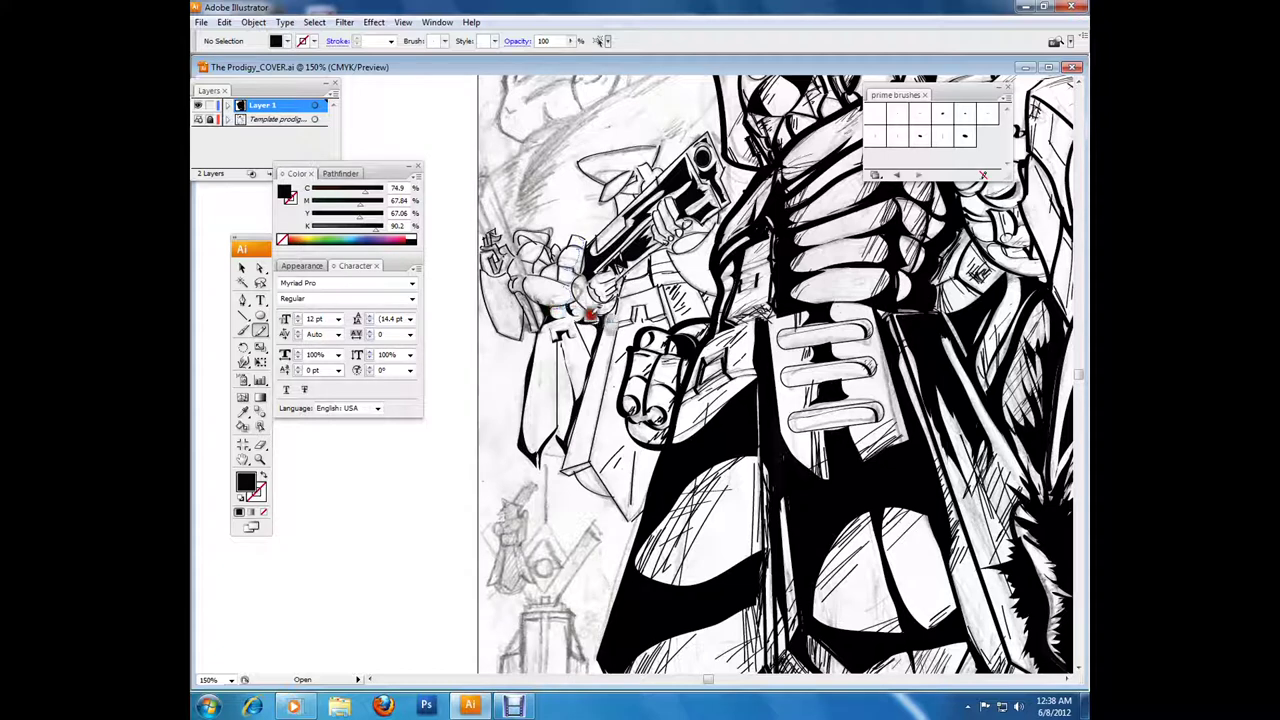
mouse_move(556, 236)
left_mouse_down()
mouse_move(536, 257)
mouse_move(560, 268)
mouse_move(537, 270)
left_mouse_up()
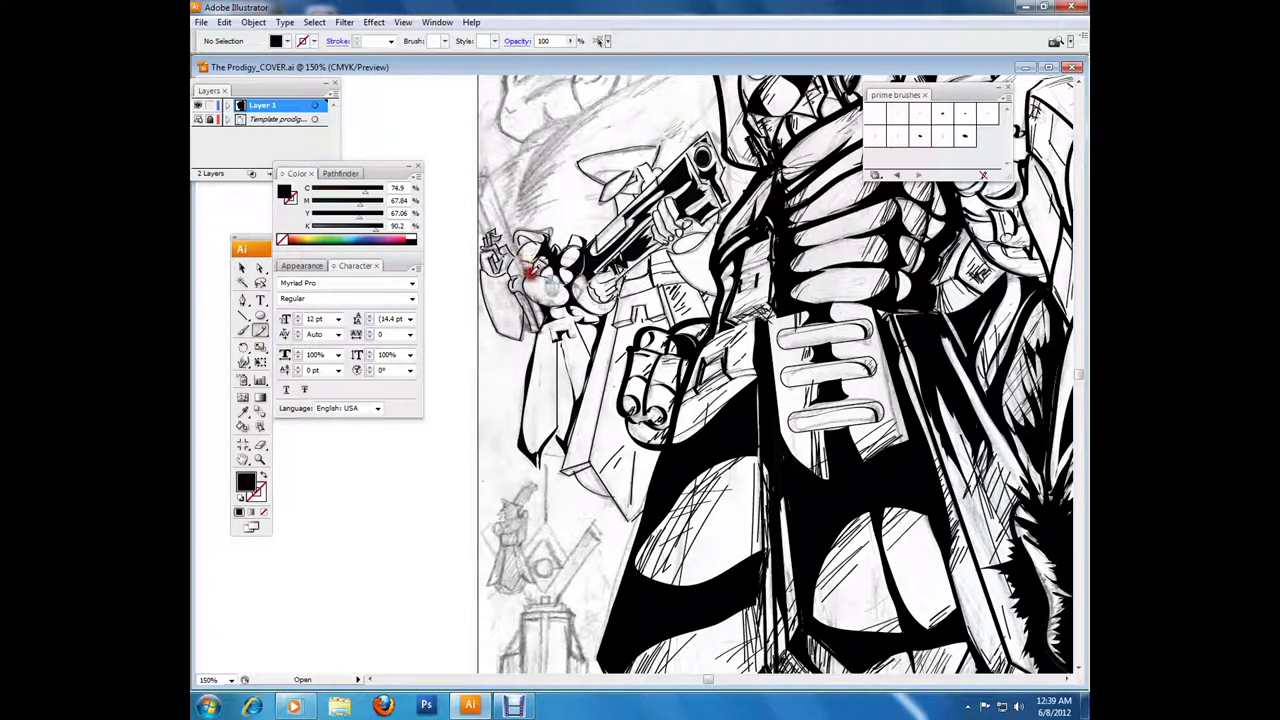
left_click(343, 473, "ctrl")
mouse_move(512, 322)
left_mouse_down()
mouse_move(522, 306)
mouse_move(540, 330)
left_mouse_up()
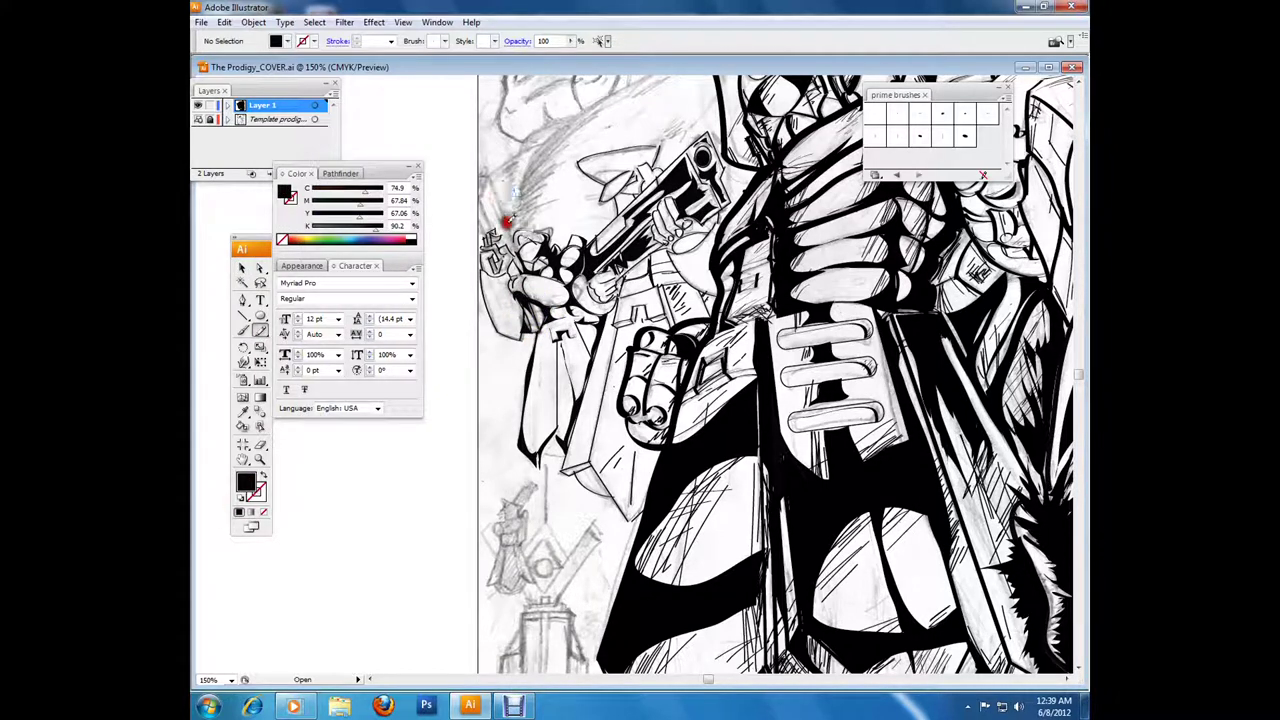
left_click_drag(508, 250, 482, 175)
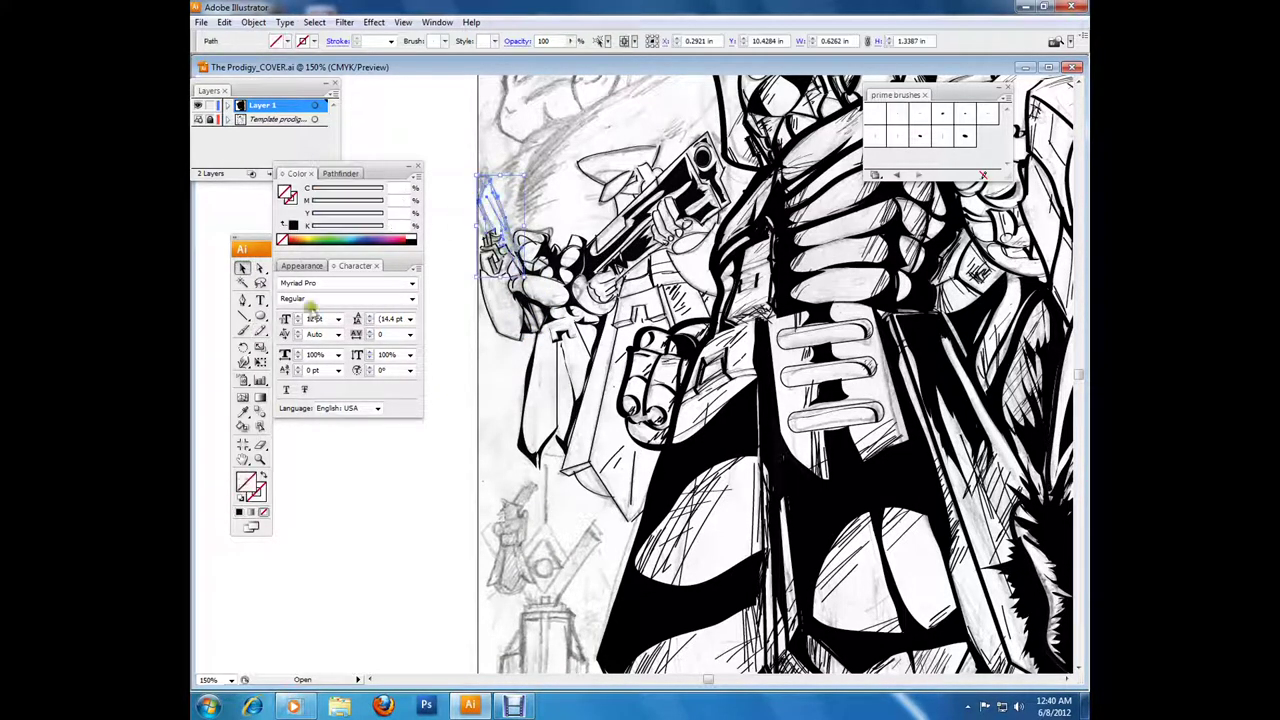
key("ctrl")
left_click(291, 457, "ctrl")
left_click_drag(508, 287, 512, 338)
Step: Hide the pencil sketch template to review the inked line work
key("ctrl")
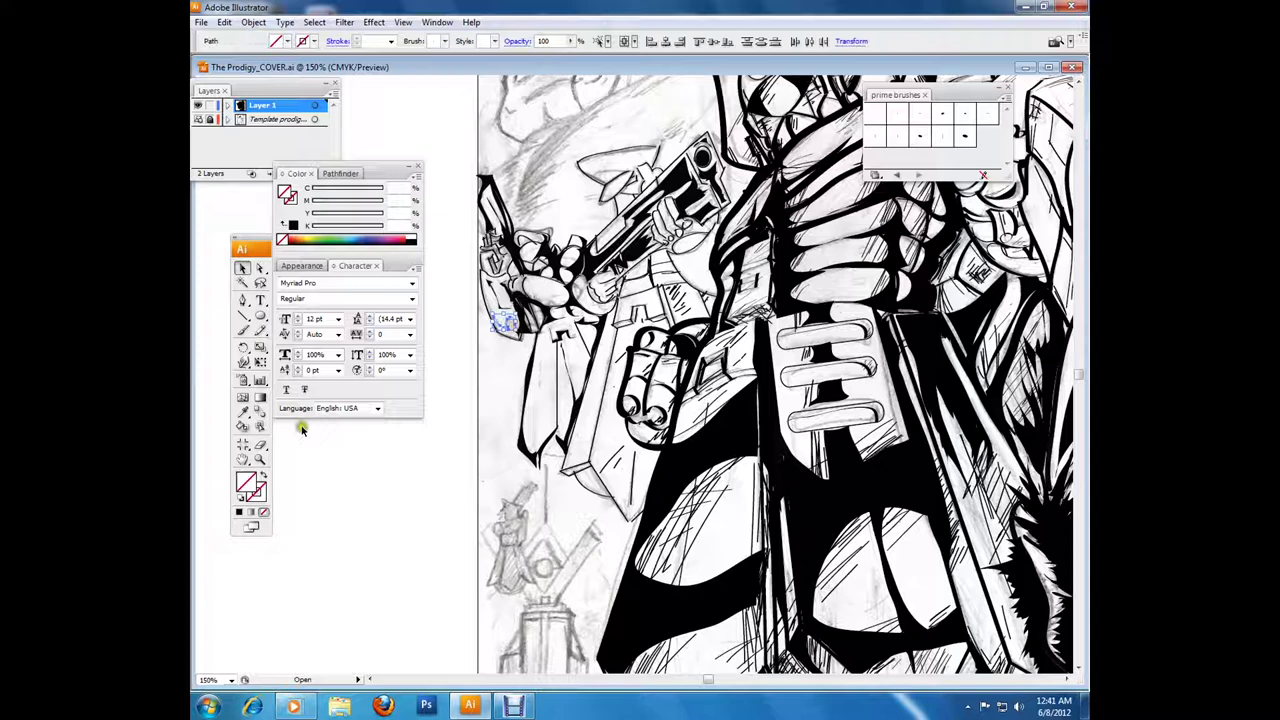
left_click(300, 150)
key("ctrl+shift+w")
key("n")
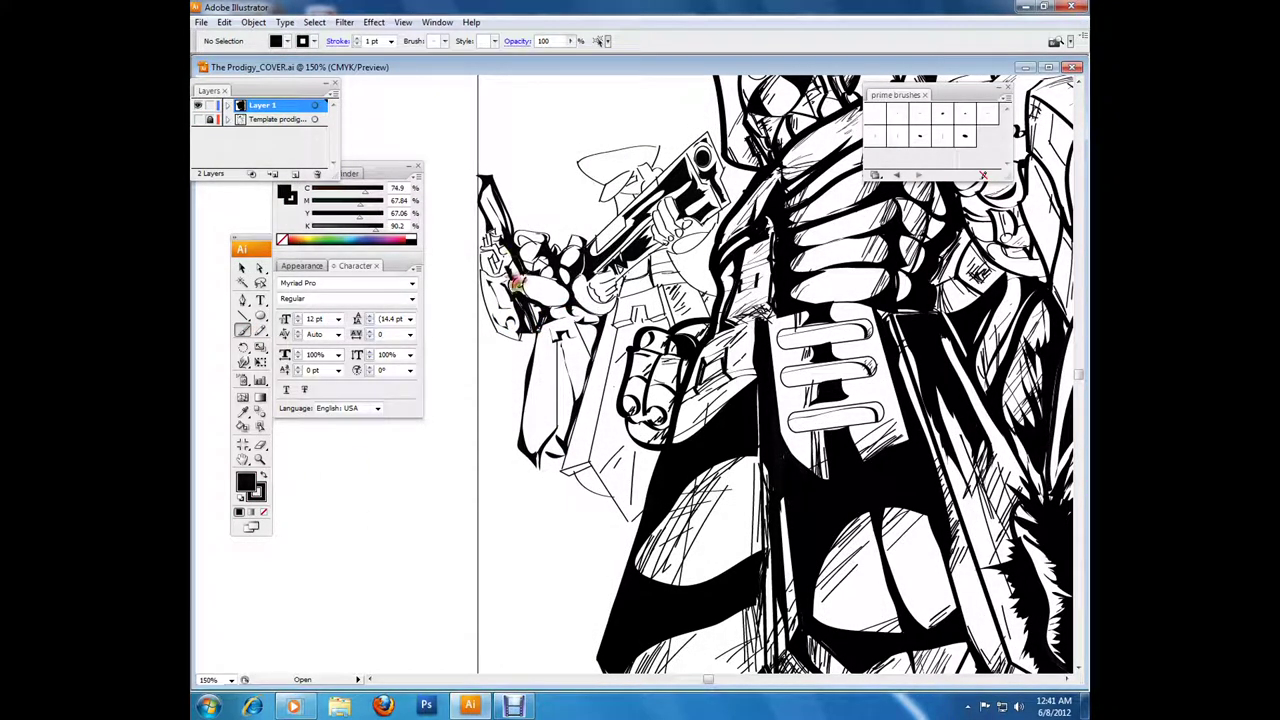
Step: Ink the left edge of the soldier's hand and give the small gun path a prime brush
left_click_drag(485, 243, 510, 335)
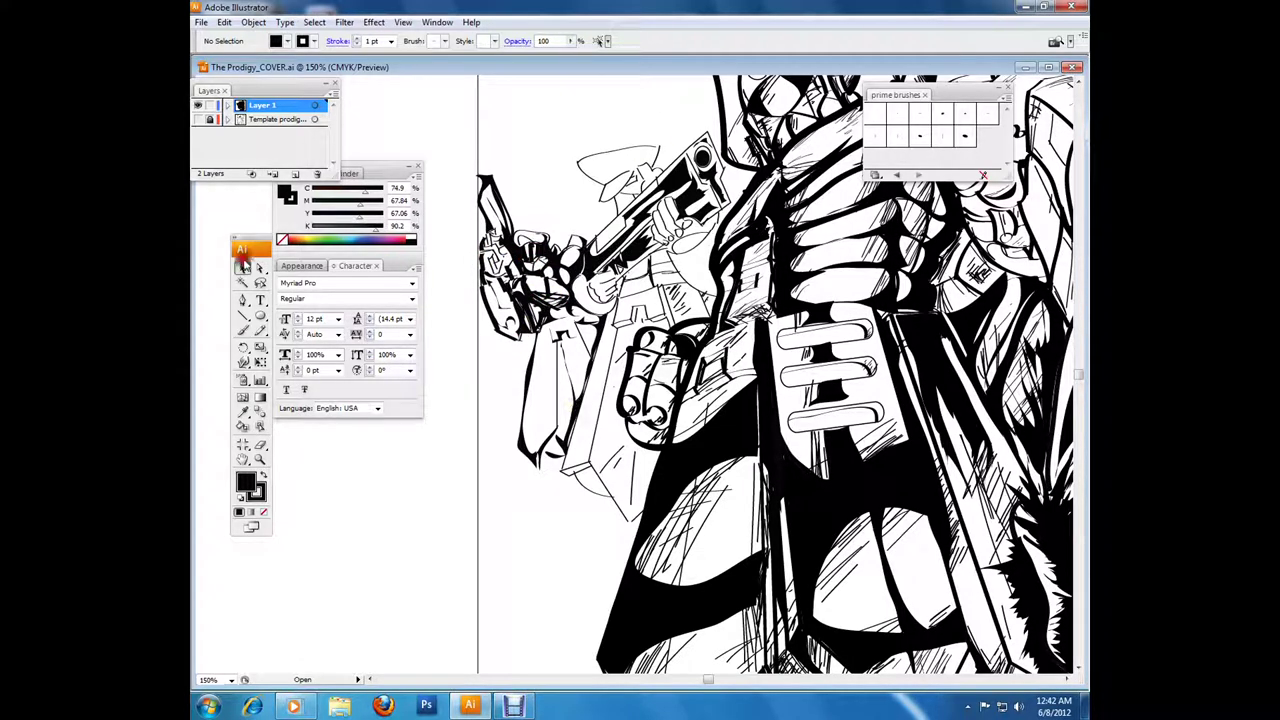
left_click(243, 266)
left_click(612, 200)
left_click(955, 115)
key("ctrl+shift+a")
key("n")
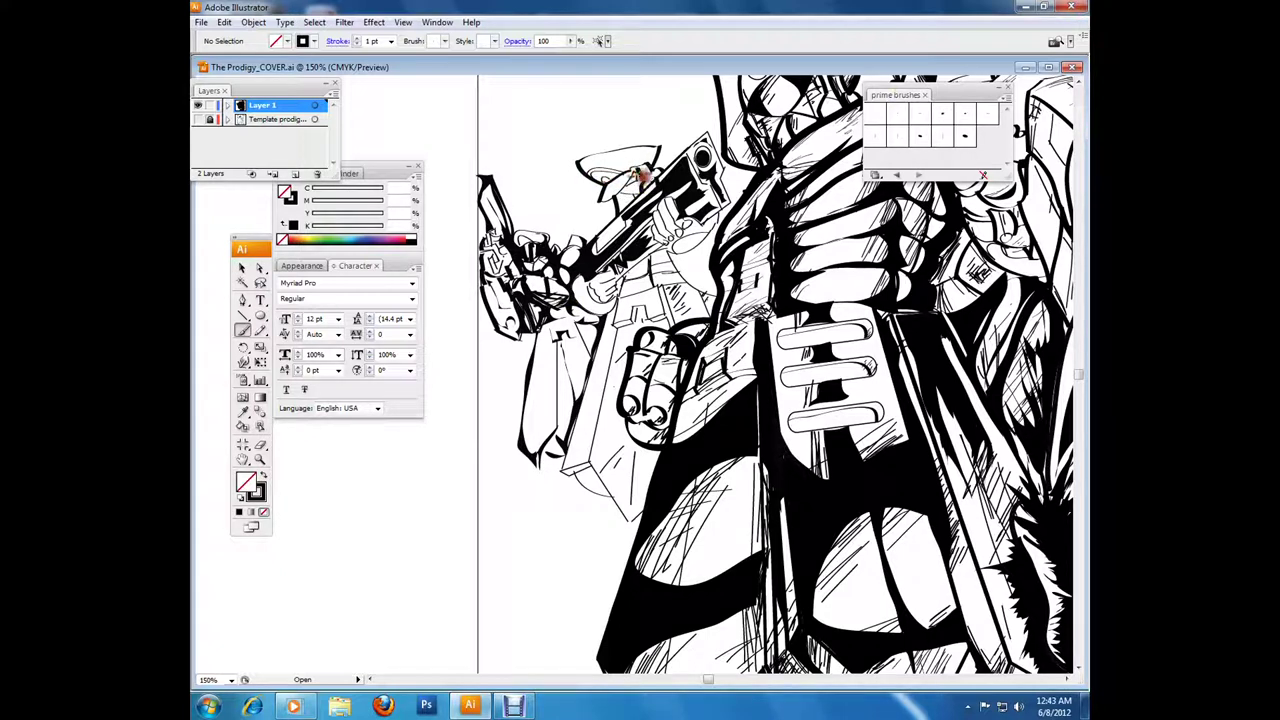
Step: Apply a prime brush to the small cape path, then zoom out to review the cover
left_click(240, 268)
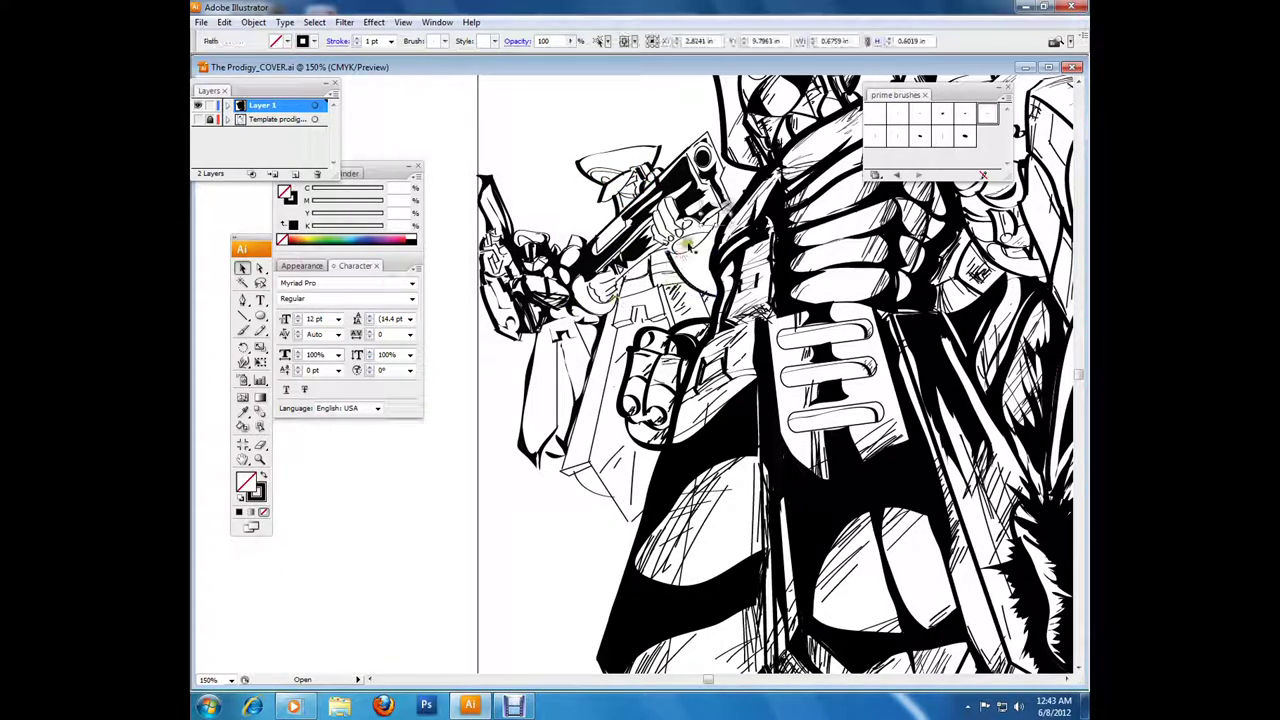
left_click(563, 468)
left_click(987, 115)
key("ctrl+shift+a")
key("a")
left_click(590, 478)
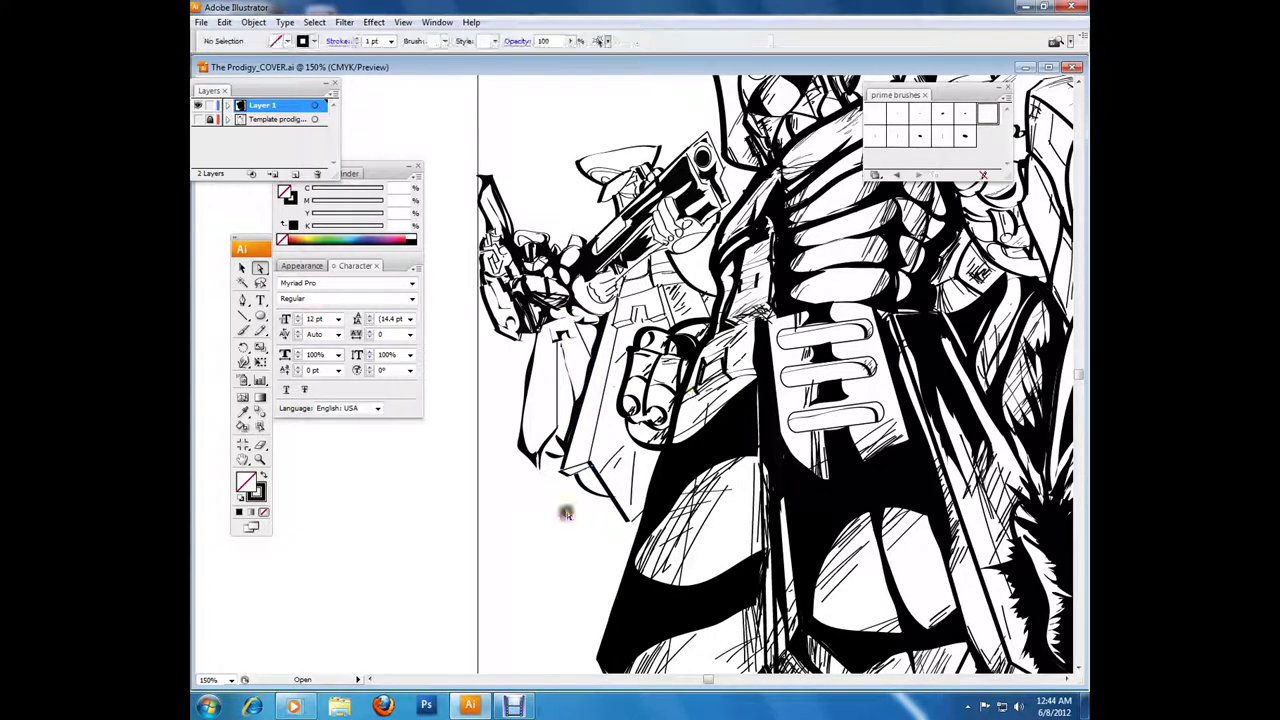
left_click(553, 522)
key("ctrl+minus")
key("ctrl+minus")
key("ctrl+minus")
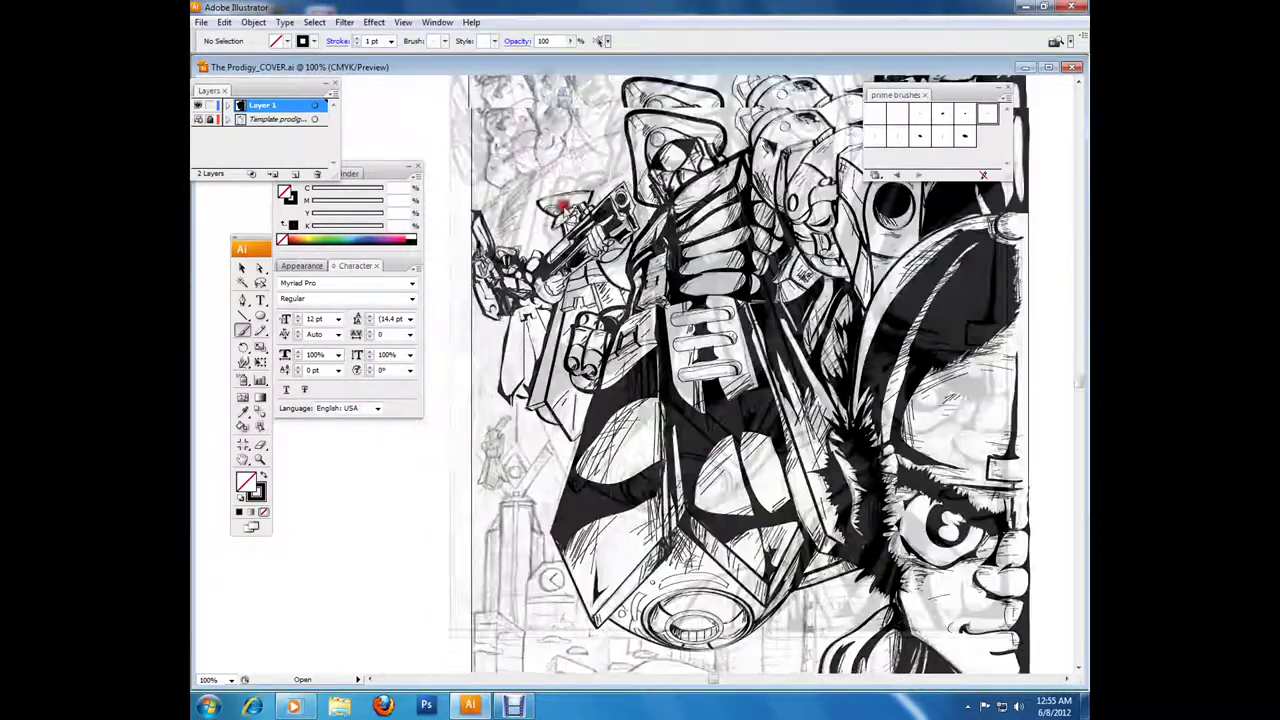
key("ctrl+plus")
Step: Ink the face line, chin, ear, neck and a thick shoulder line
left_click_drag(528, 352, 549, 385)
mouse_move(543, 490)
left_mouse_down()
mouse_move(580, 518)
mouse_move(820, 405)
left_mouse_up()
left_click_drag(716, 400, 682, 310)
mouse_move(718, 378)
left_mouse_down()
mouse_move(766, 409)
mouse_move(600, 520)
left_mouse_up()
Step: Brush-outline the back of the head, the hat top, brim and upper-left edge
key("b")
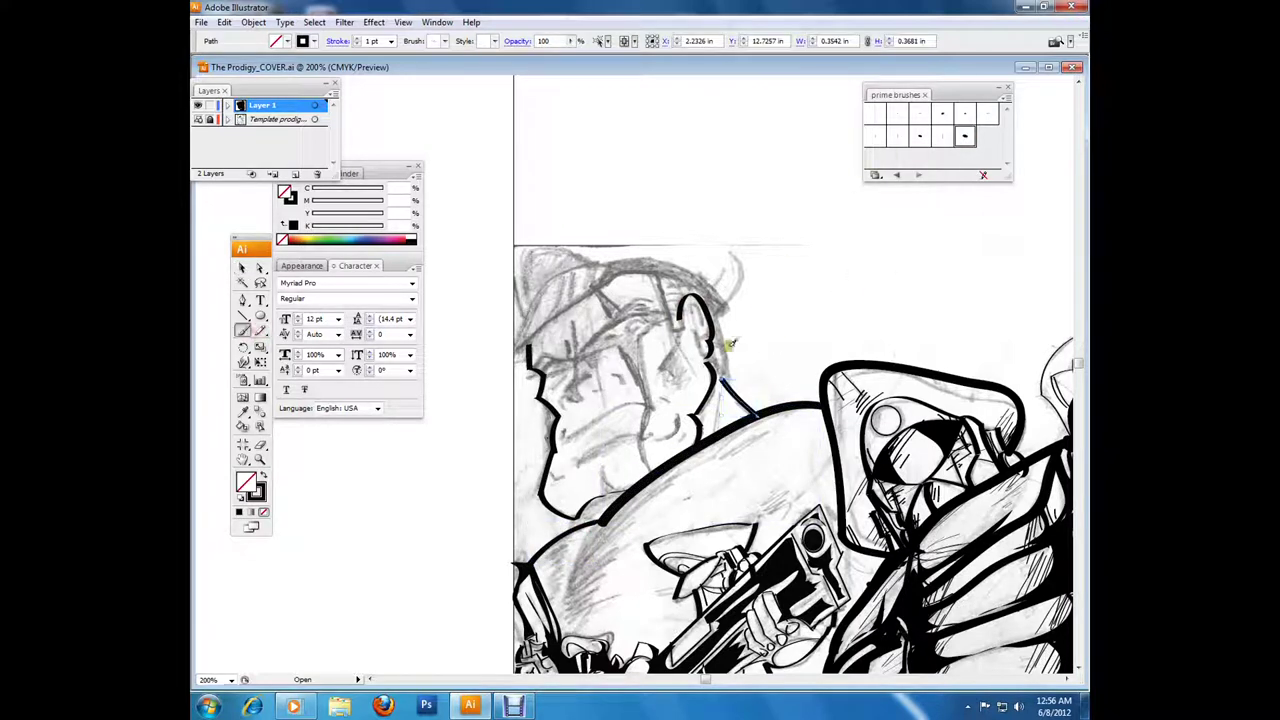
left_click_drag(722, 382, 730, 246)
left_click_drag(520, 310, 712, 237)
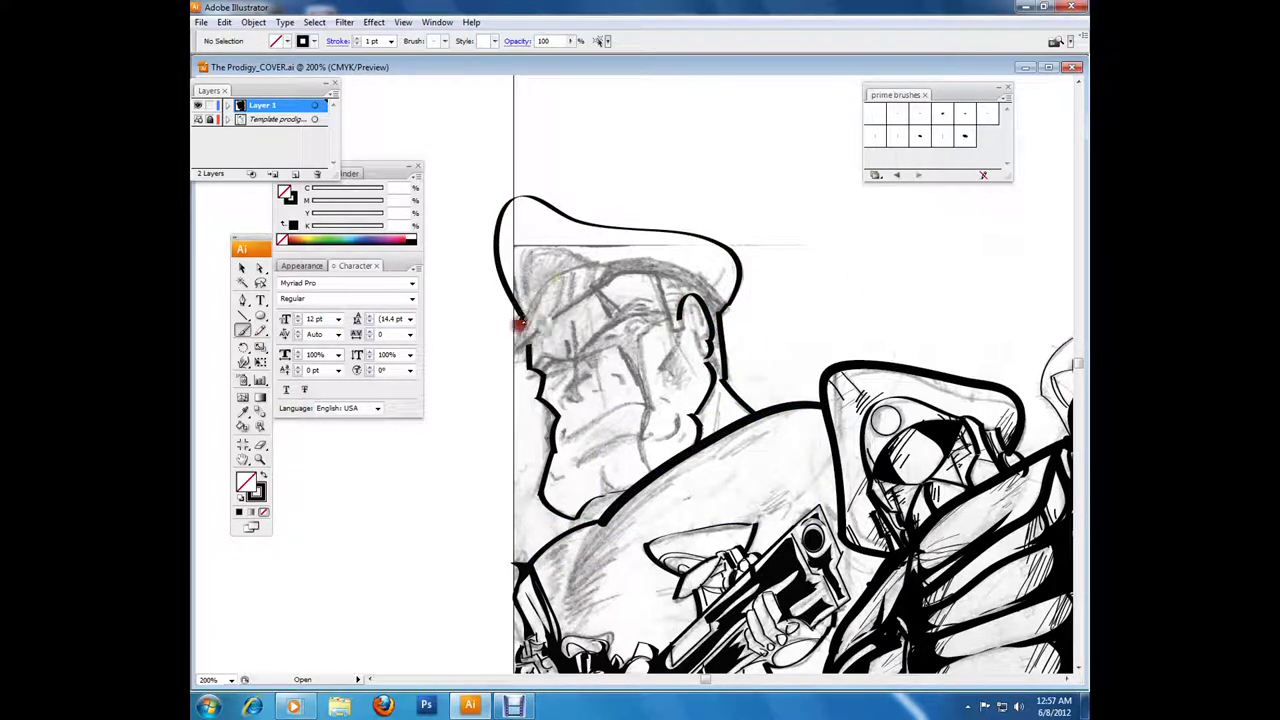
mouse_move(528, 350)
left_mouse_down()
mouse_move(604, 266)
mouse_move(527, 258)
left_mouse_up()
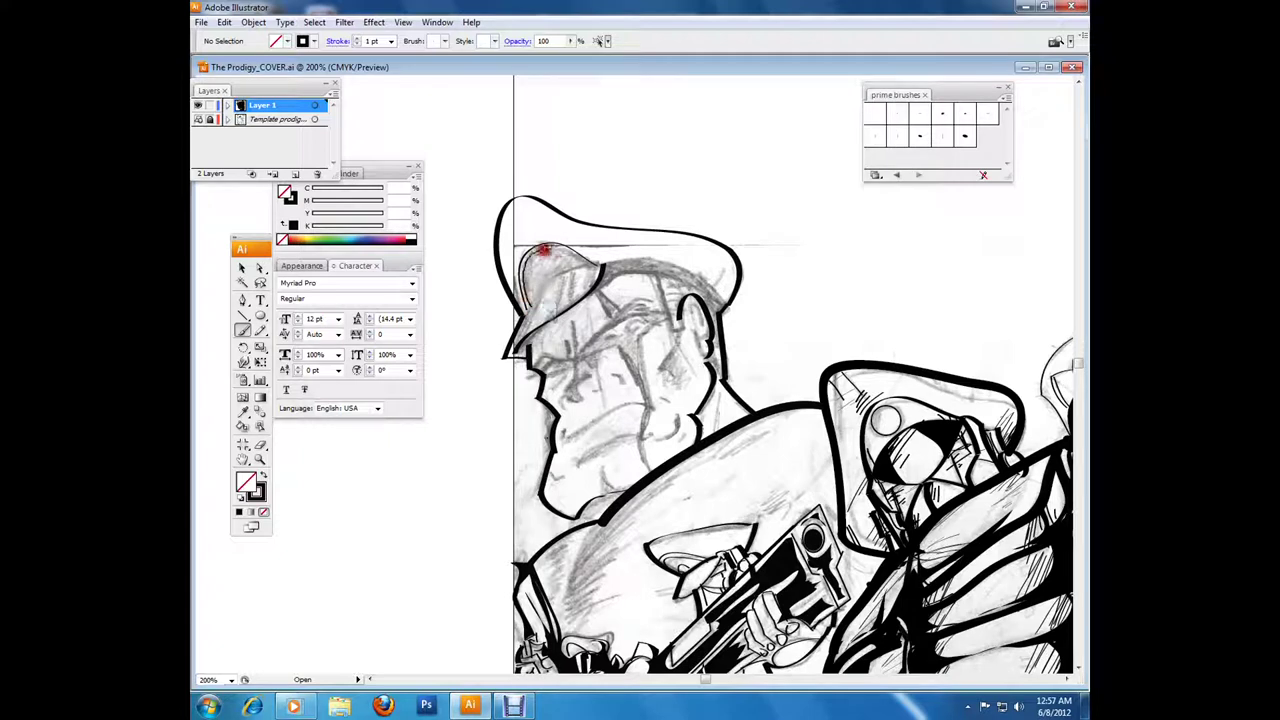
left_click_drag(618, 254, 530, 286)
Step: Paint a thick black band along the hat and an inked stroke along the ear
key("a")
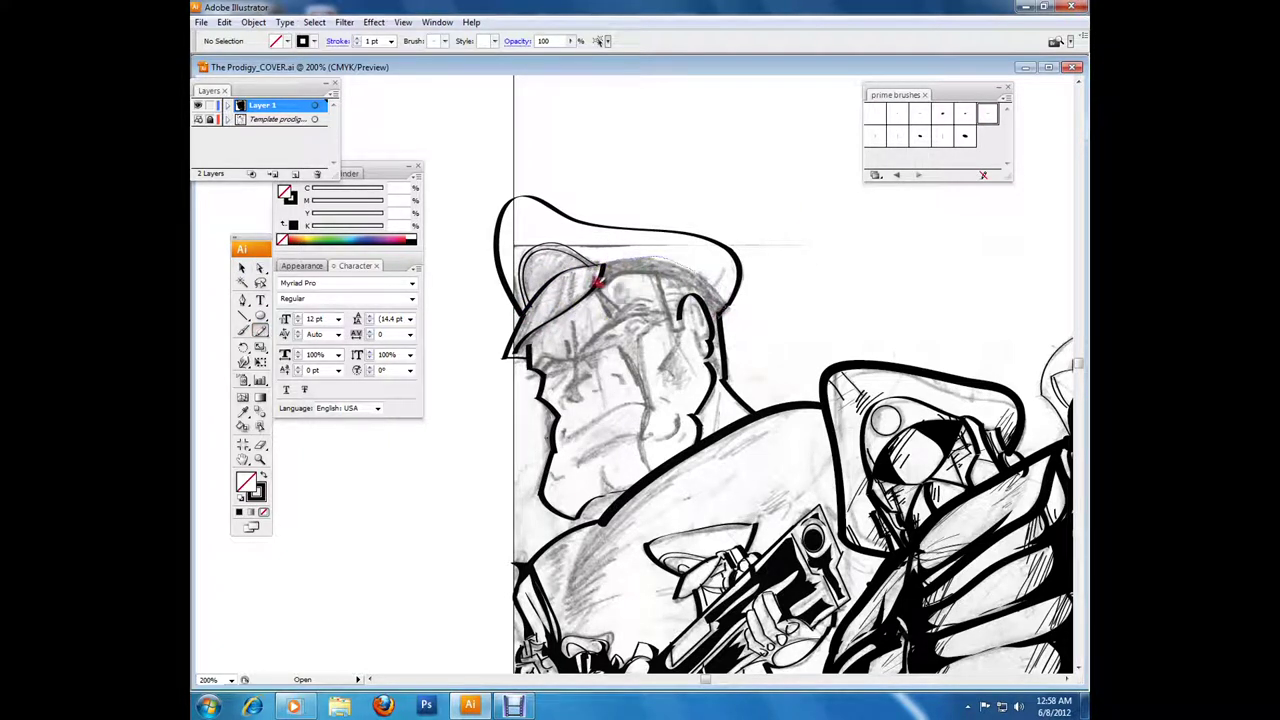
mouse_move(600, 268)
left_mouse_down()
mouse_move(726, 300)
mouse_move(708, 345)
left_mouse_up()
key("shift+x")
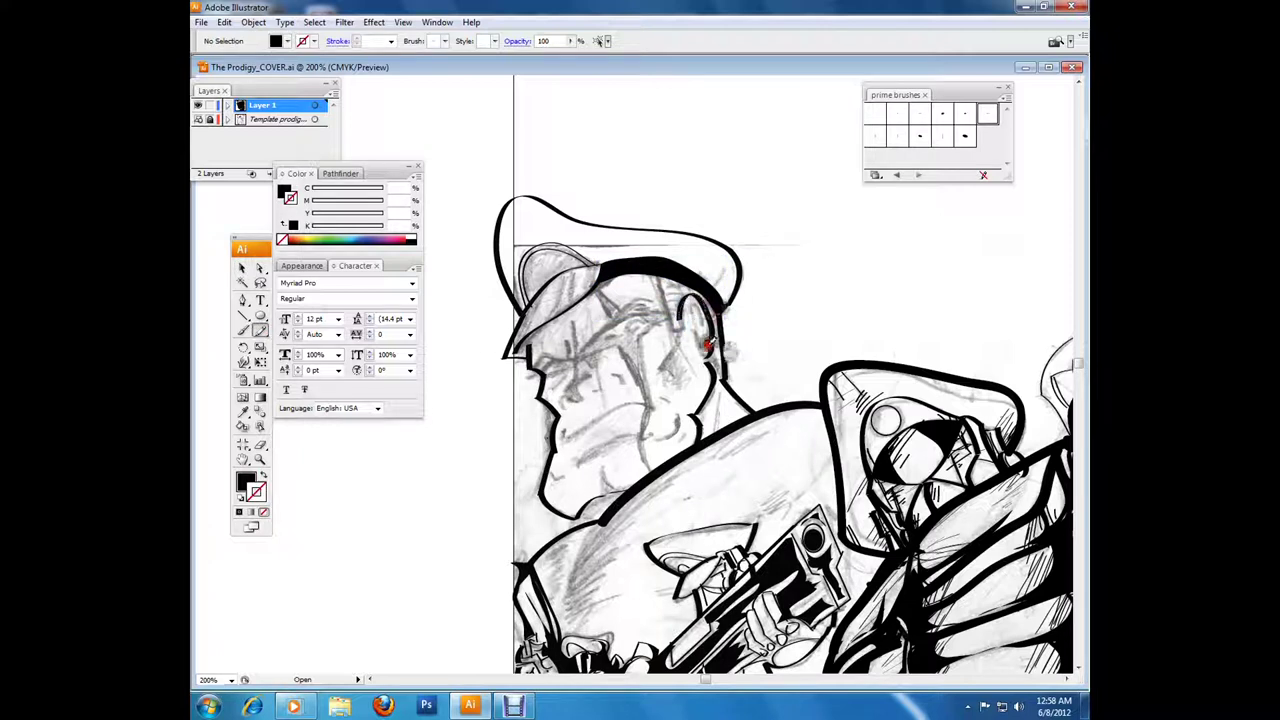
key("shift+x")
mouse_move(656, 284)
left_mouse_down()
mouse_move(663, 325)
mouse_move(606, 342)
mouse_move(696, 392)
mouse_move(562, 440)
left_mouse_up()
left_click(243, 331)
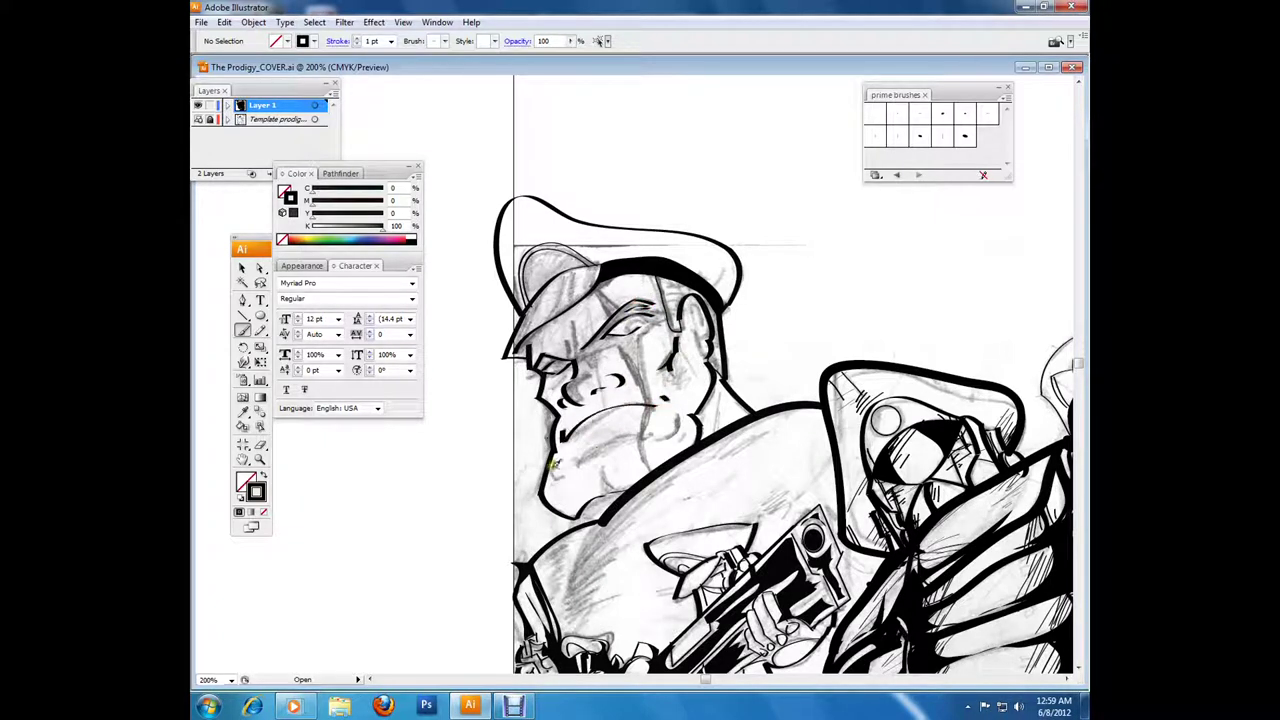
Step: Ink the soldier's chin line and a thick black eyebrow over the eye
left_click_drag(607, 500, 596, 514)
key("v")
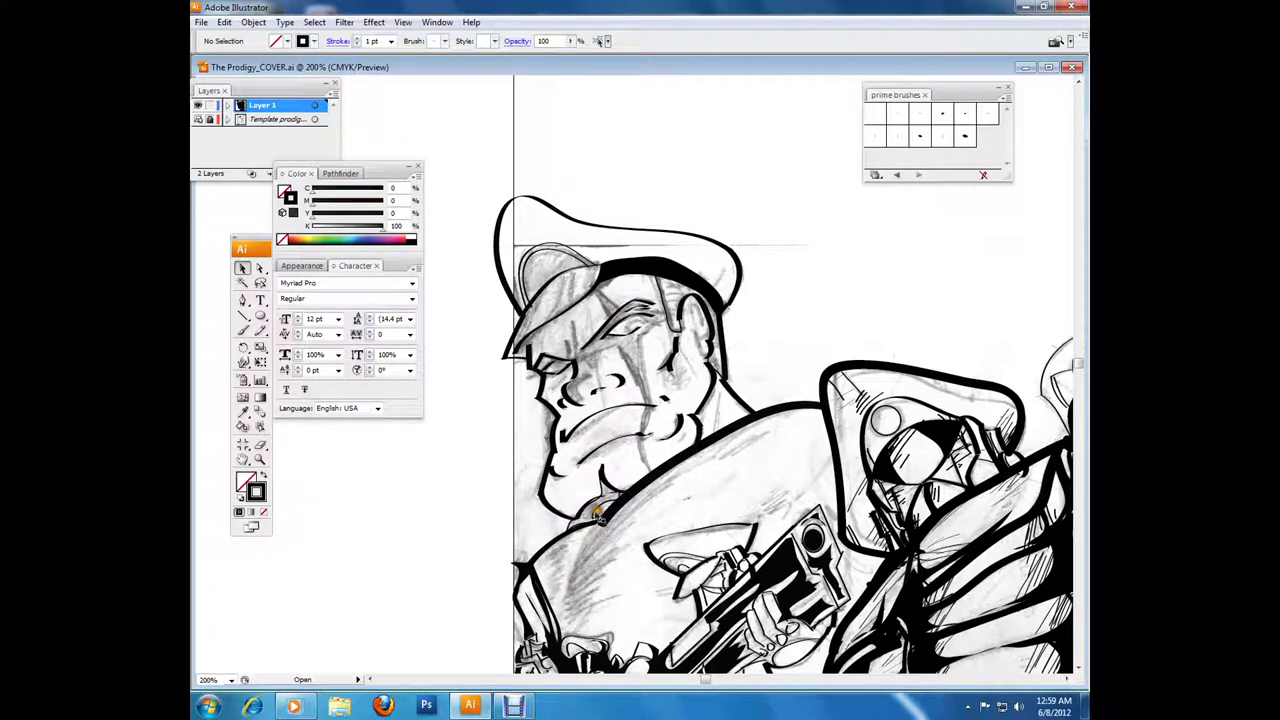
key("shift+x")
key("shift+x")
key("b")
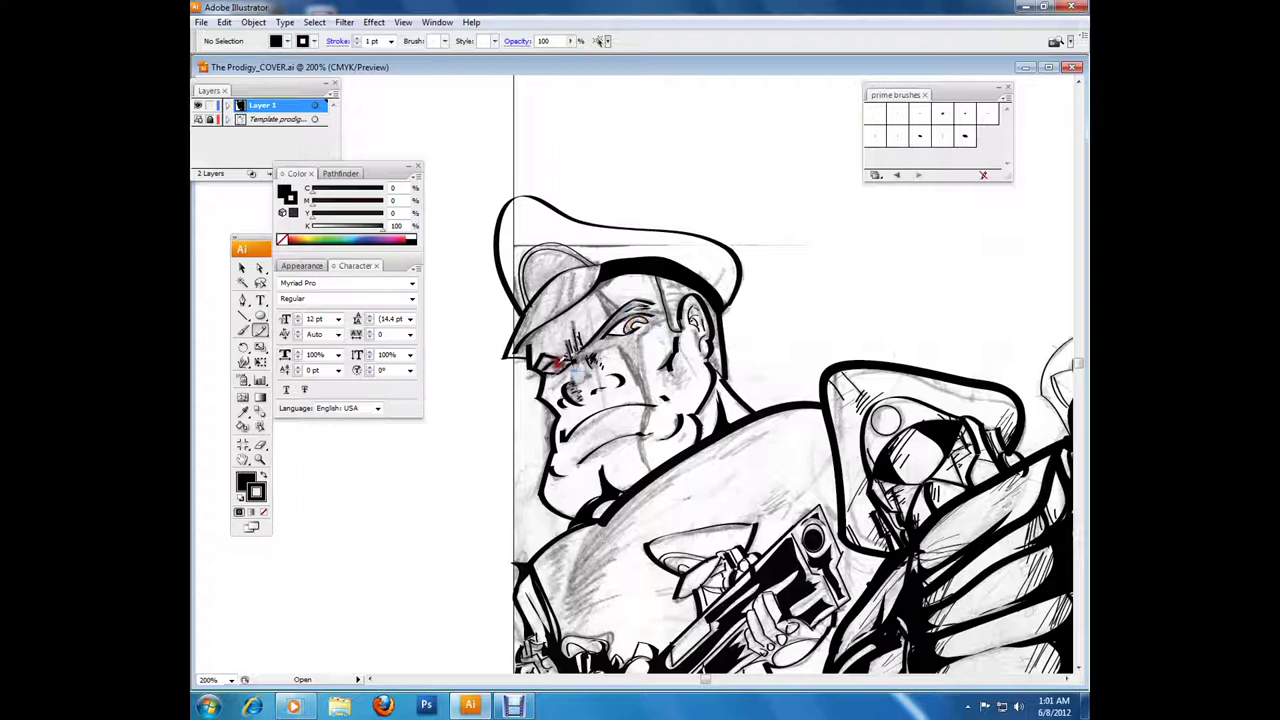
left_click(241, 268)
left_click(474, 328)
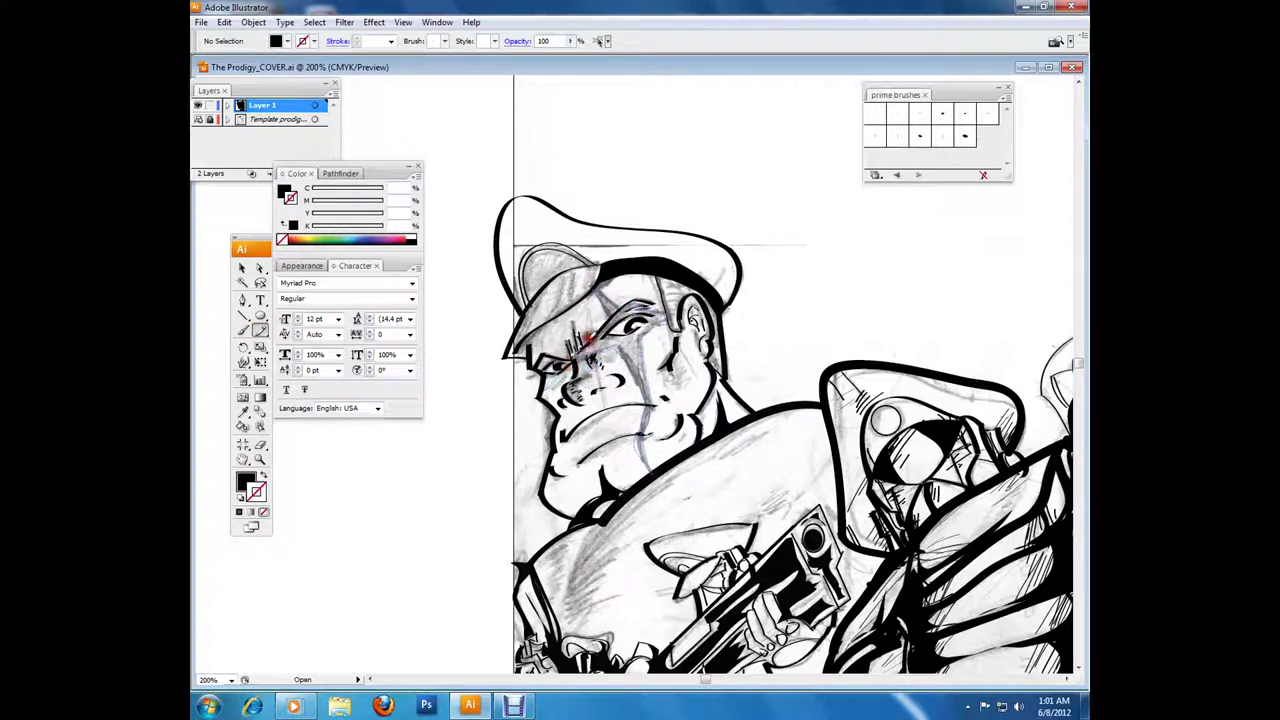
key("x")
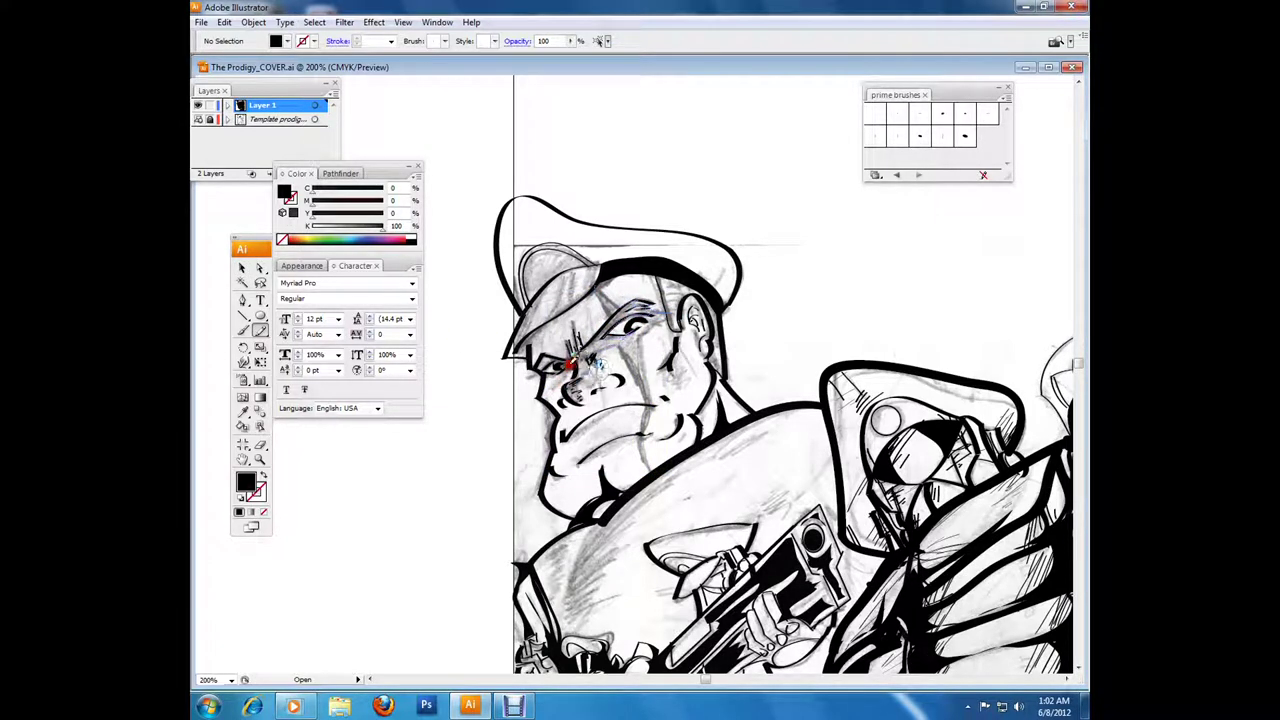
left_click_drag(606, 315, 595, 305)
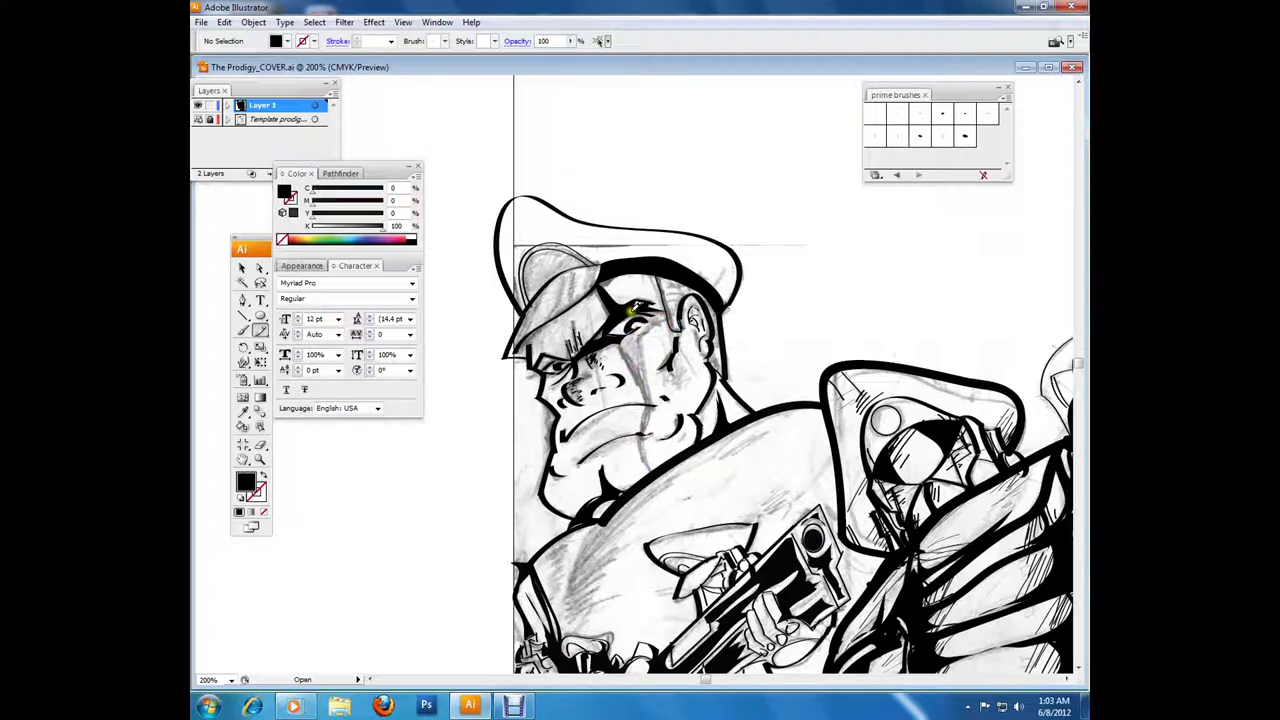
Step: Nudge the cap path slightly downward and bring the gun area back into view
scroll(331, 506, "up", 3)
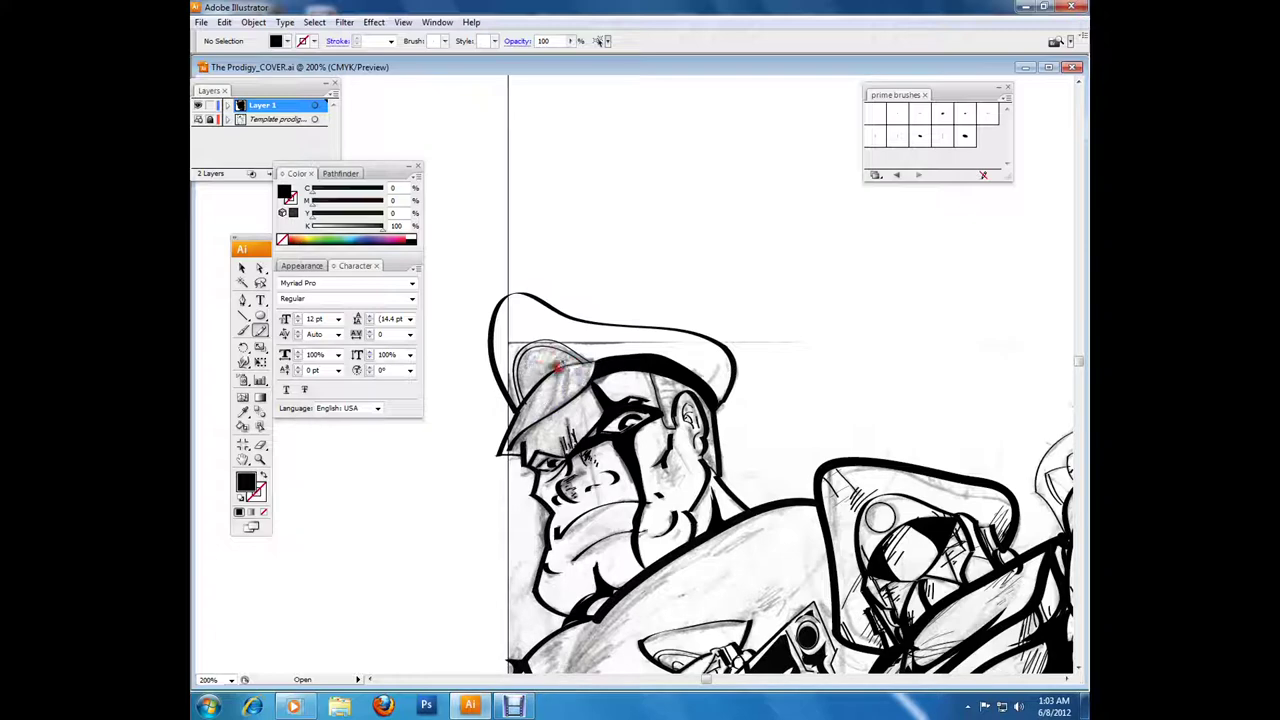
key("v")
left_click_drag(527, 352, 548, 440)
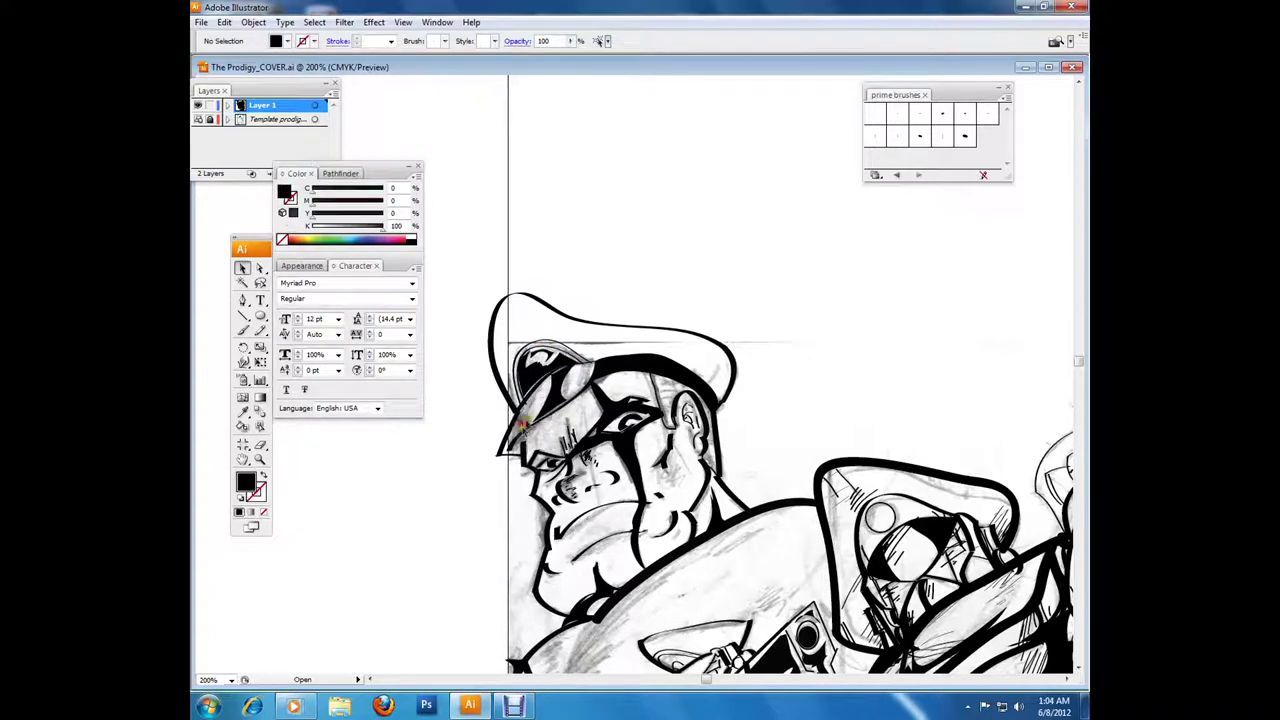
key("ctrl+shift+a")
key("b")
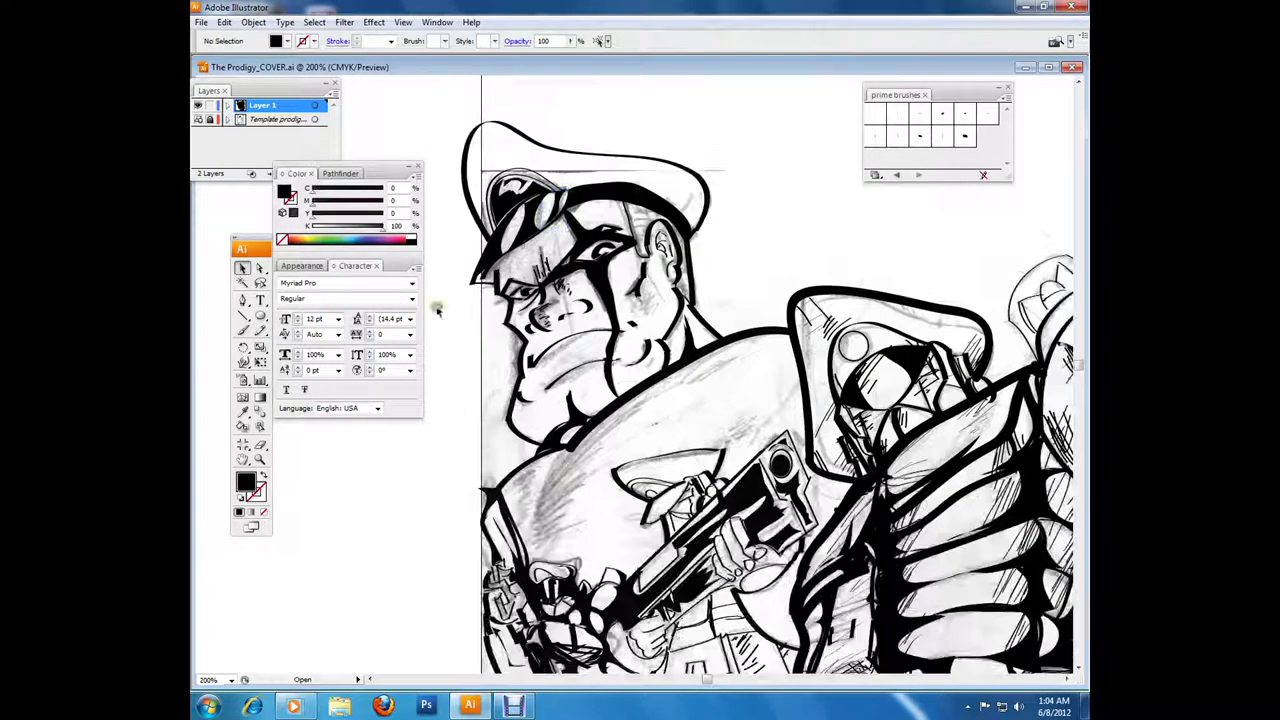
left_click_drag(585, 378, 558, 208)
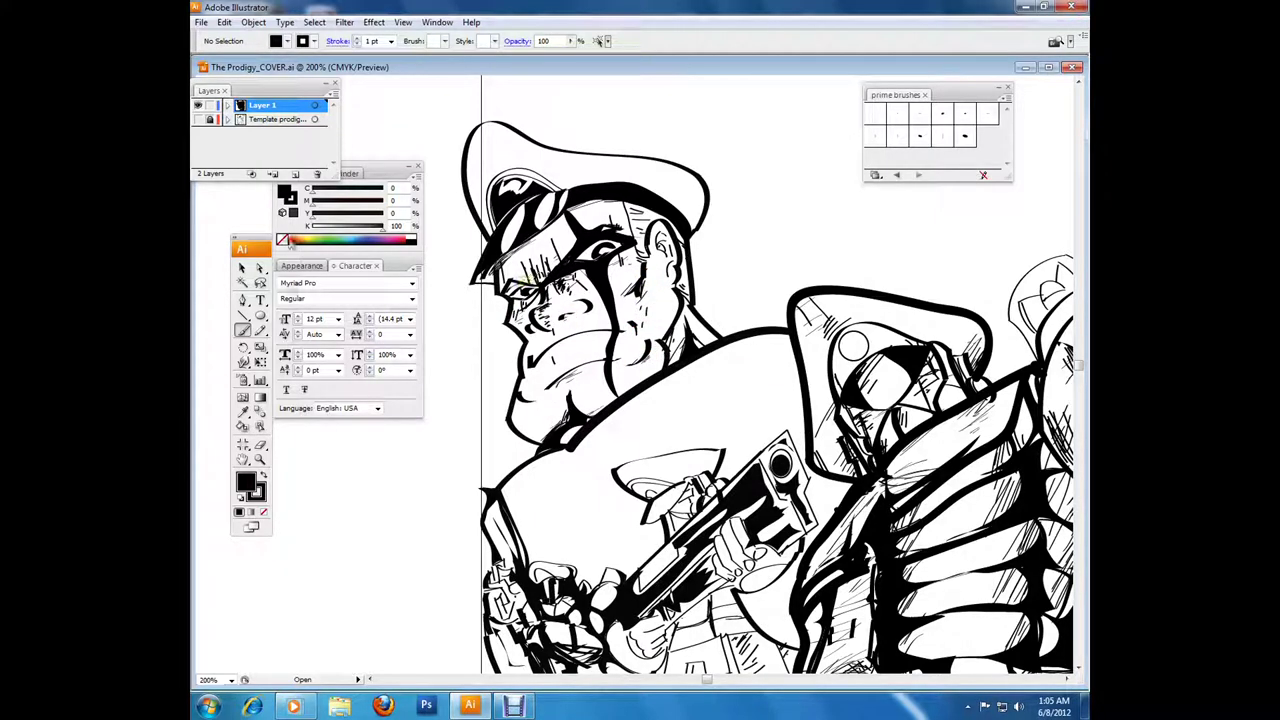
Step: Delete the blue shoulder sketch strokes and repaint new hatch strokes on the armor
left_click(656, 392)
key("Delete")
key("b")
left_click_drag(535, 462, 512, 530)
left_click(537, 503, "ctrl")
left_click_drag(718, 440, 752, 418)
scroll(740, 430, "down", 5)
left_click(242, 330)
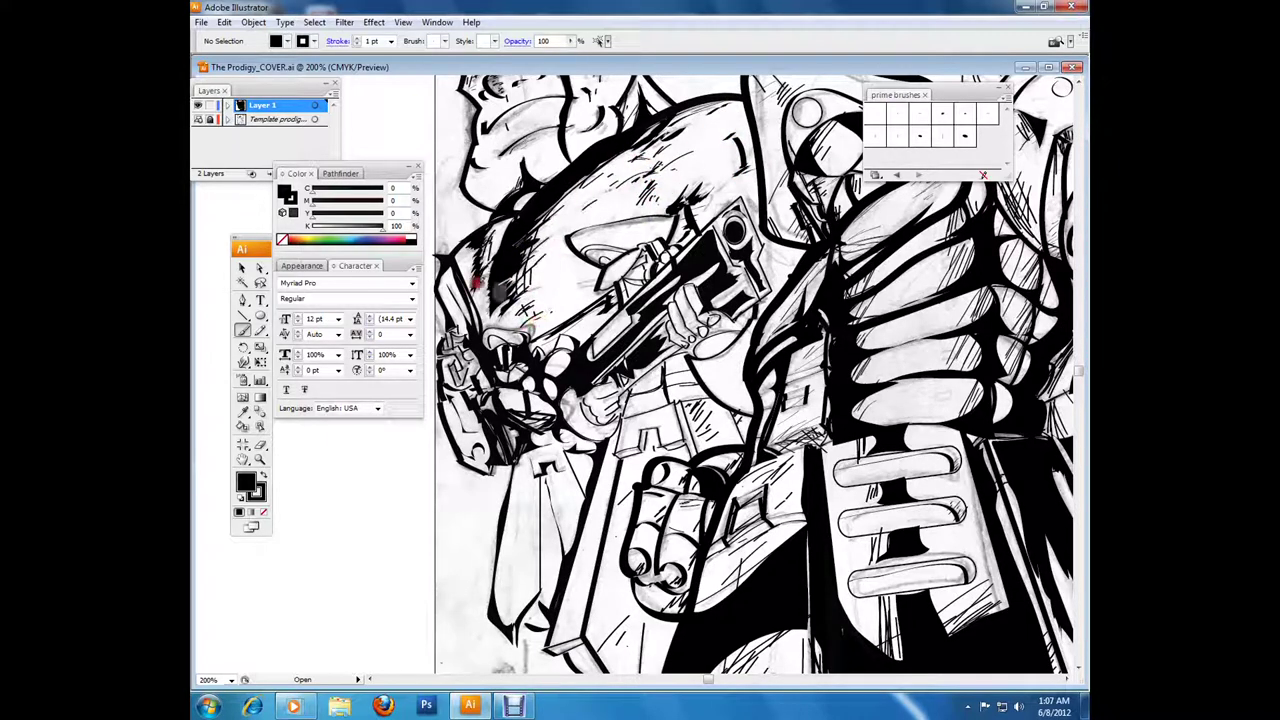
Step: Zoom out to view the whole cover, then zoom into the lower city area
scroll(478, 283, "up", 2)
scroll(550, 212, "up", 2)
key("ctrl+minus")
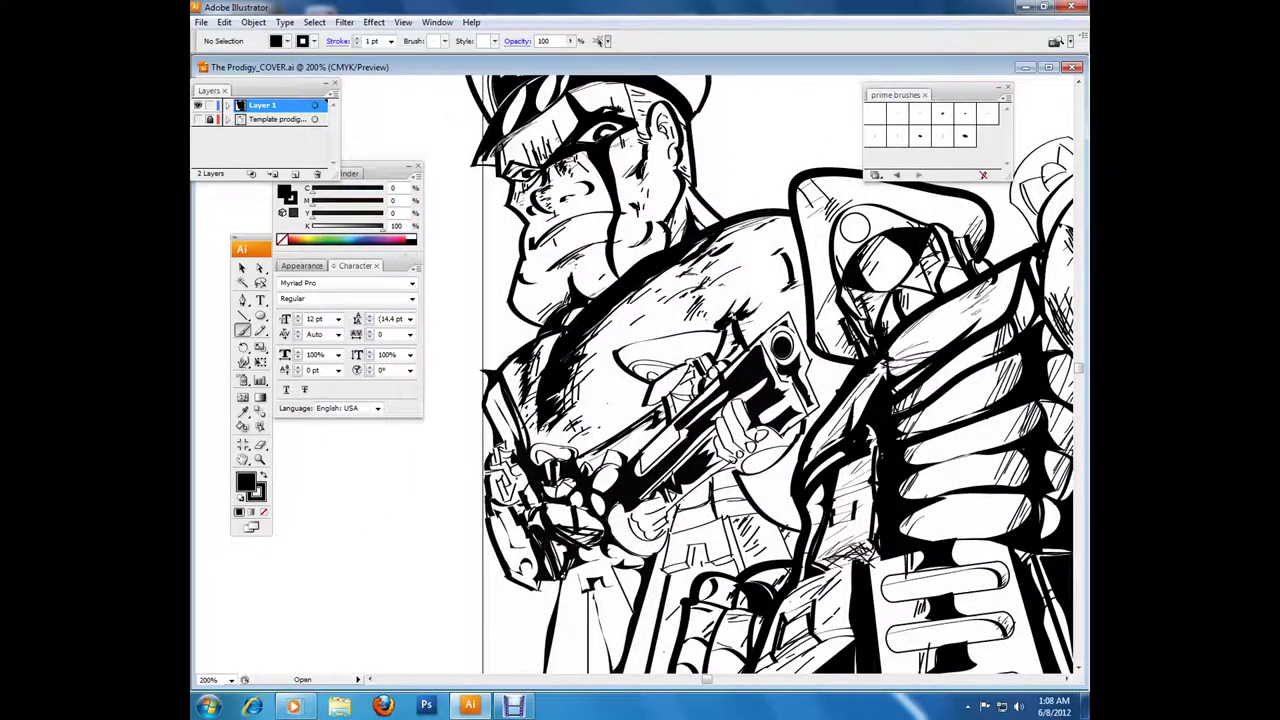
key("ctrl+minus")
key("ctrl+minus")
key("ctrl+plus")
key("ctrl+plus")
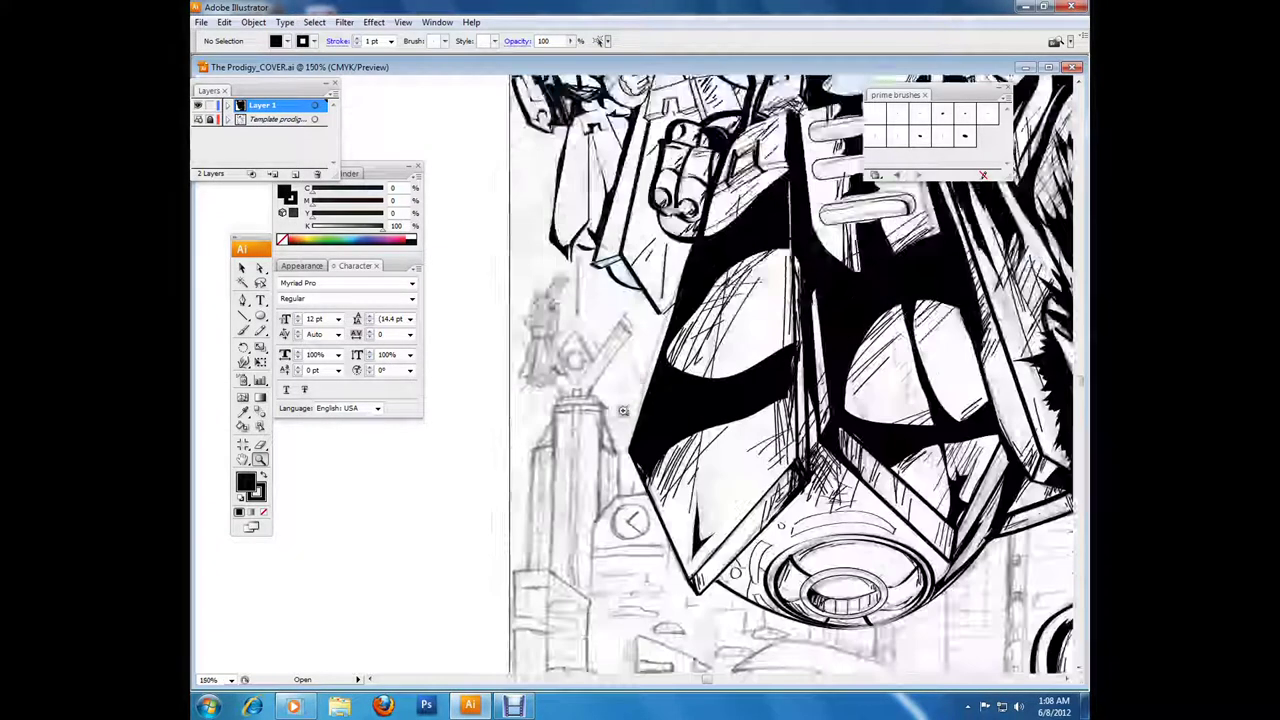
scroll(700, 400, "down", 3)
Step: Trace the left city building's vertical edge with a thin straight line
key("p")
left_click(500, 385)
left_click(520, 228)
key("backslash")
left_click(566, 350)
key("Return")
left_click_drag(549, 236, 538, 295)
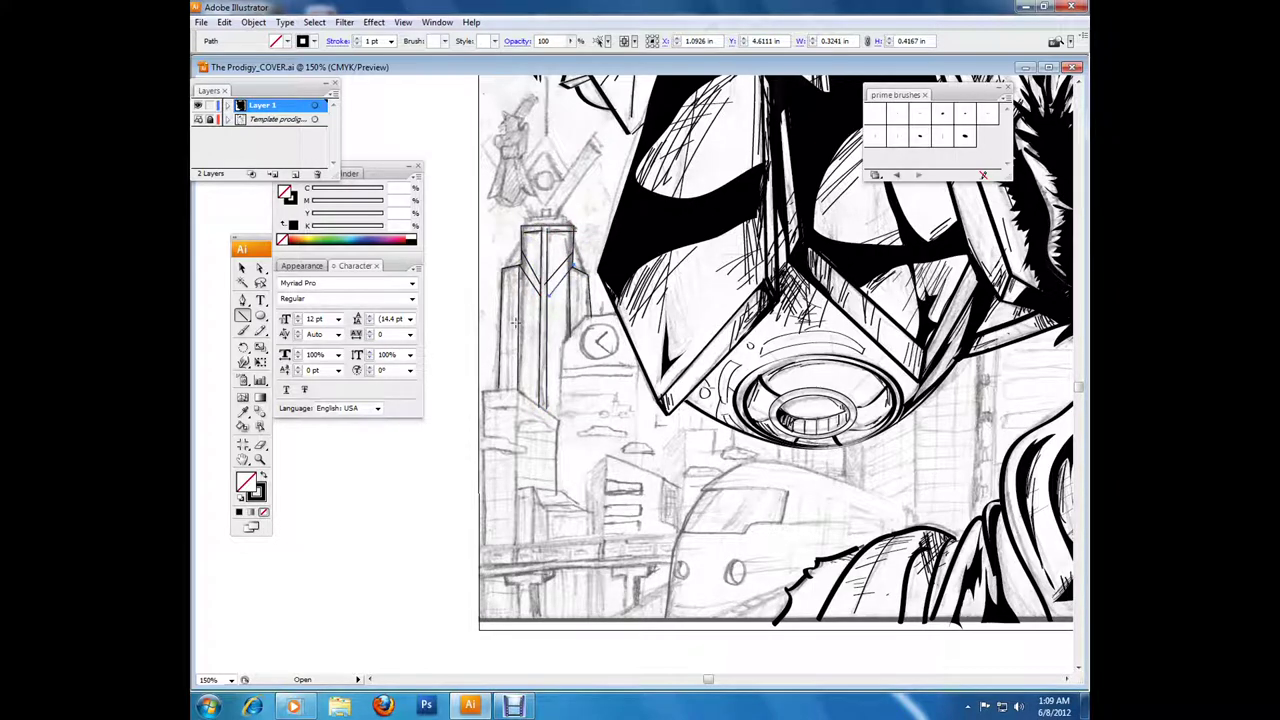
Step: Ink vertical edges on the left building and down from the tower top
left_click_drag(540, 406, 537, 272)
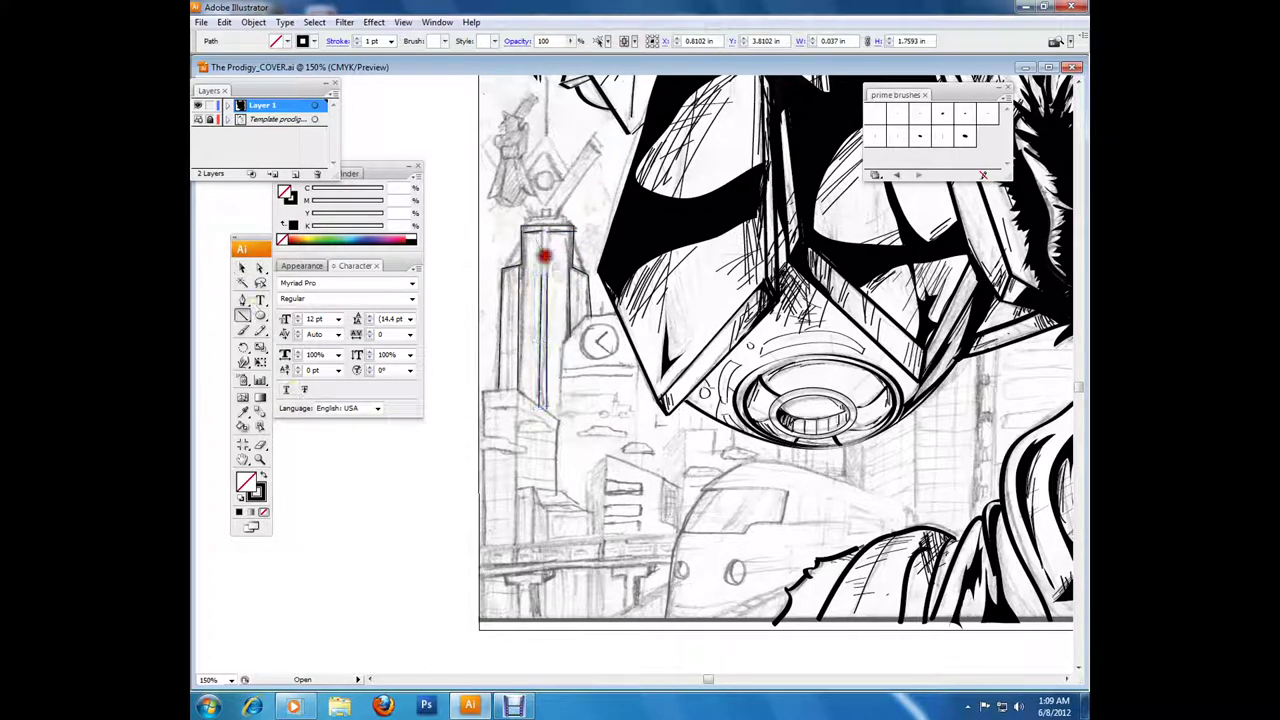
left_click_drag(480, 145, 715, 365)
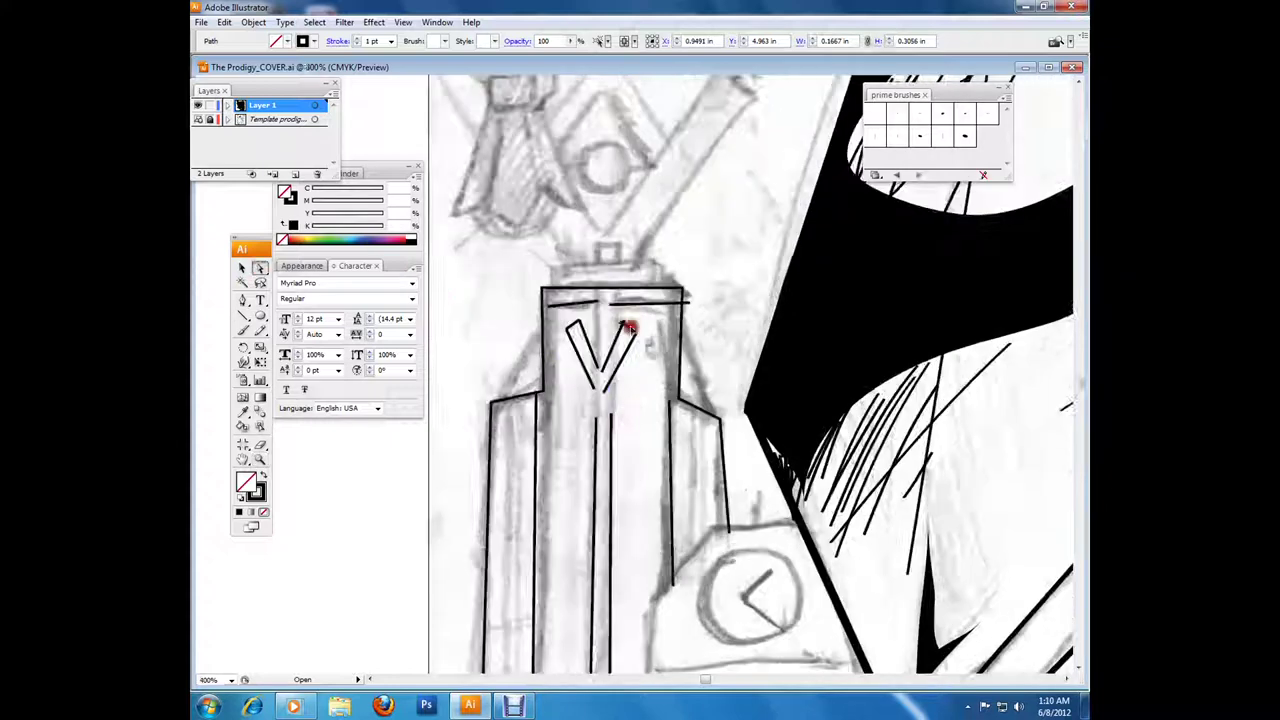
key("backslash")
mouse_move(596, 670)
left_mouse_down()
mouse_move(600, 291)
mouse_move(684, 298)
left_mouse_up()
left_click(596, 400, "ctrl")
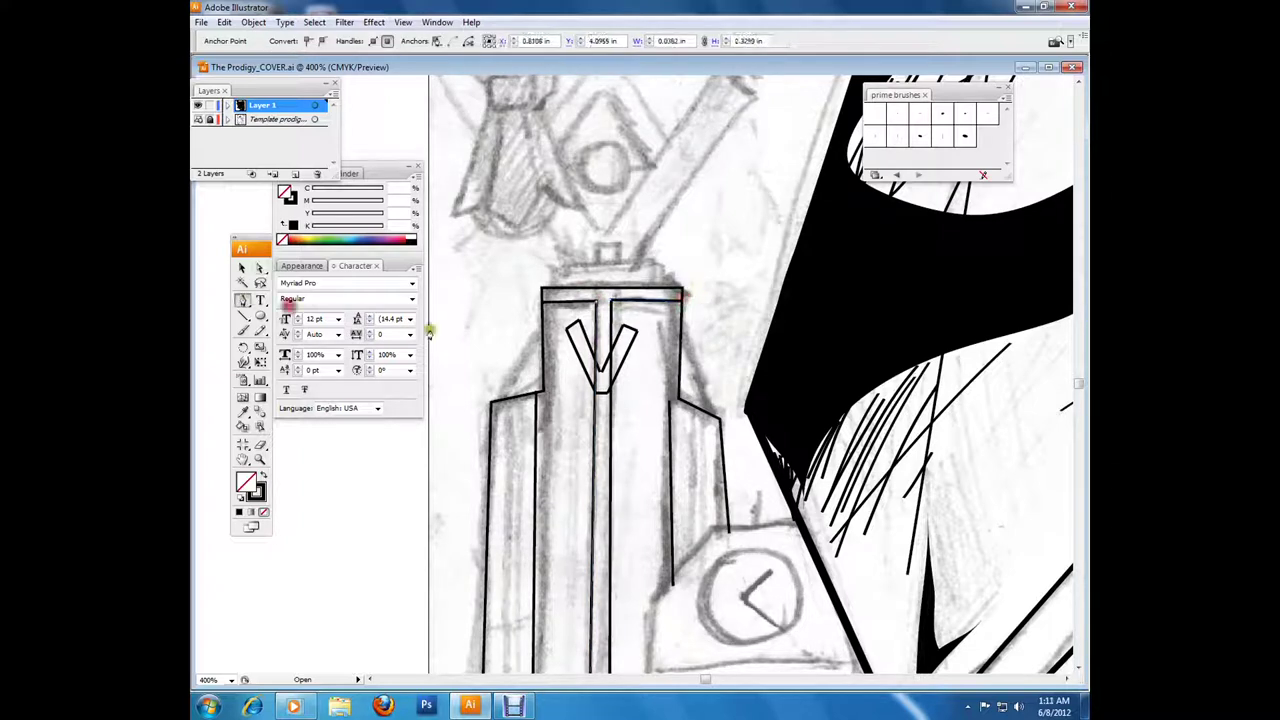
Step: Outline the clock tower with a Pen path
key("p")
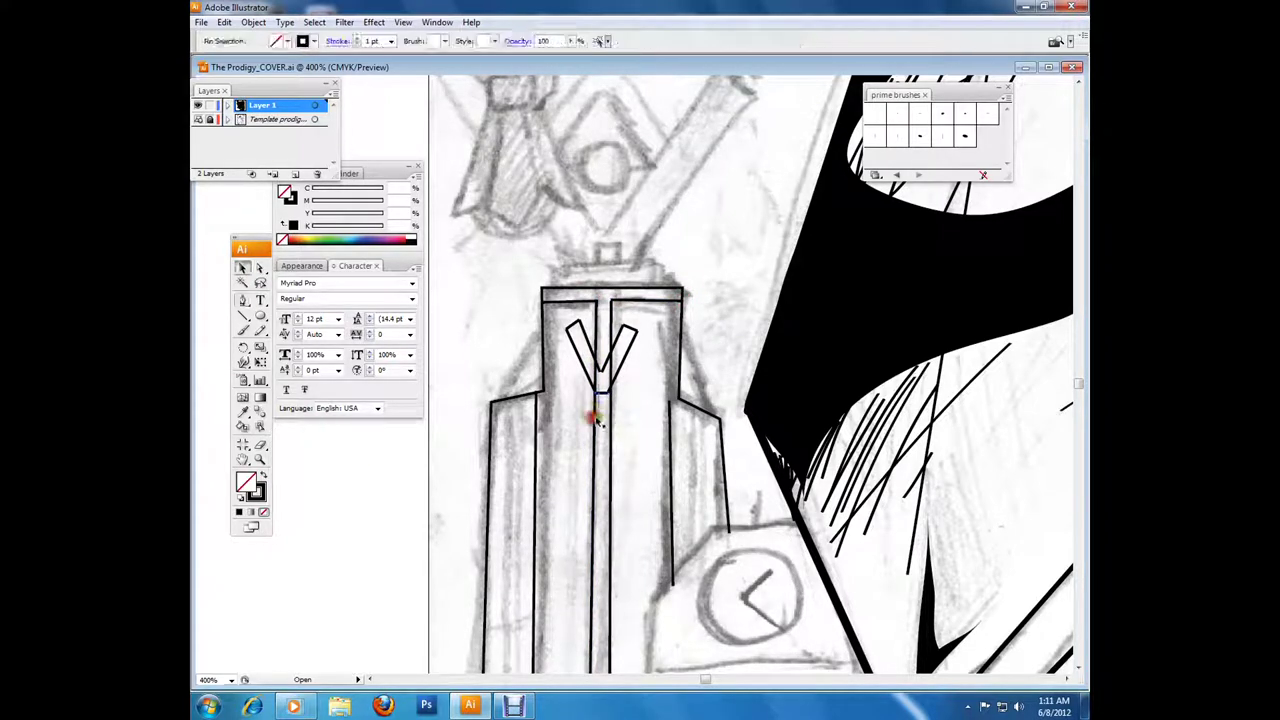
left_click(612, 390)
key("a")
scroll(668, 340, "down", 1)
scroll(668, 340, "down", 4)
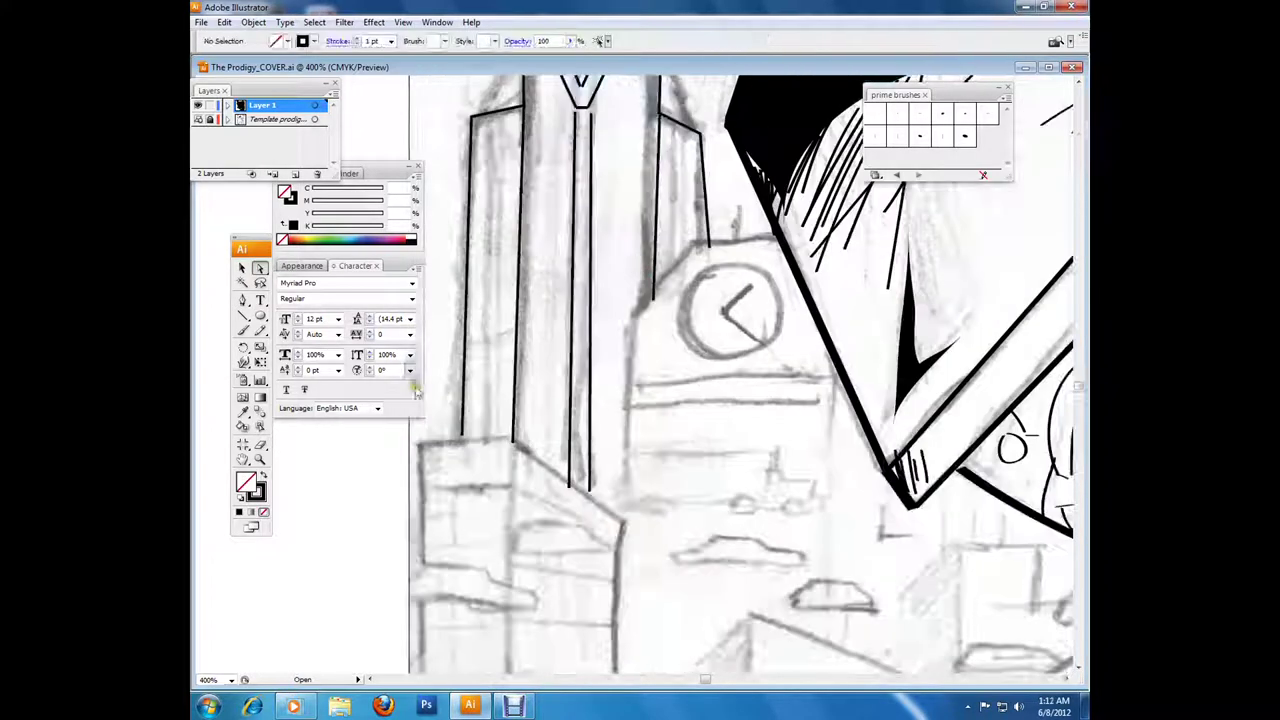
left_click(700, 245)
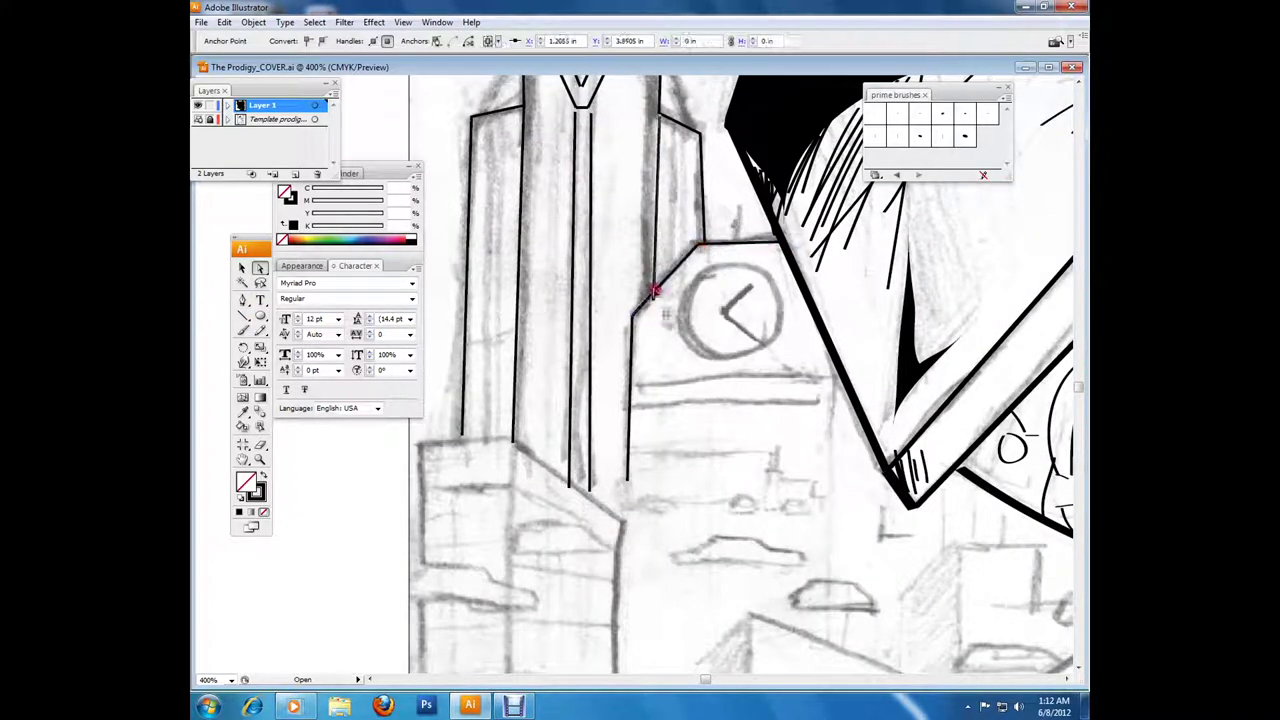
Step: Draw straight lines across the clock tower base and short edges beneath it
key("backslash")
left_click_drag(633, 383, 845, 381)
left_click_drag(630, 408, 850, 403)
mouse_move(640, 452)
left_mouse_down()
mouse_move(772, 450)
mouse_move(640, 498)
left_mouse_up()
left_click_drag(671, 505, 730, 505)
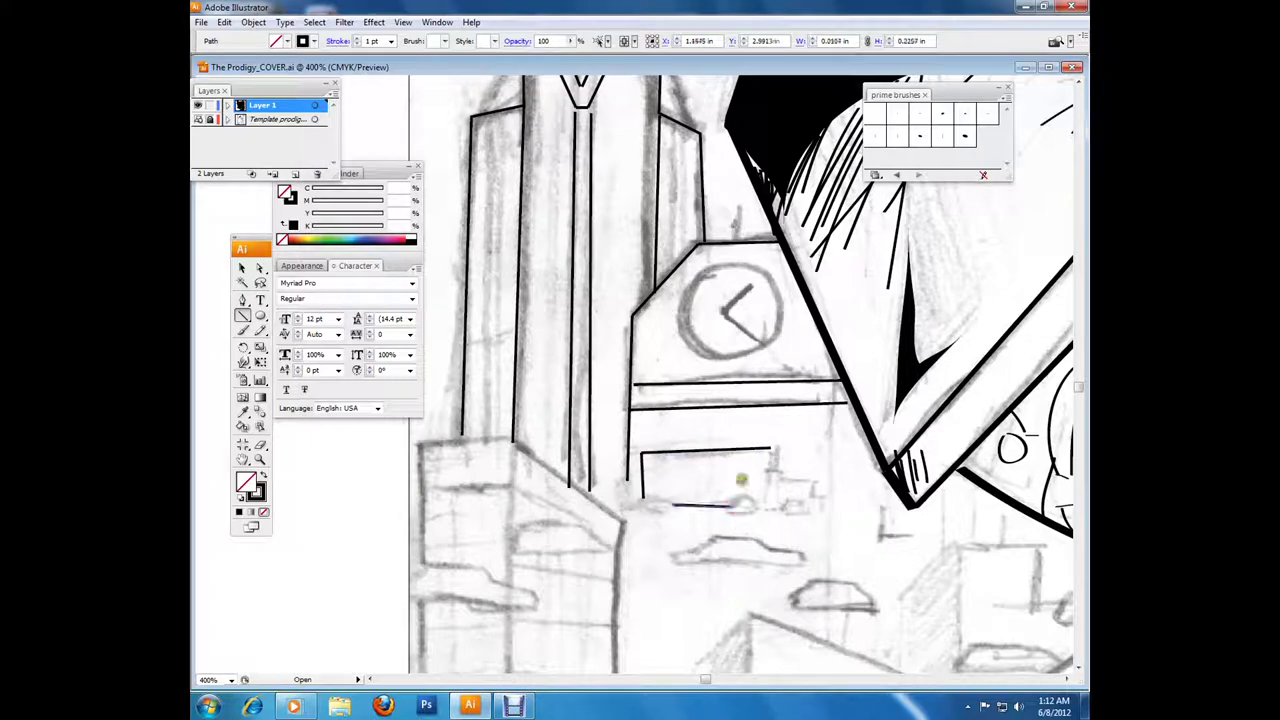
scroll(700, 500, "down", 4)
Step: Ink a tall building's long vertical edge, top edge and diagonal roof edges
left_click_drag(465, 234, 466, 636)
mouse_move(466, 234)
left_mouse_down()
mouse_move(556, 226)
mouse_move(551, 636)
left_mouse_up()
left_click(303, 707)
left_click(303, 707)
key("backslash")
mouse_move(556, 228)
left_mouse_down()
mouse_move(666, 310)
mouse_move(666, 497)
left_mouse_up()
mouse_move(556, 272)
left_mouse_down()
mouse_move(666, 336)
mouse_move(577, 290)
mouse_move(614, 340)
mouse_move(620, 428)
left_mouse_up()
Step: Add vertical edges and a diagonal roof line on the right-hand building
scroll(600, 350, "down", 4)
mouse_move(617, 353)
left_mouse_down()
mouse_move(738, 354)
mouse_move(741, 420)
left_mouse_up()
left_click_drag(580, 292, 656, 301)
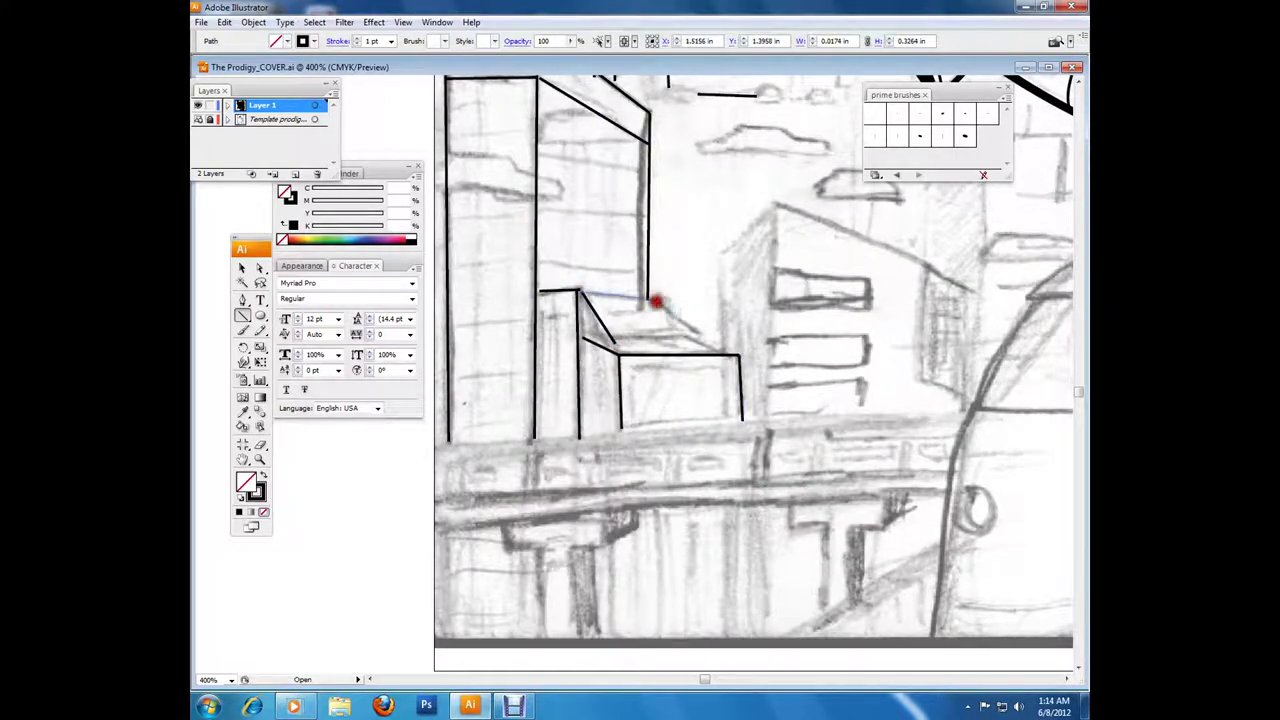
left_click_drag(718, 340, 718, 255)
left_click_drag(718, 255, 778, 205)
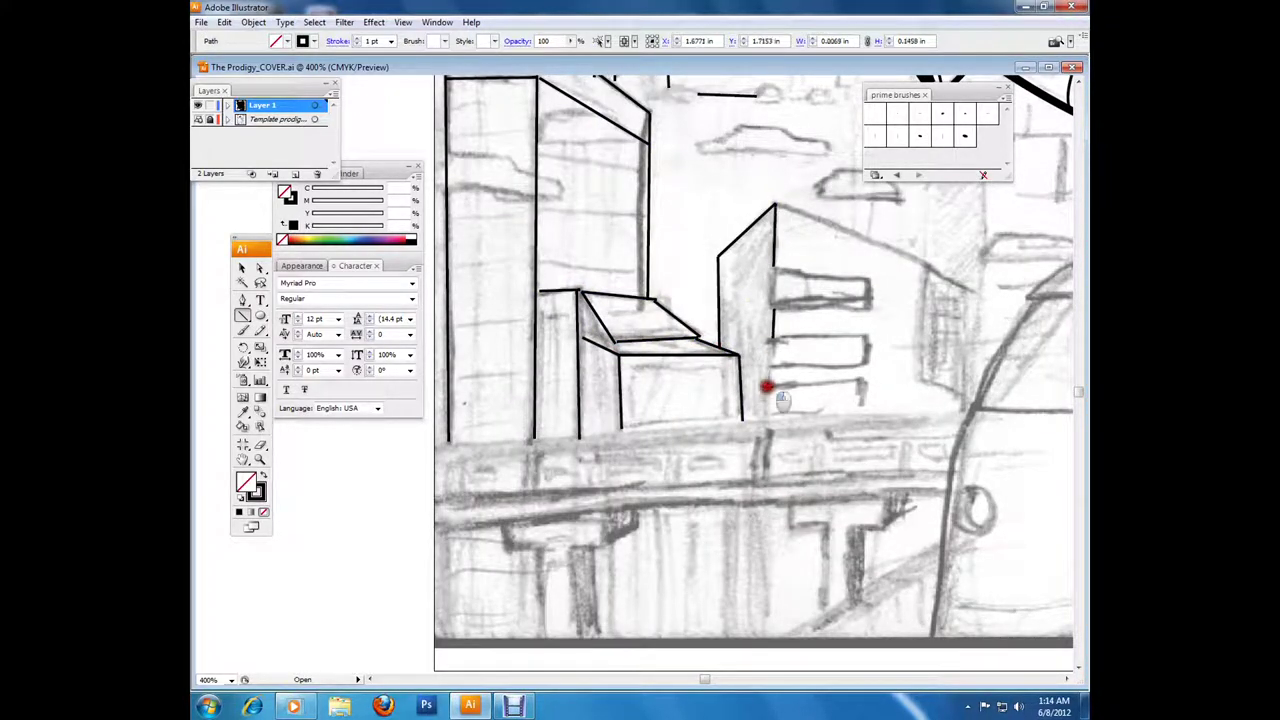
left_click_drag(931, 266, 923, 382)
Step: Draw a long horizontal street line and a window box on the small building
scroll(943, 294, "down", 3)
left_click_drag(470, 335, 970, 336)
scroll(970, 336, "up", 5)
left_click(260, 316)
left_click(330, 306)
left_click_drag(700, 366, 600, 428)
key("a")
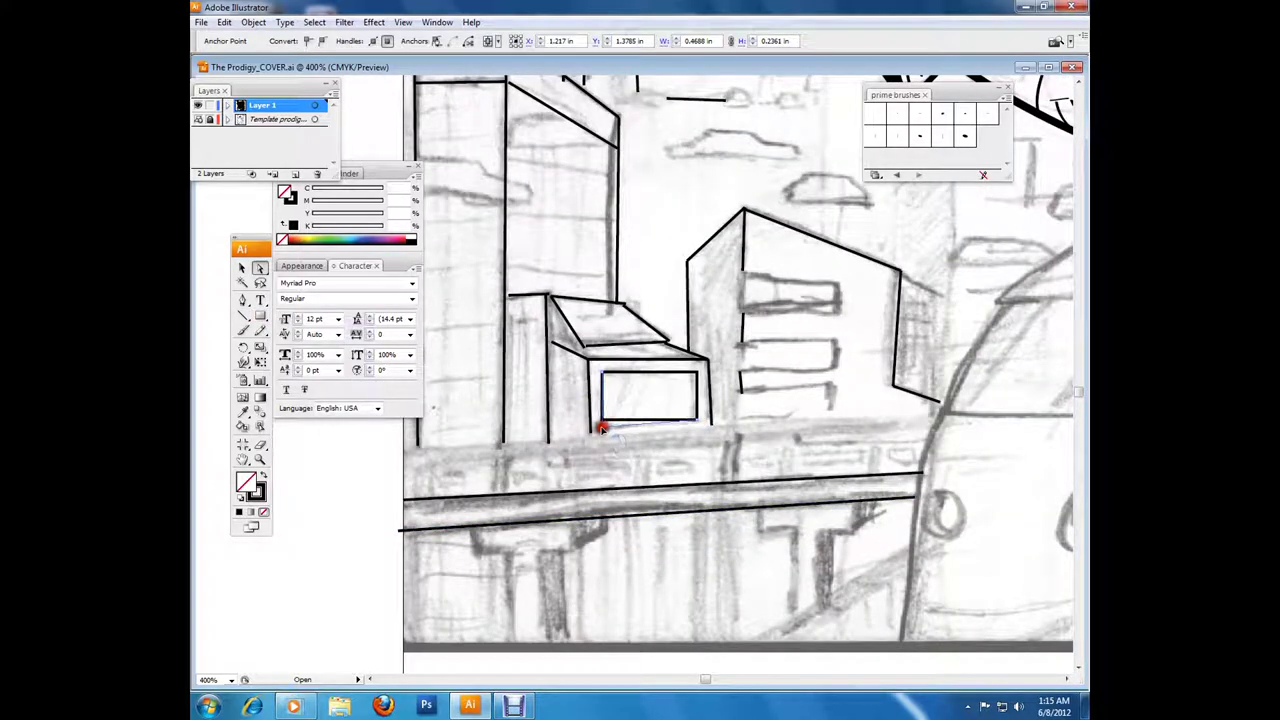
scroll(543, 353, "down", 1)
Step: Draw three stacked window rectangles on the building face
key("m")
left_click_drag(745, 241, 850, 280)
left_click_drag(745, 313, 845, 338)
left_click_drag(744, 361, 846, 383)
key("a")
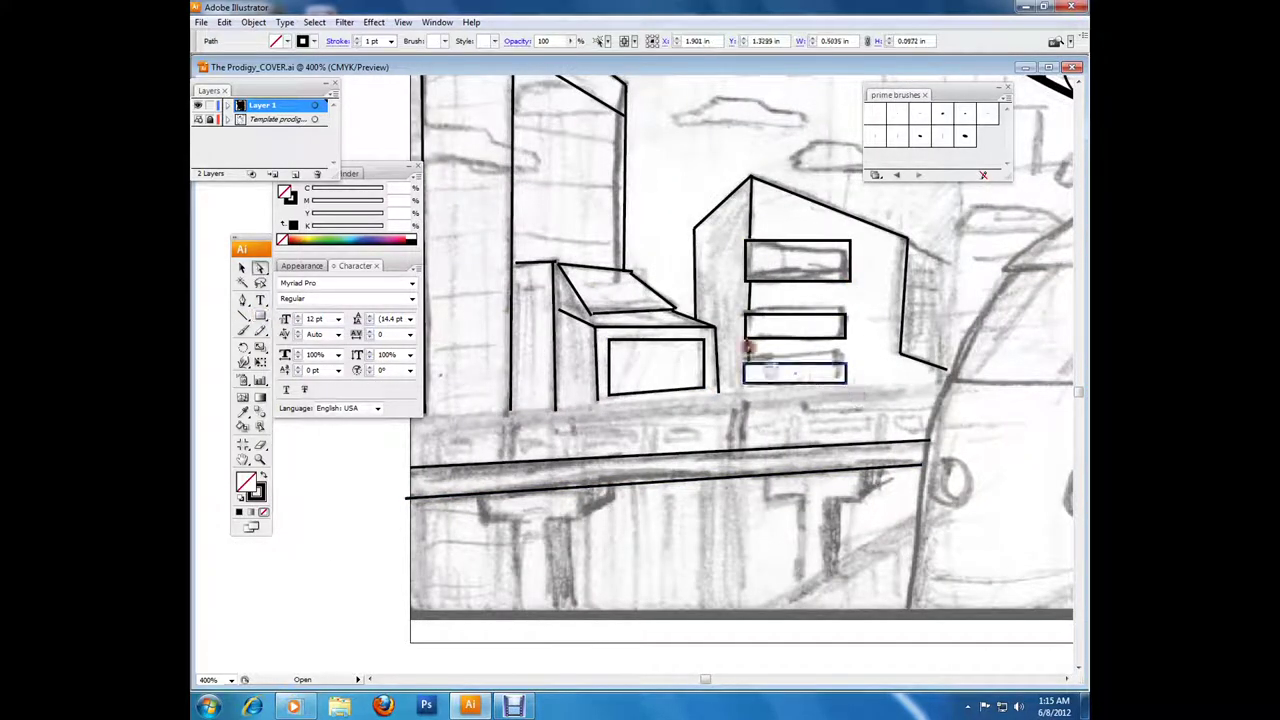
left_click(812, 250)
Step: Ink the vertical sides, top and slanted top-left edge of the building near the train
scroll(740, 370, "right", 5)
left_click_drag(657, 425, 665, 163)
left_click_drag(665, 162, 752, 164)
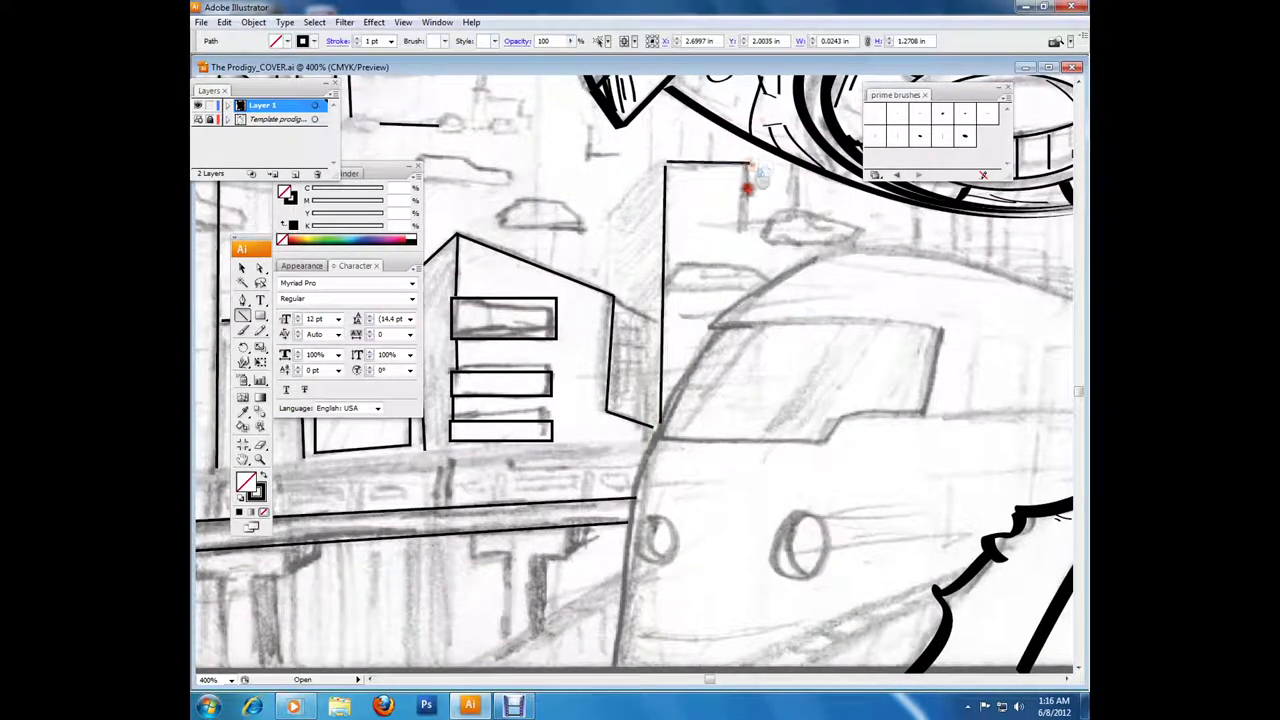
scroll(1006, 272, "down", 1)
left_click_drag(645, 130, 616, 144)
mouse_move(616, 145)
left_mouse_down()
mouse_move(613, 275)
mouse_move(627, 290)
mouse_move(632, 395)
left_mouse_up()
left_click(651, 260, "ctrl")
Step: Add a straight window frame edge line on the building face
scroll(700, 240, "up", 3)
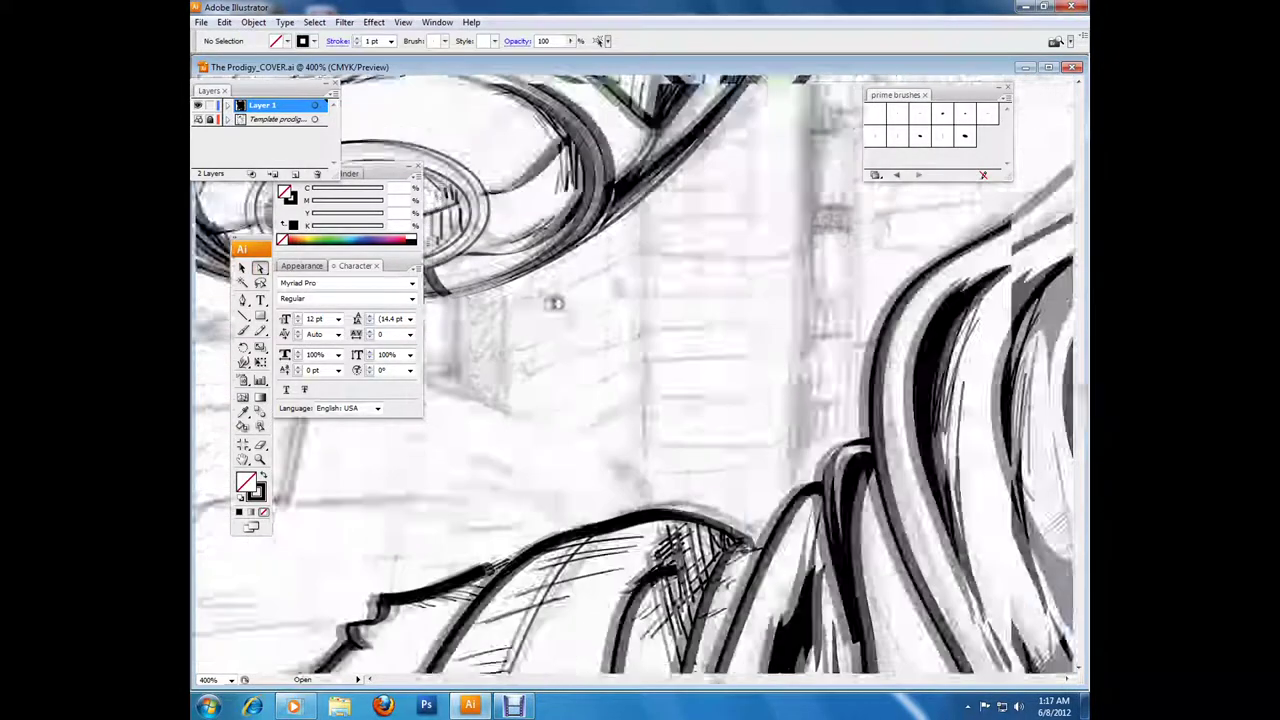
scroll(750, 230, "right", 5)
key("backslash")
scroll(814, 219, "down", 5)
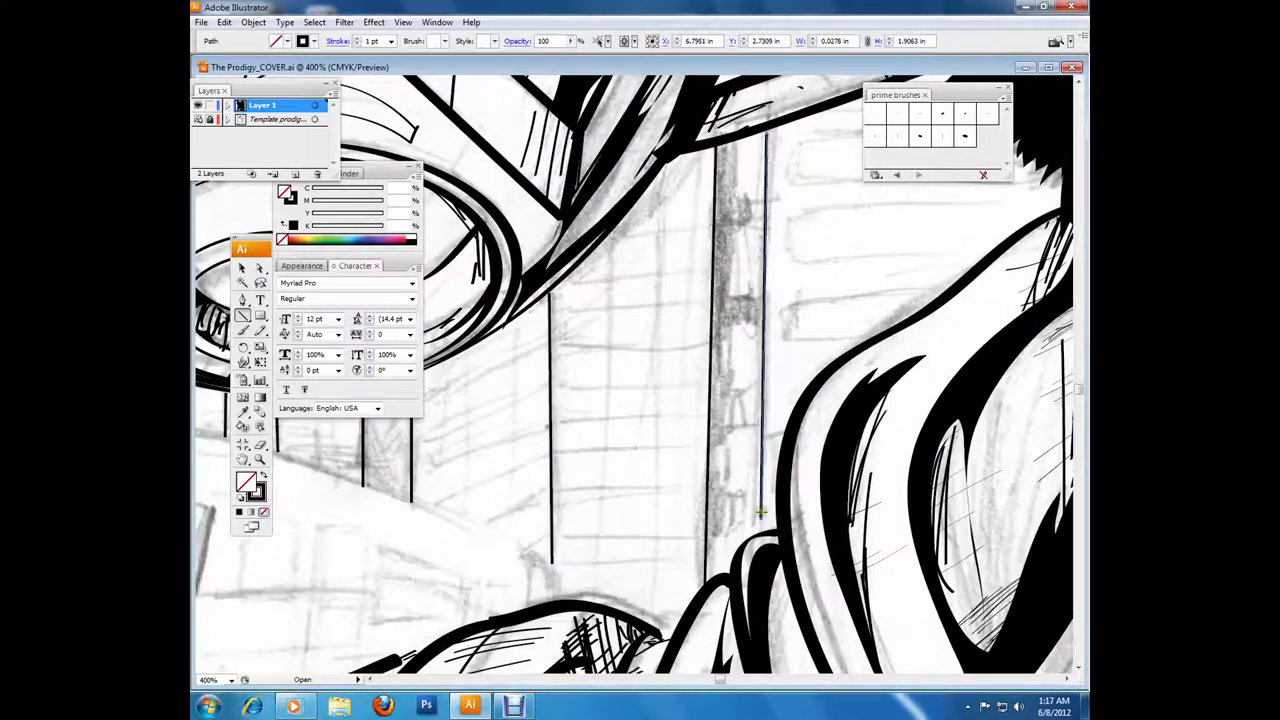
left_click(553, 308, "ctrl")
scroll(553, 308, "left", 1)
key("backslash")
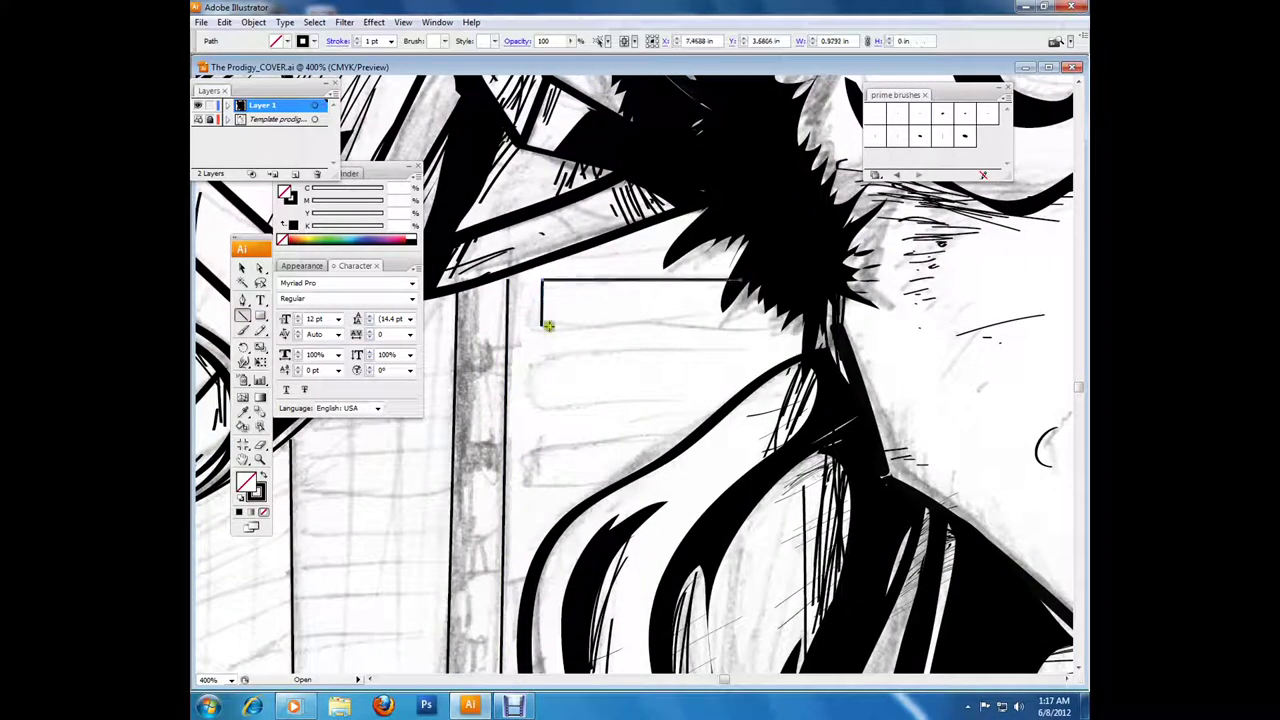
left_click_drag(600, 441, 676, 436)
Step: Adjust a window-grid point and draw a floor line across the building face
scroll(676, 436, "down", 3)
scroll(676, 436, "left", 4)
scroll(691, 320, "up", 2)
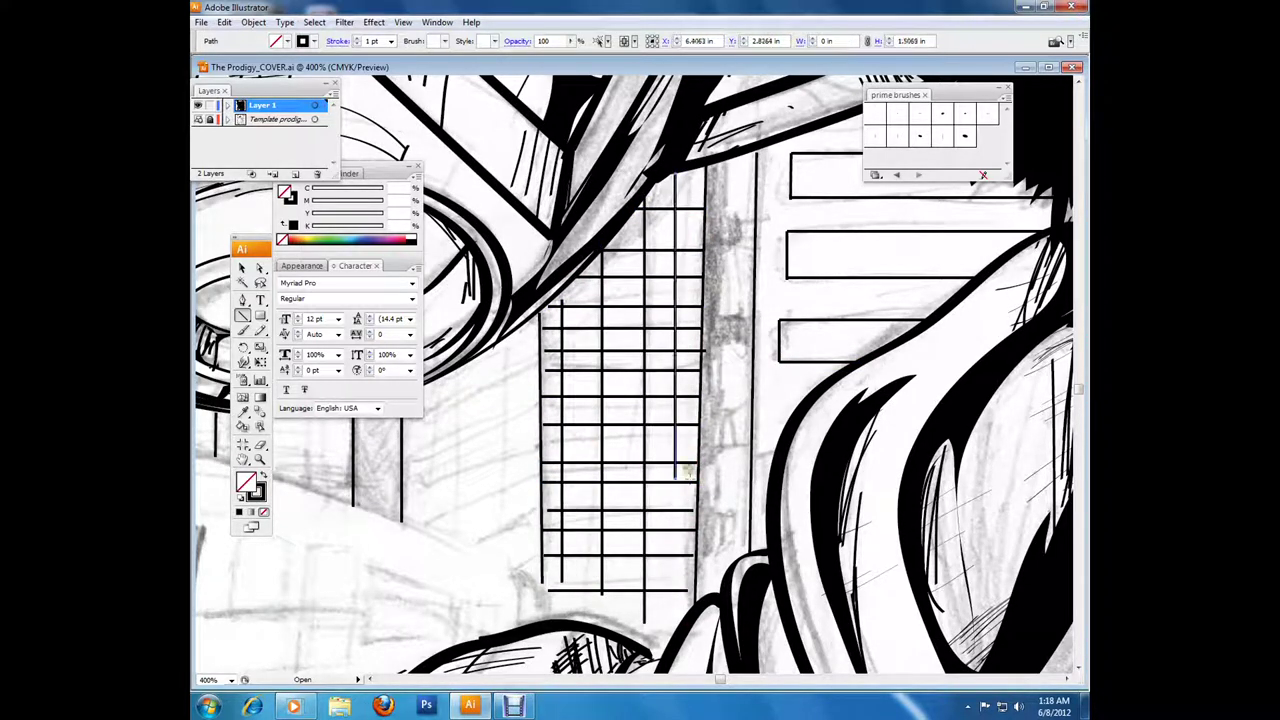
key("a")
left_click(676, 508)
key("backslash")
scroll(614, 531, "left", 3)
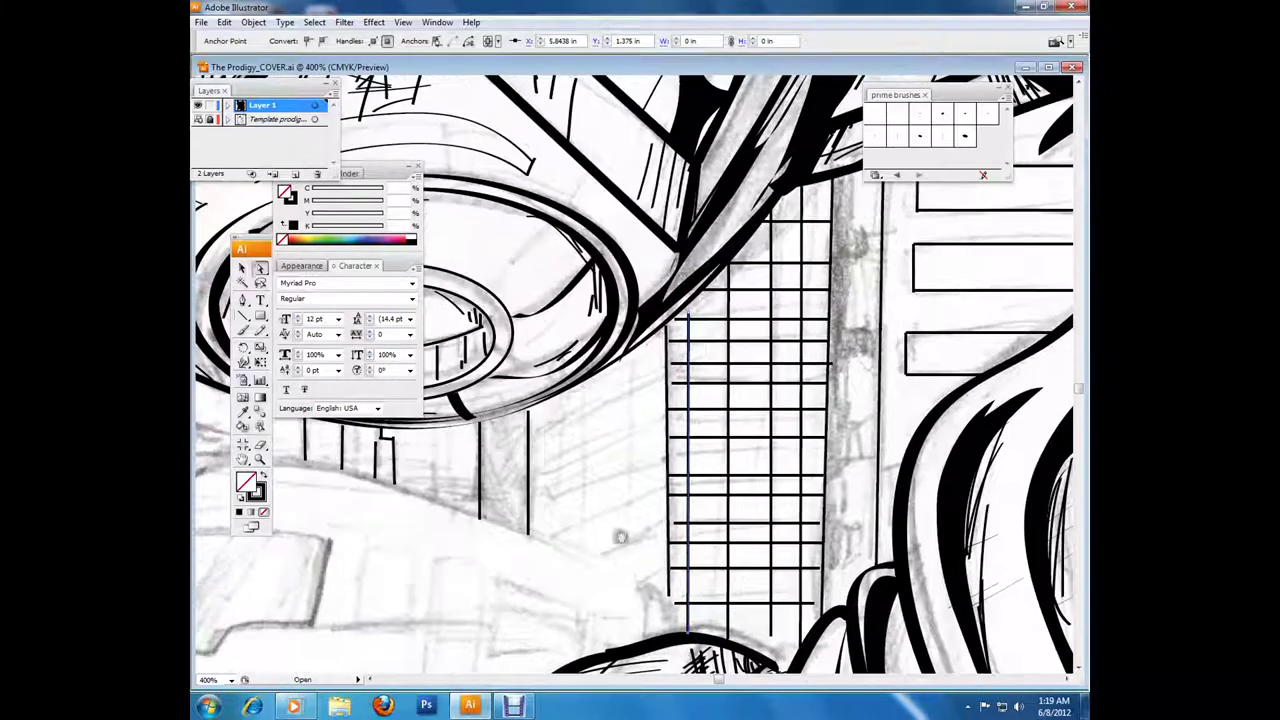
left_click_drag(528, 433, 665, 395)
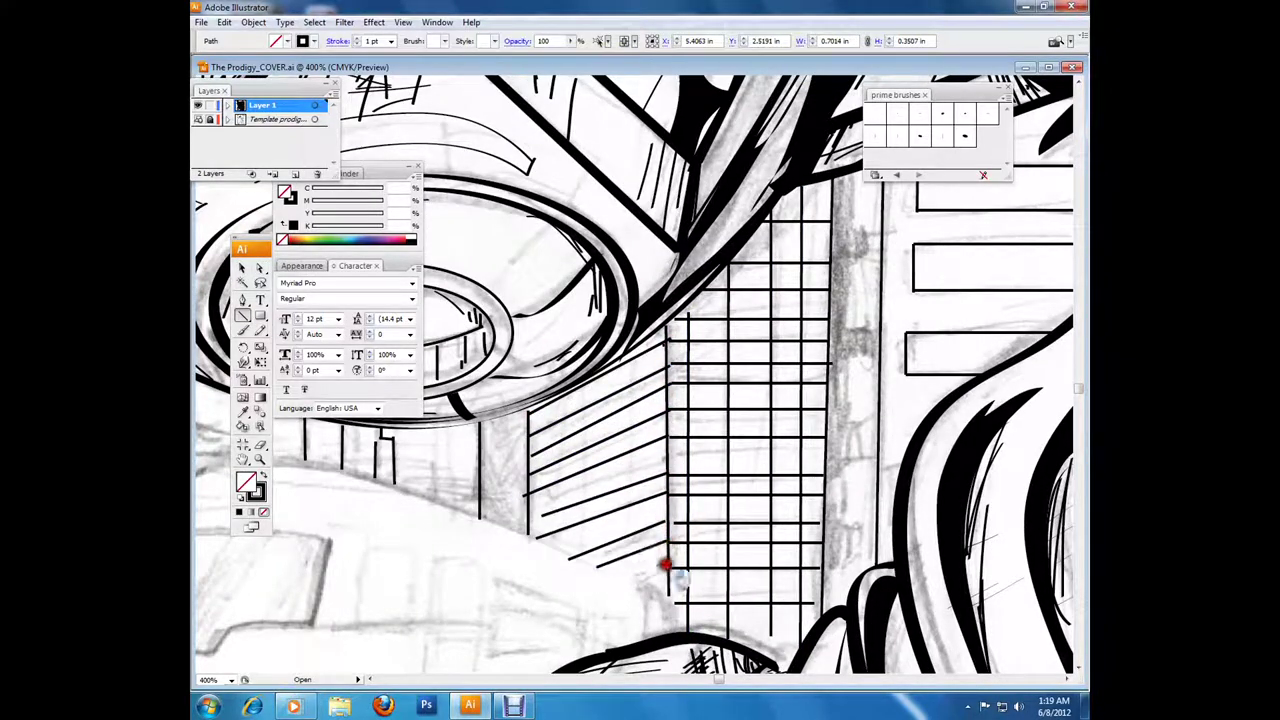
Step: Zoom out to the full cover, then zoom in on the saucer and buildings
key("ctrl+0")
key("Return")
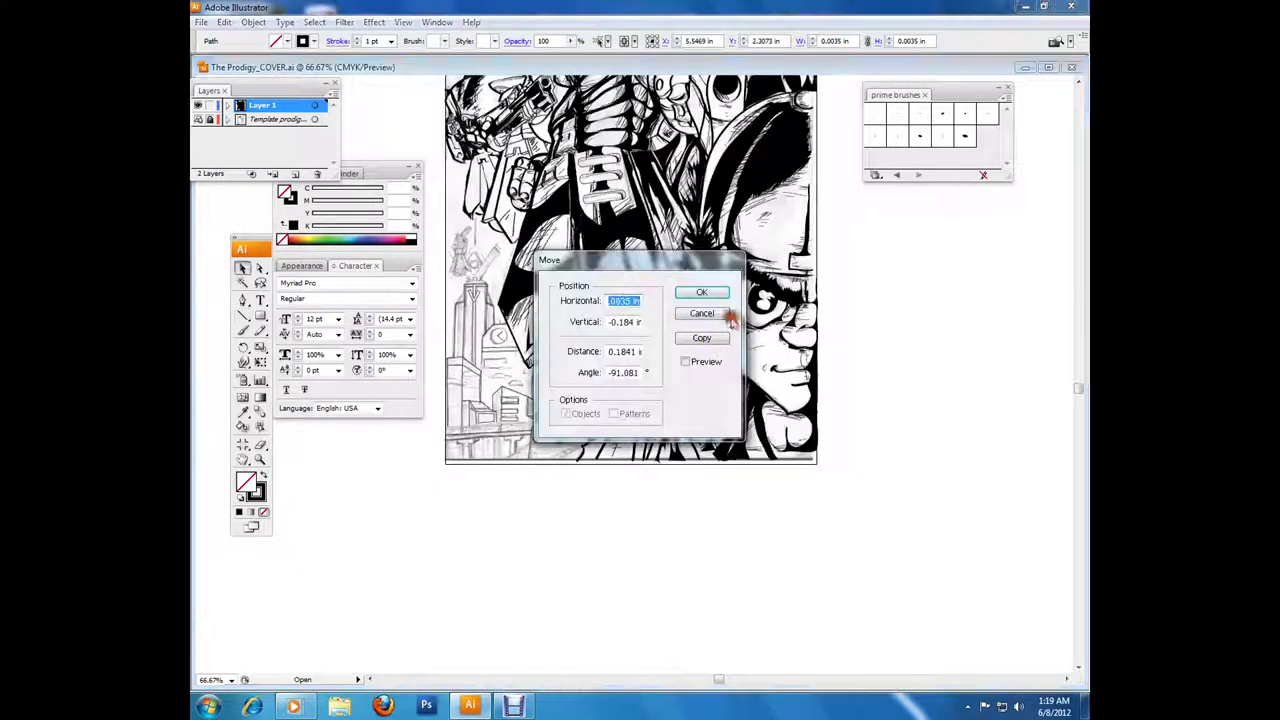
key("Escape")
left_click(259, 458)
left_click_drag(560, 340, 660, 420)
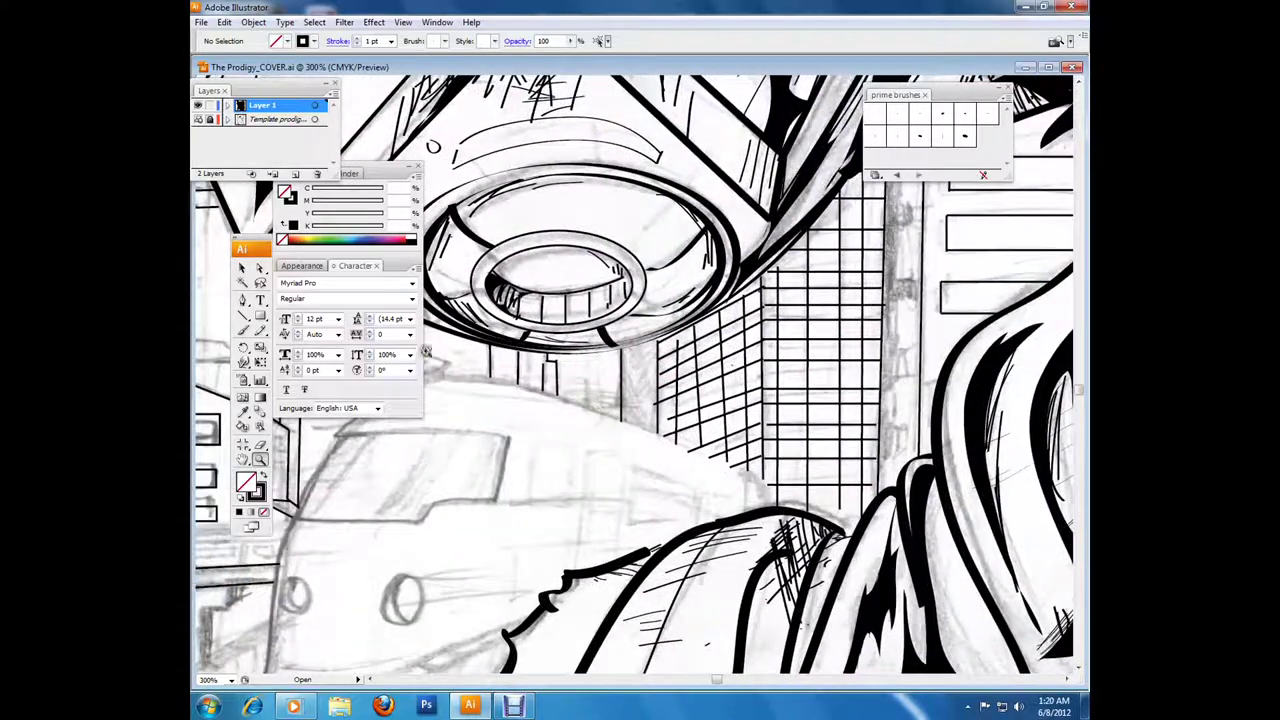
key("v")
key("v")
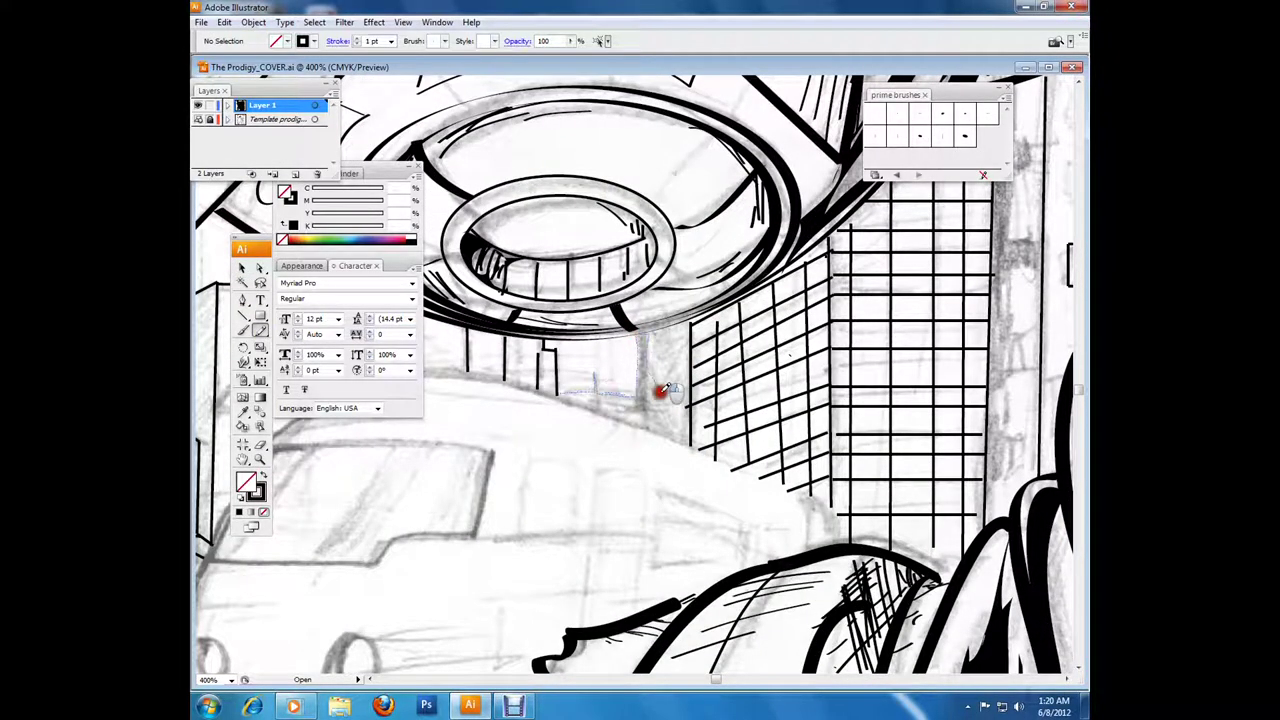
Step: Paint black silhouette shapes filling the area beneath the saucer
left_click_drag(600, 410, 680, 430)
left_click_drag(640, 335, 662, 413)
left_click_drag(662, 354, 675, 425)
left_click_drag(655, 330, 614, 420)
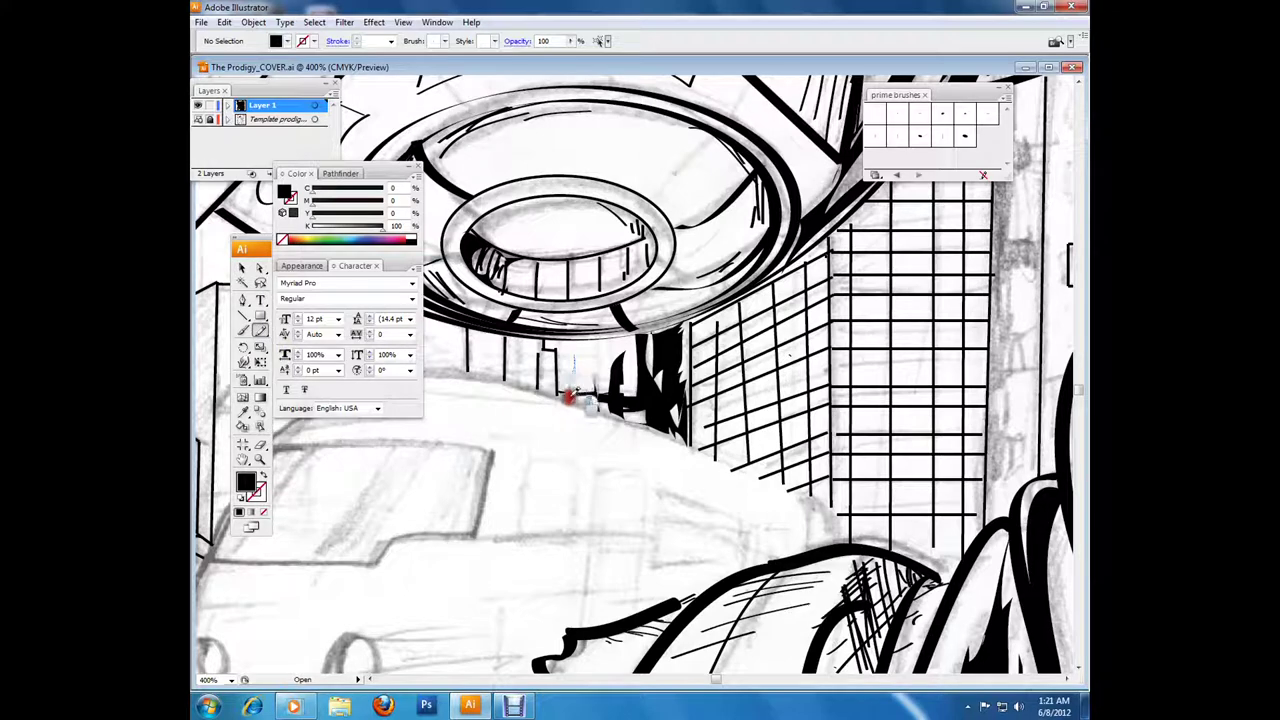
Step: Add short thin straight lines below the saucer
key("backslash")
left_click_drag(573, 358, 573, 400)
left_click_drag(644, 366, 638, 367)
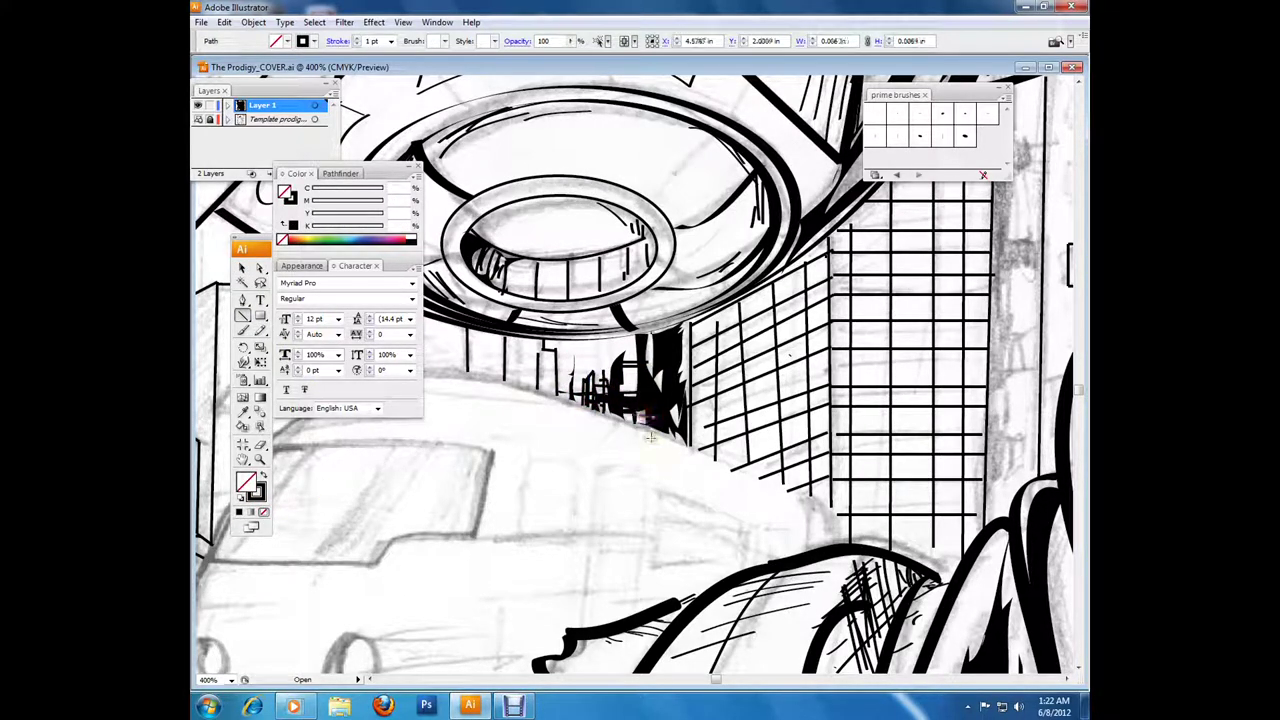
left_click(655, 372)
key("Escape")
key("shift+b")
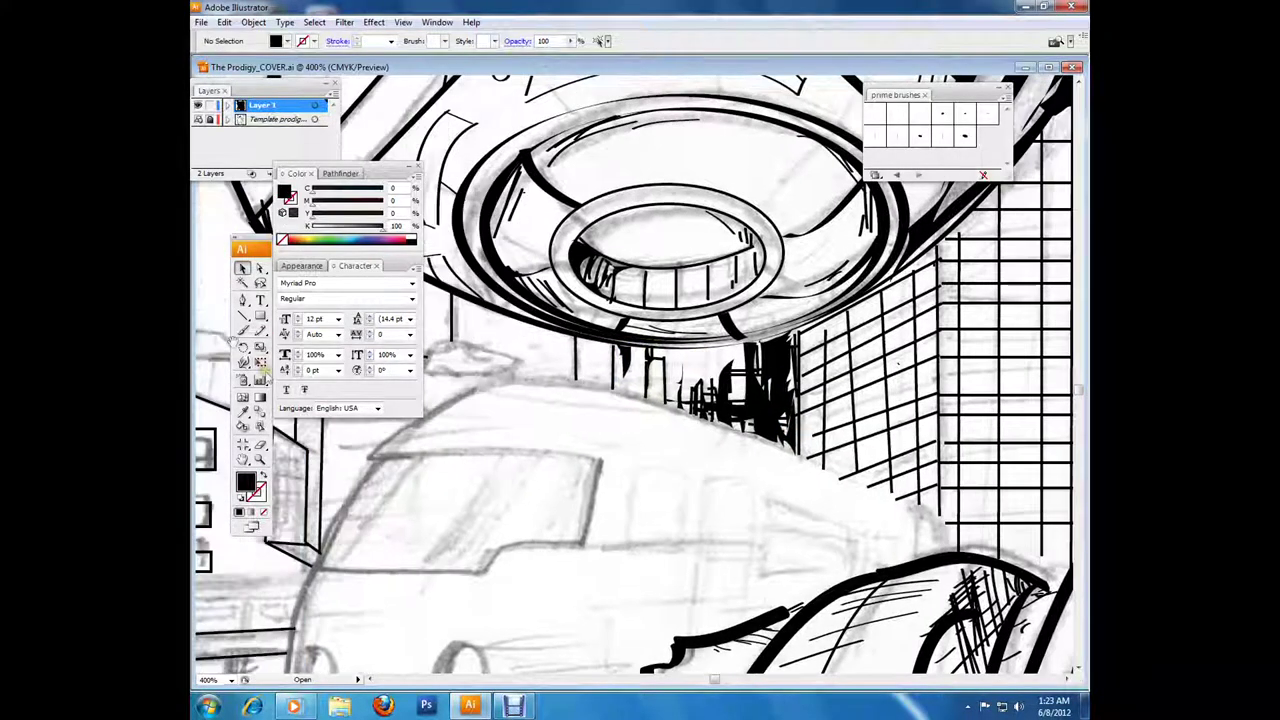
left_click(242, 330)
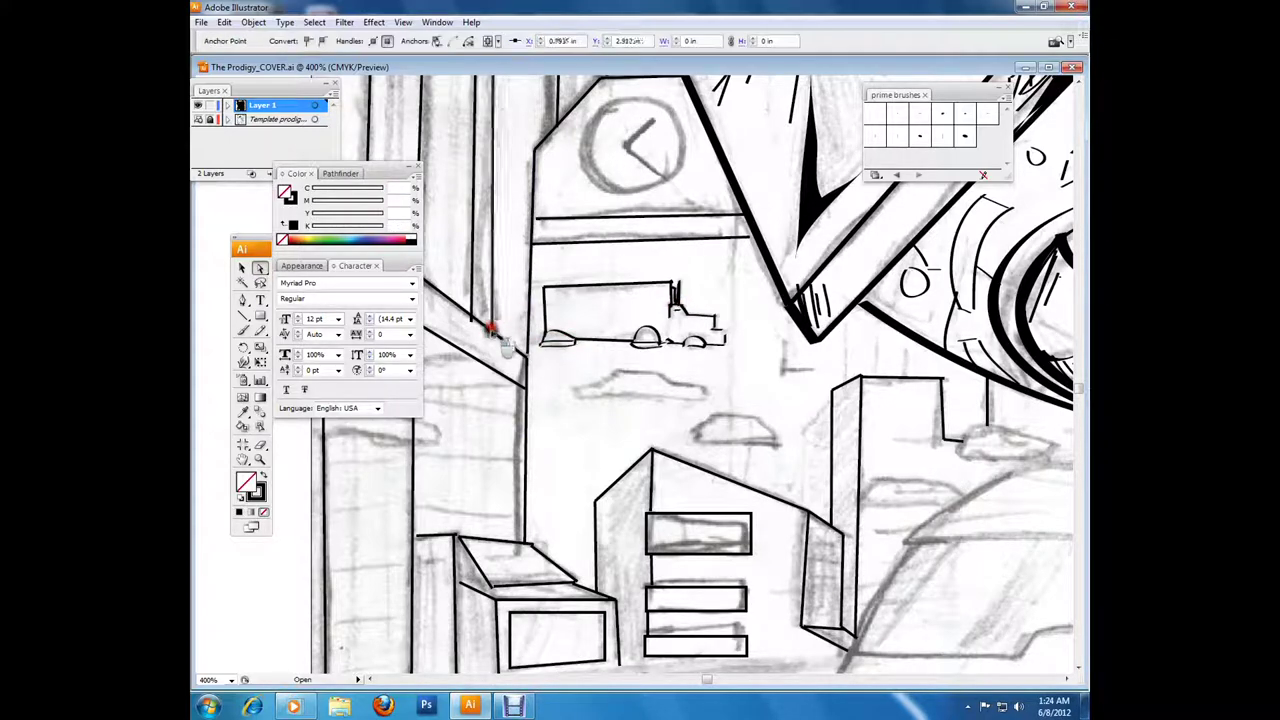
Step: Outline the first flying car near the clock tower with the Pencil
mouse_move(556, 446)
left_mouse_down()
mouse_move(570, 378)
mouse_move(730, 328)
left_mouse_up()
key("p")
left_click(590, 320, "ctrl")
key("ctrl+shift+a")
left_click_drag(590, 320, 698, 270)
key("n")
left_click_drag(608, 232, 596, 266)
left_click_drag(720, 266, 722, 268)
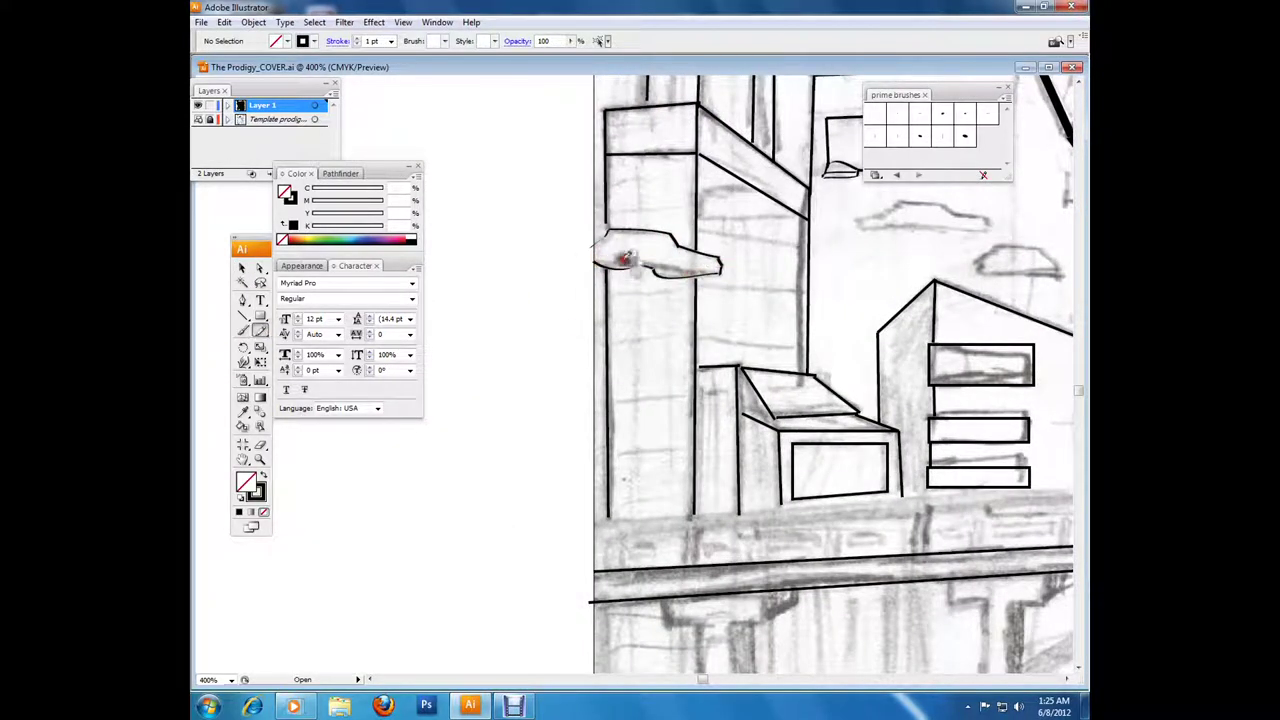
Step: Ink the car's underside and trace the second car right of the building, including its roof
key("shift+x")
left_click_drag(858, 227, 553, 388)
key("b")
left_click_drag(641, 390, 684, 384)
key("ctrl+shift+a")
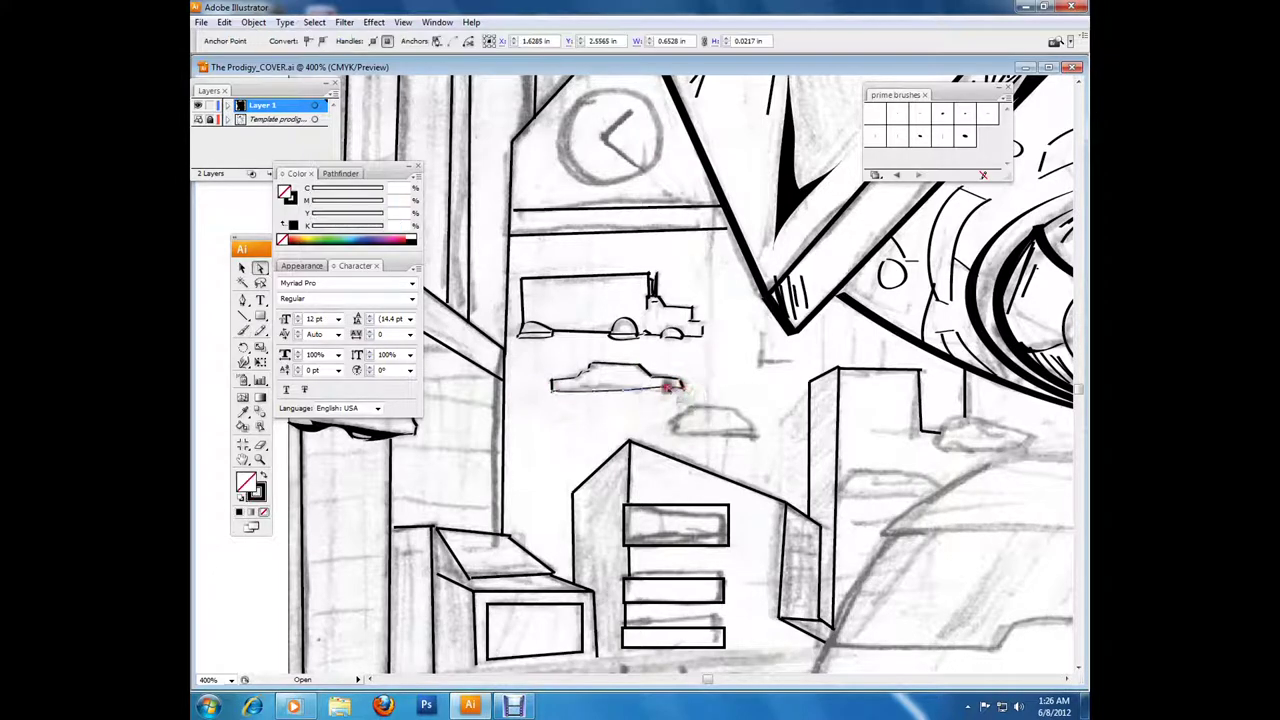
left_click_drag(772, 434, 772, 446)
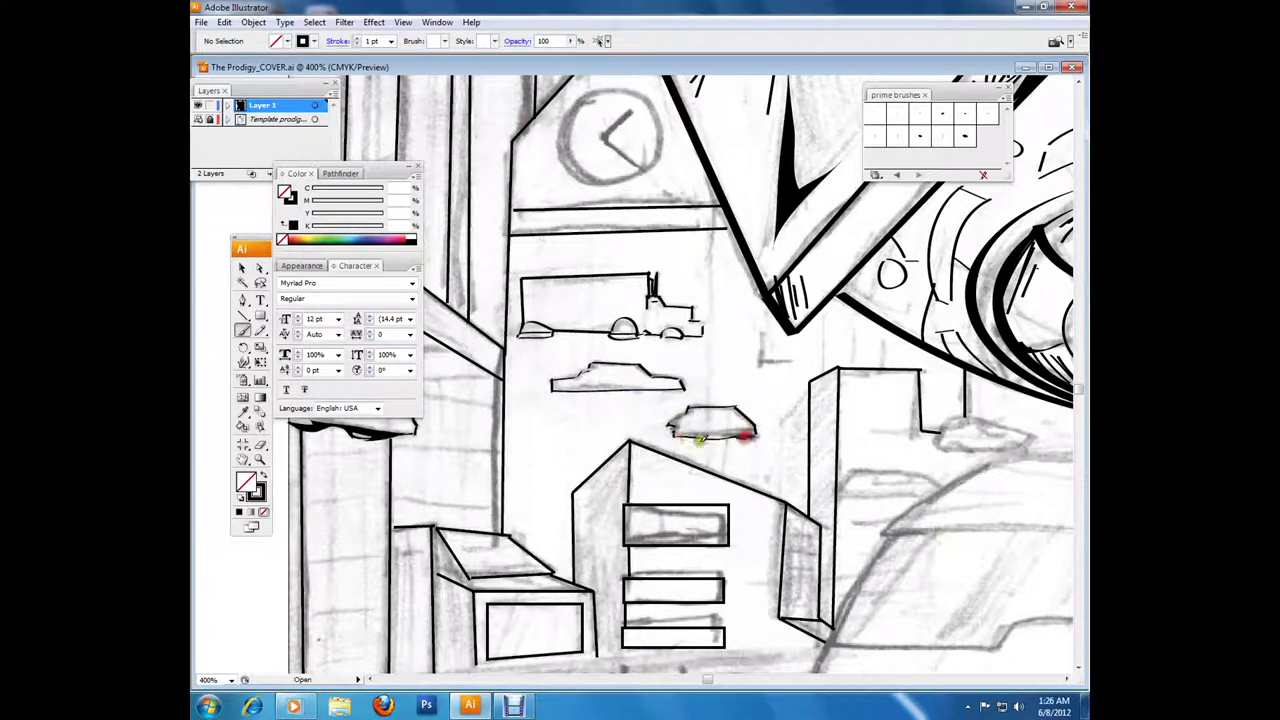
left_click_drag(770, 362, 618, 265)
mouse_move(823, 329)
left_mouse_down()
mouse_move(831, 349)
mouse_move(814, 329)
mouse_move(870, 345)
left_mouse_up()
mouse_move(708, 393)
left_mouse_down()
mouse_move(685, 395)
mouse_move(788, 385)
left_mouse_up()
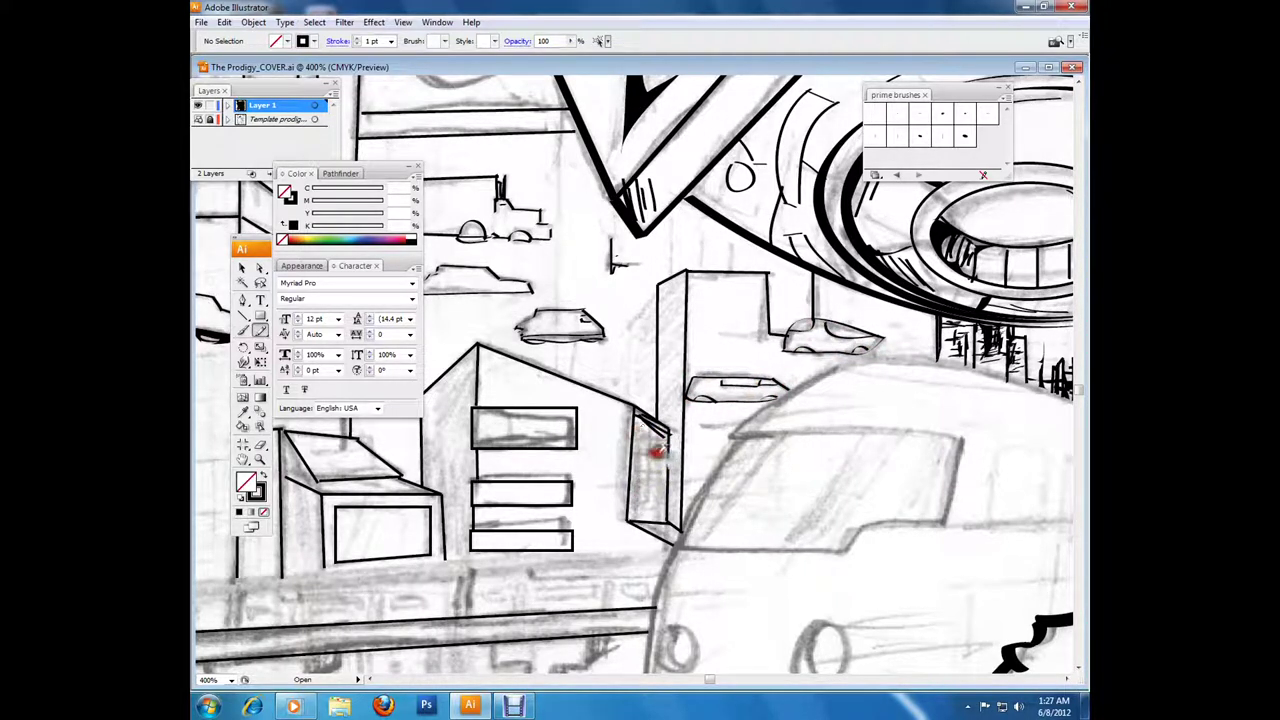
Step: Paint solid black strokes over the narrow building sign and its edge
mouse_move(652, 492)
left_mouse_down()
mouse_move(648, 440)
mouse_move(650, 515)
left_mouse_up()
left_click_drag(640, 425, 655, 510)
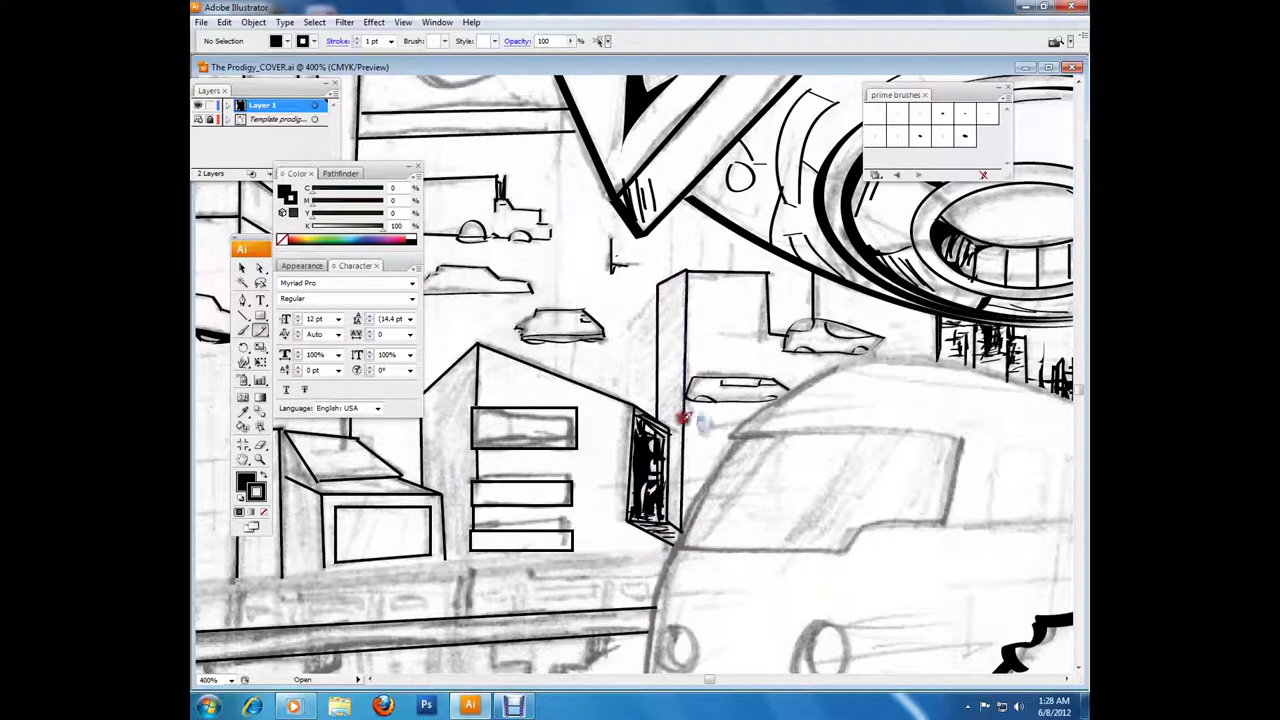
left_click_drag(657, 290, 650, 535)
key("ctrl+1")
left_click_drag(580, 381, 588, 425)
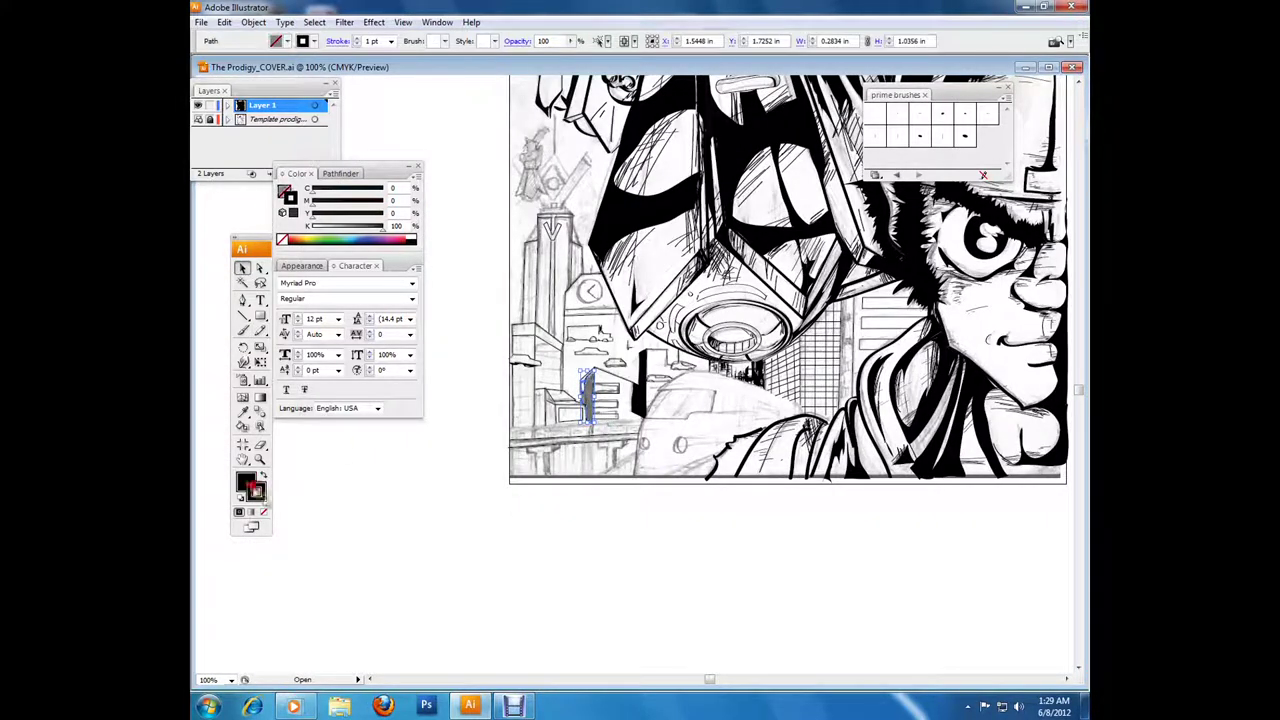
Step: Paint a black T-shaped support pillar under the elevated track at lower left
key("v")
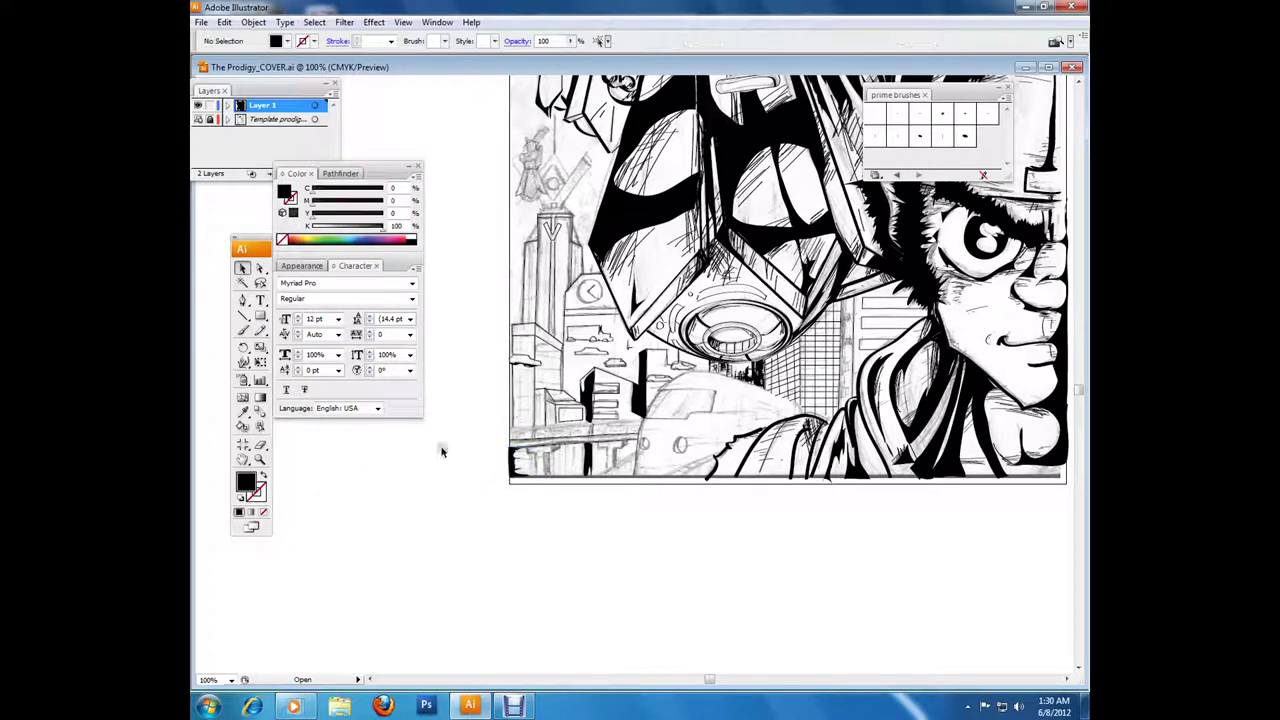
key("ctrl+plus")
key("ctrl+plus")
key("ctrl+plus")
left_click_drag(494, 397, 490, 447)
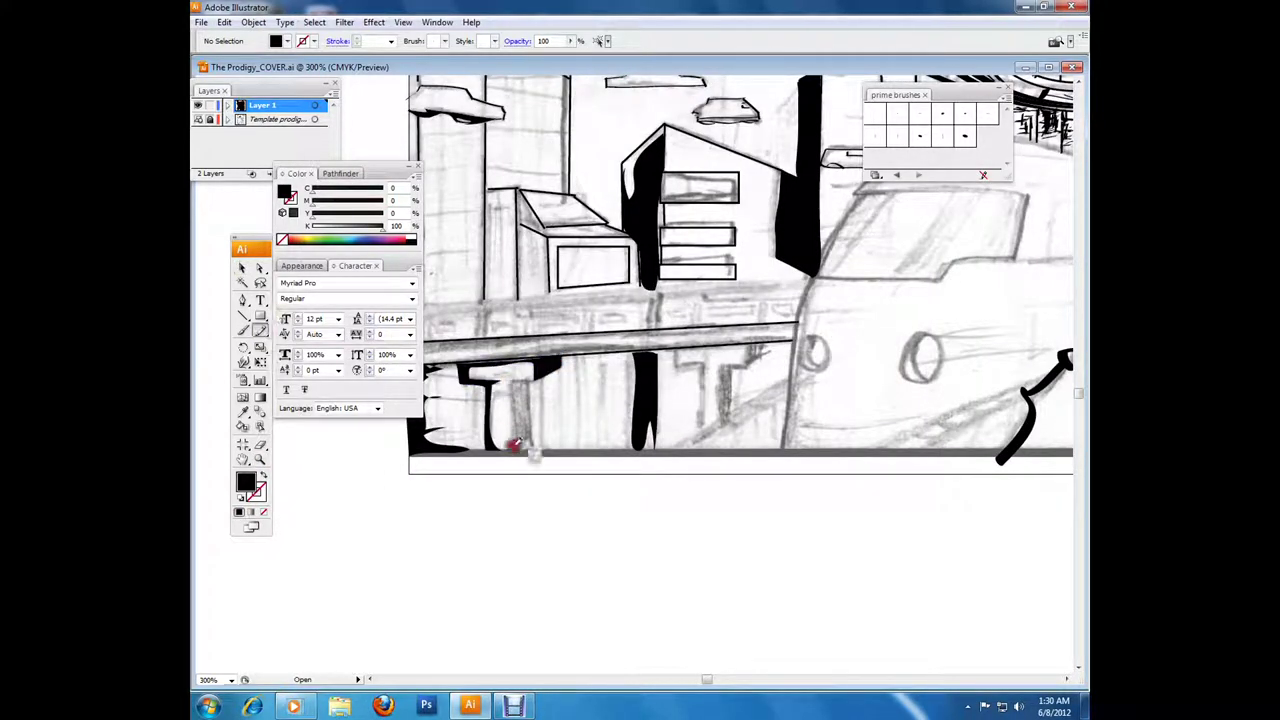
left_click_drag(518, 380, 524, 448)
key("v")
key("b")
left_click_drag(462, 375, 556, 372)
left_click_drag(412, 440, 470, 473)
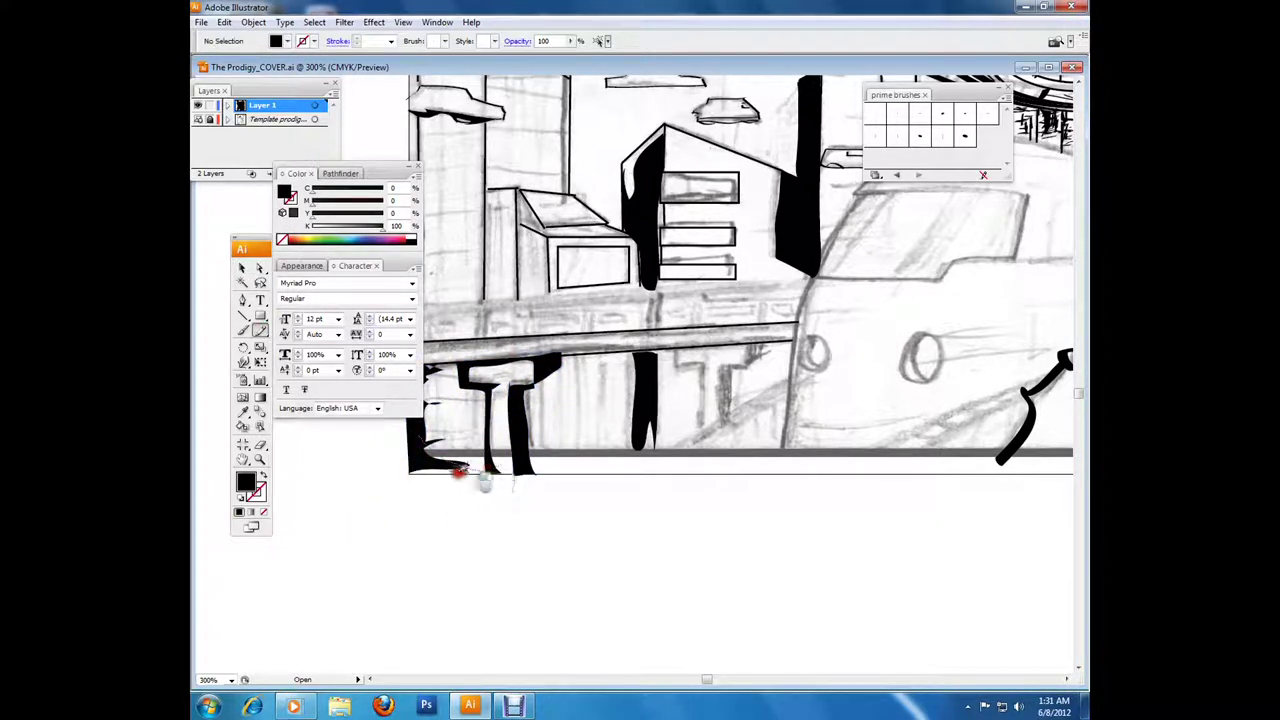
Step: Paint a second T-shaped support and a diagonal line beneath the supports
scroll(502, 395, "up", 3)
scroll(502, 395, "right", 3)
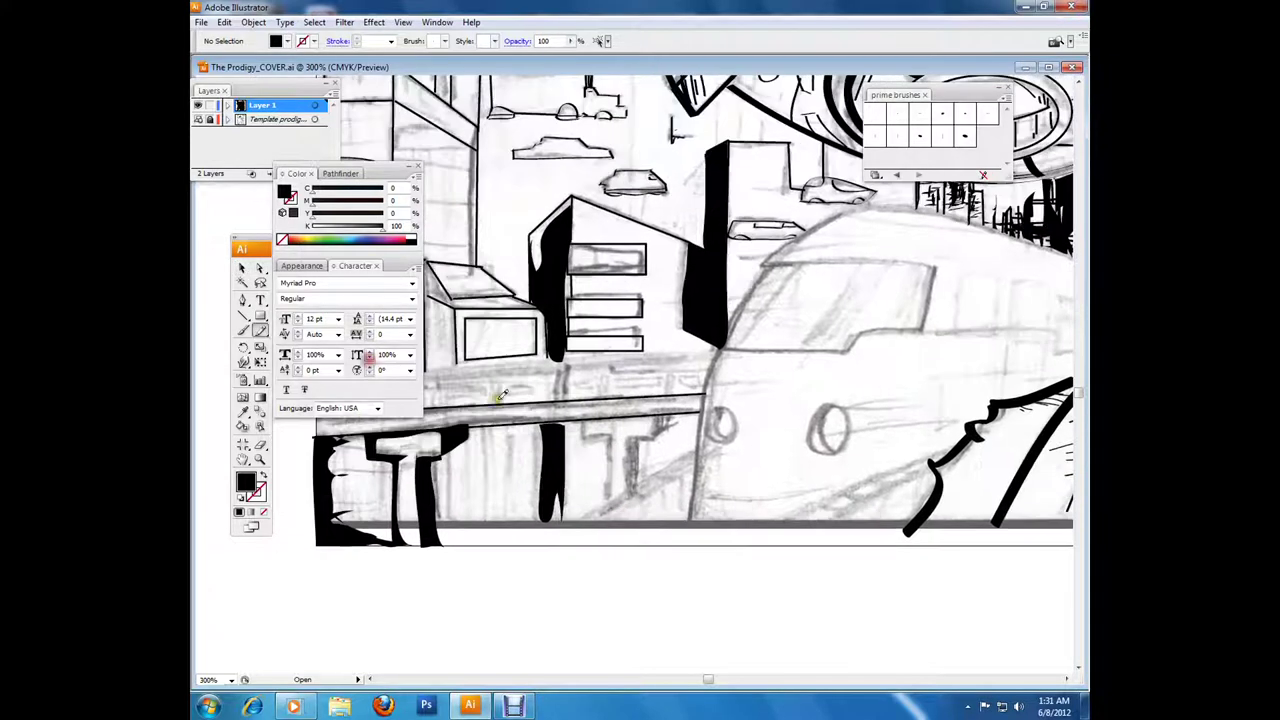
mouse_move(611, 484)
left_mouse_down()
mouse_move(602, 428)
mouse_move(580, 432)
left_mouse_up()
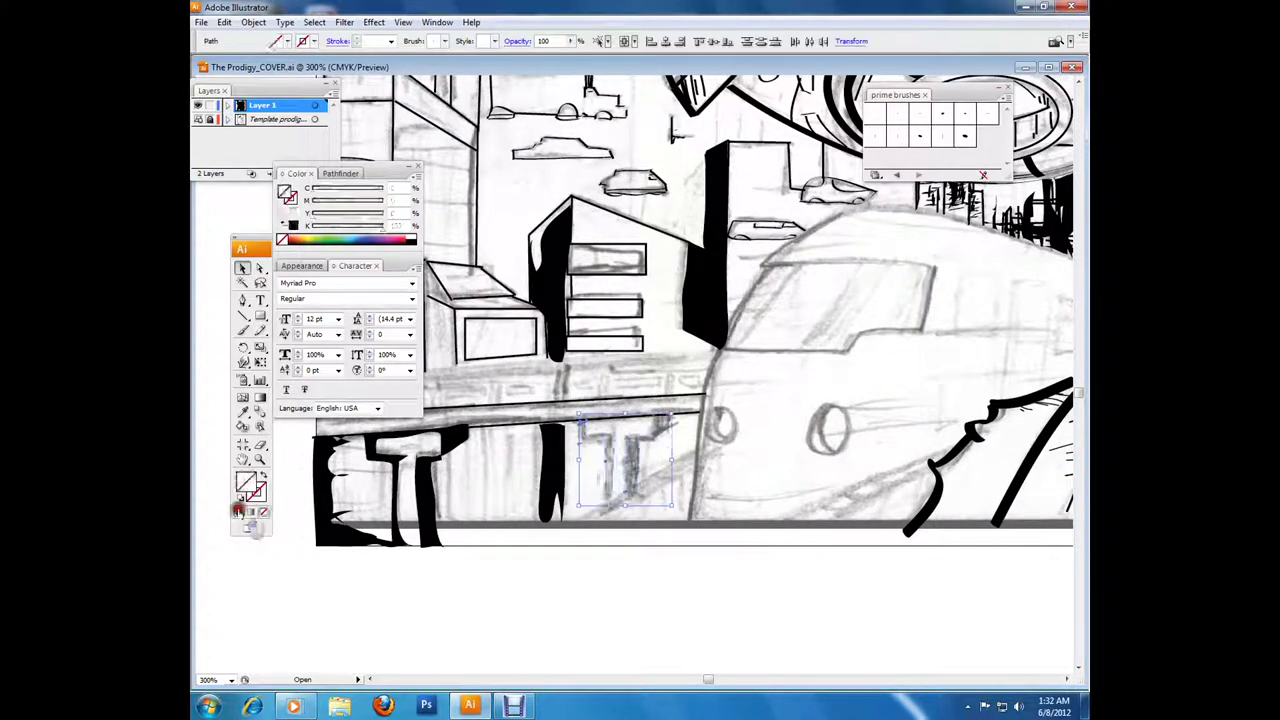
key("backslash")
left_click_drag(578, 522, 700, 440)
Step: Draw a diagonal rail line beneath the train and move its end point down-left
key("p")
left_click(790, 515)
left_click(950, 455)
key("a")
left_click(792, 520)
left_click_drag(792, 520, 759, 550)
left_click(676, 480)
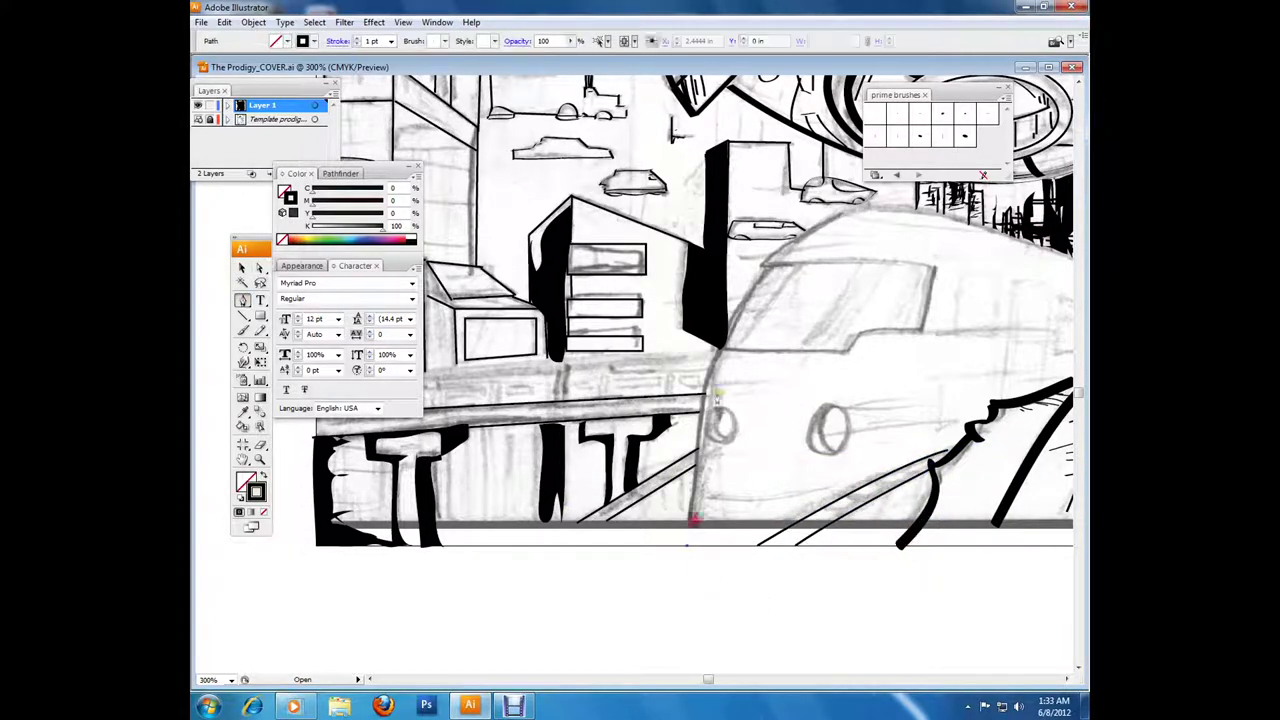
Step: Reshape the curve of the train's front outline
left_click(686, 548)
scroll(800, 260, "right", 5)
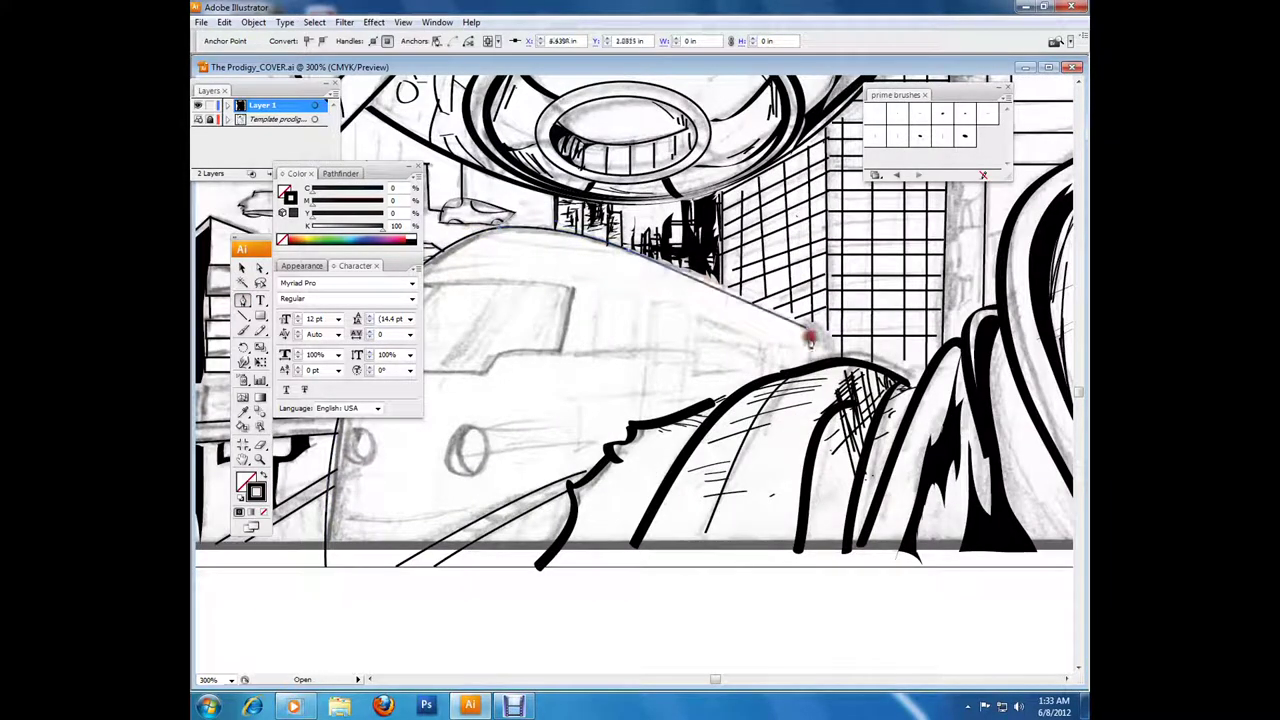
scroll(806, 328, "left", 5)
left_click_drag(606, 330, 636, 318)
left_click(610, 318)
Step: Trace the train's front window outline as a new path with the Pen tool
key("p")
left_click(657, 240)
left_click(830, 243)
left_click(819, 305)
left_click(751, 311)
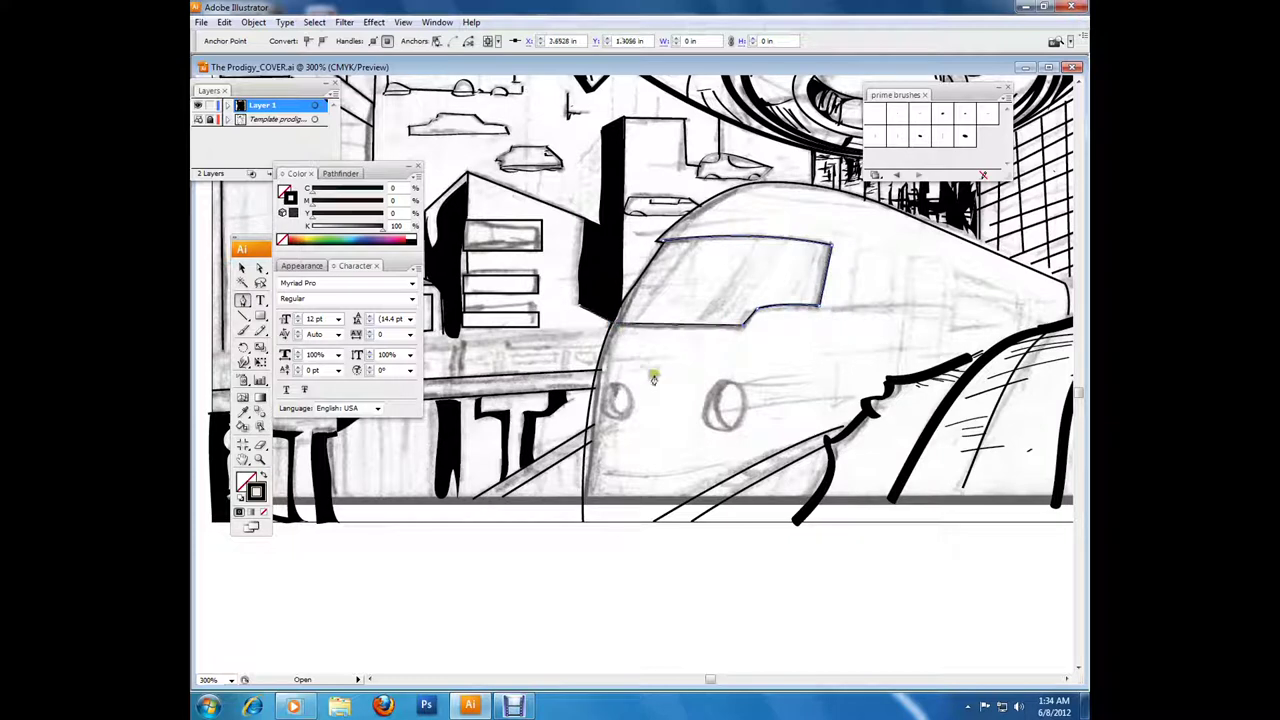
key("ctrl+shift+a")
key("v")
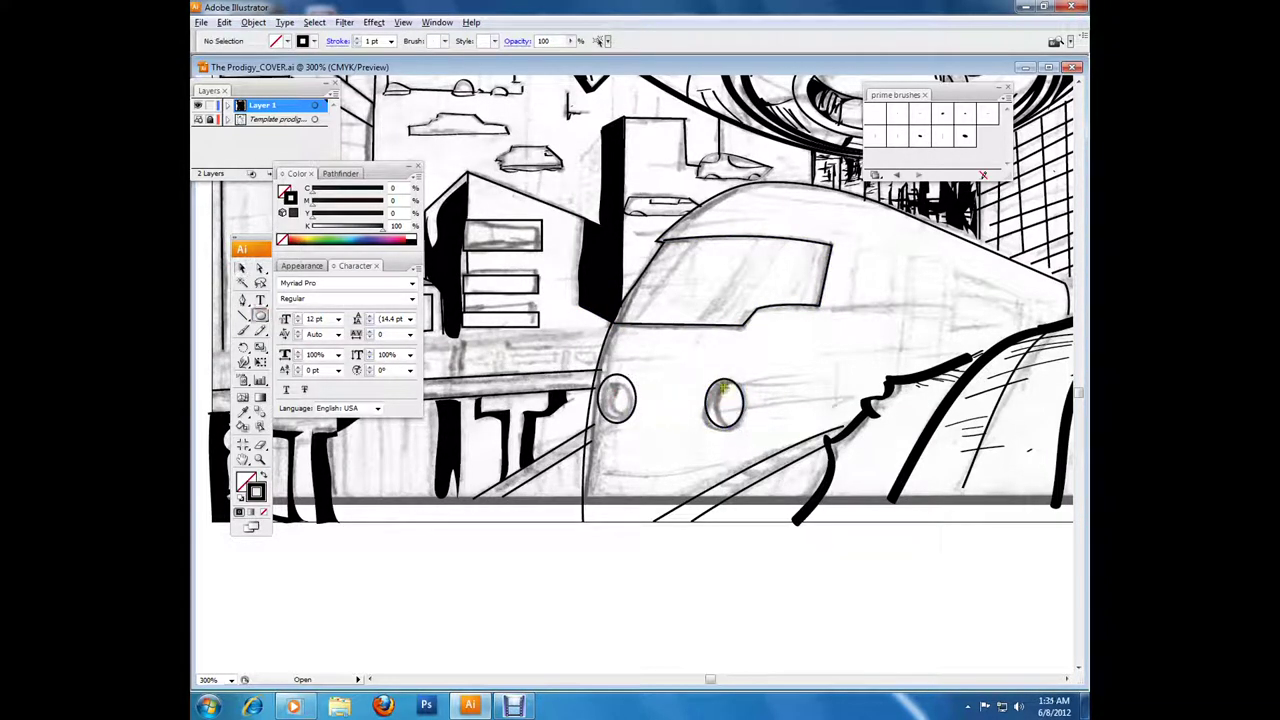
Step: Select and check the train's right and left headlights
key("v")
left_click(724, 385)
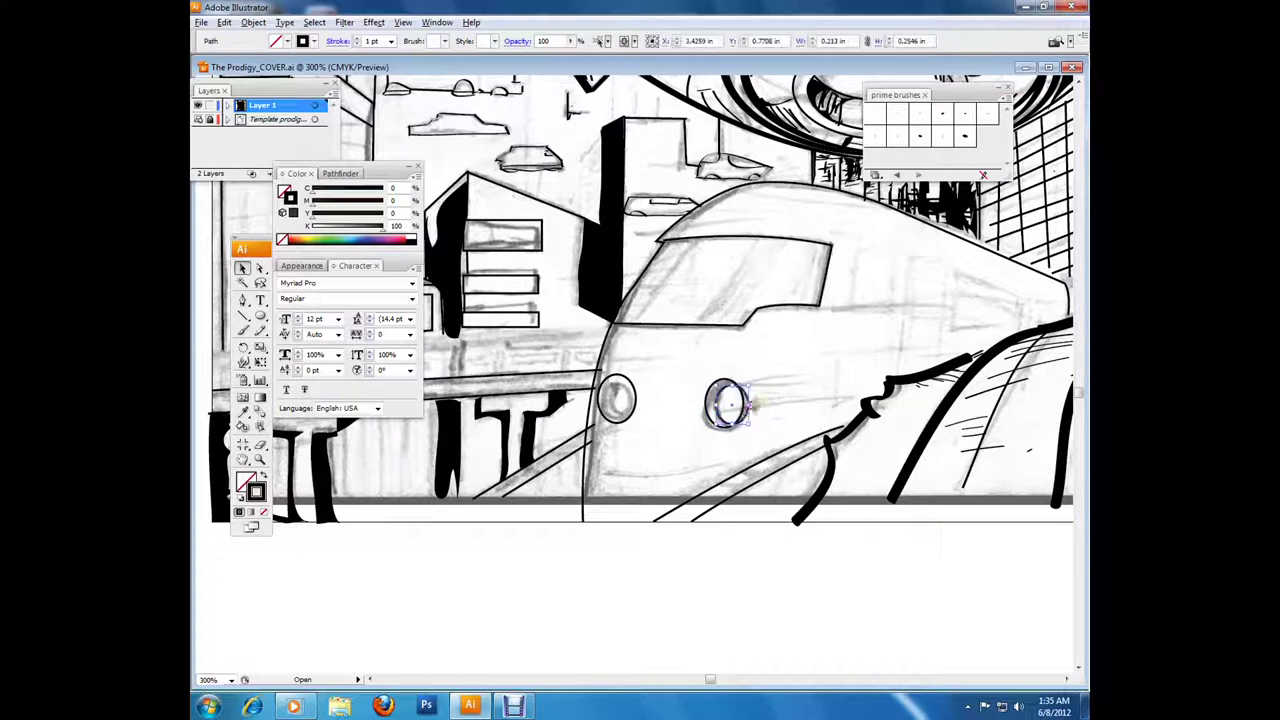
left_click(618, 396)
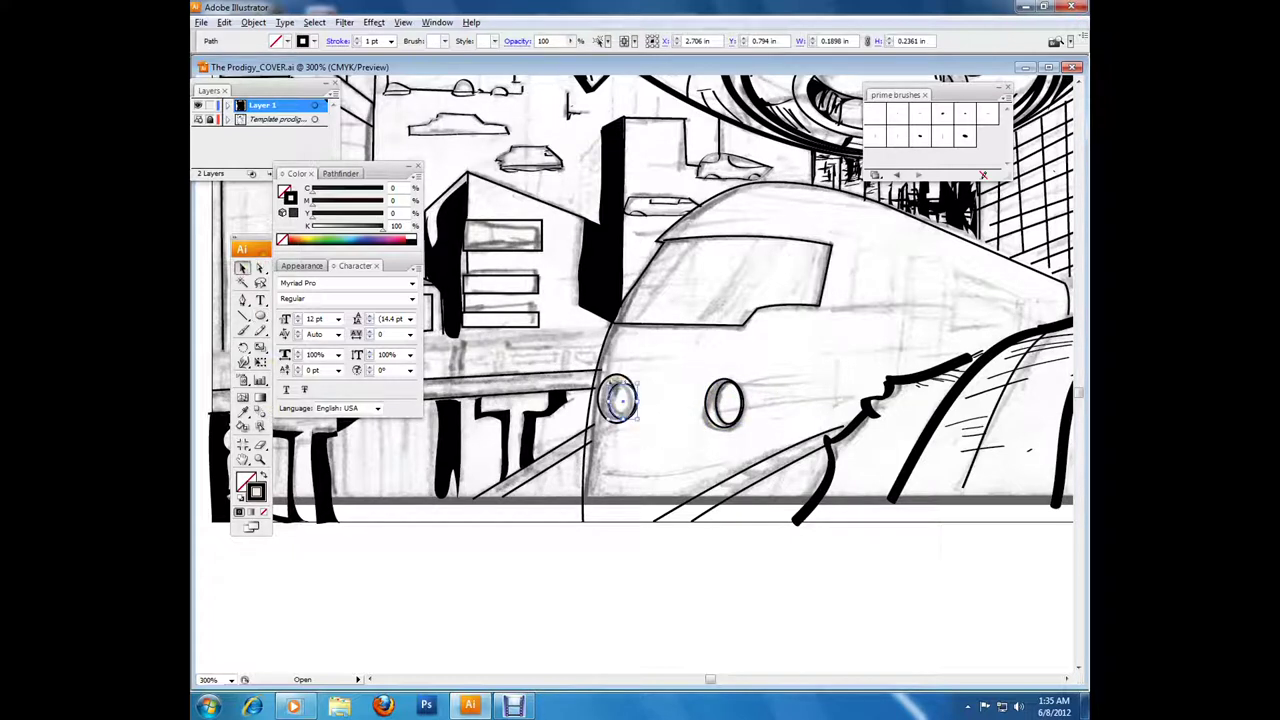
left_click(622, 424)
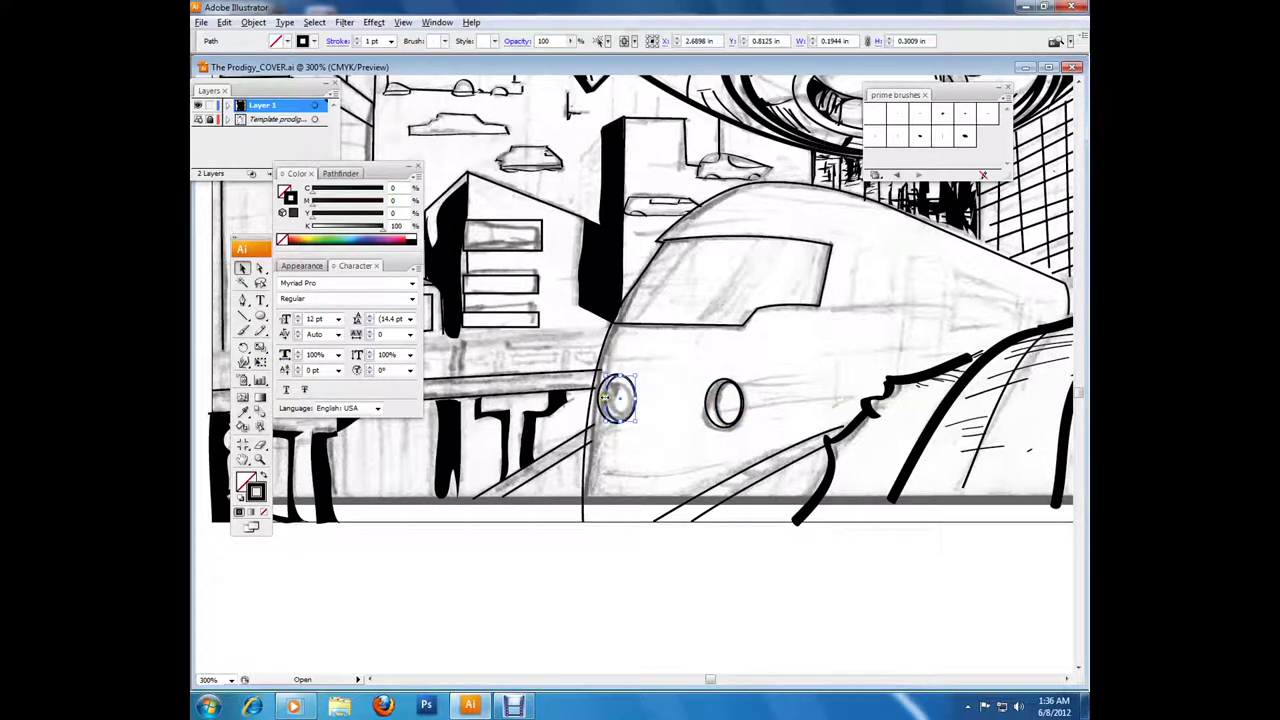
Step: Draw stepped lines and window outlines along the train side, styled with a black brush
left_click_drag(994, 329, 899, 281)
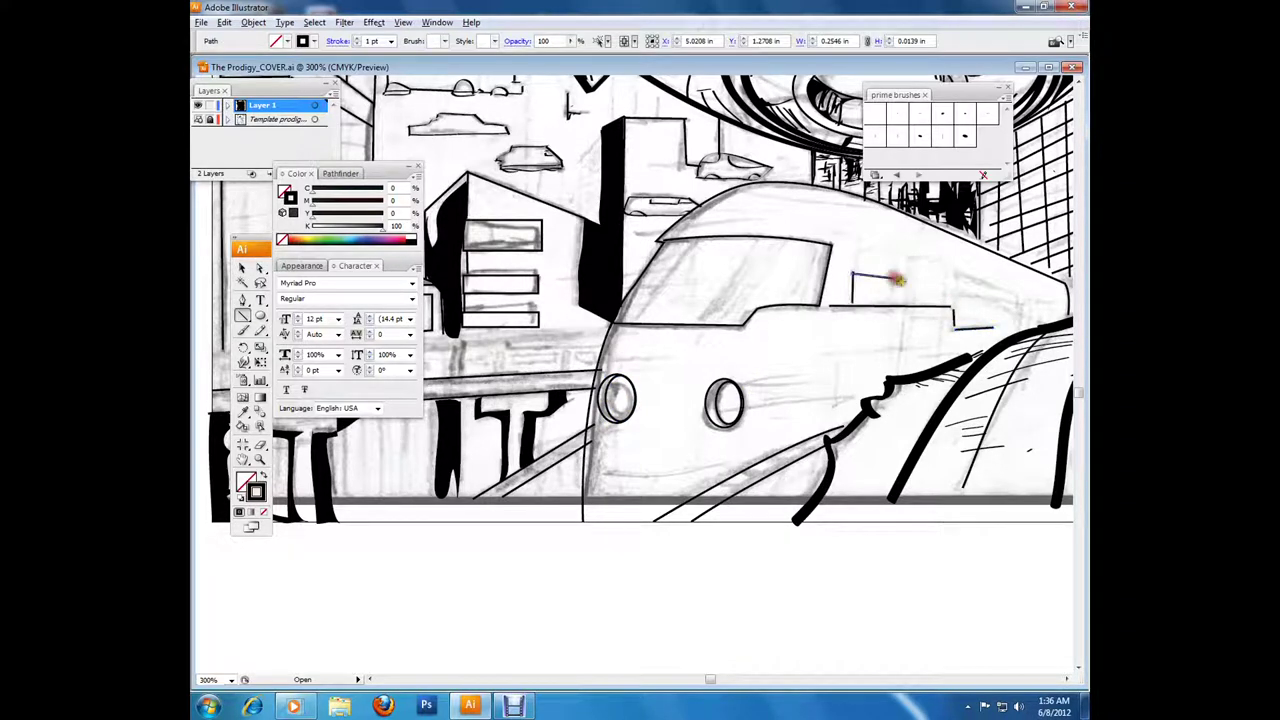
mouse_move(900, 360)
left_mouse_down()
mouse_move(951, 317)
mouse_move(1008, 320)
left_mouse_up()
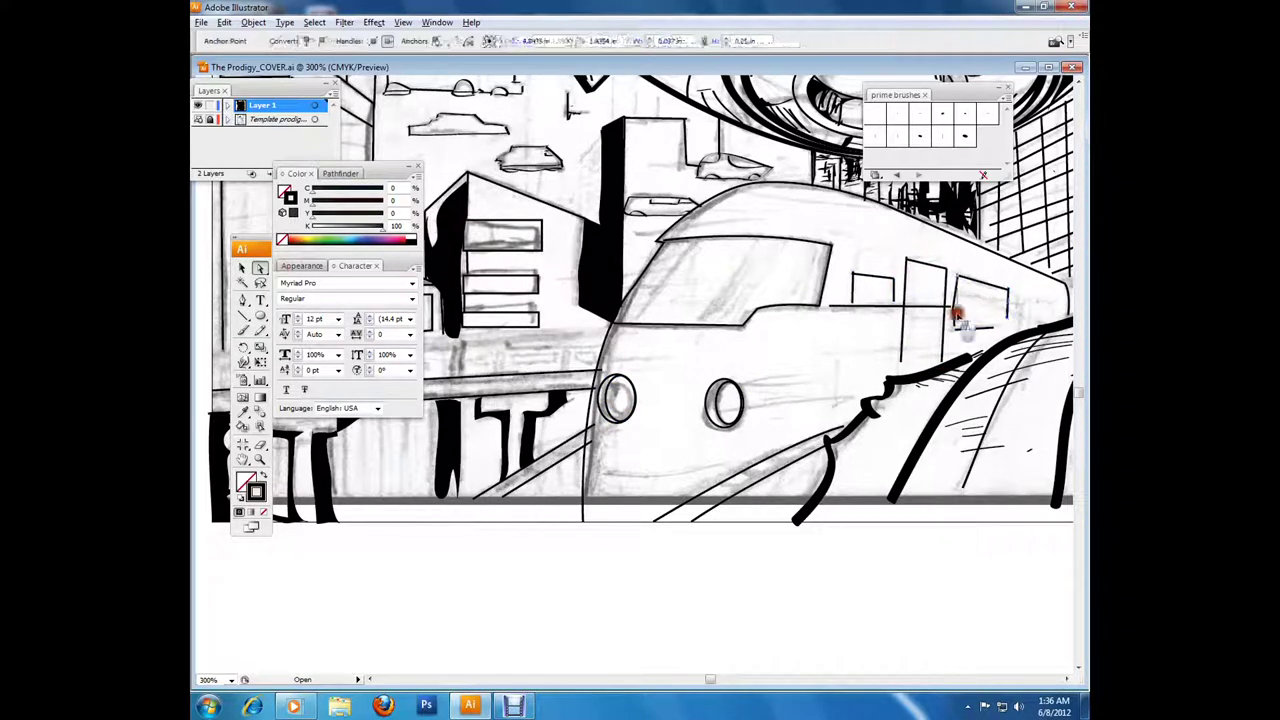
left_click_drag(920, 262, 920, 380)
left_click(1033, 293, "ctrl")
mouse_move(1028, 330)
left_mouse_down()
mouse_move(1030, 295)
mouse_move(930, 330)
mouse_move(932, 355)
left_mouse_up()
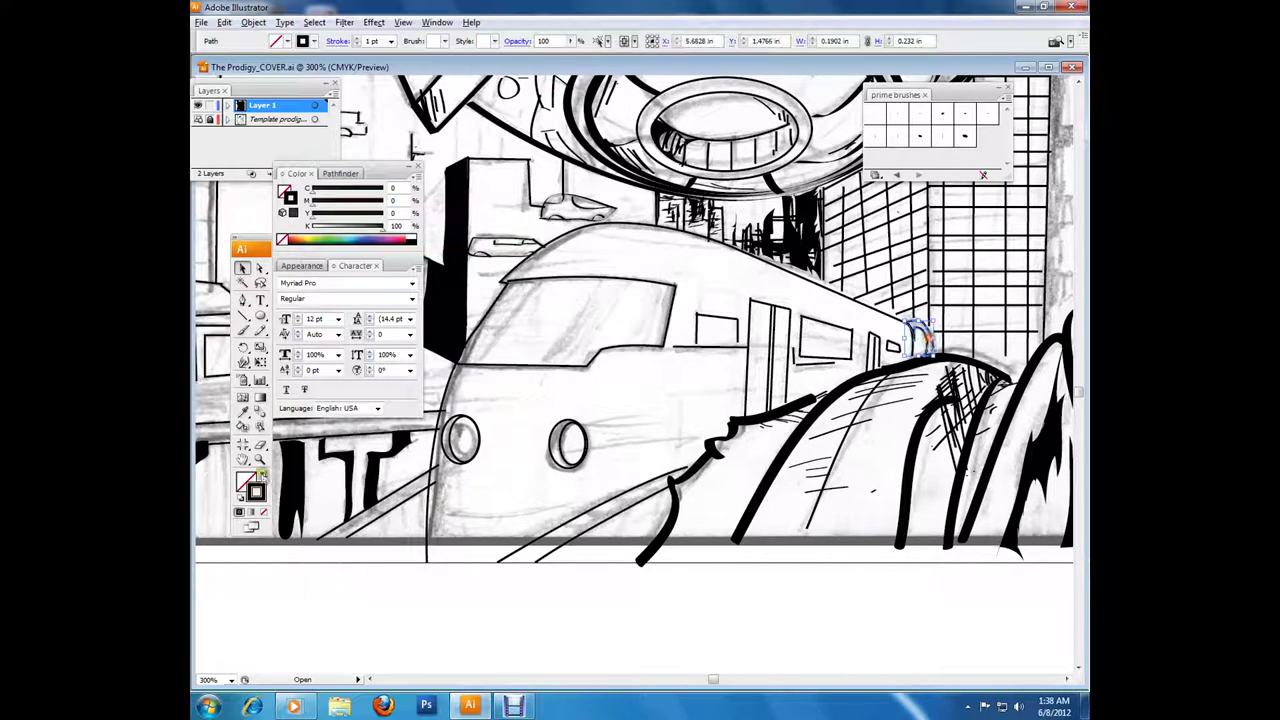
left_click(687, 388, "ctrl")
left_click(937, 137)
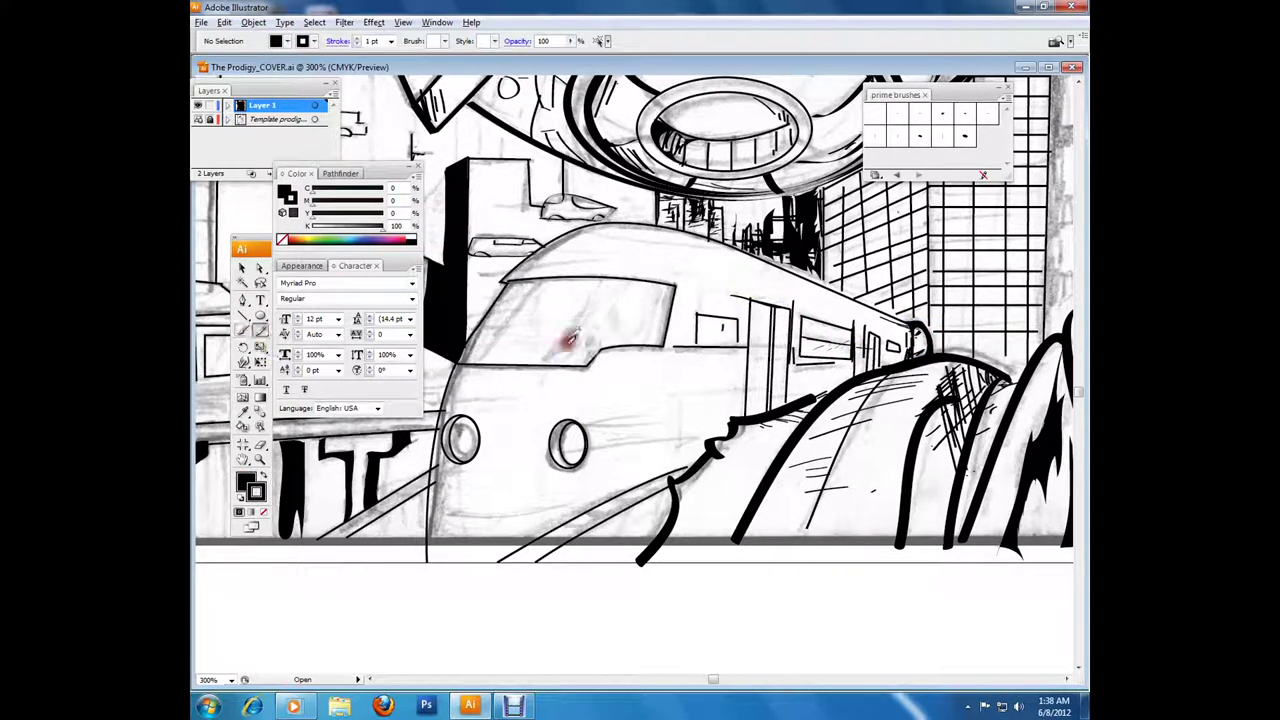
Step: Add two black hatch strokes across the windshield and ink its right edge
left_click_drag(591, 294, 520, 366)
key("b")
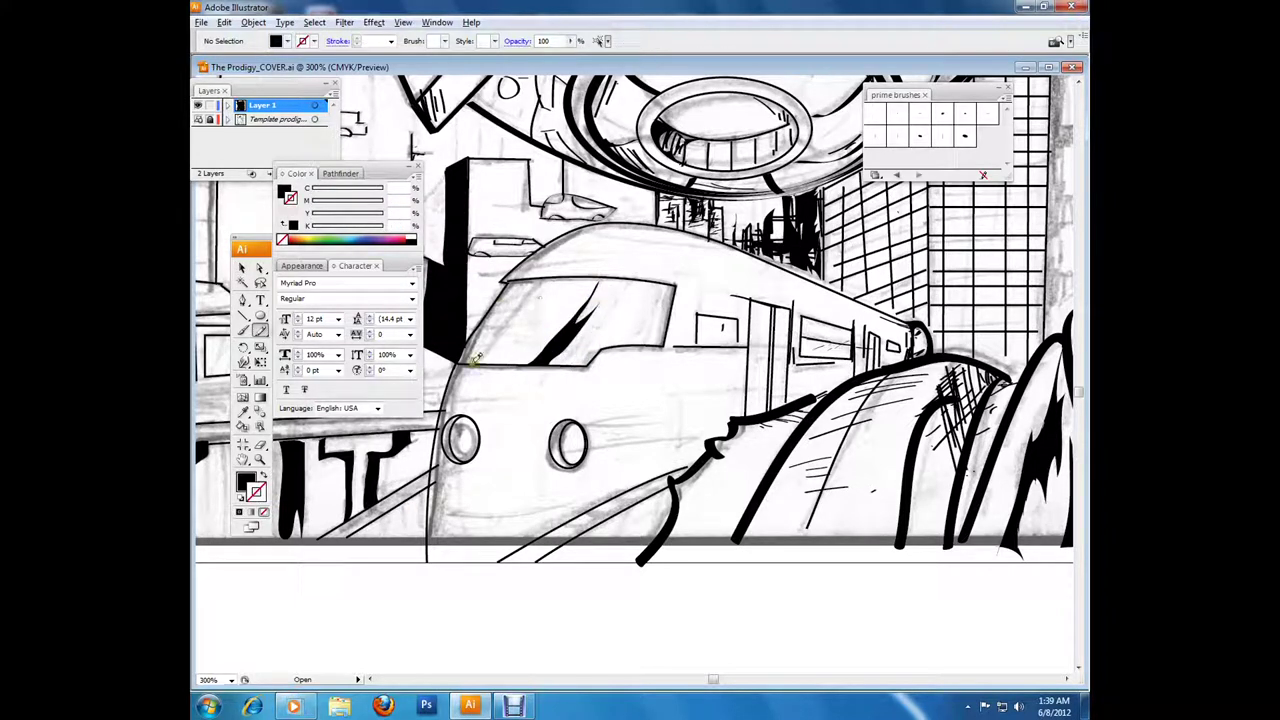
left_click_drag(592, 284, 548, 328)
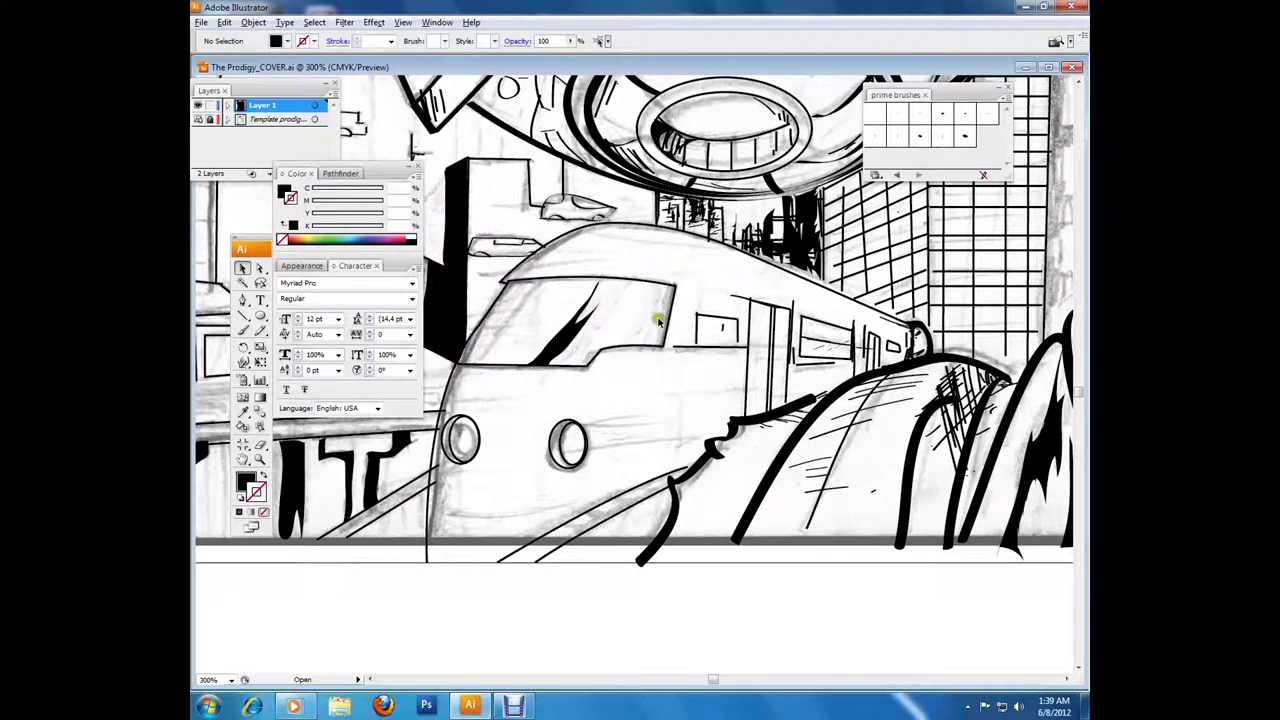
left_click_drag(671, 335, 622, 346)
left_click(568, 375)
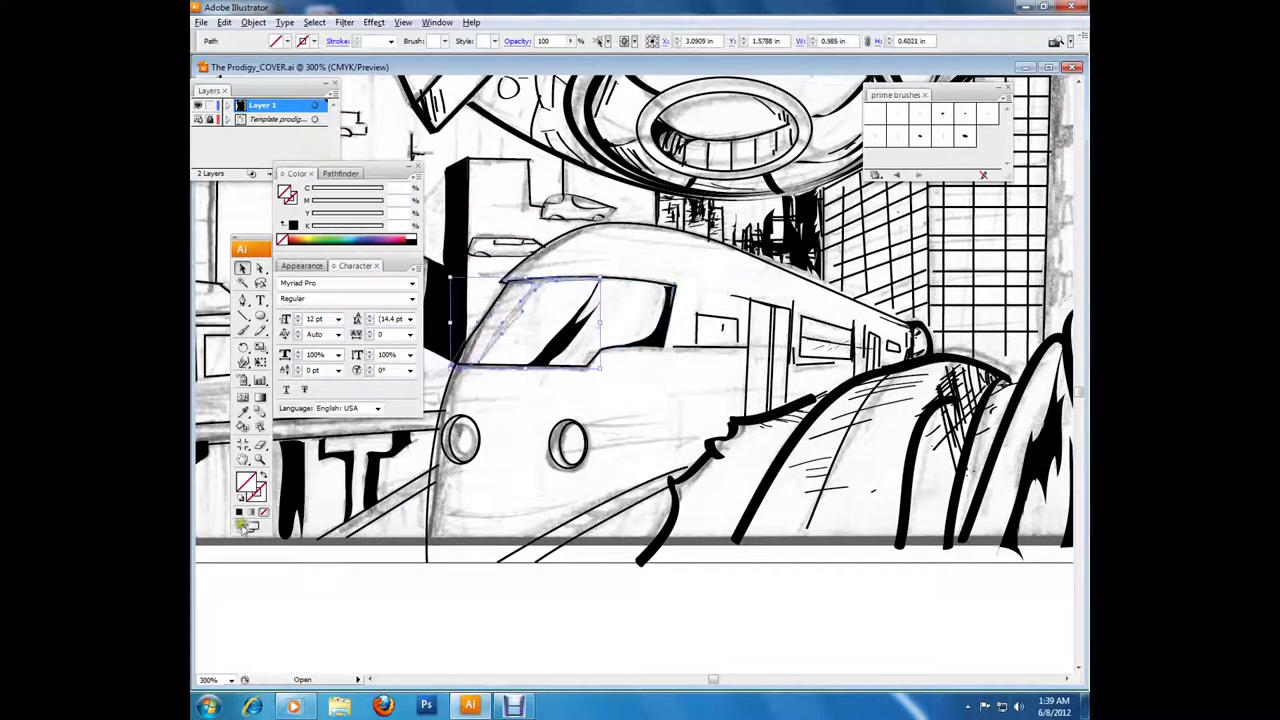
Step: Adjust the diagonal windshield stroke and ink the edge of the train's roof
key("a")
left_click(430, 485)
key("b")
left_click_drag(760, 412, 838, 394)
Step: Zoom in on the city around the clock tower and swap to a black fill
key("a")
key("ctrl+1")
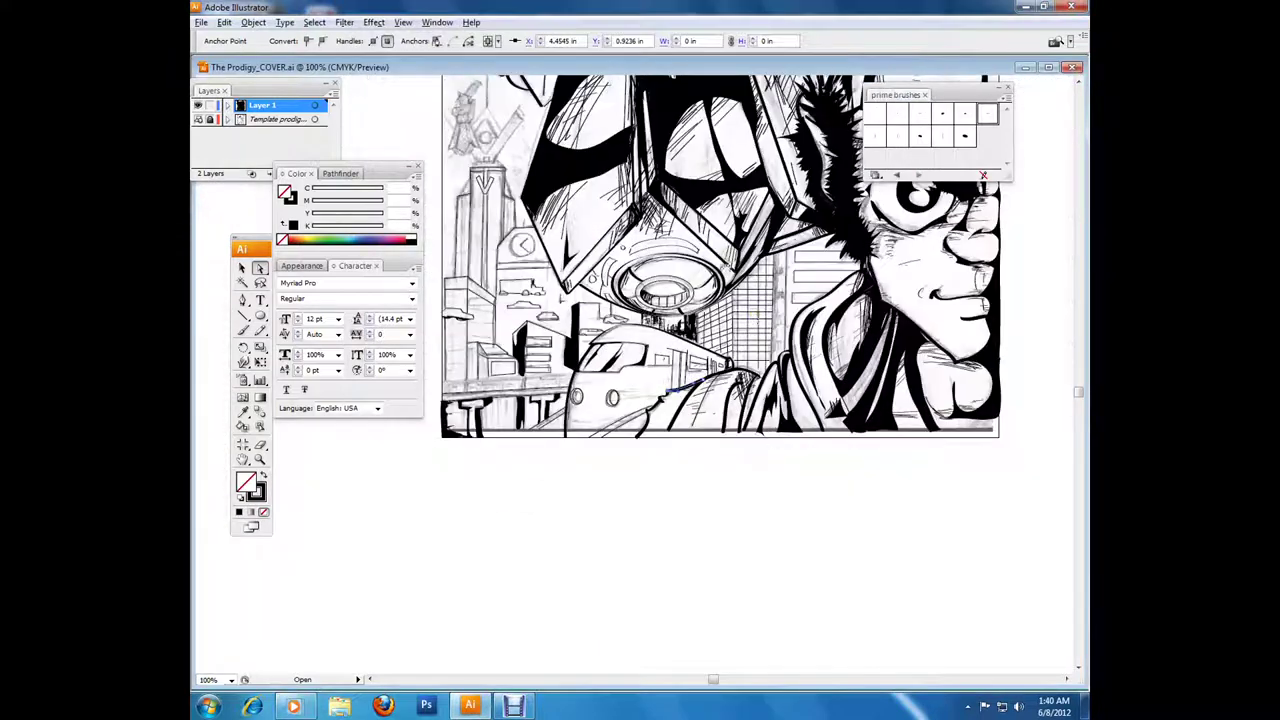
key("ctrl+plus")
key("ctrl+shift+a")
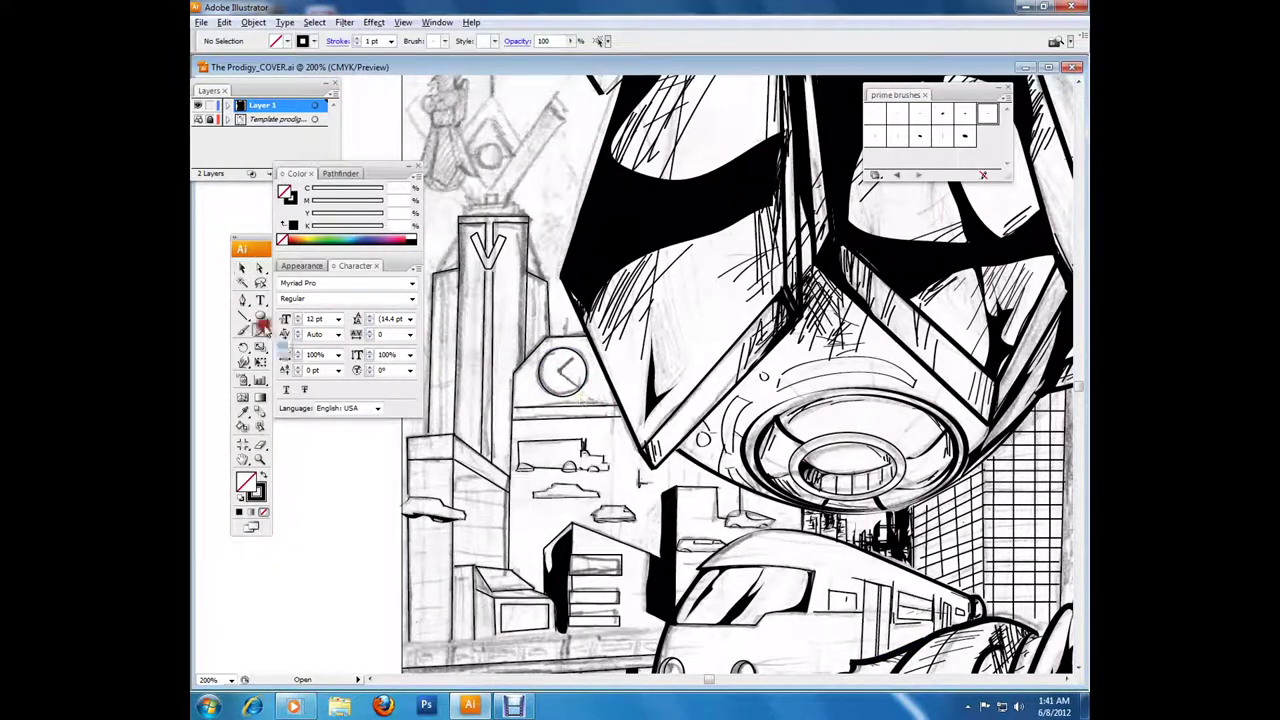
key("shift+x")
Step: Thicken the clock's left edge and draw a vertical line beside the clock building
left_click_drag(549, 354, 560, 370)
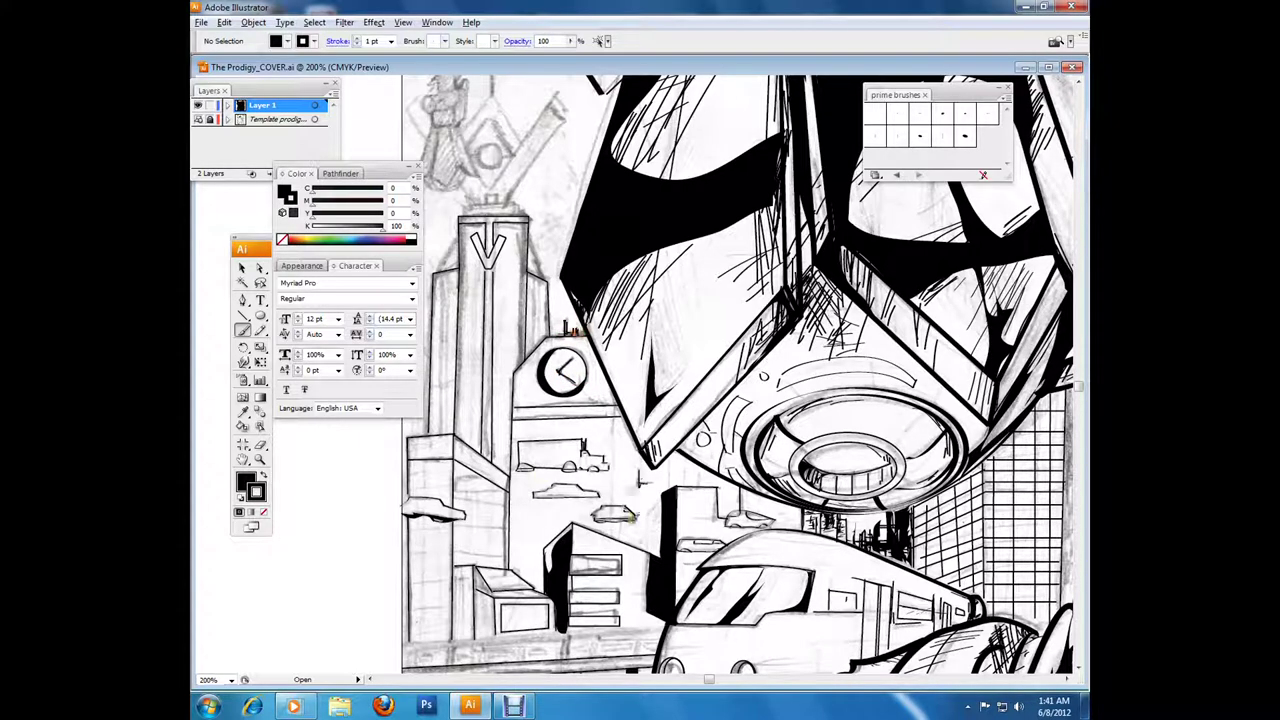
left_click_drag(628, 422, 625, 522)
key("p")
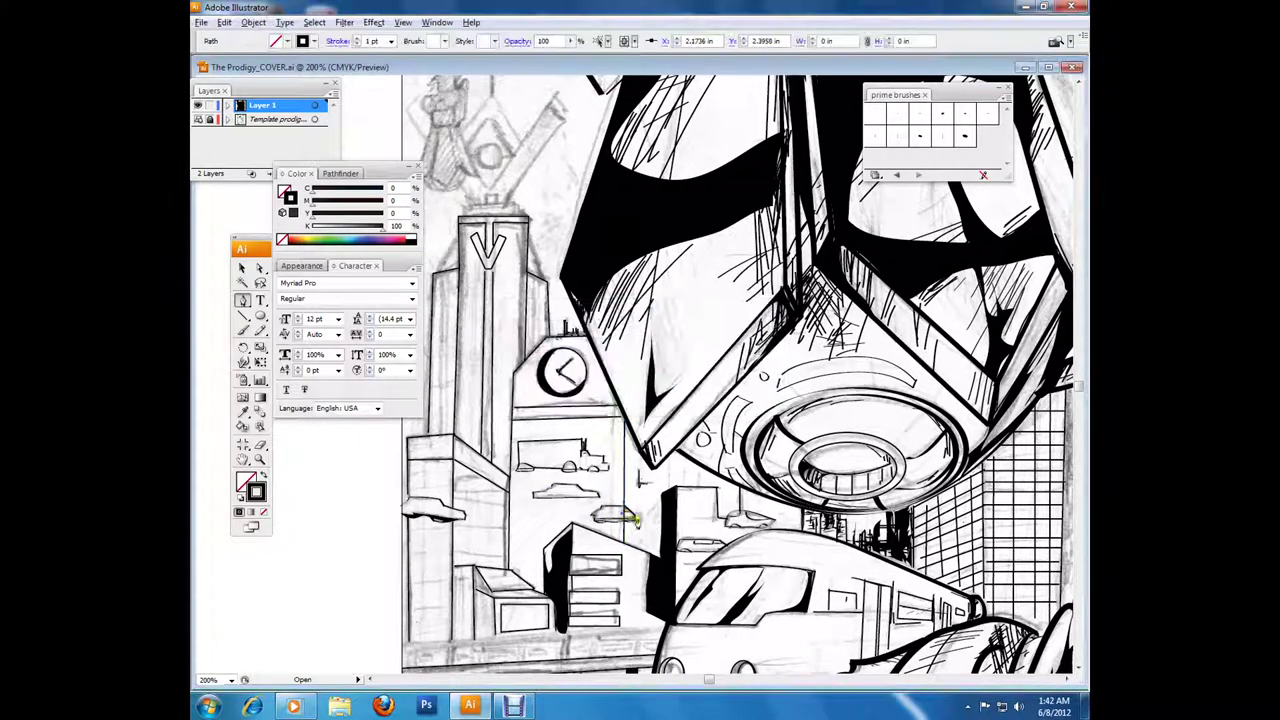
left_click(640, 480, "ctrl")
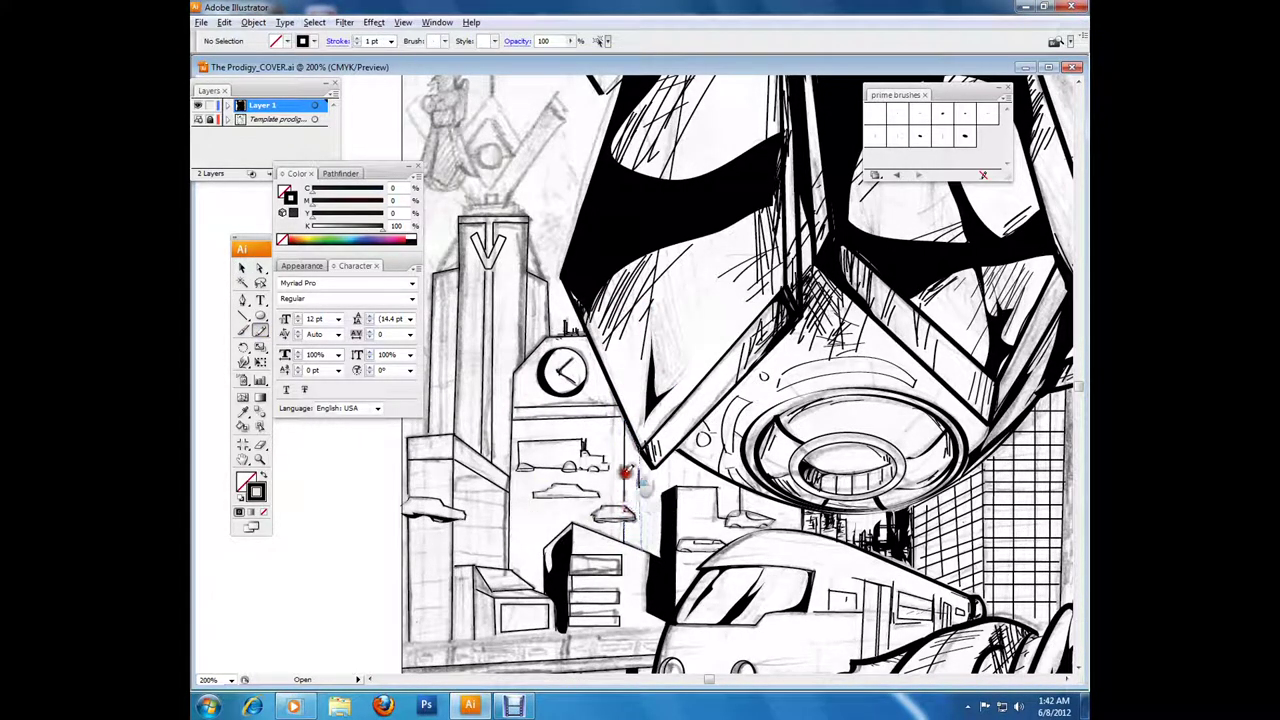
Step: Give the vertical line beside the building a black 0.75 pt stroke
left_click(263, 478)
left_click(259, 268)
left_click(627, 470)
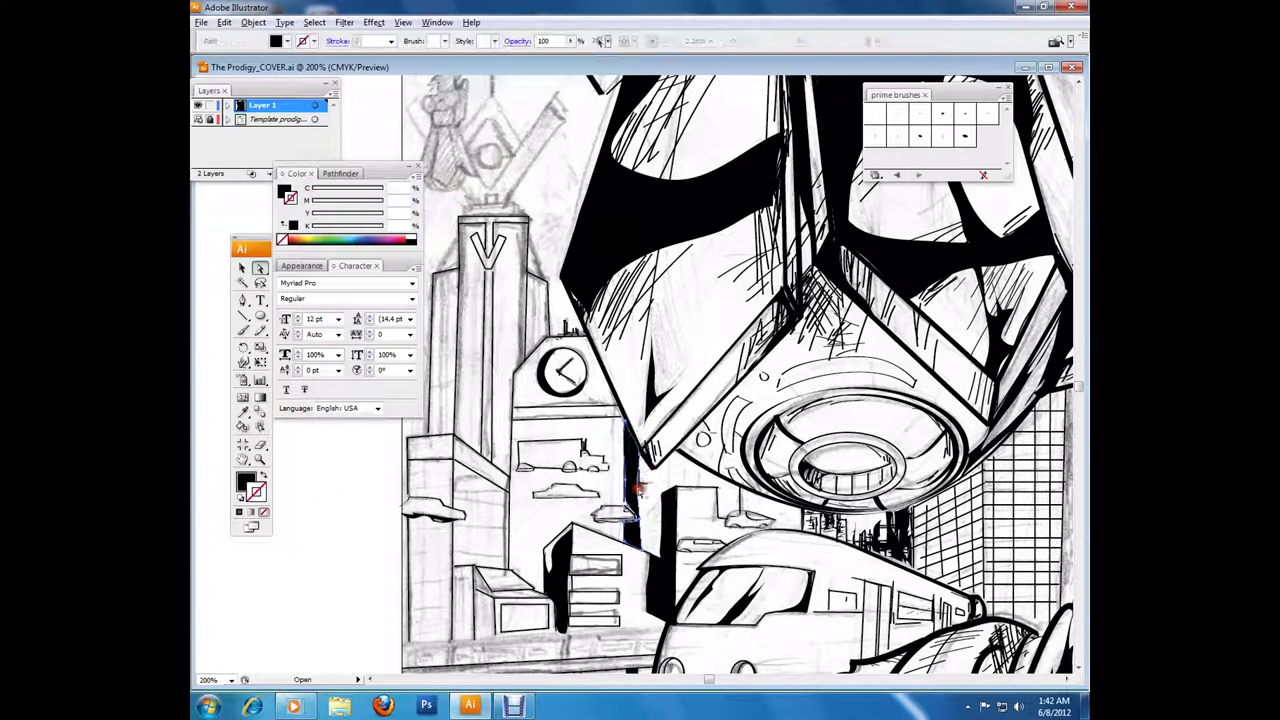
left_click(640, 510)
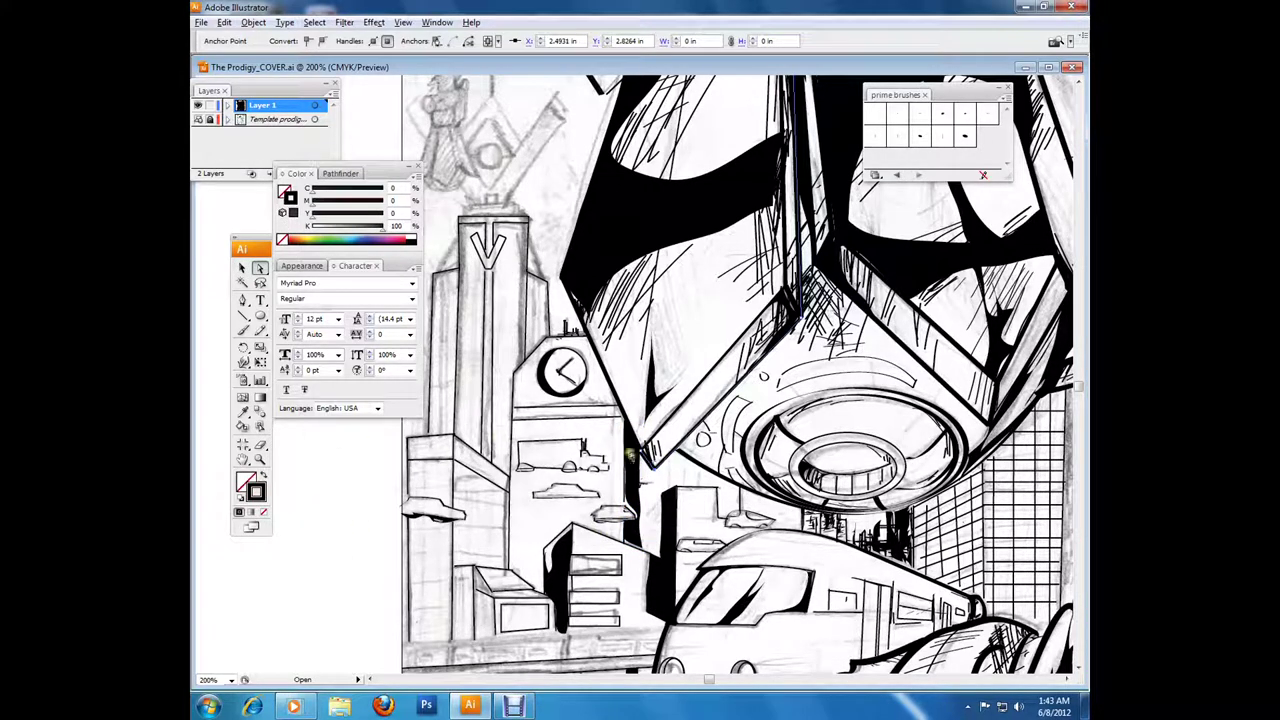
key("b")
left_click_drag(545, 543, 540, 520)
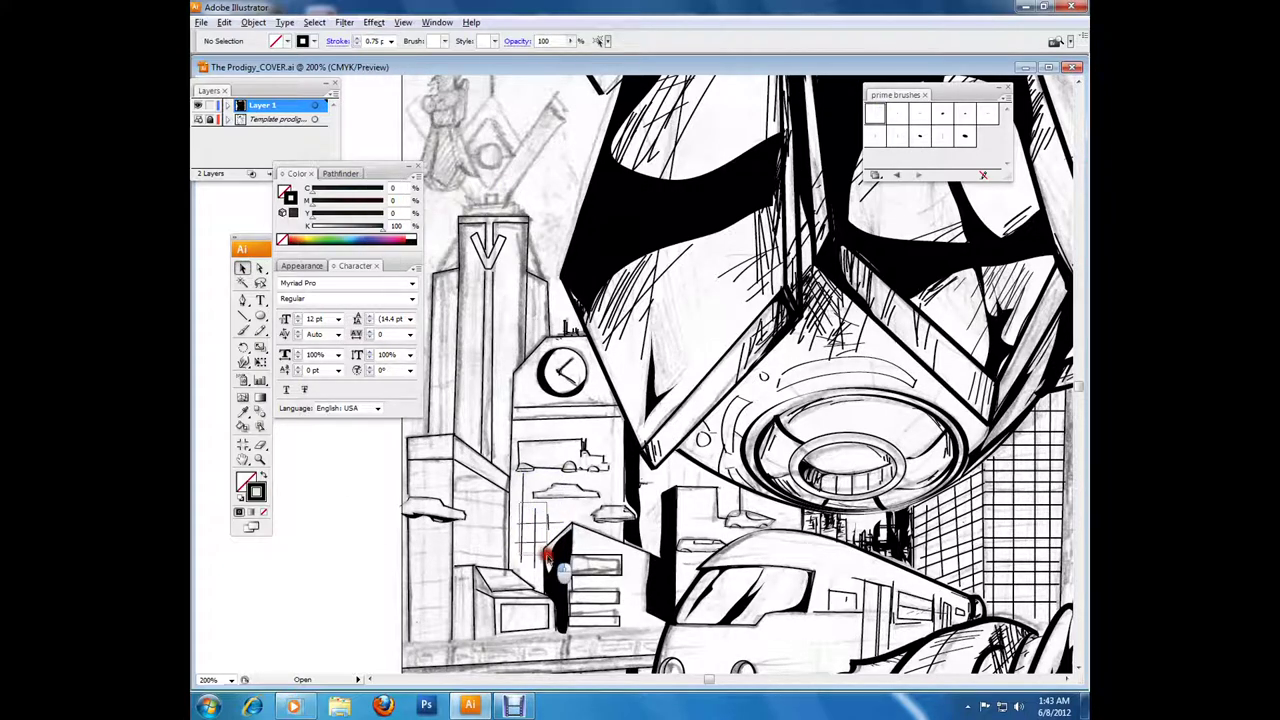
Step: Draw short straight lines on the buildings and a line along the tower's left edge
left_click(242, 315)
left_click_drag(565, 512, 596, 512)
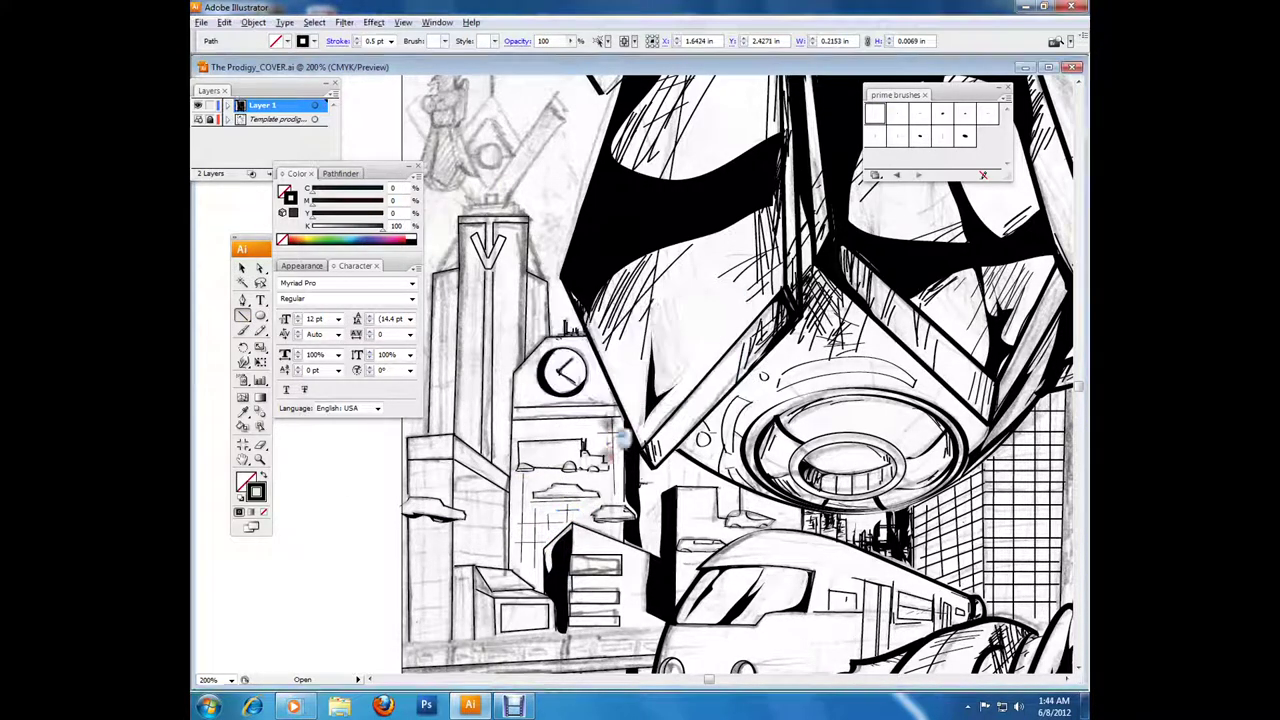
left_click_drag(590, 428, 540, 428)
left_click(555, 435)
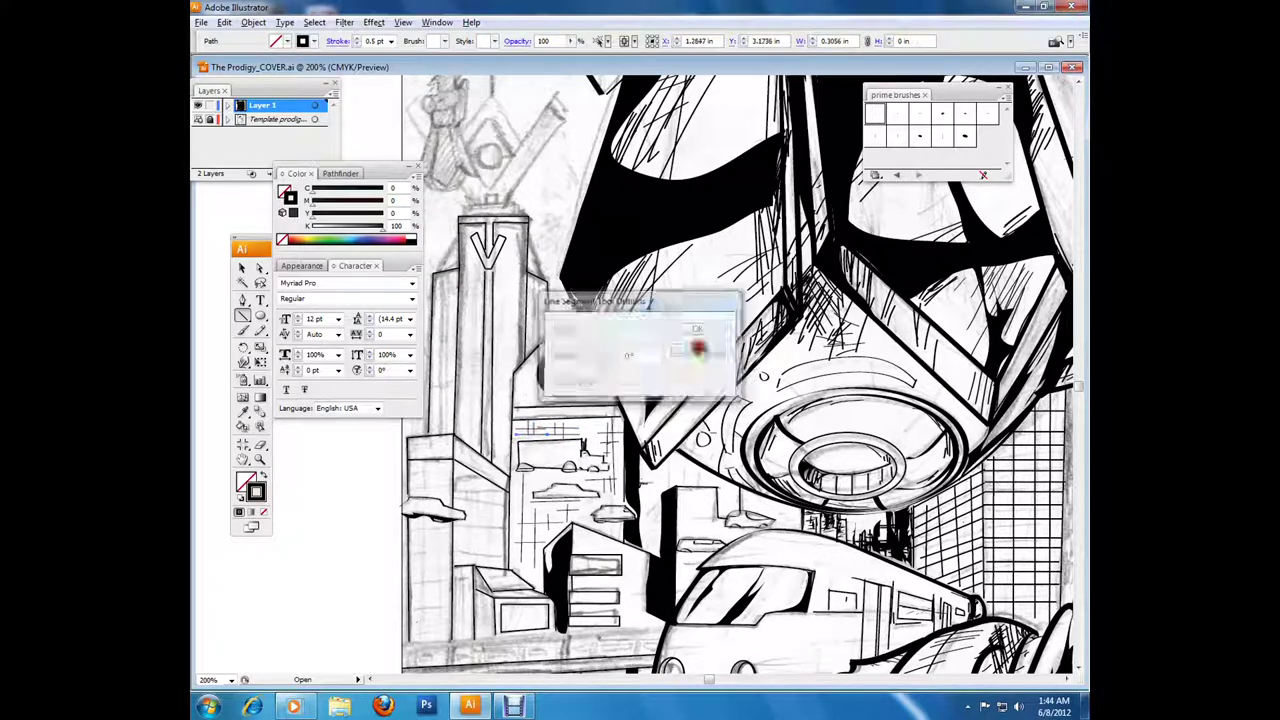
key("Escape")
scroll(555, 435, "down", 2)
left_click_drag(555, 485, 559, 471)
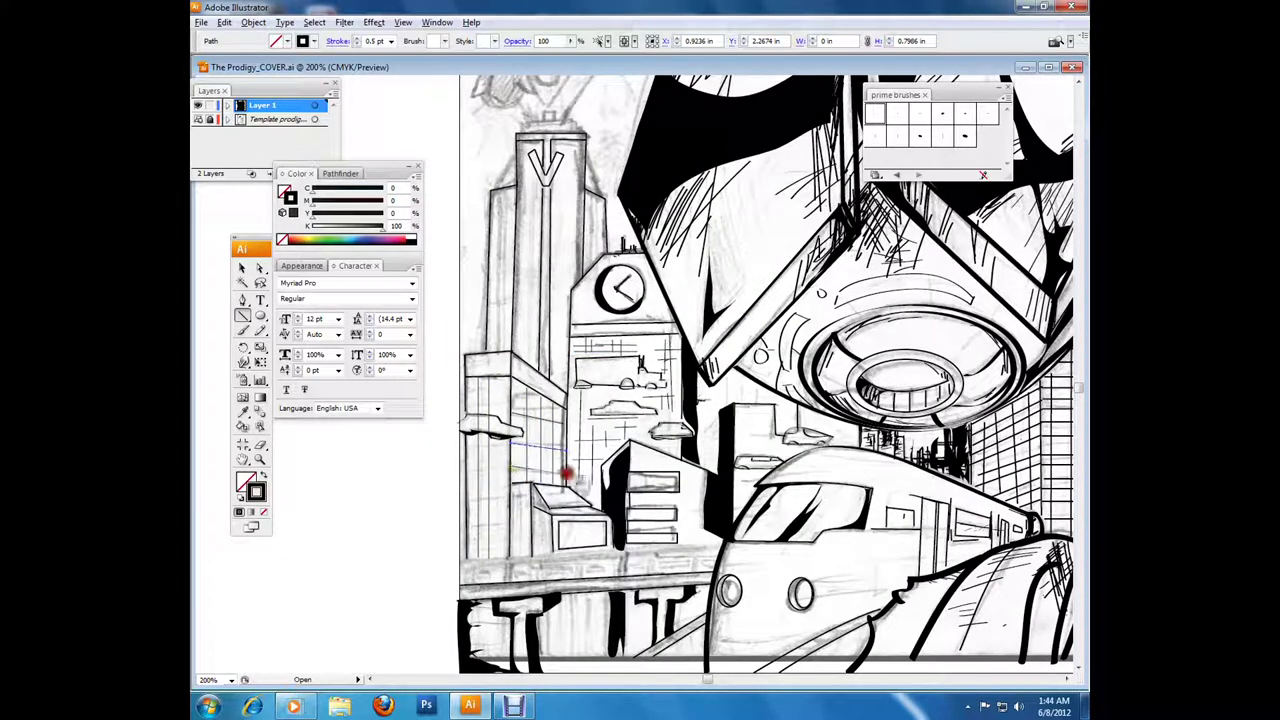
left_click_drag(472, 408, 508, 393)
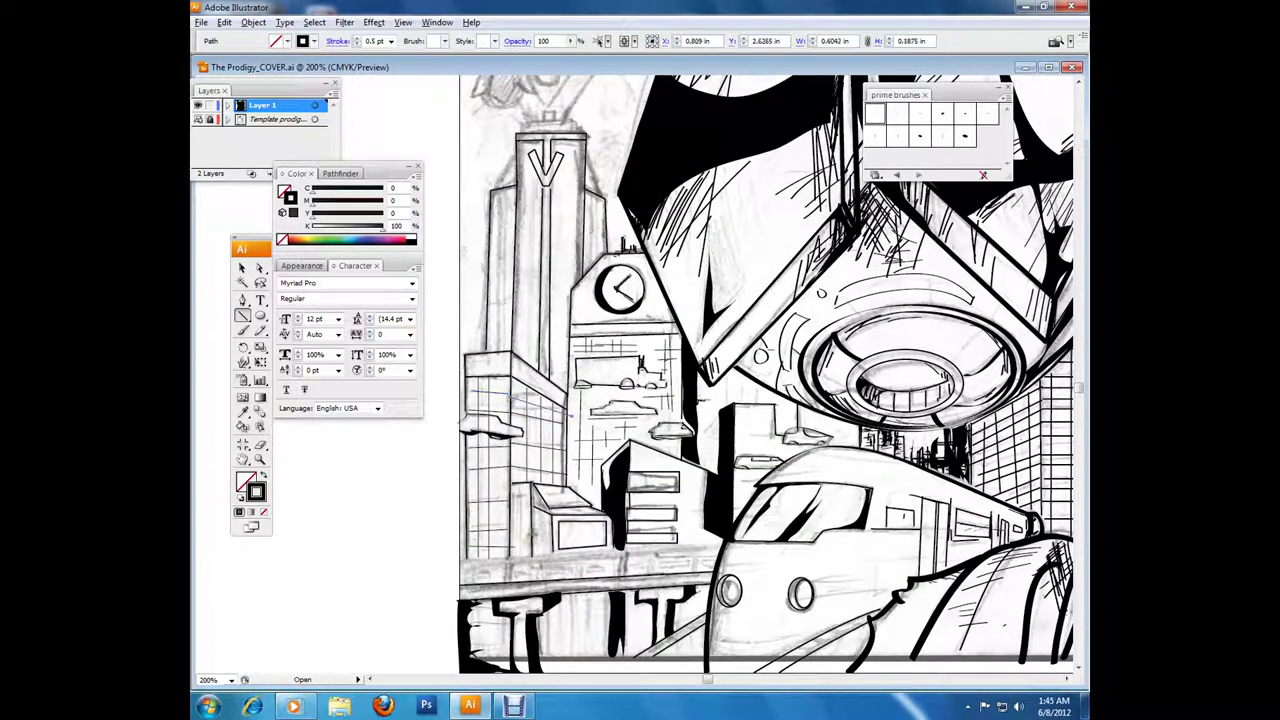
left_click_drag(576, 157, 581, 160)
left_click_drag(513, 196, 512, 345)
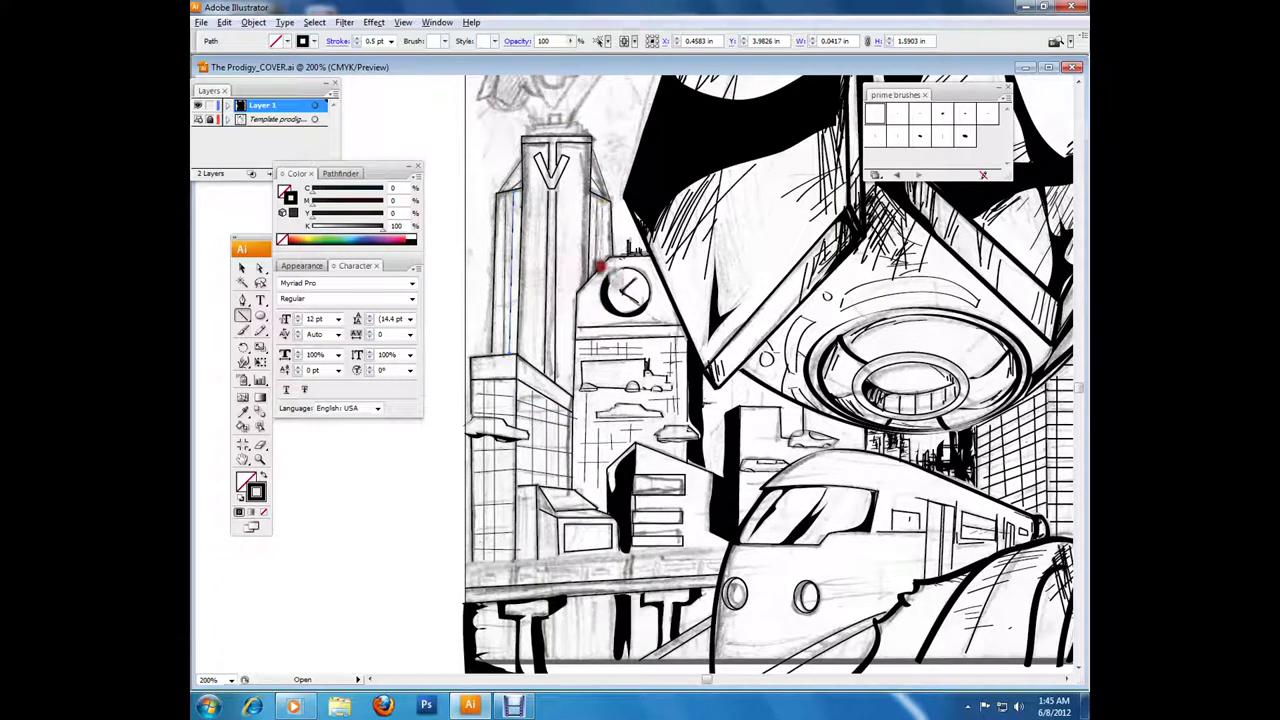
Step: Ink a brush stroke along the train's lower right edge
key("ctrl+shift+a")
key("b")
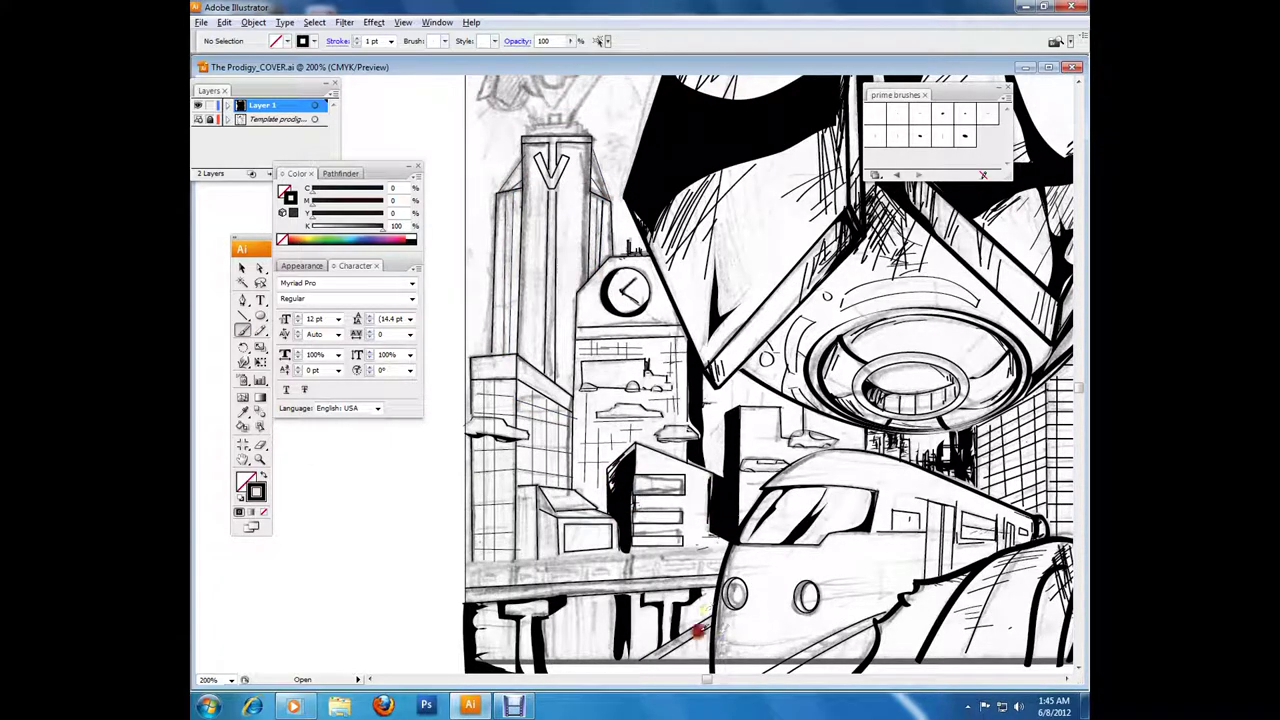
left_click_drag(655, 657, 758, 481)
key("a")
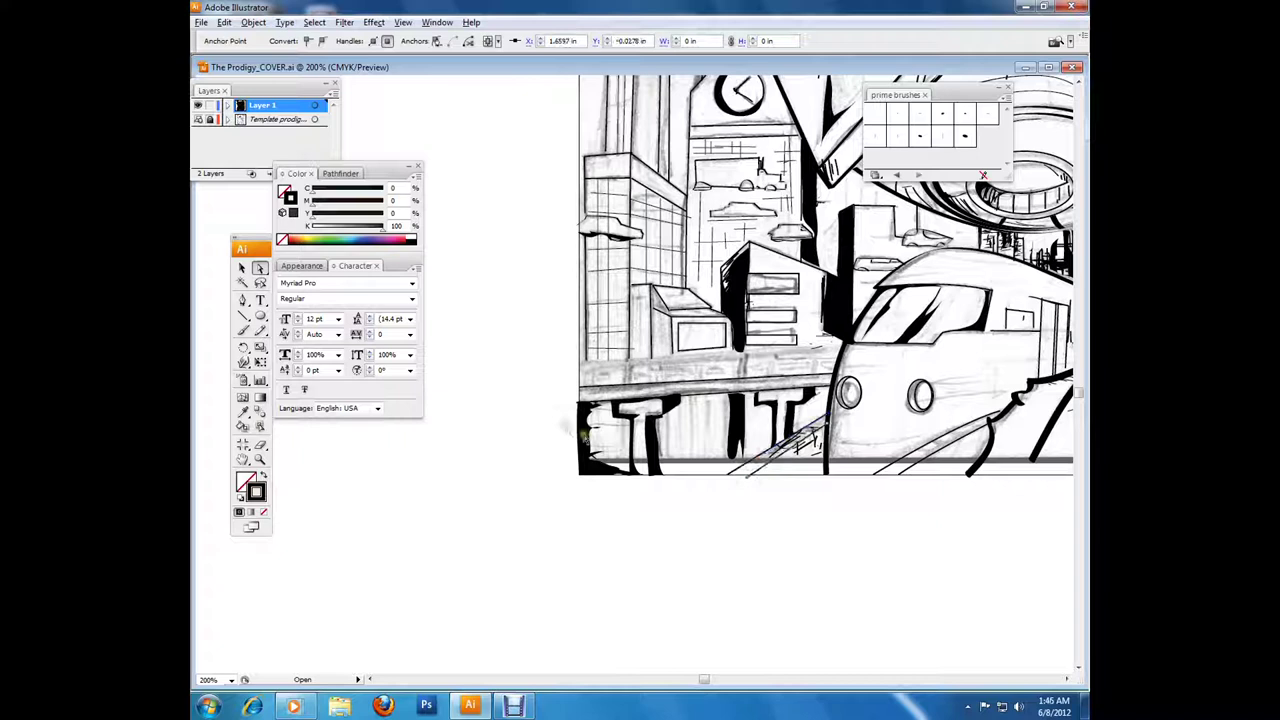
key("ctrl+shift+a")
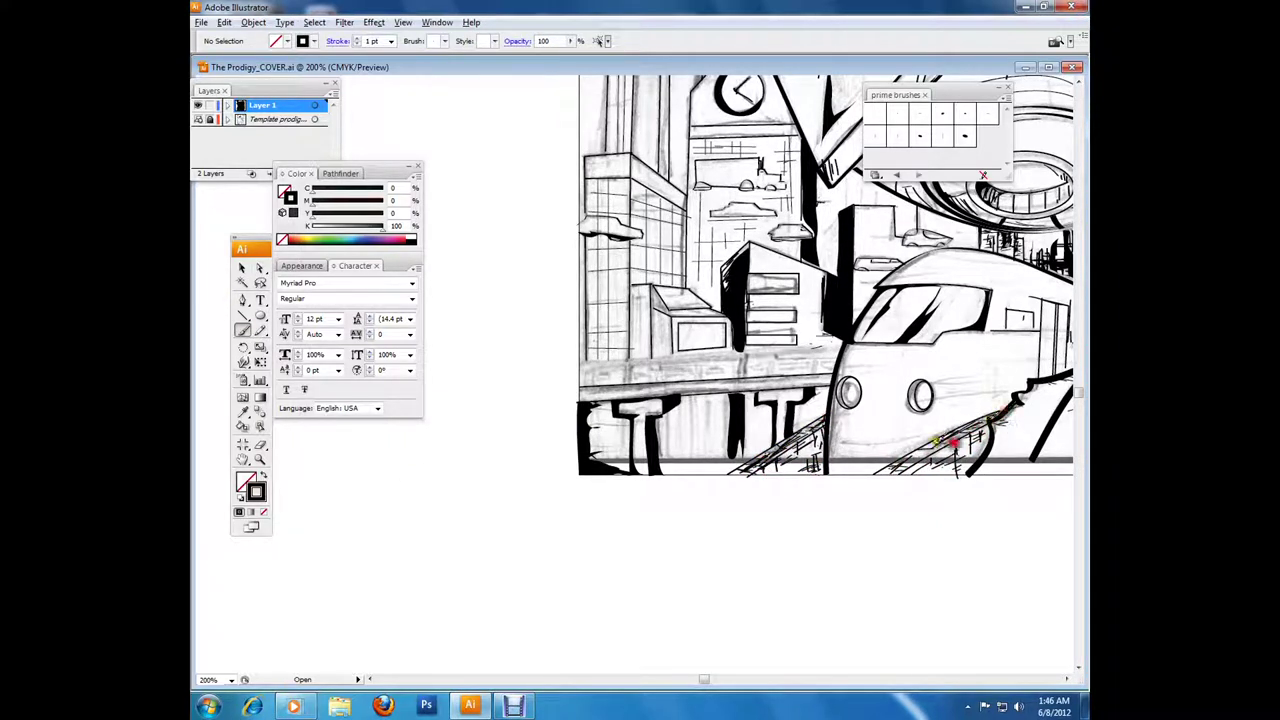
left_click_drag(878, 472, 1000, 416)
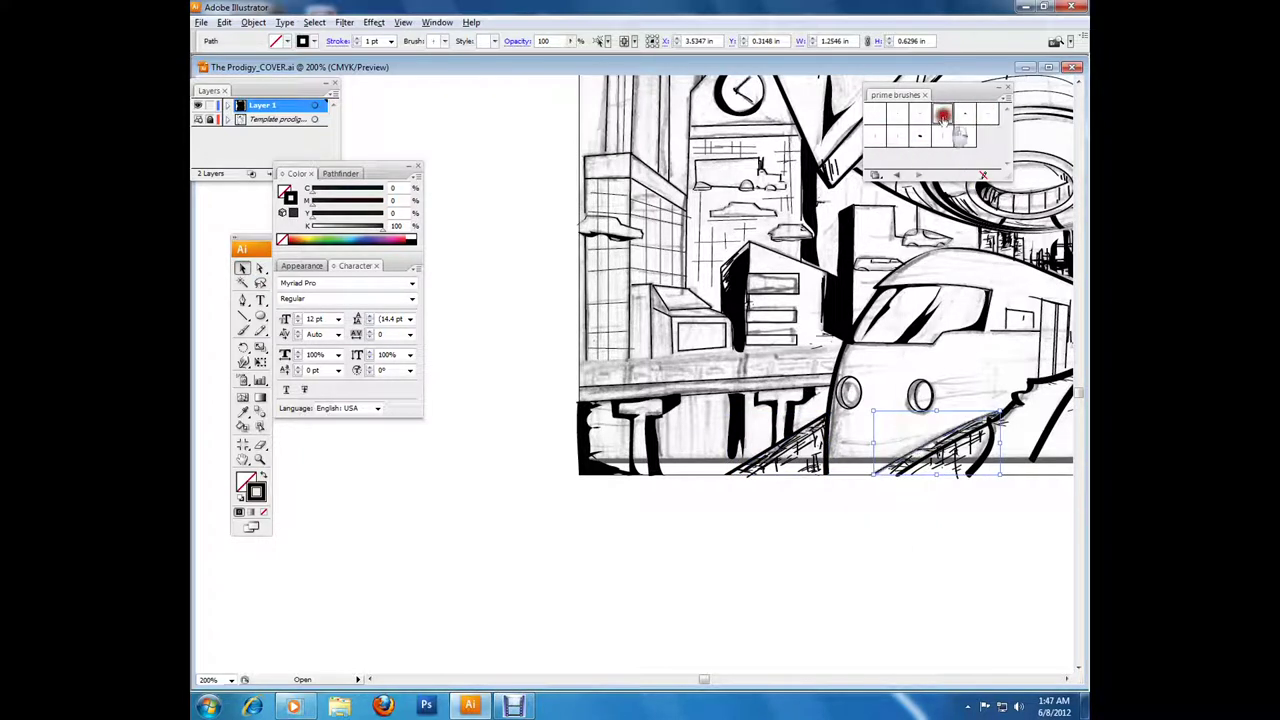
key("ctrl+shift+a")
Step: Add straight vertical lines across the lower-left pillar area
left_click(199, 119)
left_click(199, 119)
key("backslash")
left_click_drag(625, 394, 629, 363)
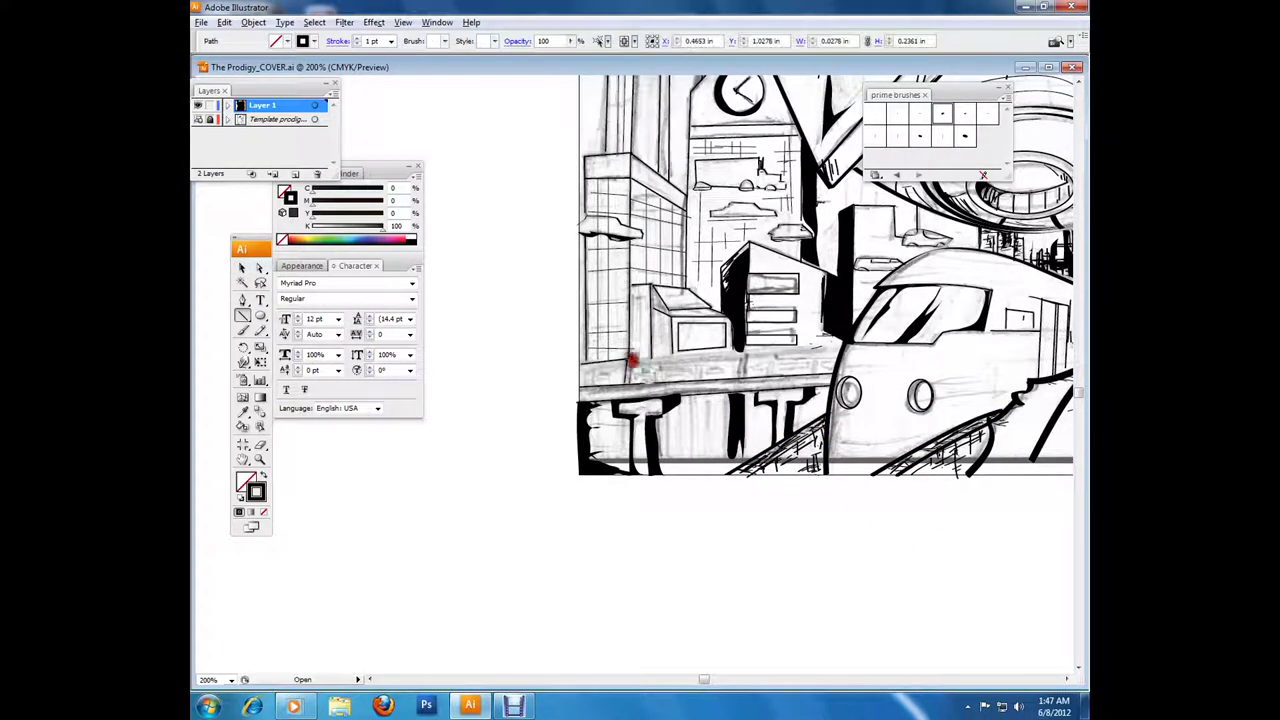
left_click_drag(614, 470, 596, 438)
left_click_drag(680, 408, 682, 472)
mouse_move(692, 398)
left_mouse_down()
mouse_move(694, 474)
mouse_move(730, 474)
left_mouse_up()
Step: Ink a thick black 1 pt stroke along the artwork's bottom edge
left_click(259, 331)
key("v")
left_click(583, 619)
left_click_drag(628, 466, 720, 476)
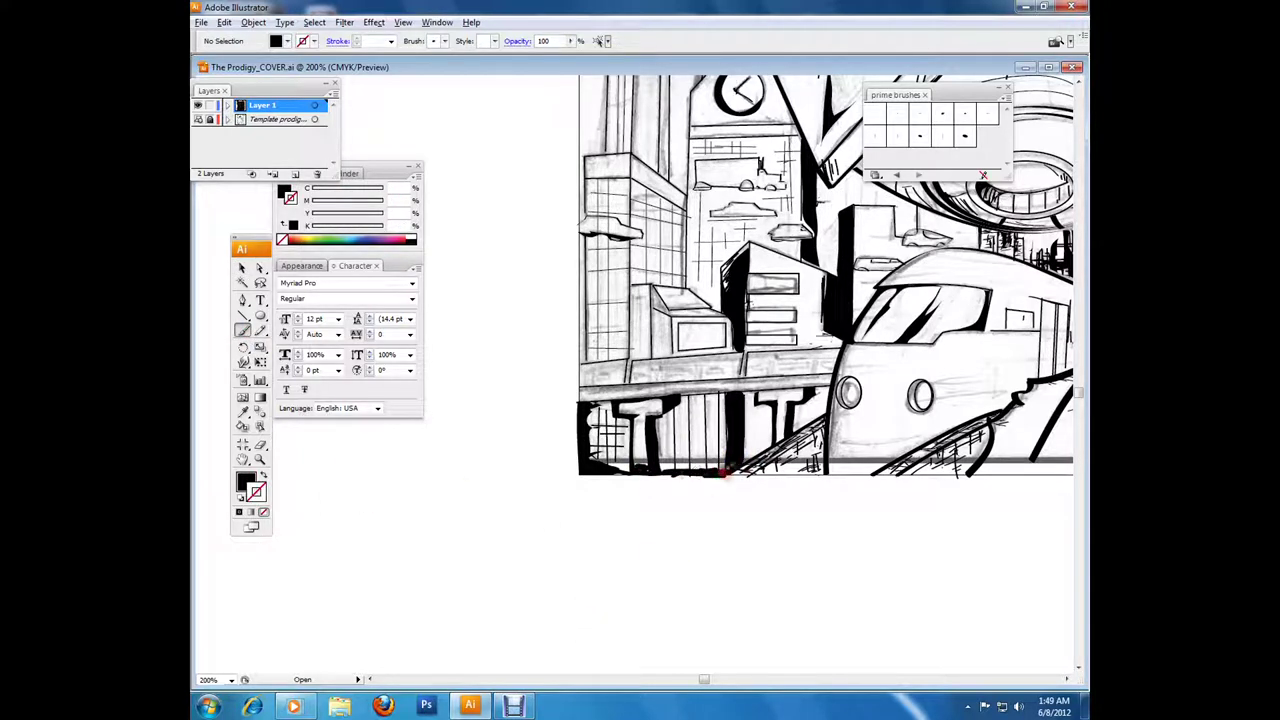
left_click(885, 137)
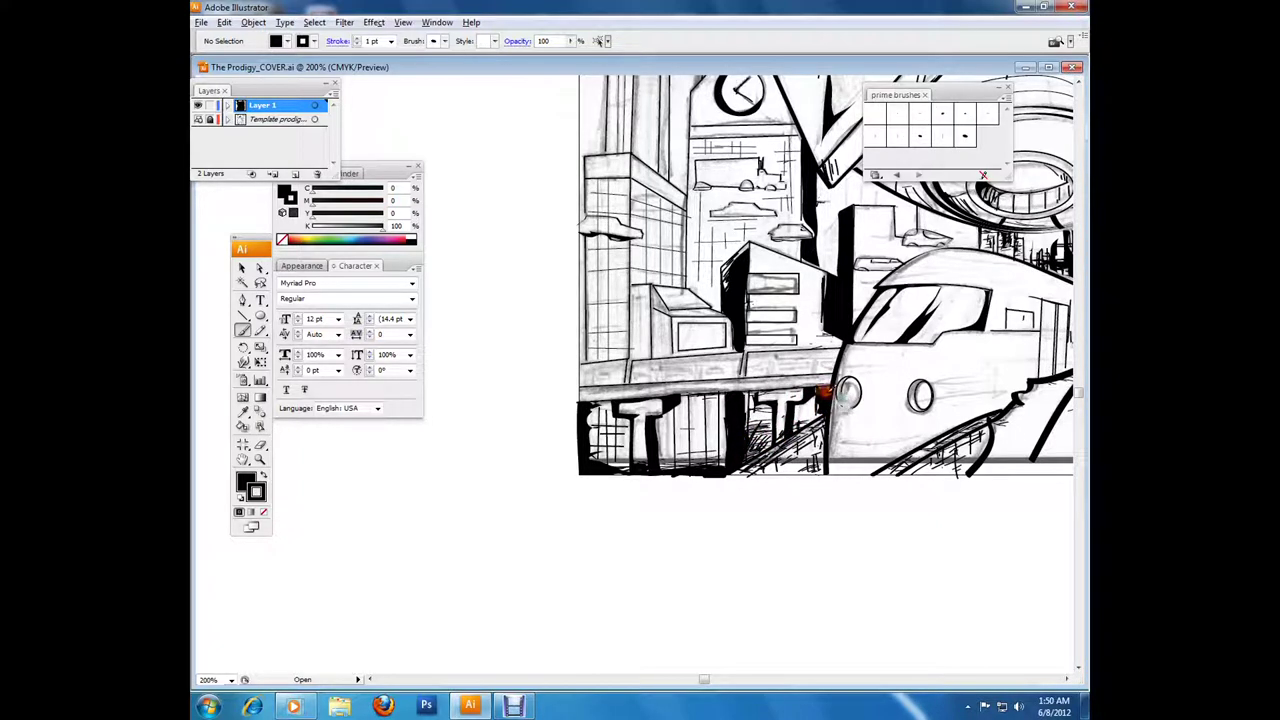
left_click(242, 267)
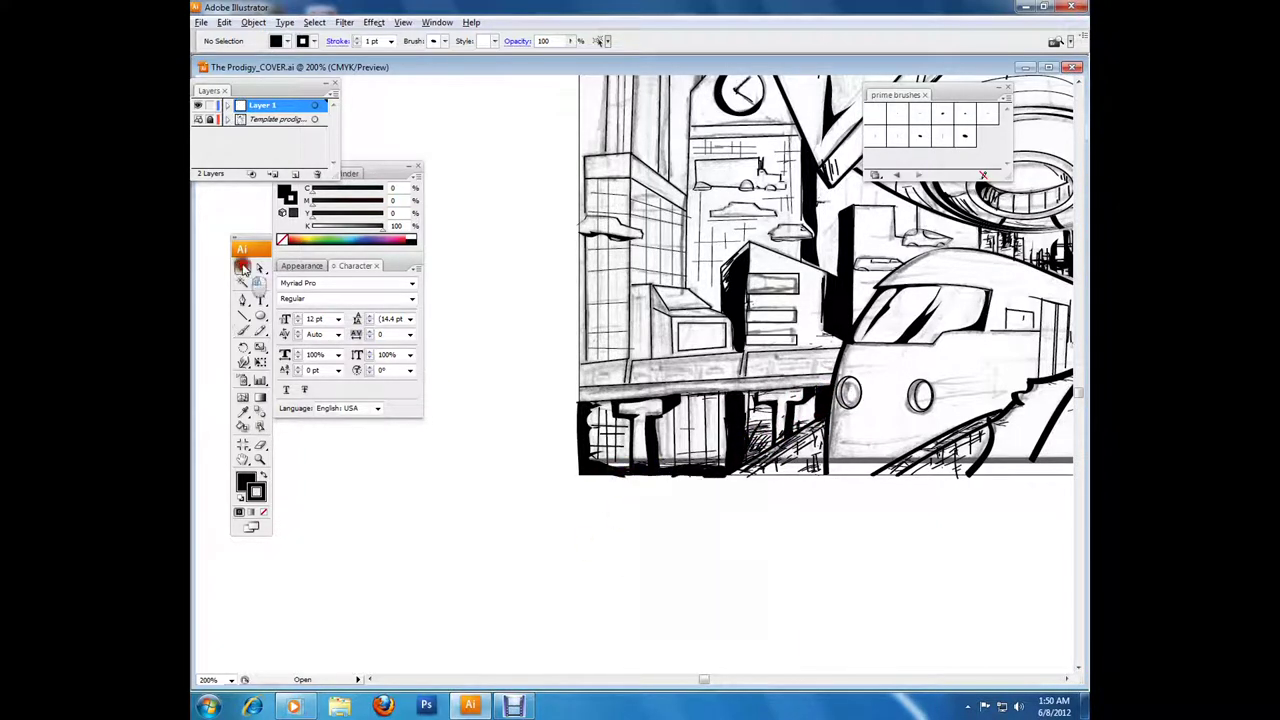
Step: Zoom to 400% and draw rounded windows along the building band
key("b")
key("ctrl+equal")
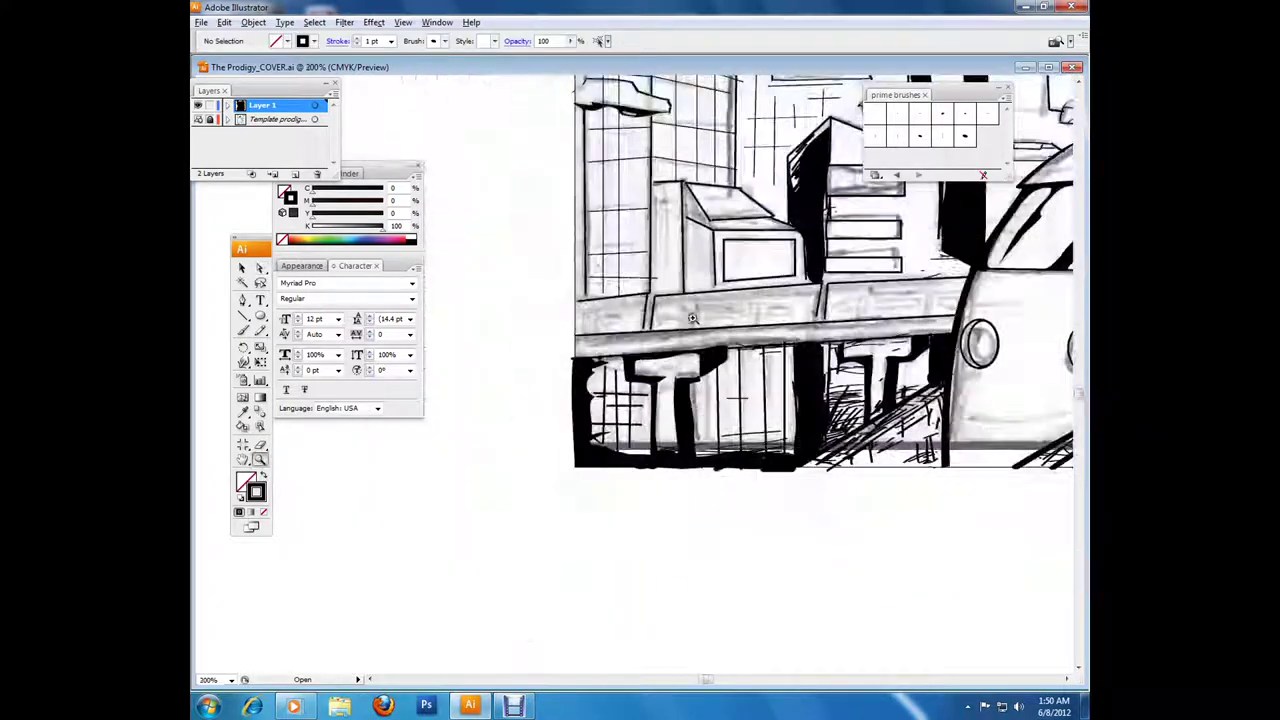
left_click_drag(592, 362, 674, 375)
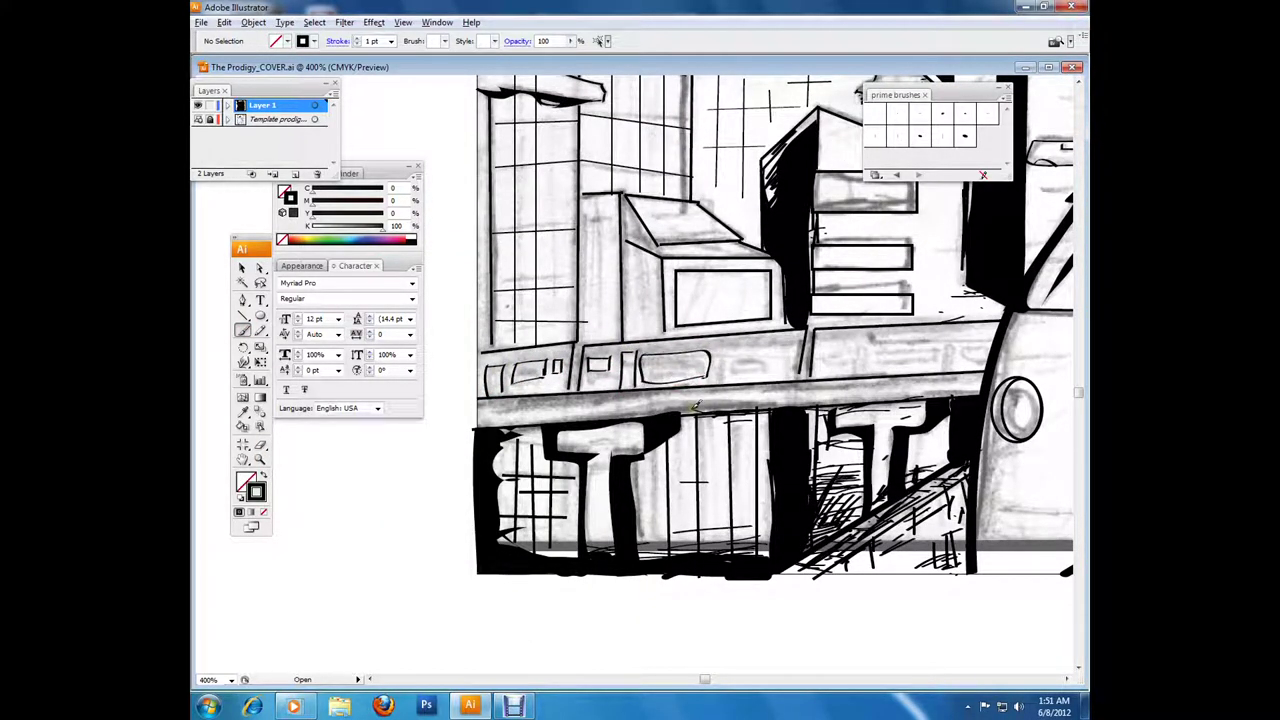
left_click_drag(260, 315, 300, 316)
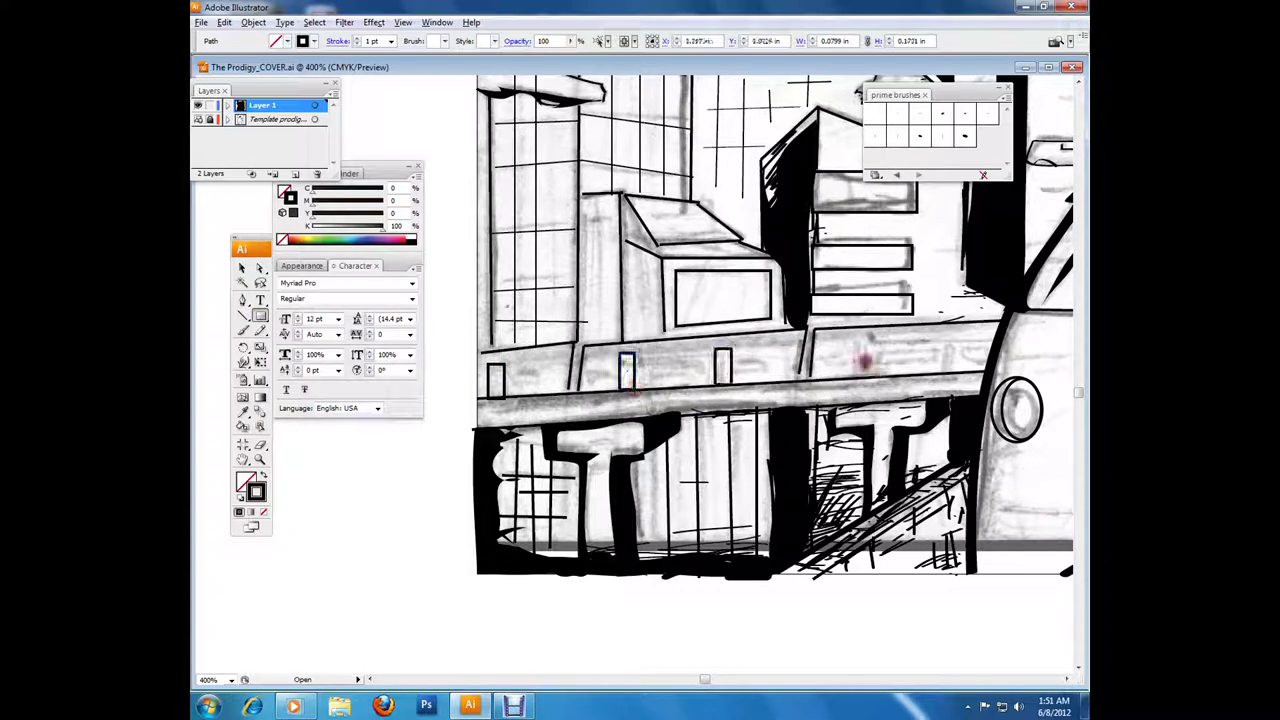
mouse_move(512, 364)
left_mouse_down()
mouse_move(558, 386)
mouse_move(712, 380)
left_mouse_up()
left_click_drag(868, 342, 952, 366)
left_click(745, 370, "ctrl")
Step: Select the rounded window and widen it slightly
key("a")
left_click(735, 380)
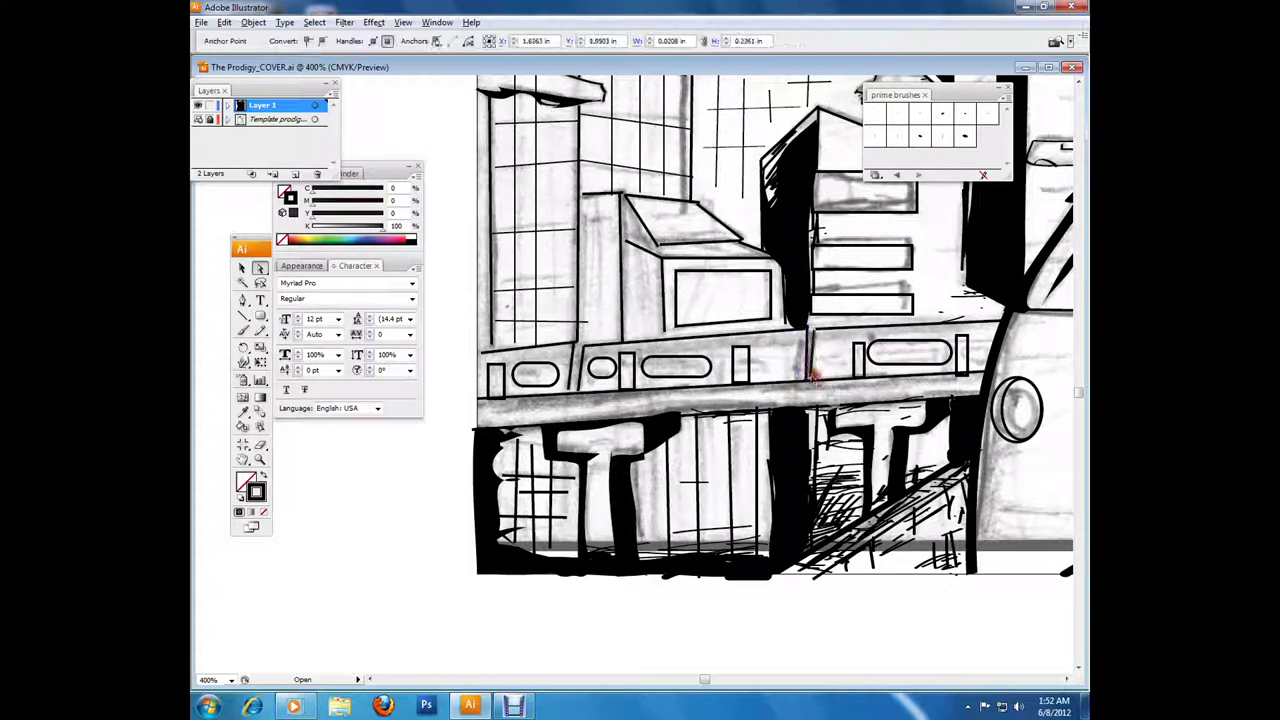
key("v")
left_click(680, 368)
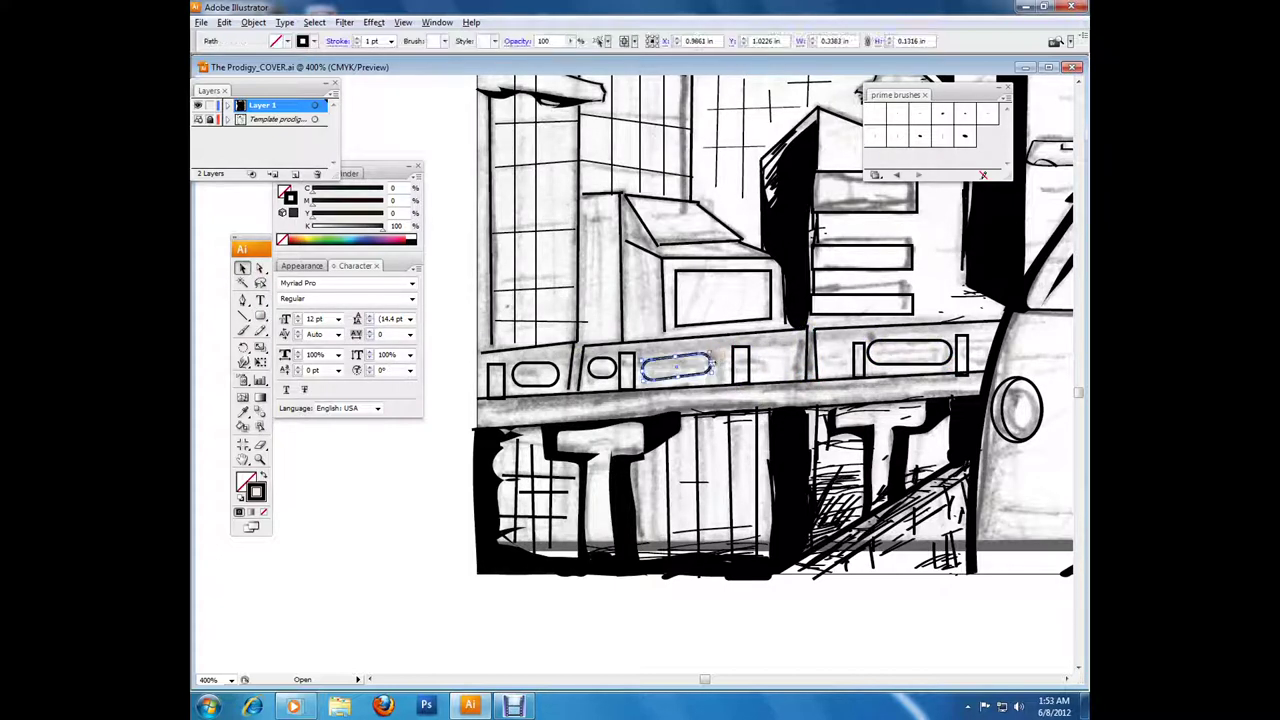
left_click_drag(712, 368, 724, 368)
Step: Add small rectangles along the train
key("m")
left_click_drag(583, 356, 609, 375)
mouse_move(758, 348)
left_mouse_down()
mouse_move(790, 370)
mouse_move(846, 363)
left_mouse_up()
left_click(259, 268)
left_click(588, 365)
Step: Draw a straight path along the train's top
key("p")
left_click(580, 346)
left_click(805, 333)
left_click(664, 430, "ctrl")
Step: Ink the building's left edge and outline its box with thick lines
key("n")
left_click_drag(580, 350, 583, 225)
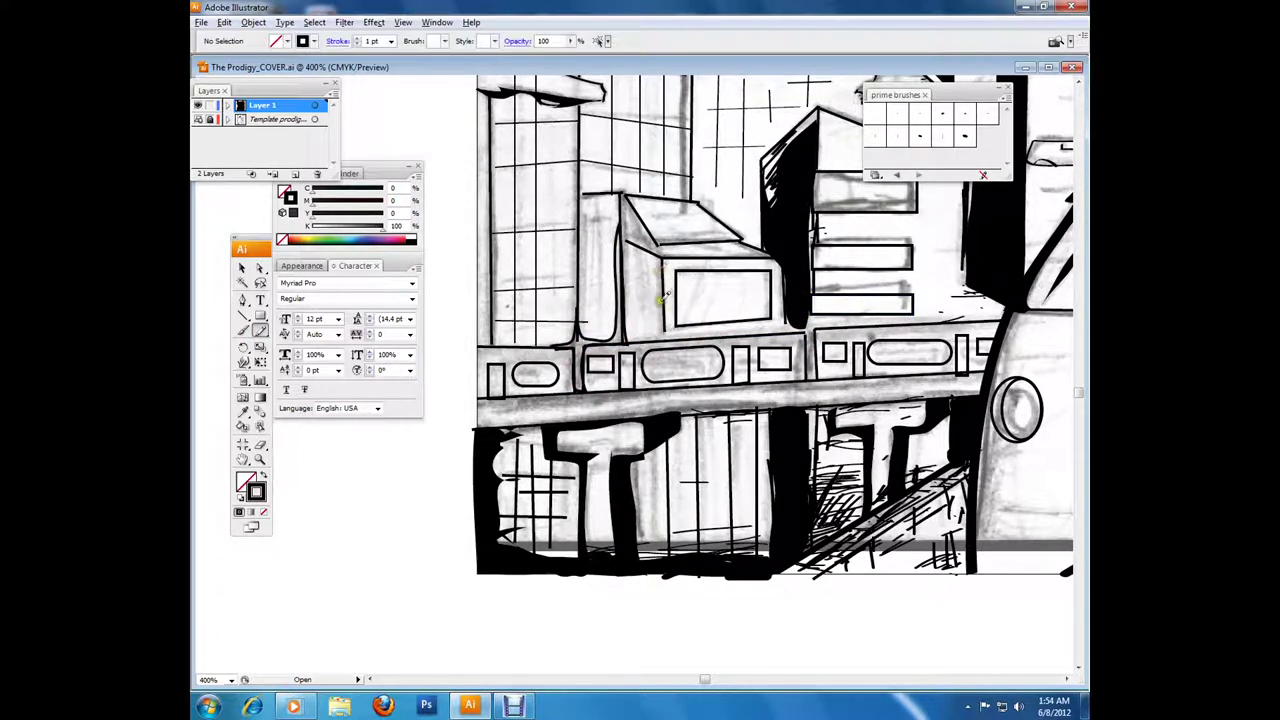
left_click_drag(688, 337, 652, 251)
key("v")
left_click(298, 519)
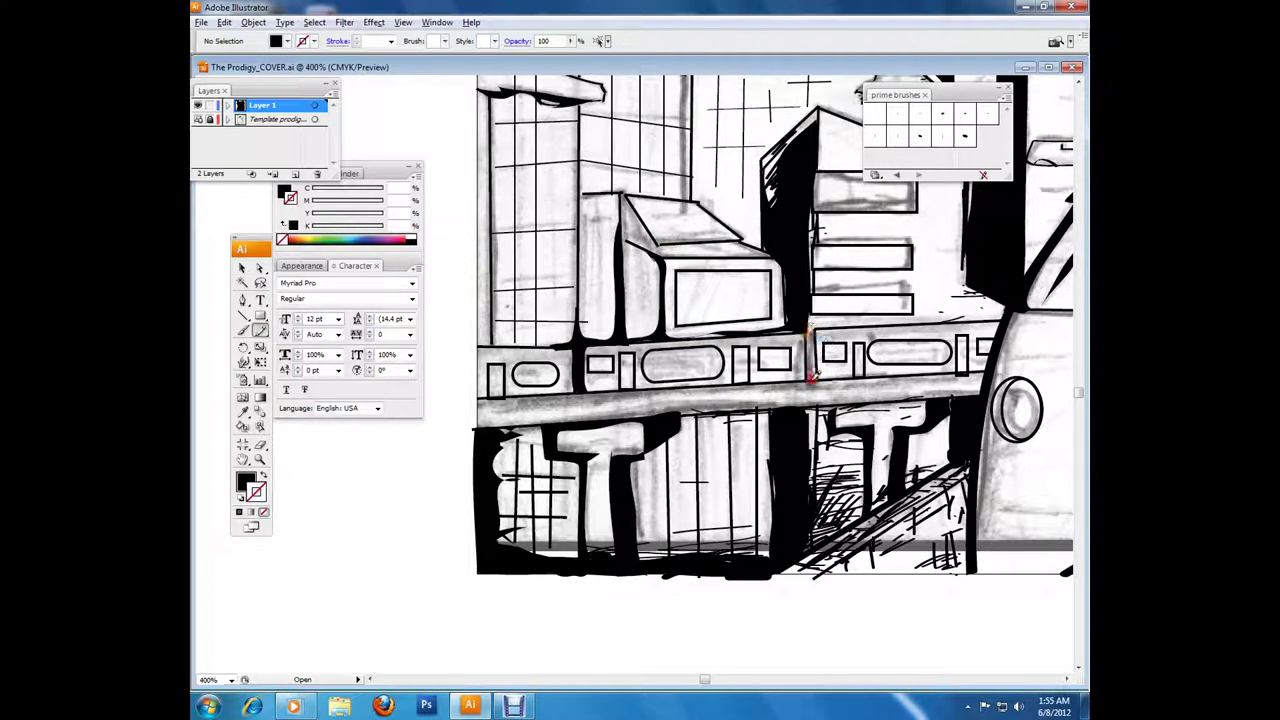
Step: Try pencil strokes around the left oval window, then undo them
key("n")
left_click_drag(491, 363, 537, 357)
left_click_drag(672, 342, 667, 346)
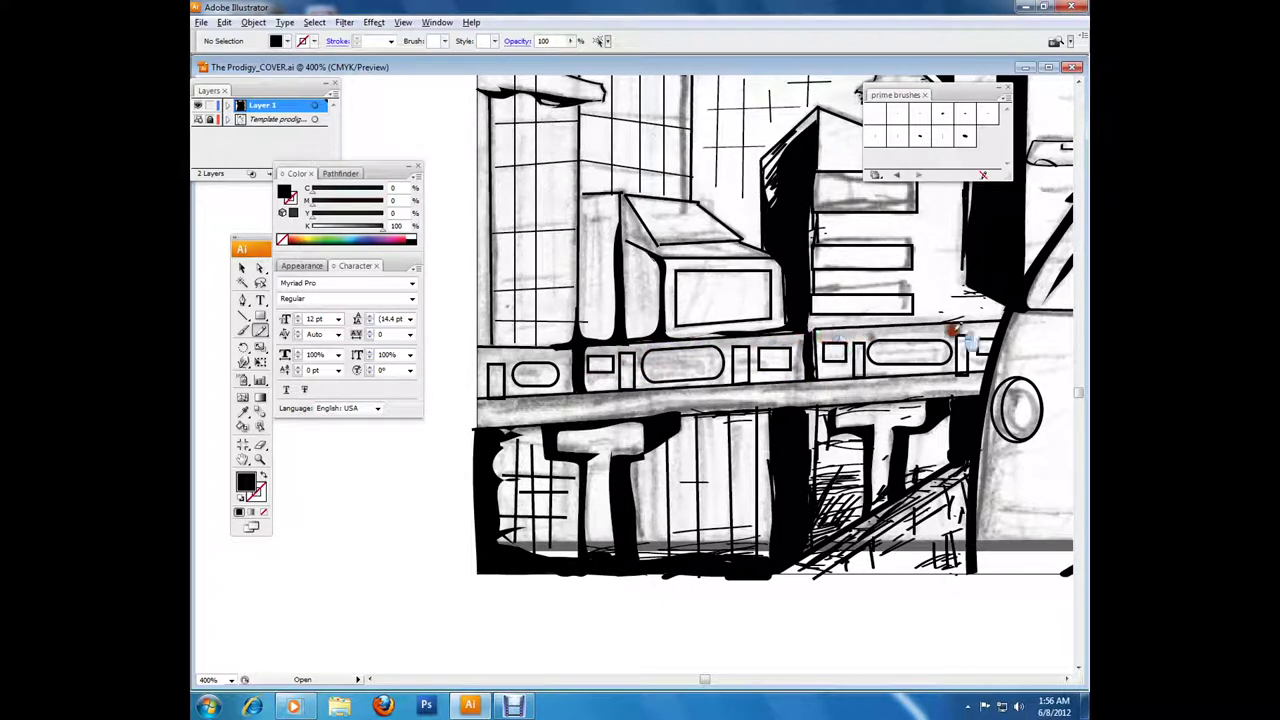
key("ctrl+z")
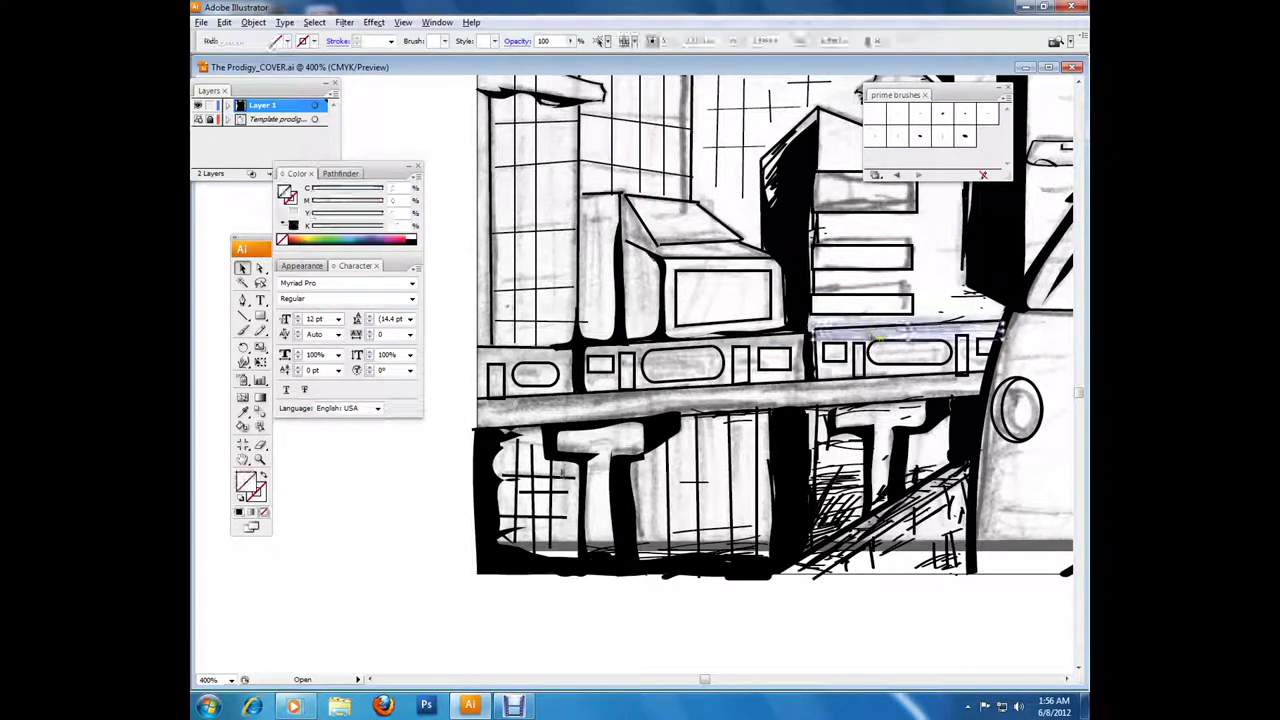
key("ctrl+z")
key("ctrl+z")
key("ctrl+z")
key("ctrl+z")
key("ctrl+z")
key("ctrl+z")
key("ctrl+z")
left_click(259, 331)
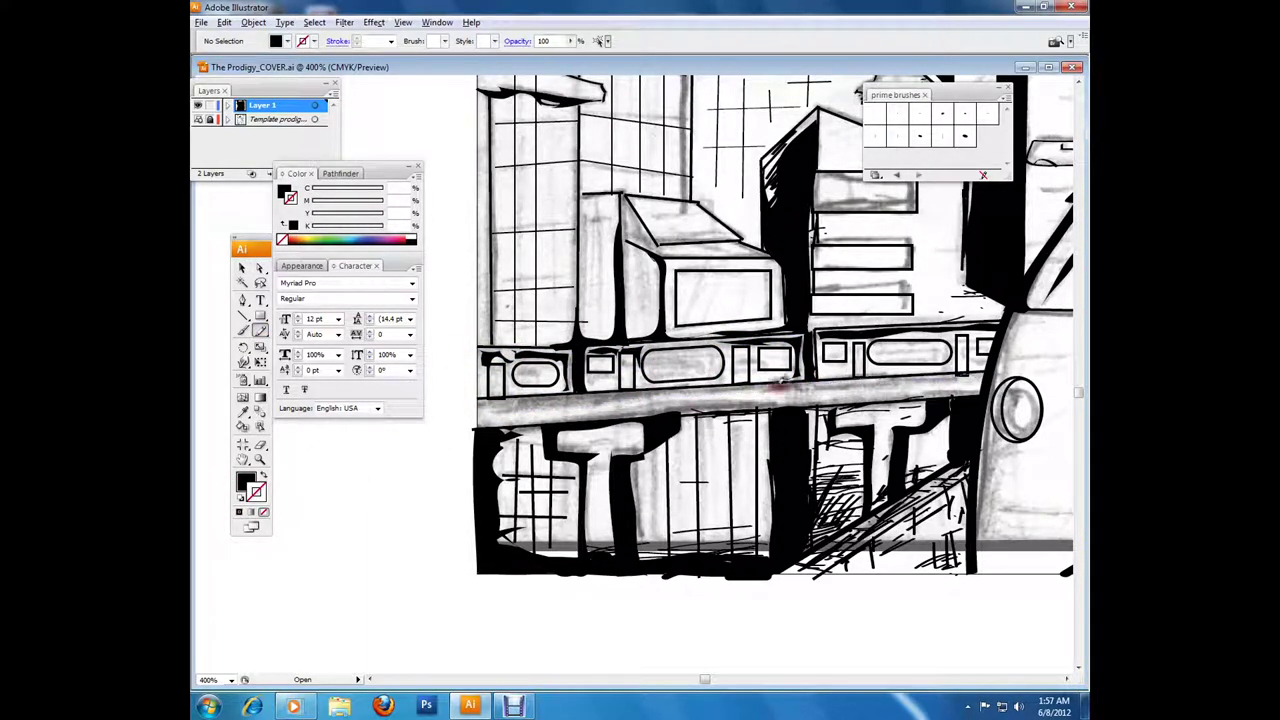
key("v")
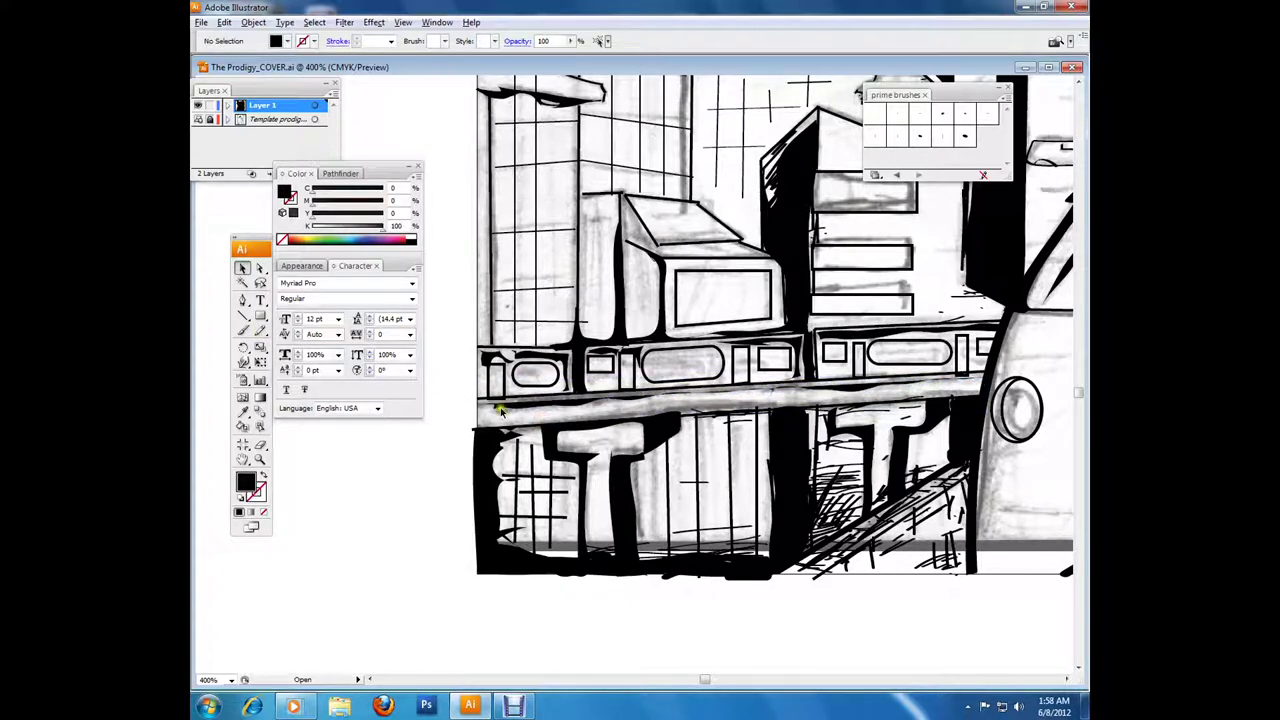
Step: Draw a path along the rail beam and apply an inking brush to it
left_click(478, 402)
left_click(984, 378)
key("v")
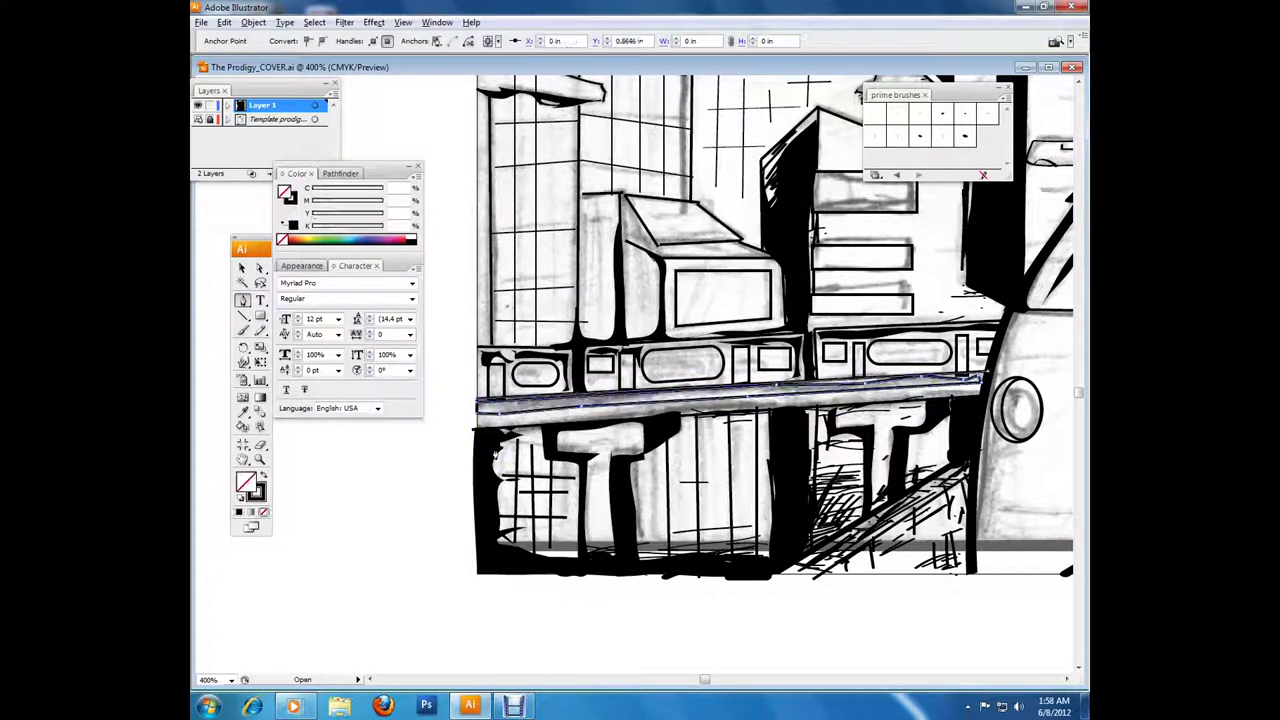
left_click(924, 138)
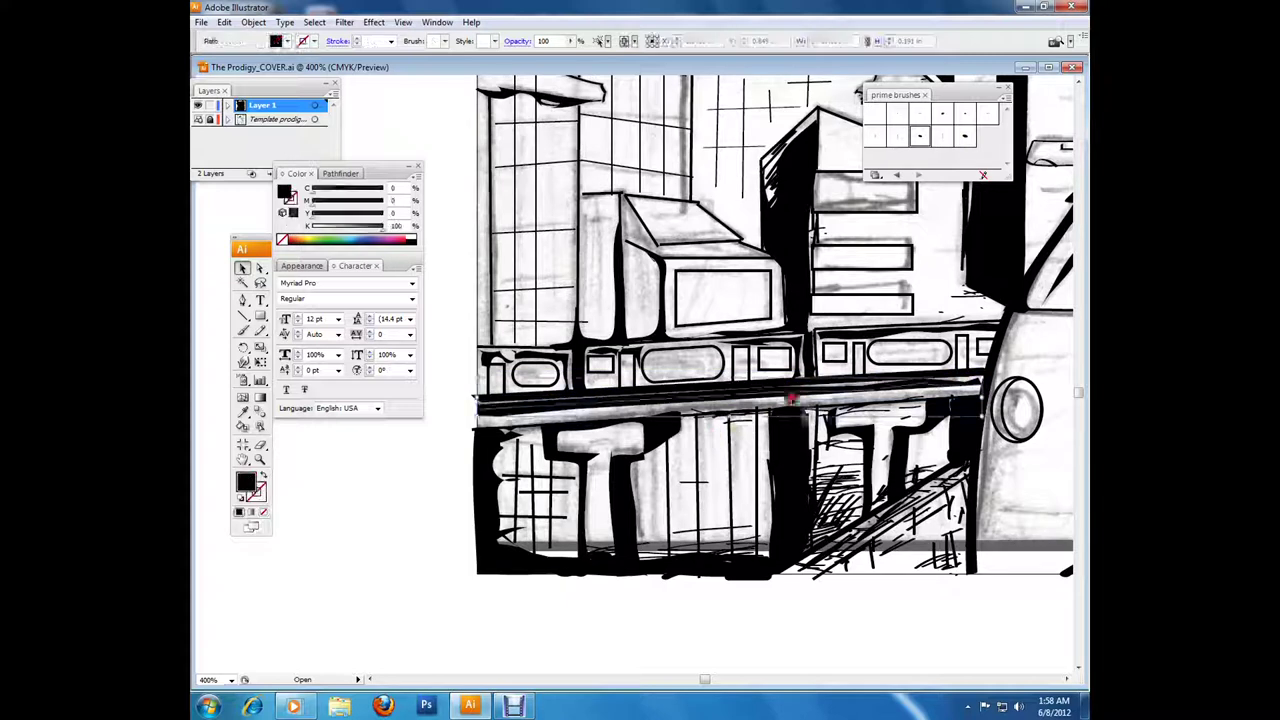
key("ctrl+shift+a")
Step: Paint hatch strokes inside the right oval window
key("b")
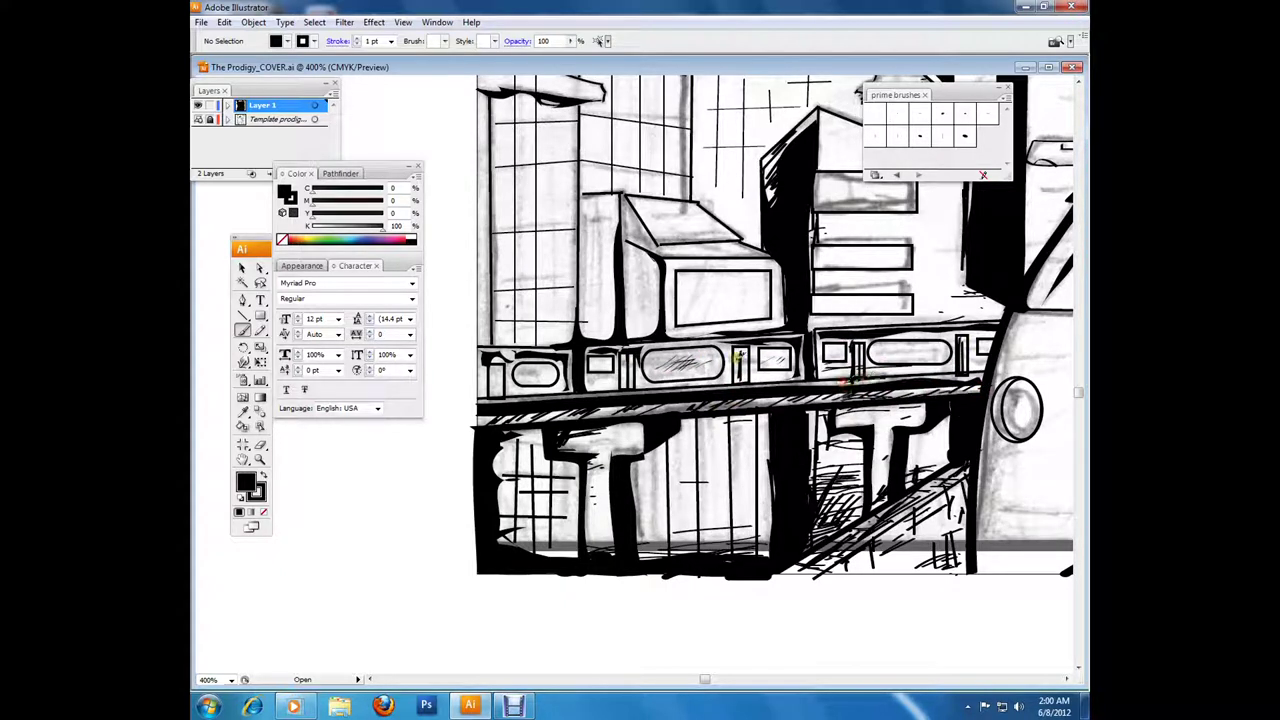
key("v")
left_click(916, 403)
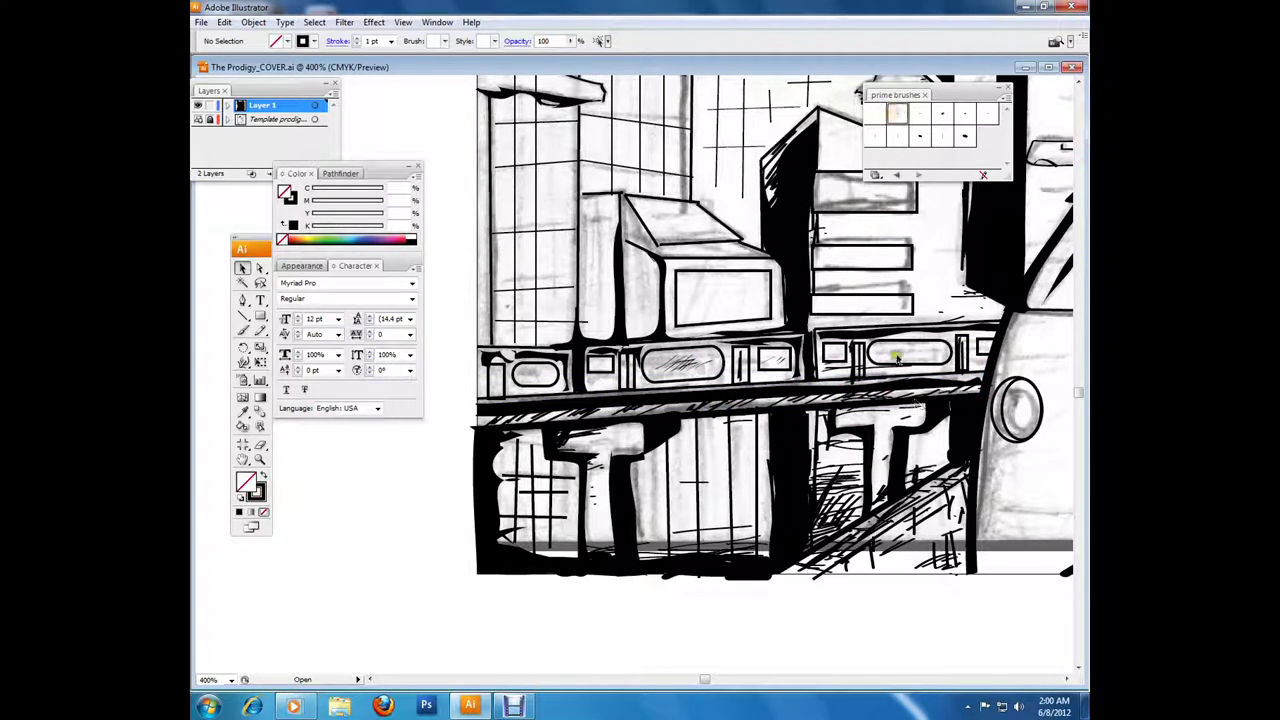
left_click_drag(884, 356, 942, 351)
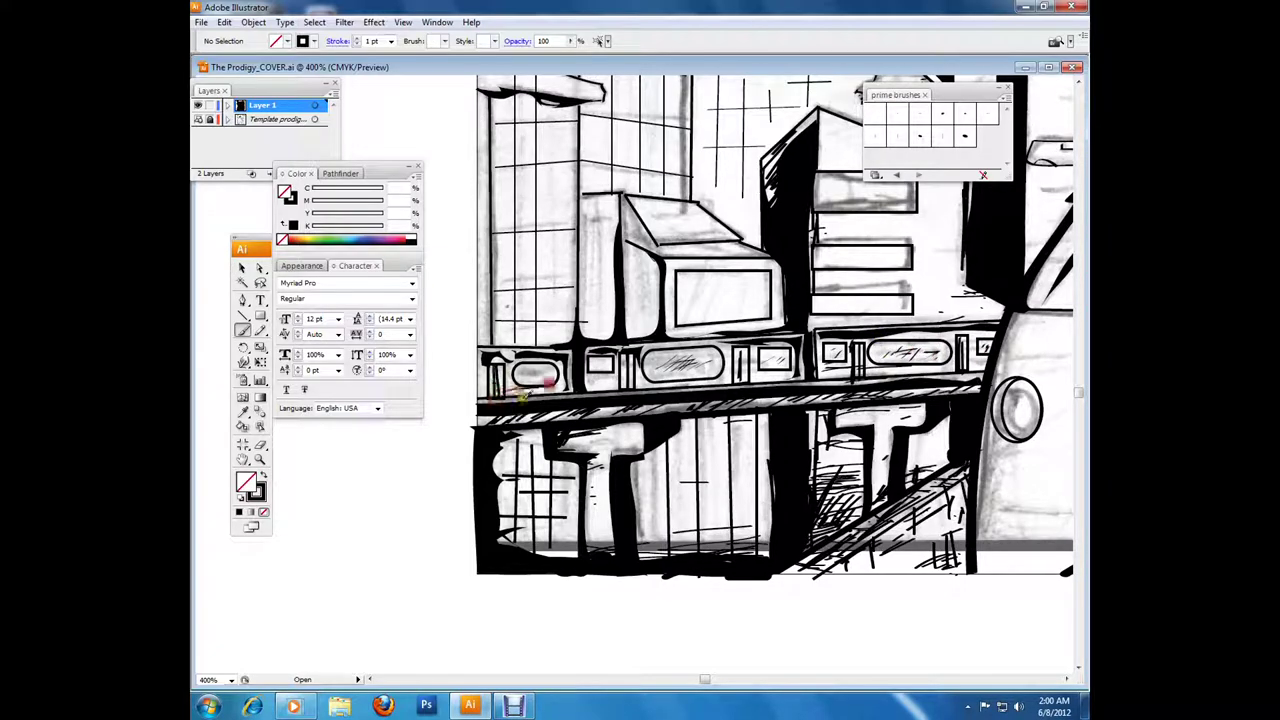
key("ctrl+minus")
key("ctrl+minus")
key("ctrl+minus")
key("ctrl+minus")
key("ctrl+minus")
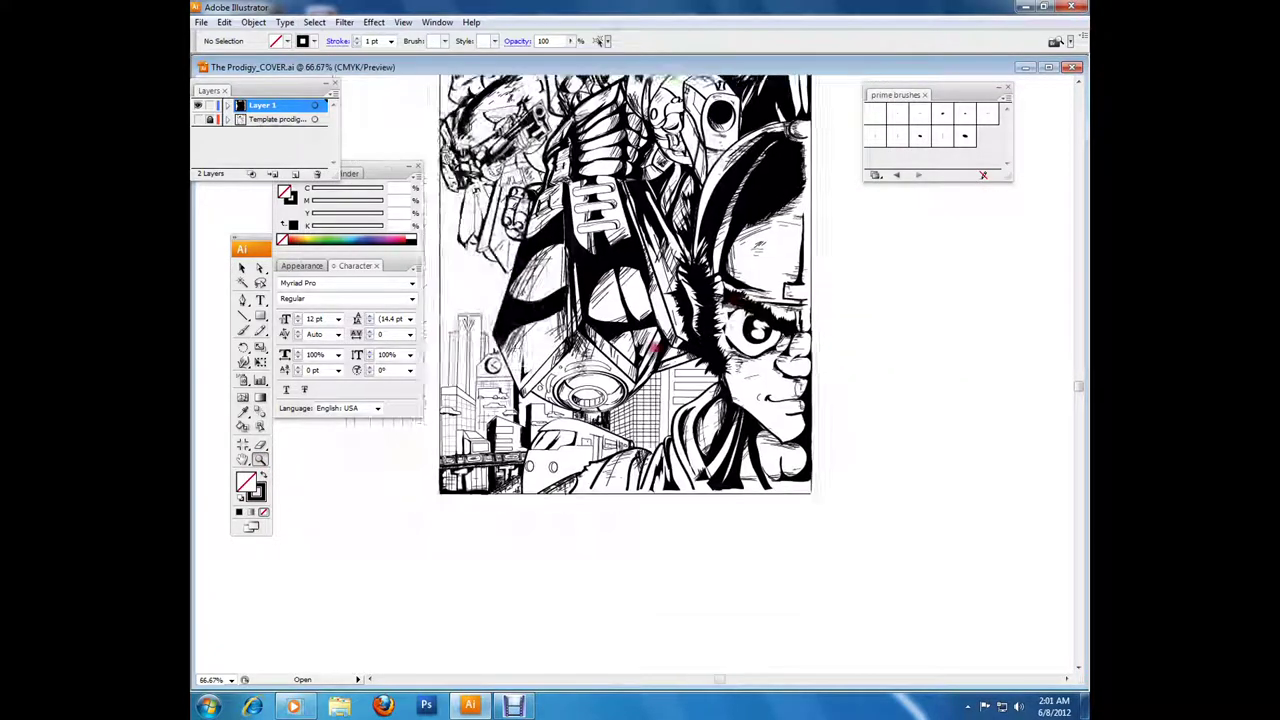
Step: Outline the V emblem atop the left tower with the Pen tool
left_click(446, 314)
left_click(446, 314)
key("p")
left_click(484, 292)
left_click(453, 211)
left_click(497, 248)
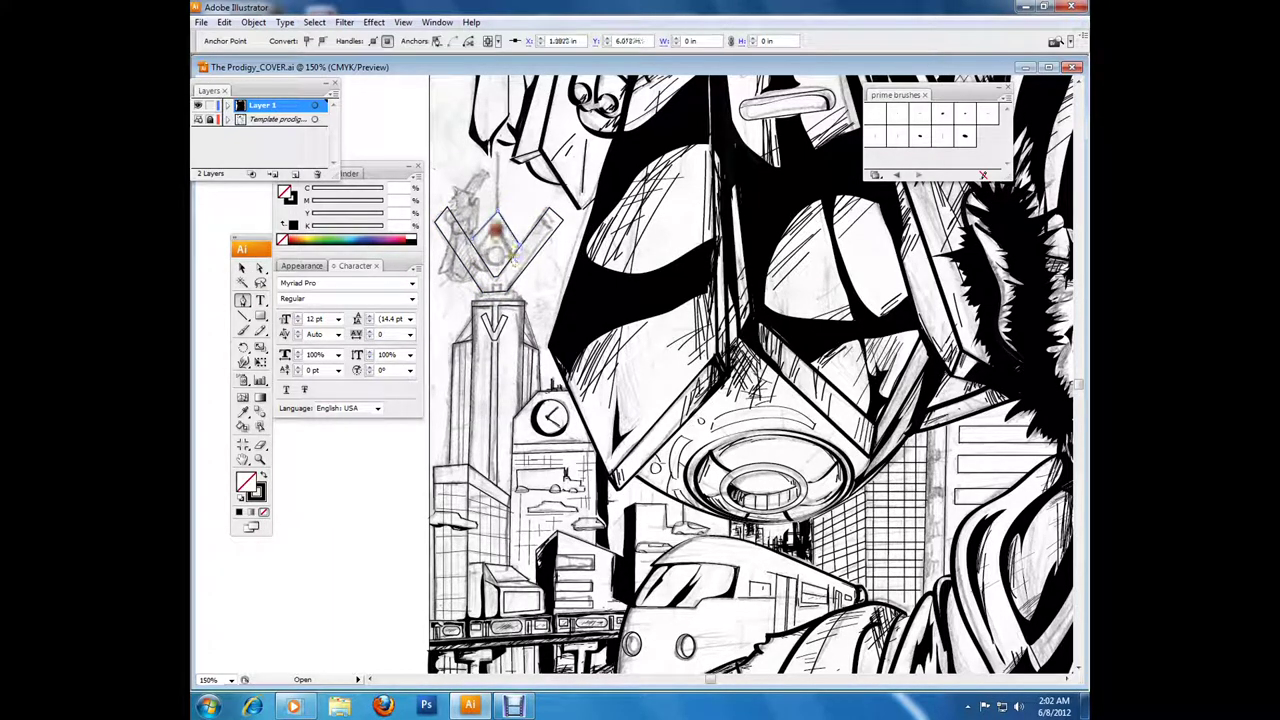
key("\\")
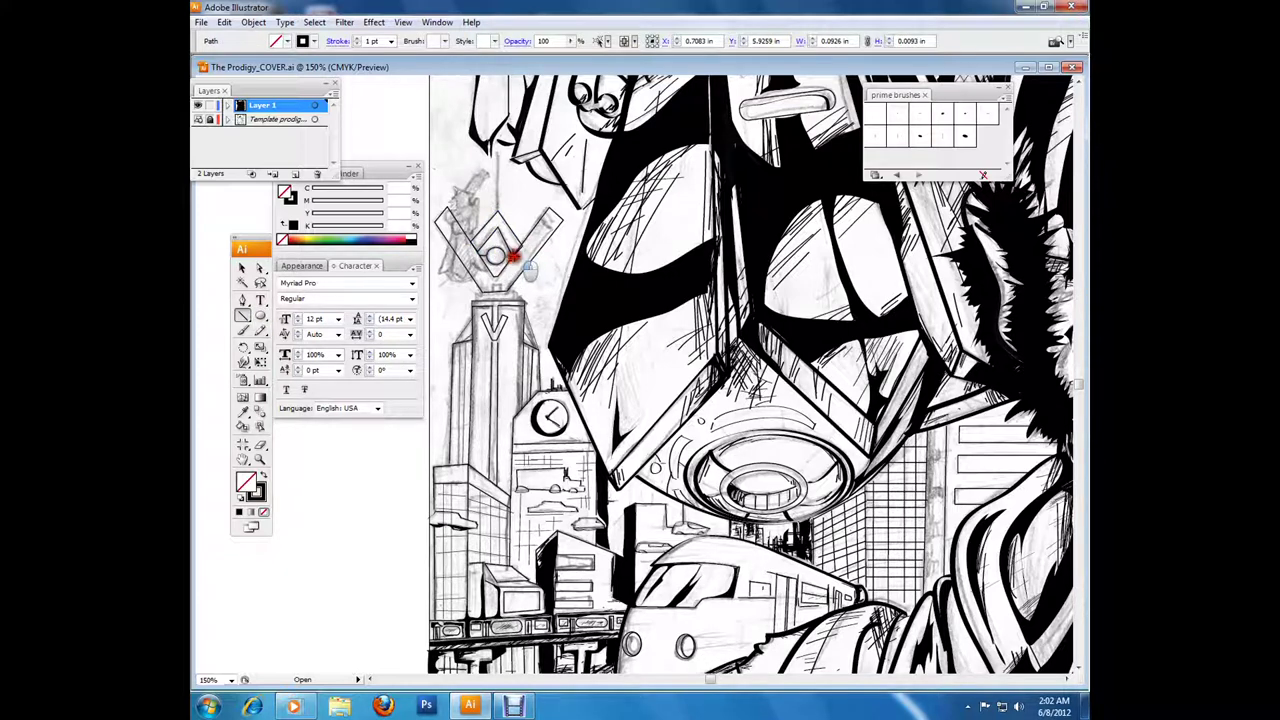
left_click(241, 268)
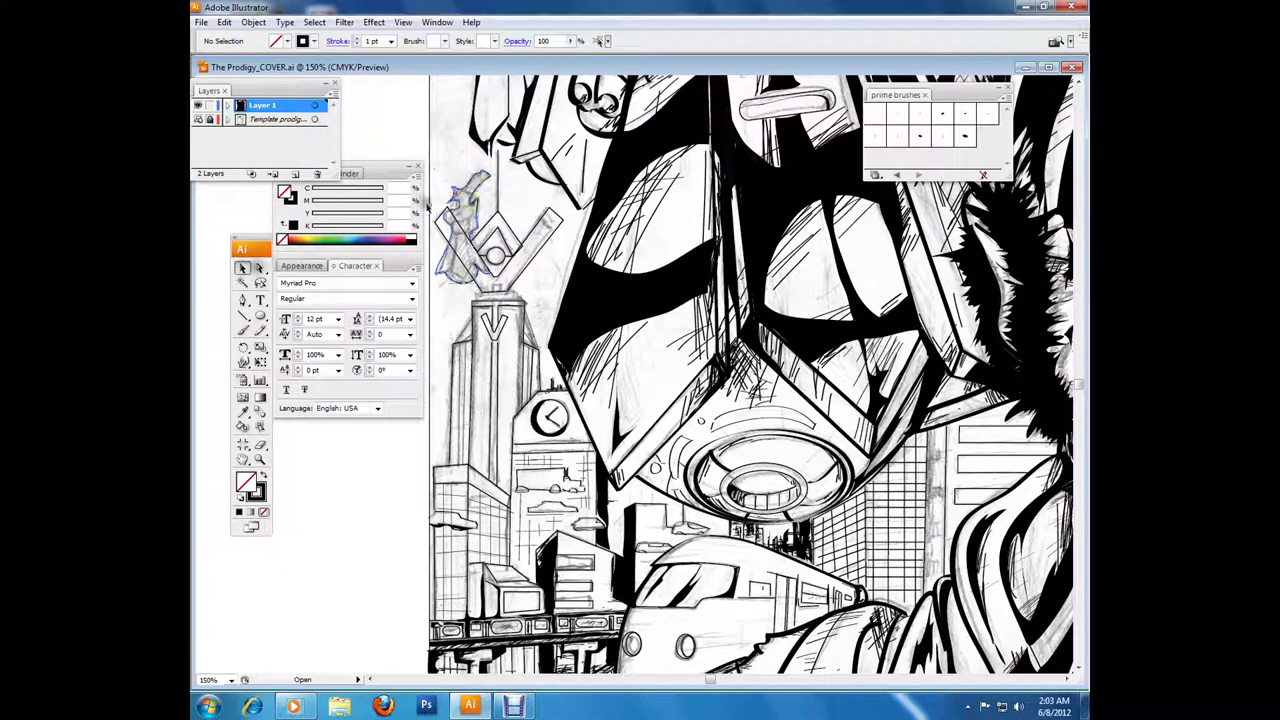
Step: Fill the figure outline solid black and widen the silhouette to the left
left_click_drag(371, 166, 373, 234)
key("z")
left_click(895, 590)
key("a")
mouse_move(895, 590)
left_mouse_down()
mouse_move(737, 423)
mouse_move(737, 397)
left_mouse_up()
key("v")
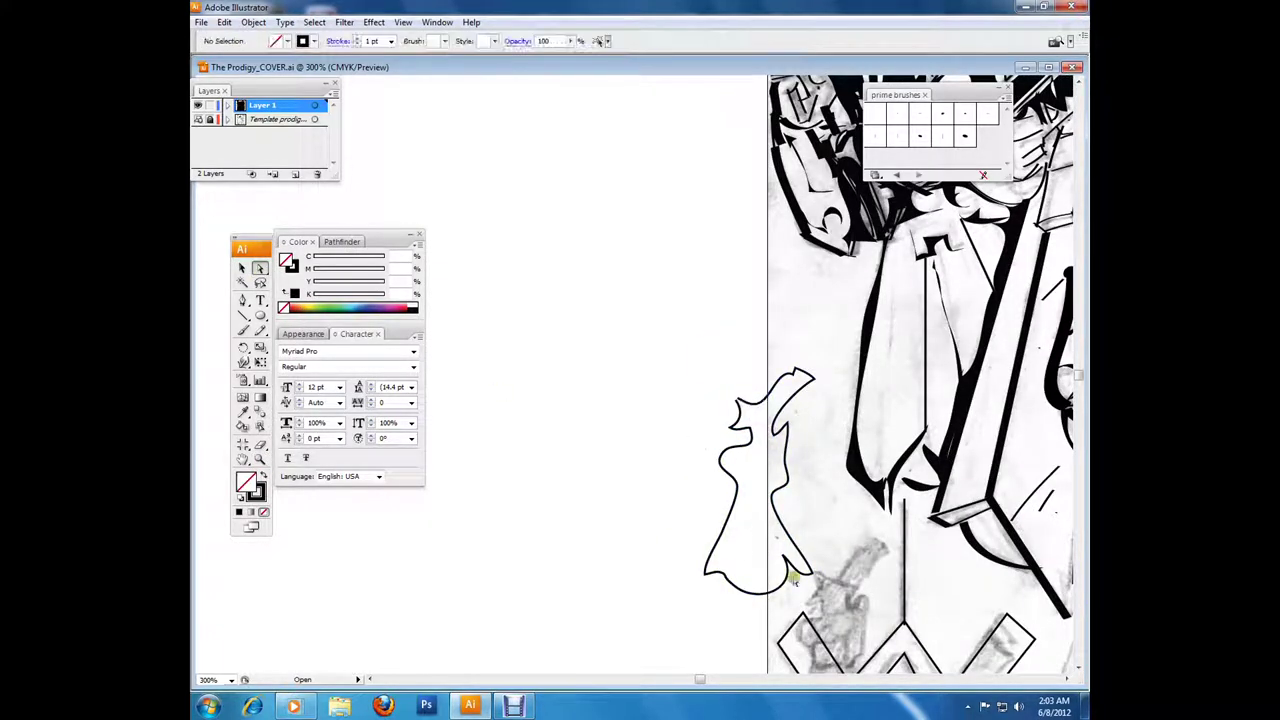
left_click(294, 292)
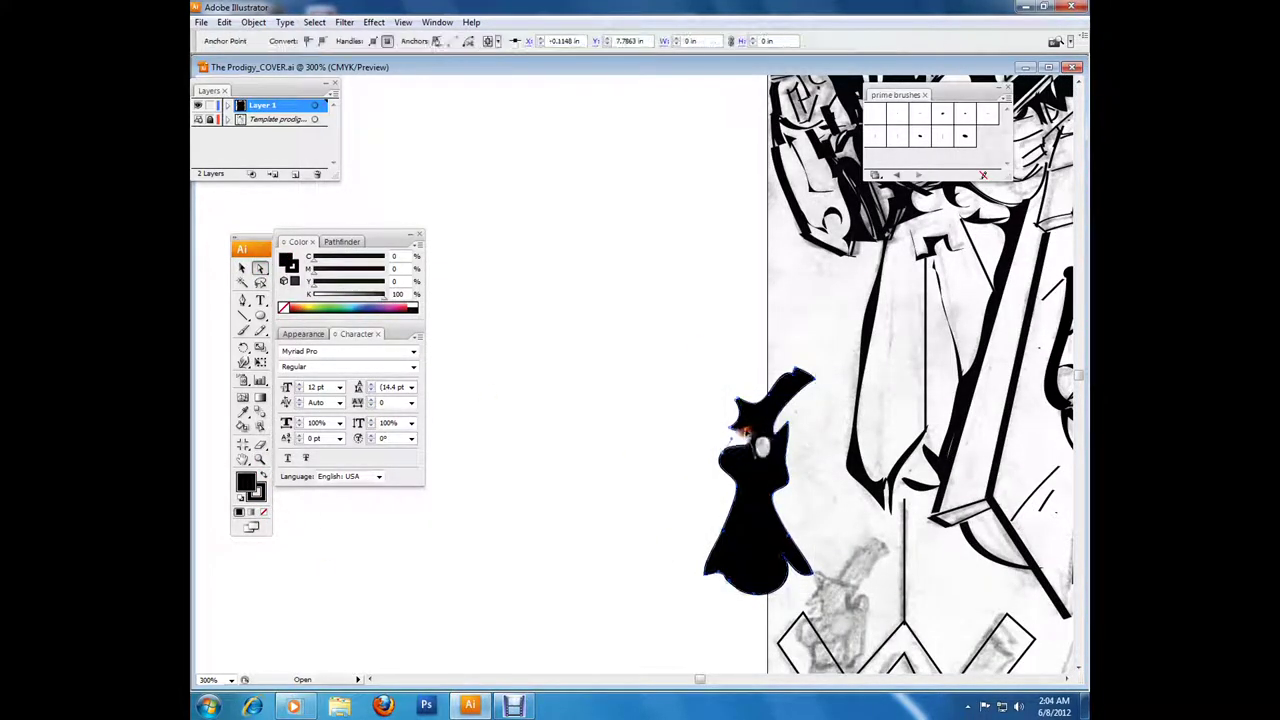
left_click_drag(705, 480, 683, 480)
key("a")
left_click(783, 565)
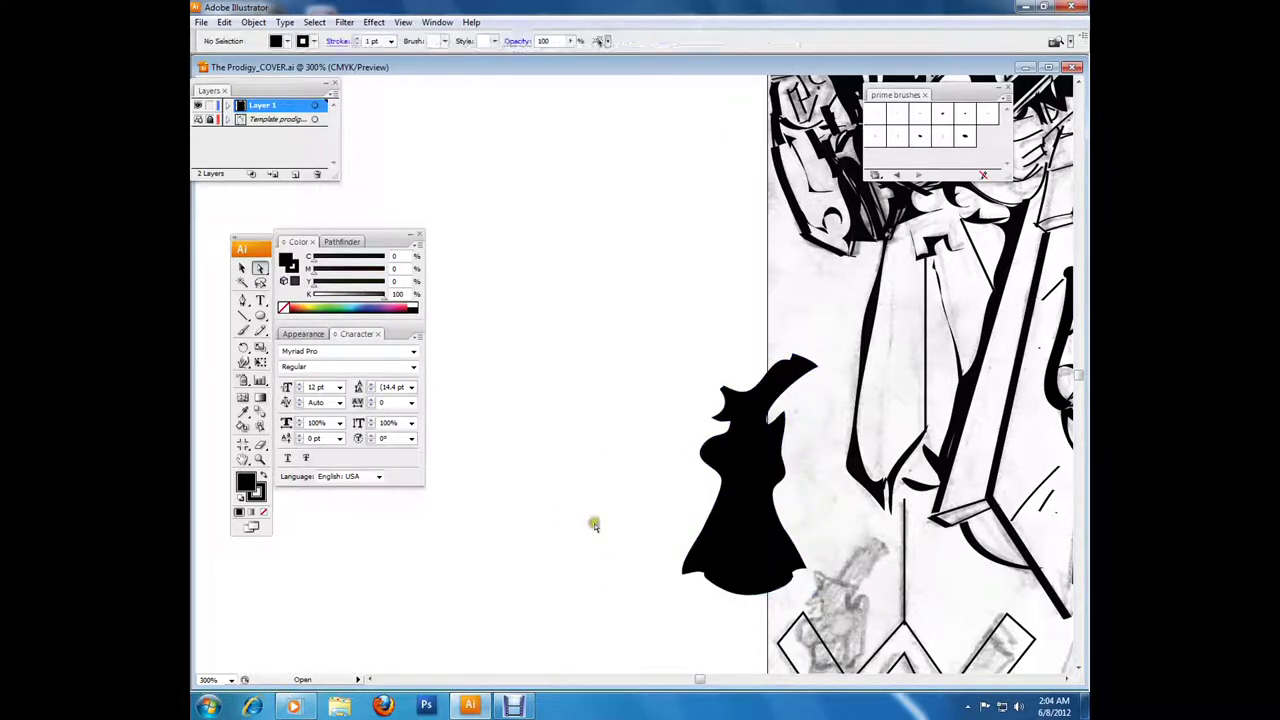
Step: Duplicate the black silhouette and scatter small copies along the cover's left edge
key("ctrl+0")
key("v")
mouse_move(662, 432)
left_mouse_down()
mouse_move(608, 432)
mouse_move(648, 410)
mouse_move(678, 428)
left_mouse_up()
left_click_drag(607, 432, 716, 472)
left_click_drag(628, 475, 683, 522)
left_click_drag(580, 445, 880, 552)
left_click(580, 533)
left_click_drag(683, 520, 710, 472)
left_click_drag(680, 430, 672, 372)
left_click_drag(710, 470, 727, 438)
left_click(560, 450)
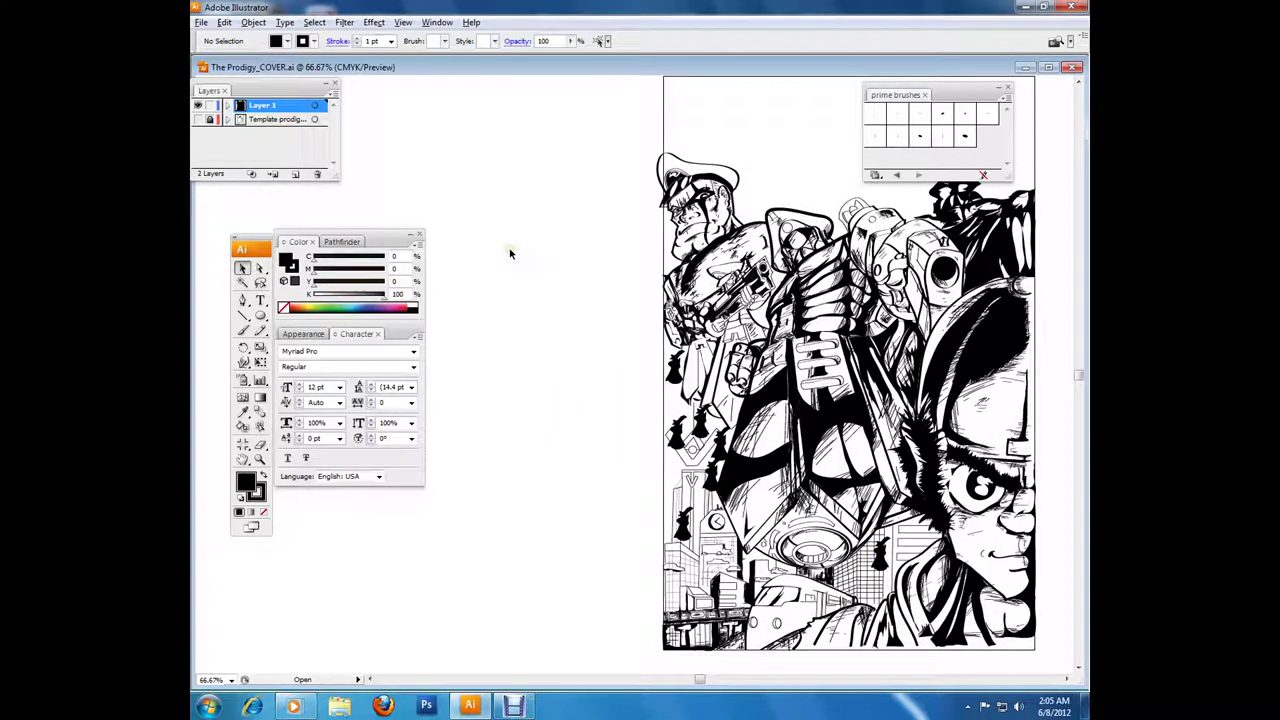
Step: Move one small silhouette lower on the left edge and set the stroke to None
left_click_drag(676, 395, 712, 456)
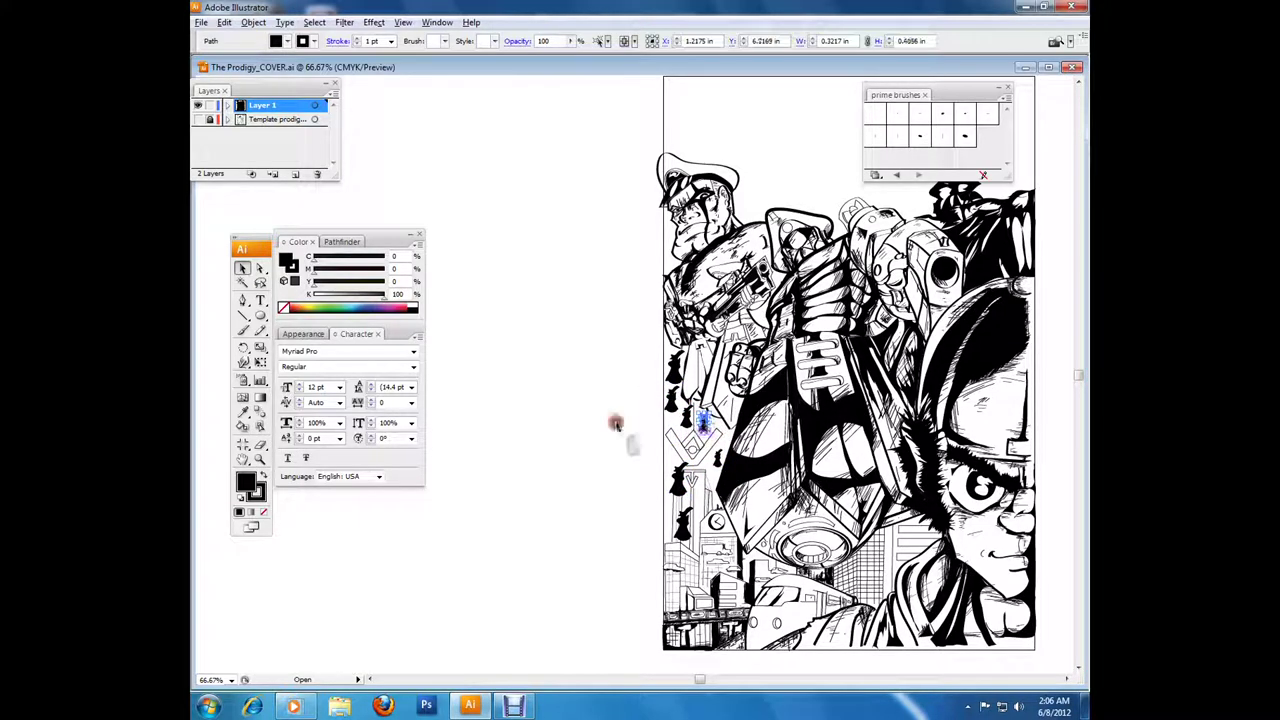
left_click(626, 430)
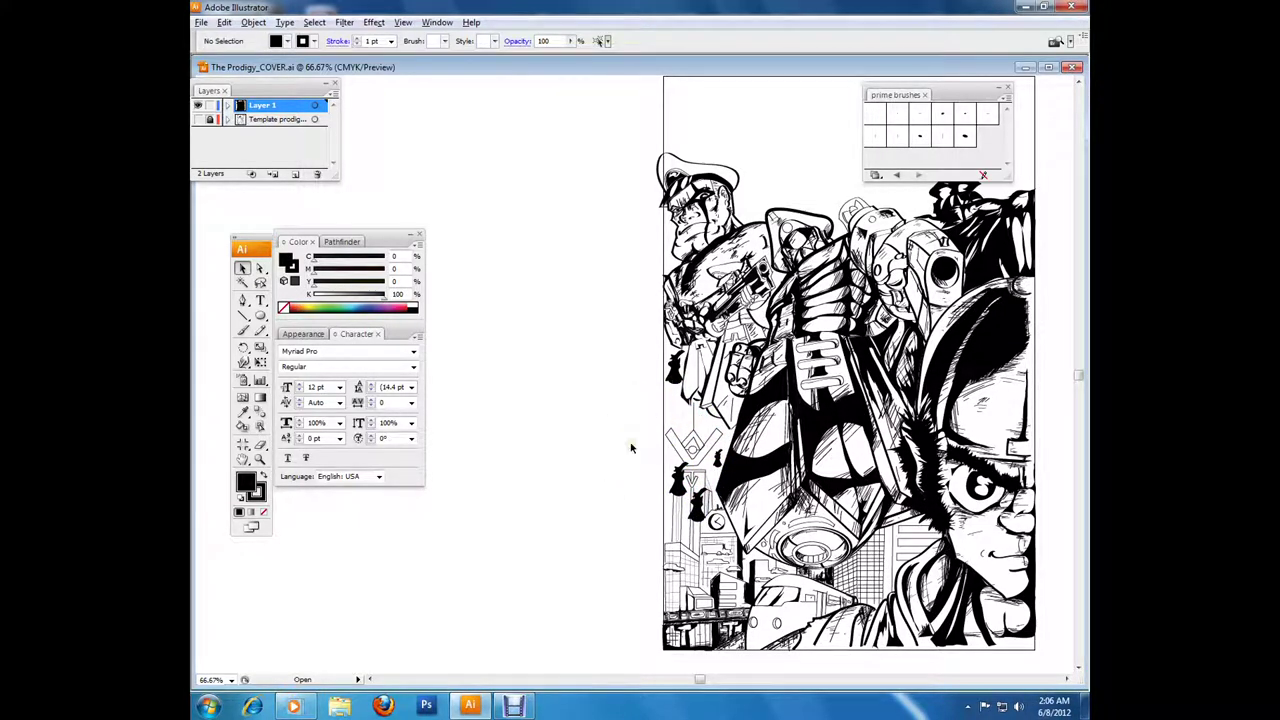
left_click_drag(630, 448, 460, 583)
key("v")
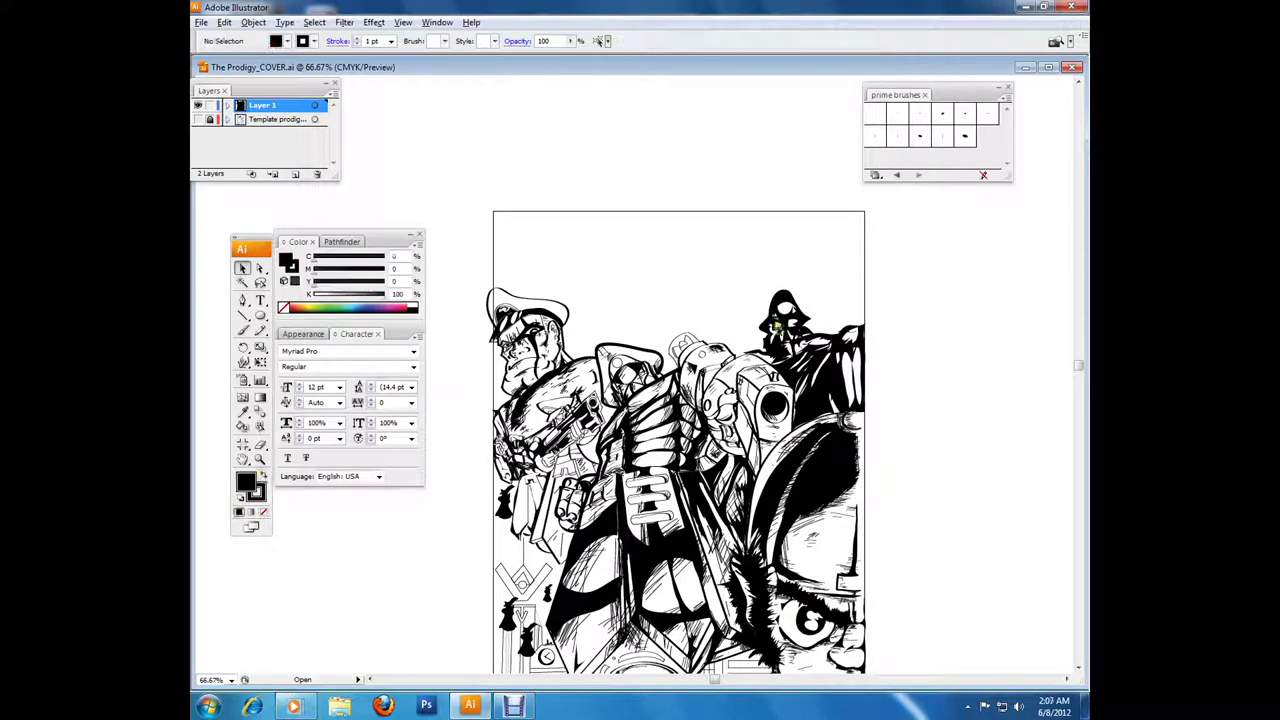
key("x")
key("slash")
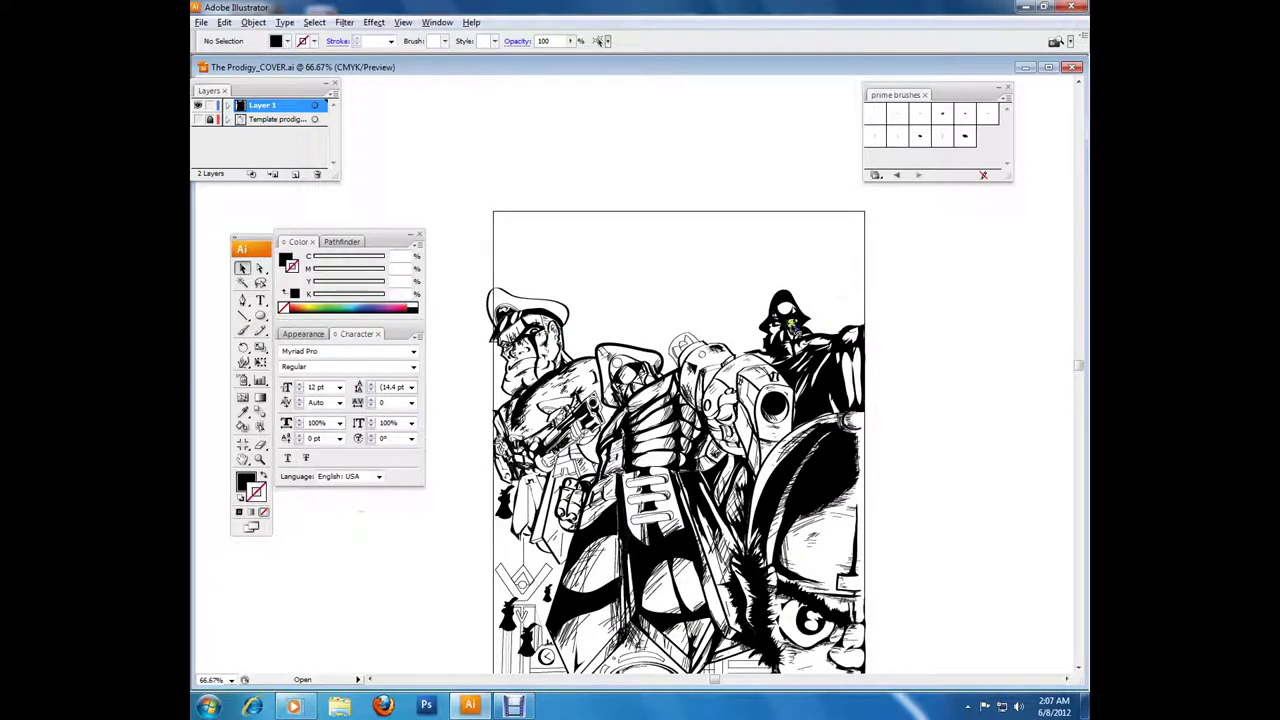
Step: Show the Brushes and Gradient panels, swap fill and stroke, and select the hooded figure's black shape
key("v")
left_click(790, 300)
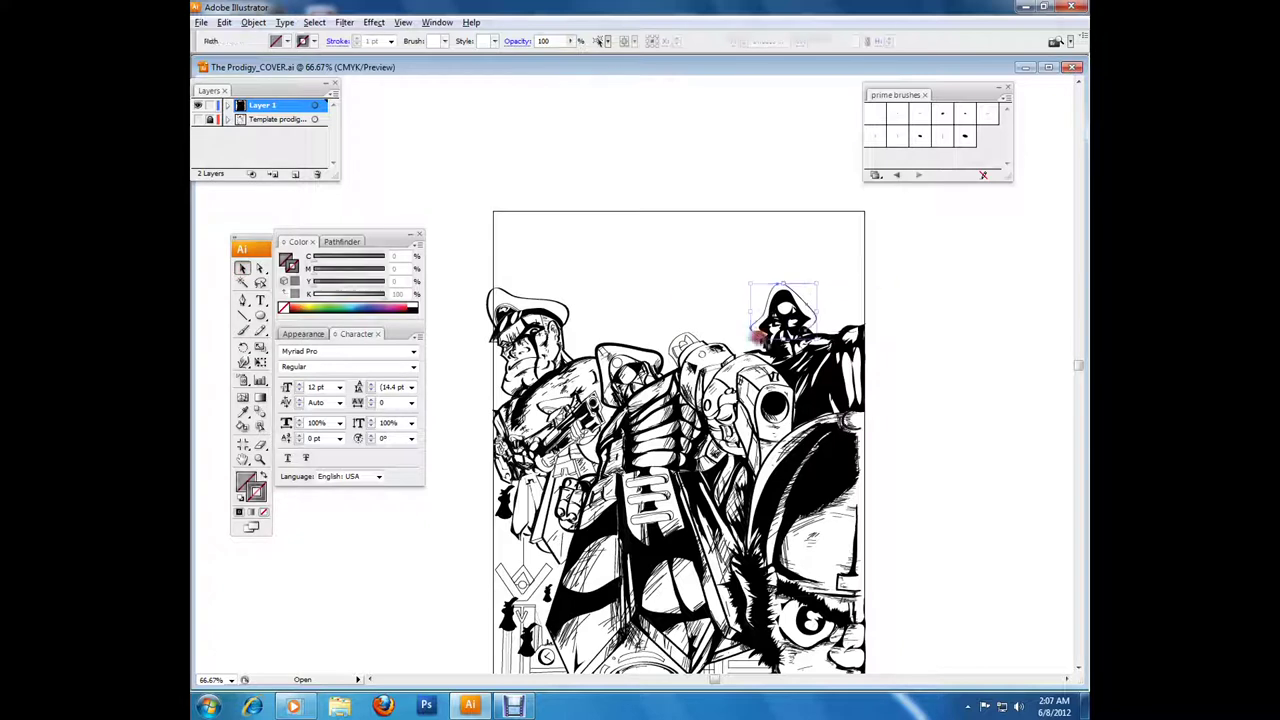
left_click(831, 266)
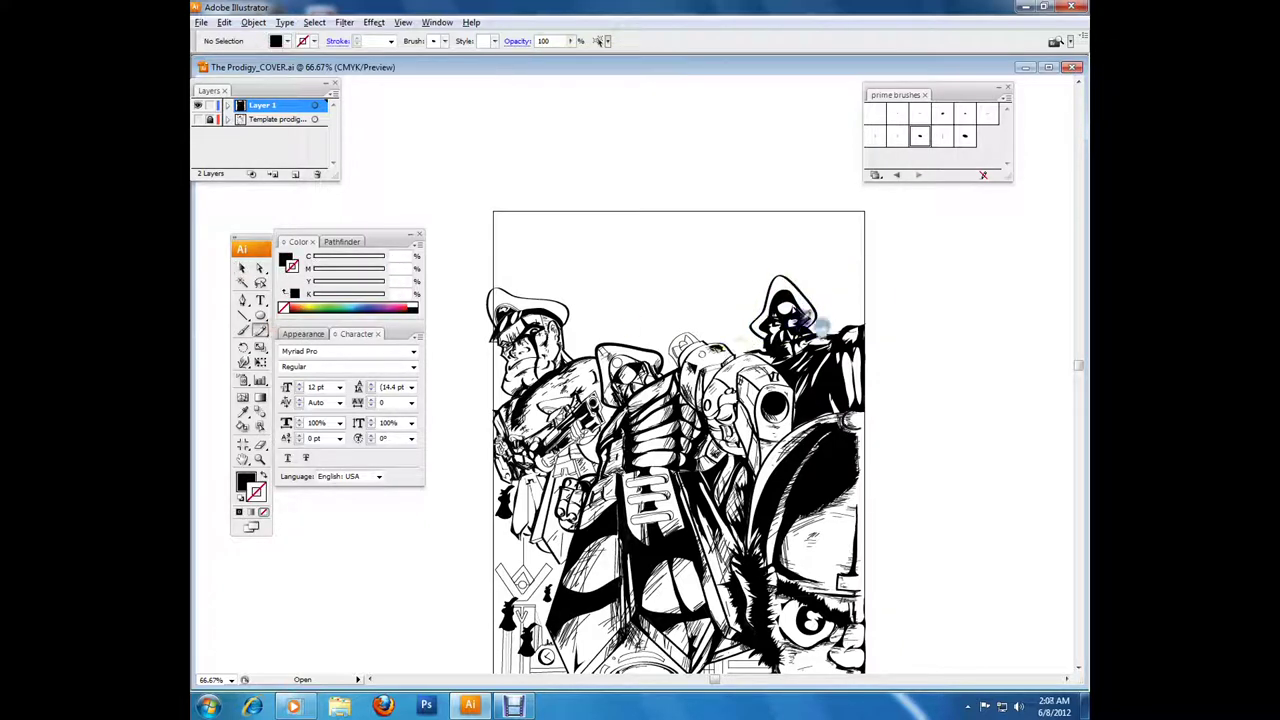
key("ctrl+F9")
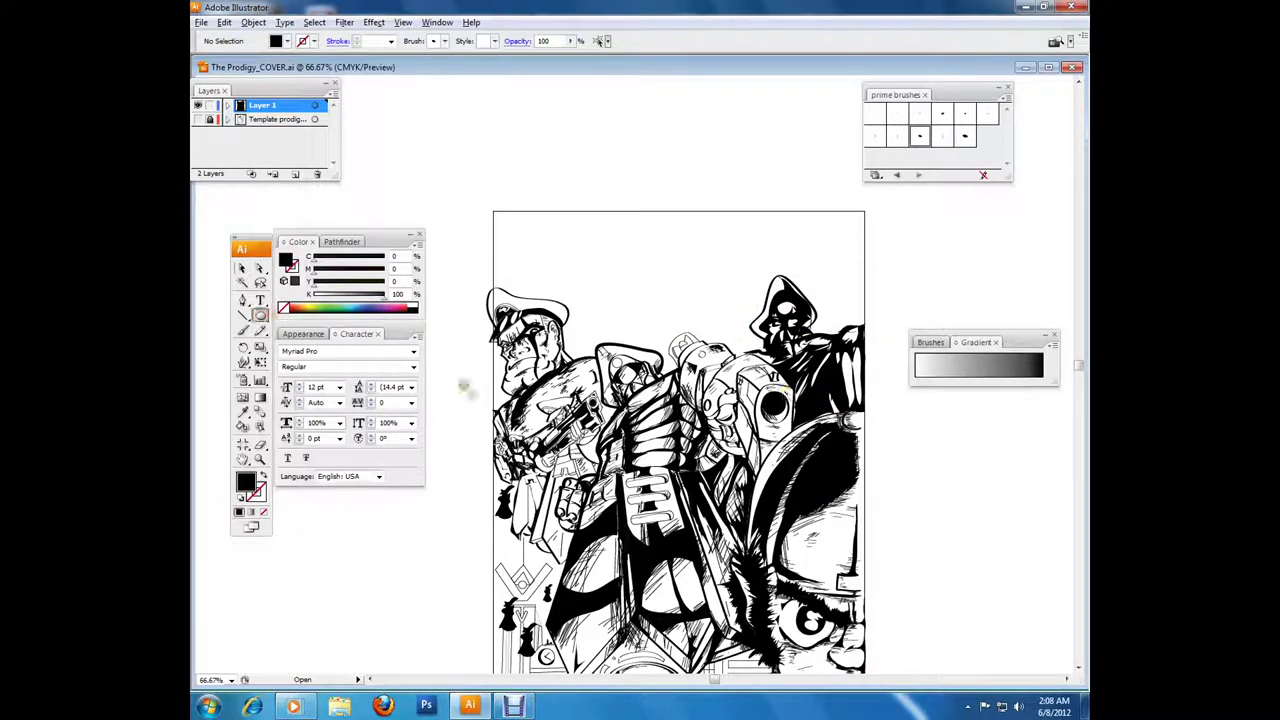
key("shift+x")
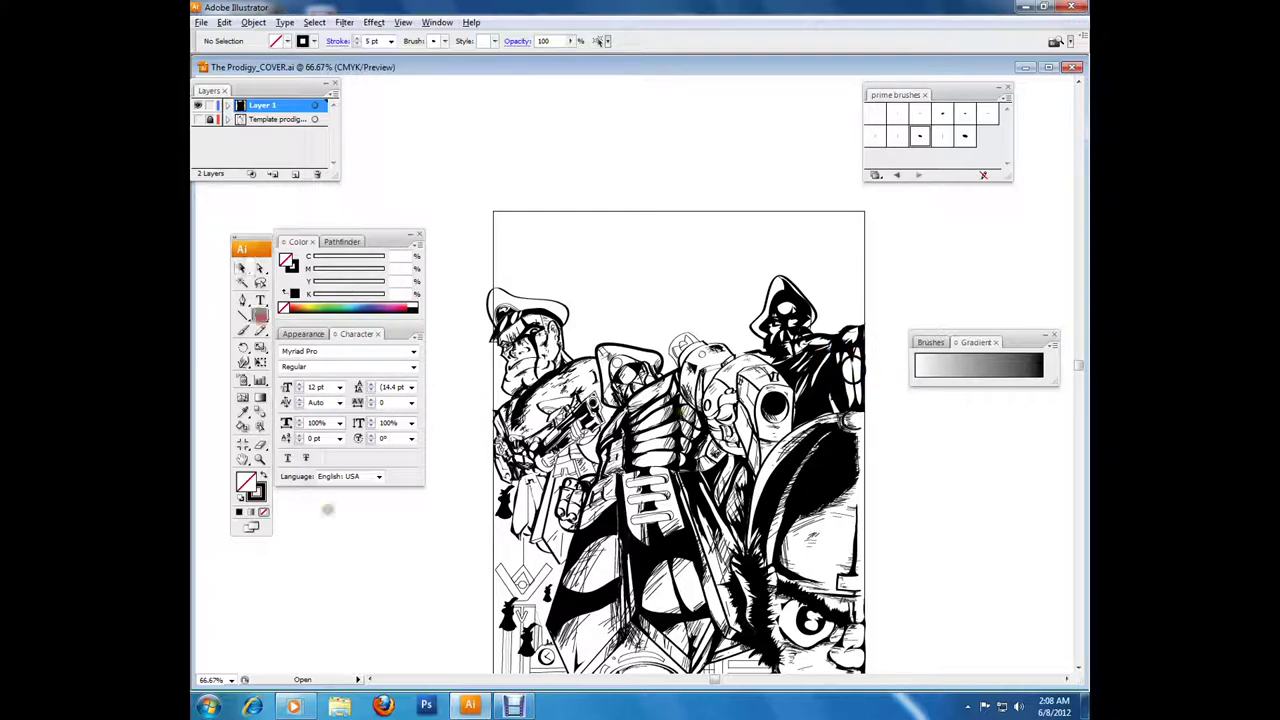
key("v")
left_click(852, 372)
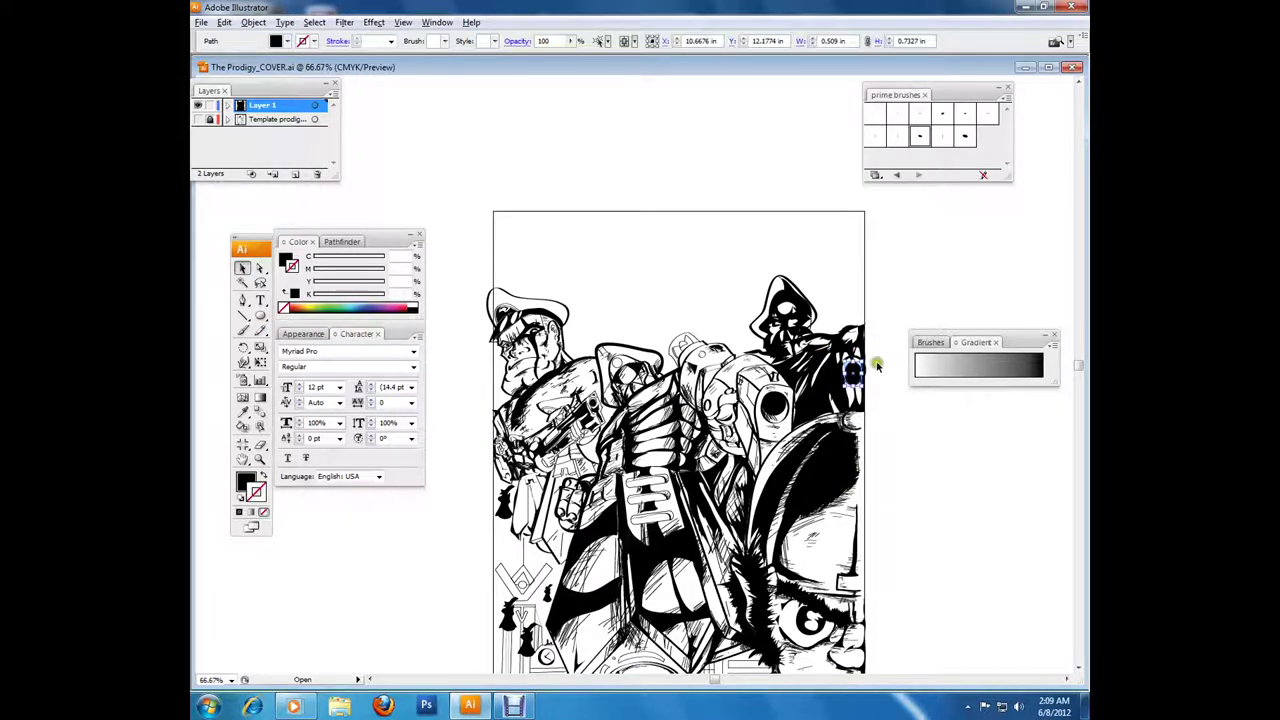
Step: Select and then deselect the hooded figure's stroked helmet path
scroll(852, 372, "down", 3)
scroll(700, 450, "right", 2)
key("a")
left_click(620, 557)
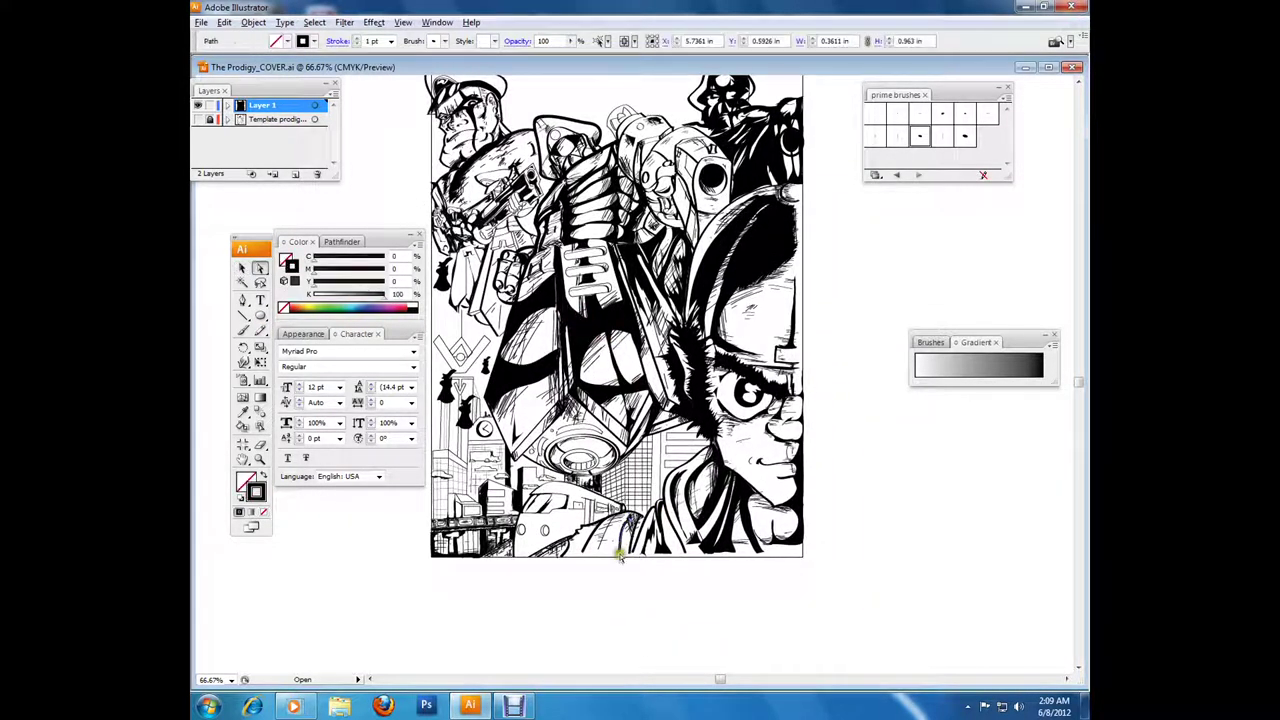
left_click(620, 557)
key("b")
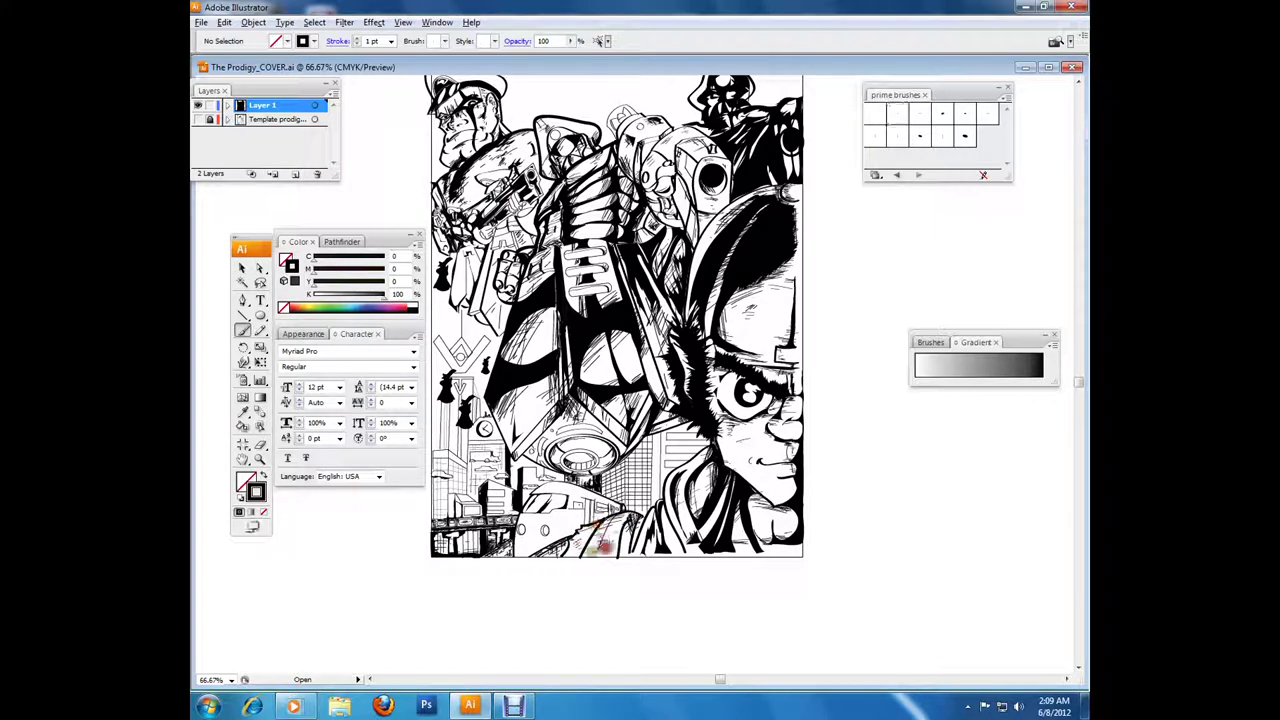
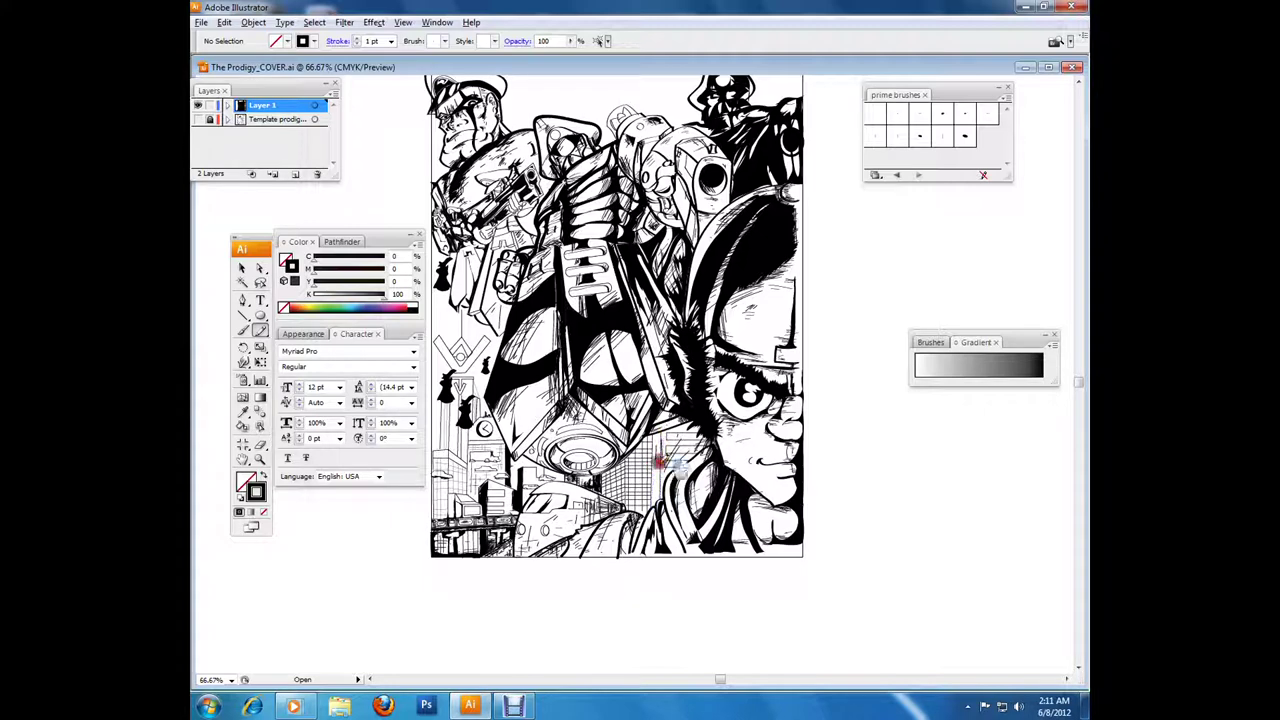
Step: Switch selection tools and pan the cover view toward the top-left soldier
key("a")
left_click_drag(634, 563, 725, 656)
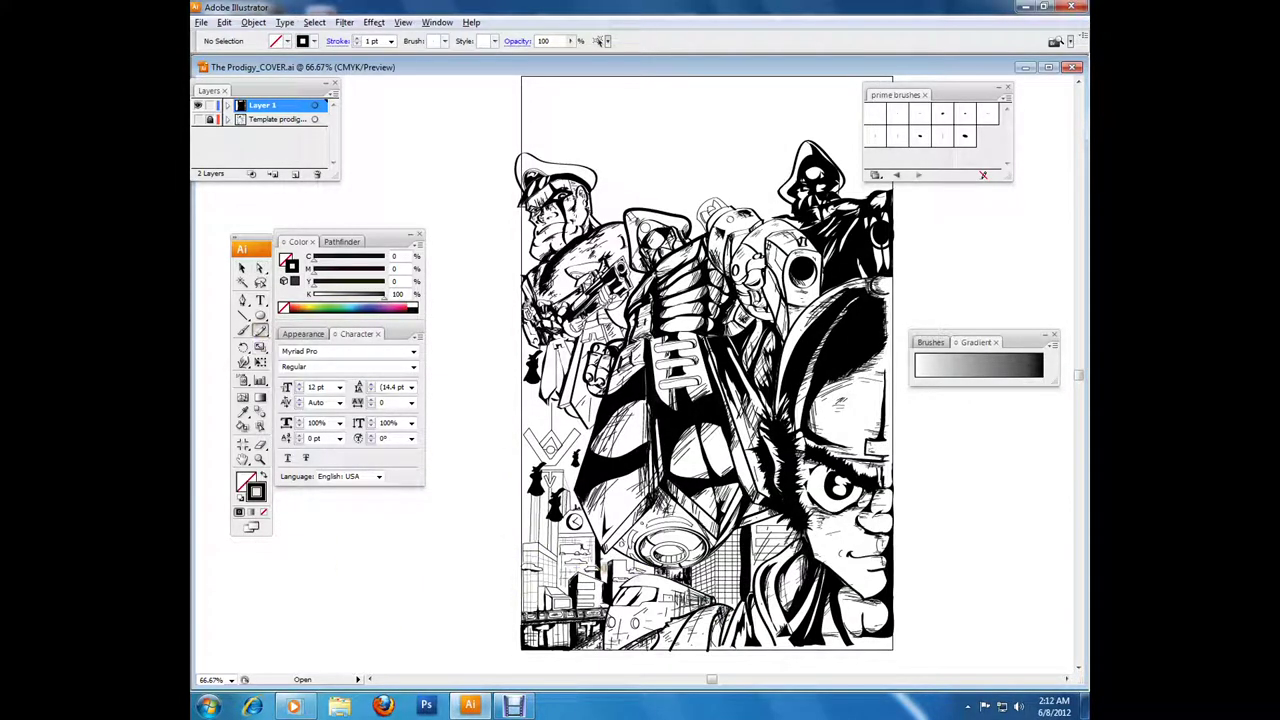
key("shift+x")
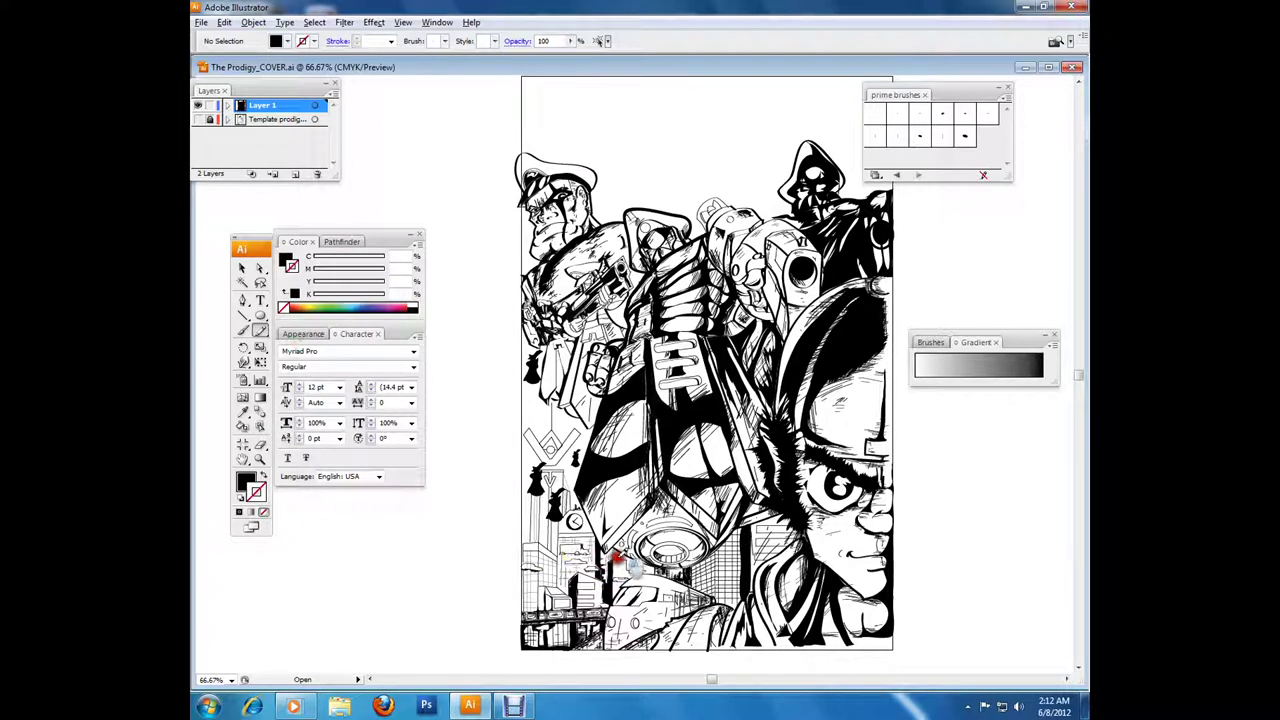
key("v")
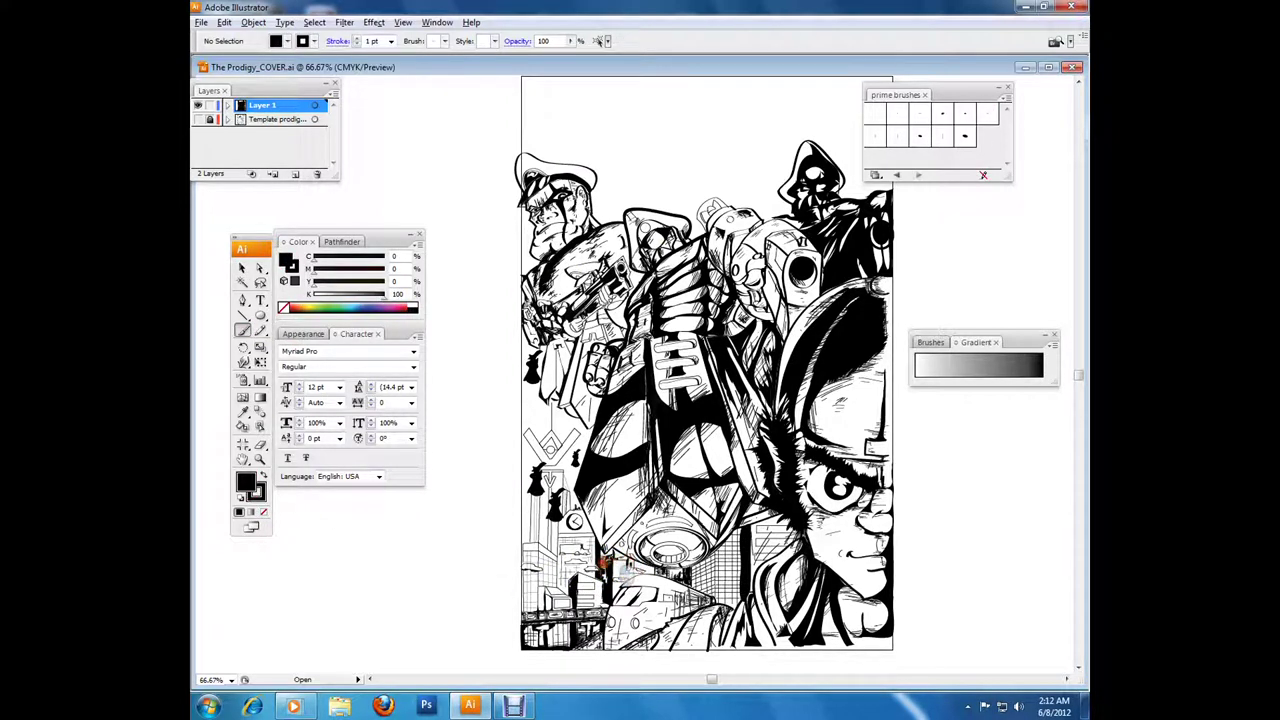
key("v")
left_click(545, 480)
key("ctrl+shift+a")
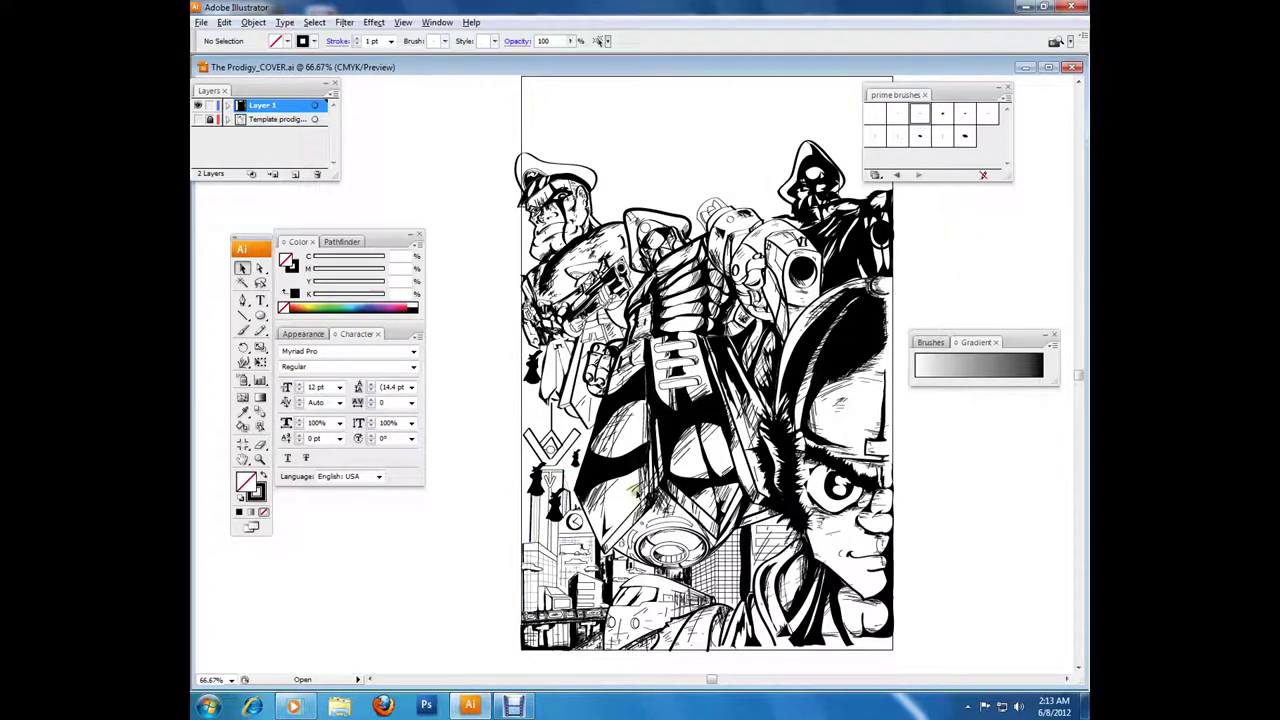
left_click_drag(550, 440, 450, 447)
mouse_move(596, 625)
left_mouse_down()
mouse_move(610, 595)
mouse_move(580, 592)
left_mouse_up()
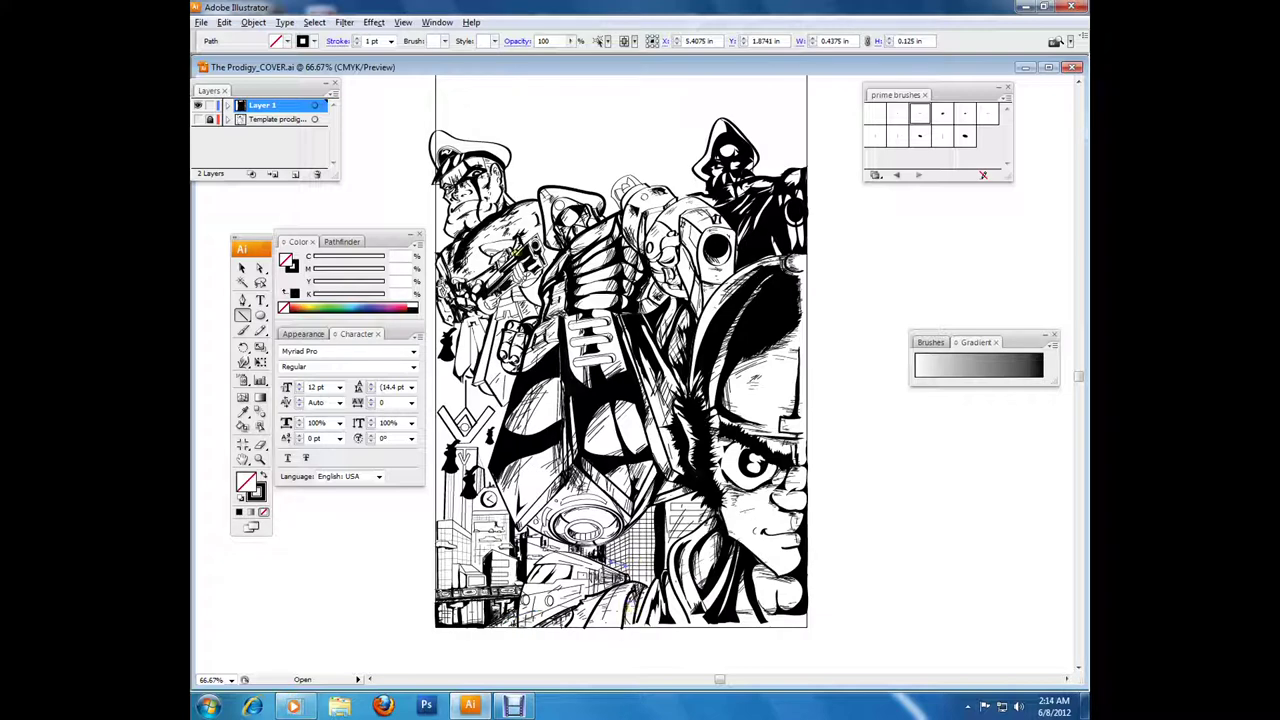
key("v")
Step: Marquee-select the top-left soldier's head and torso linework
left_click_drag(400, 124, 520, 228)
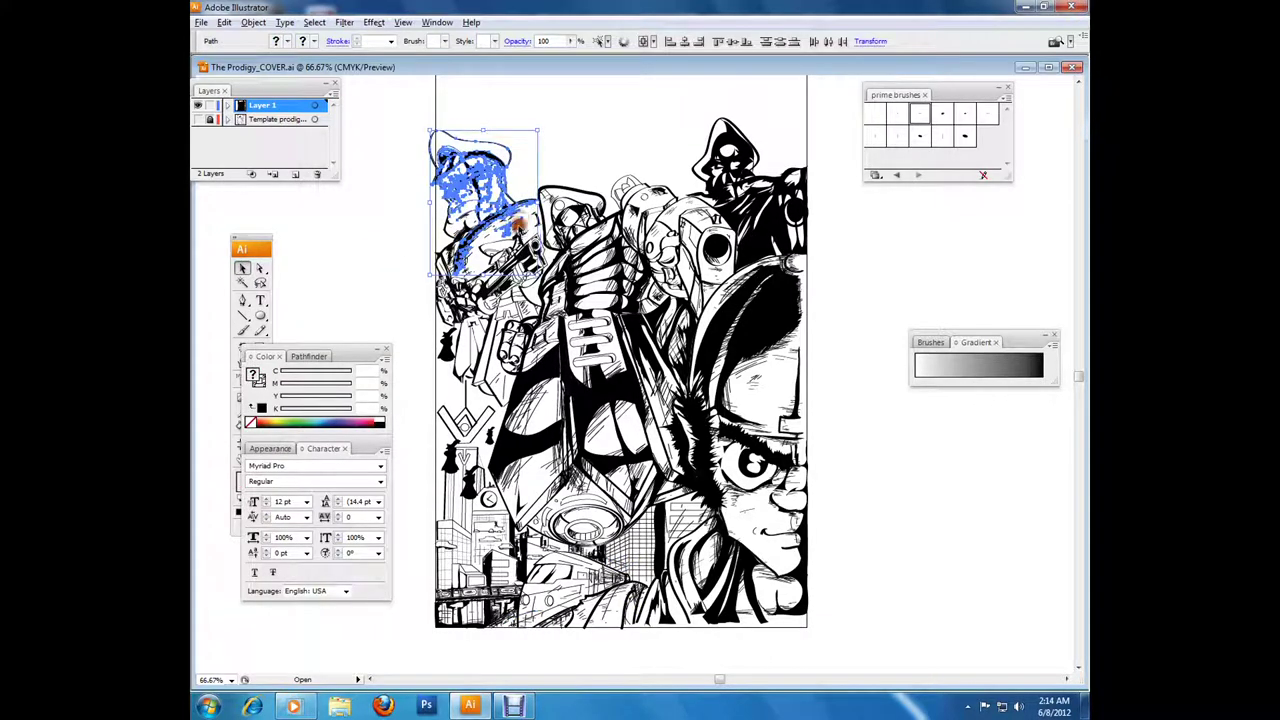
left_click_drag(388, 110, 548, 276)
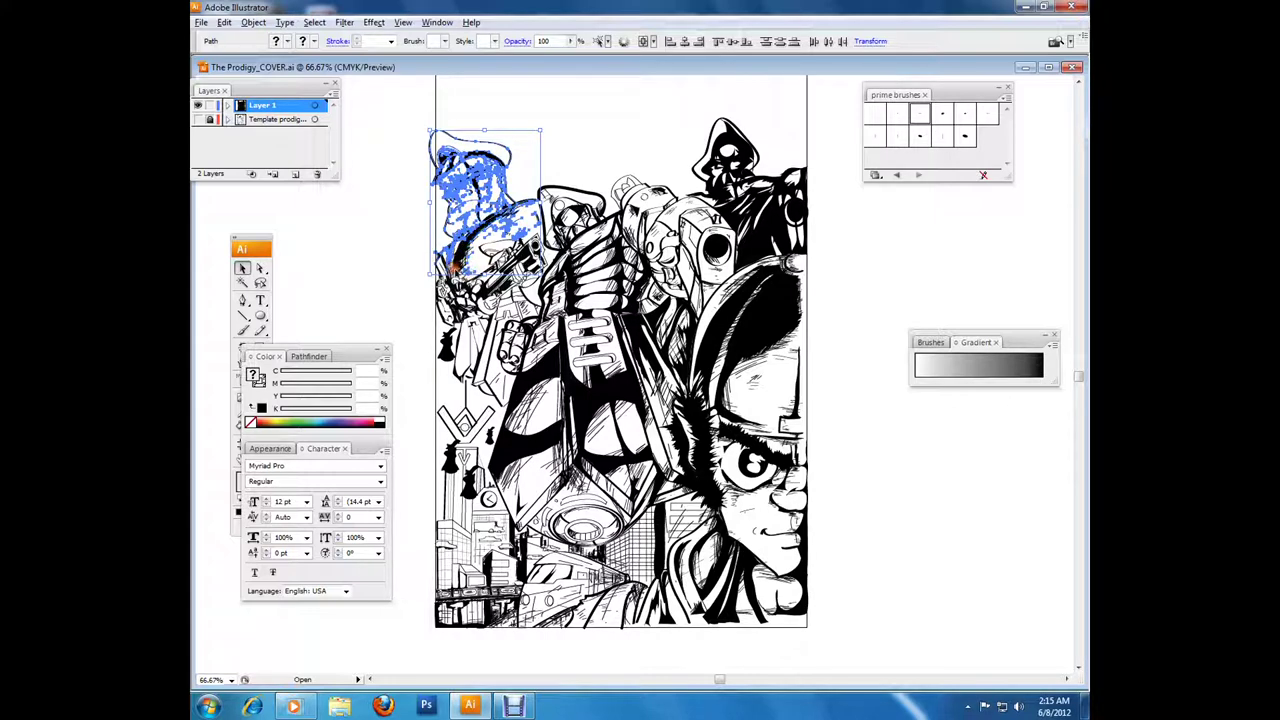
left_click_drag(386, 120, 540, 276)
left_click_drag(386, 118, 542, 278)
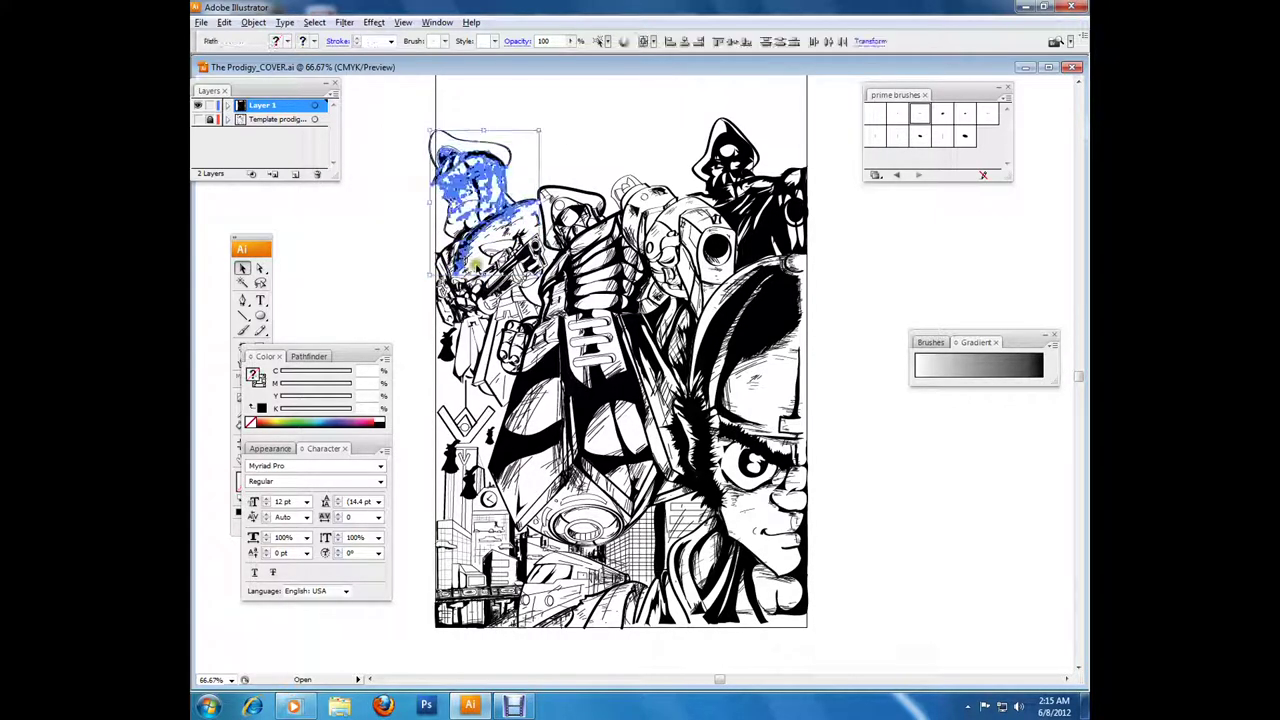
left_click_drag(430, 130, 575, 330)
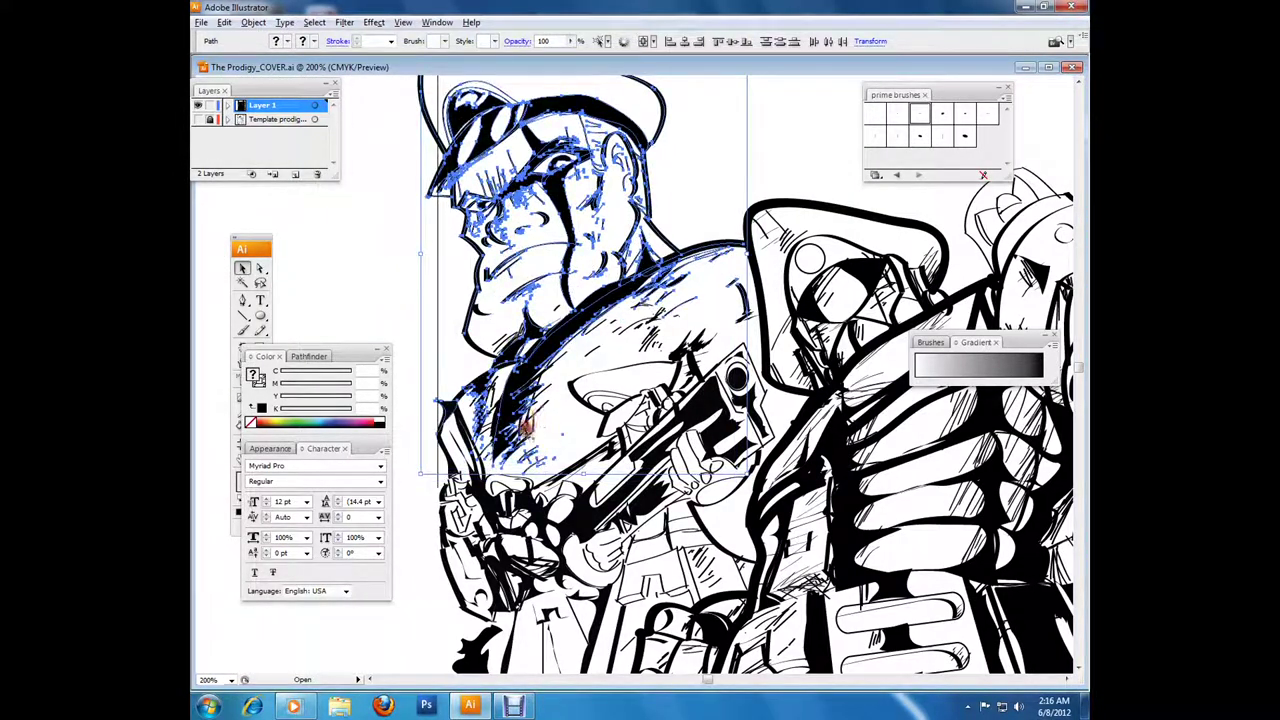
left_click(745, 318, "shift")
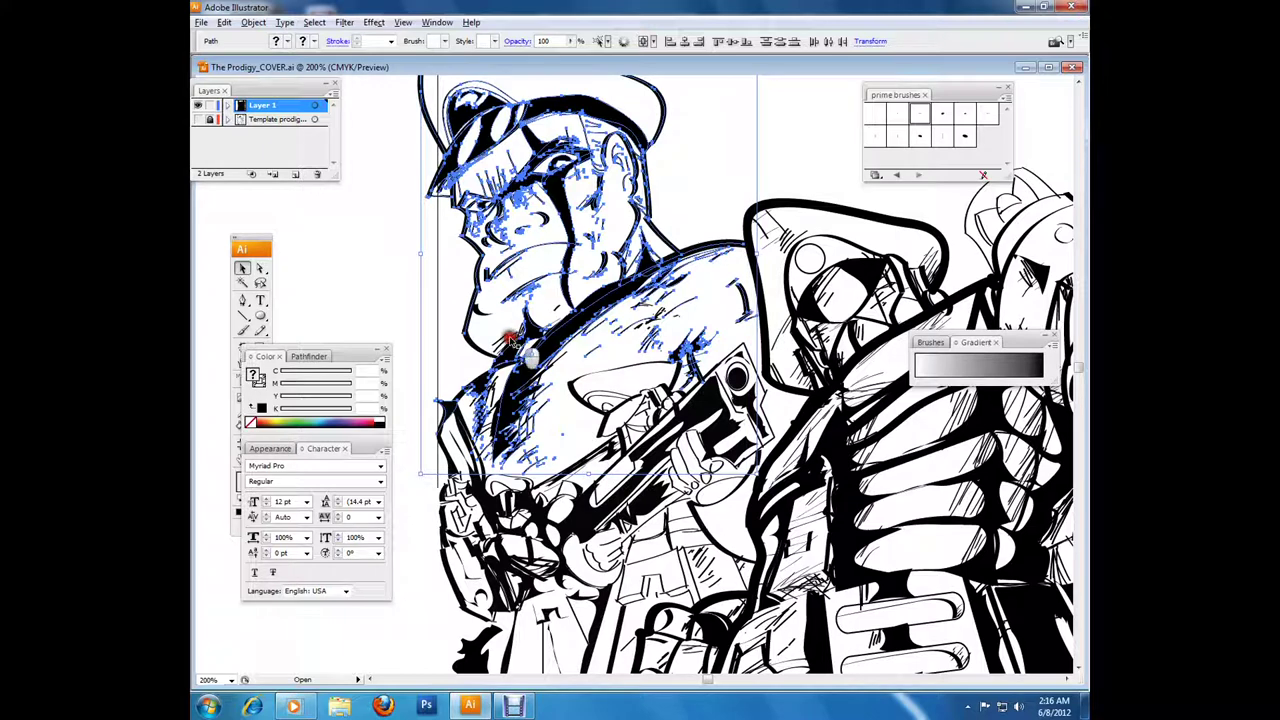
key("ctrl+h")
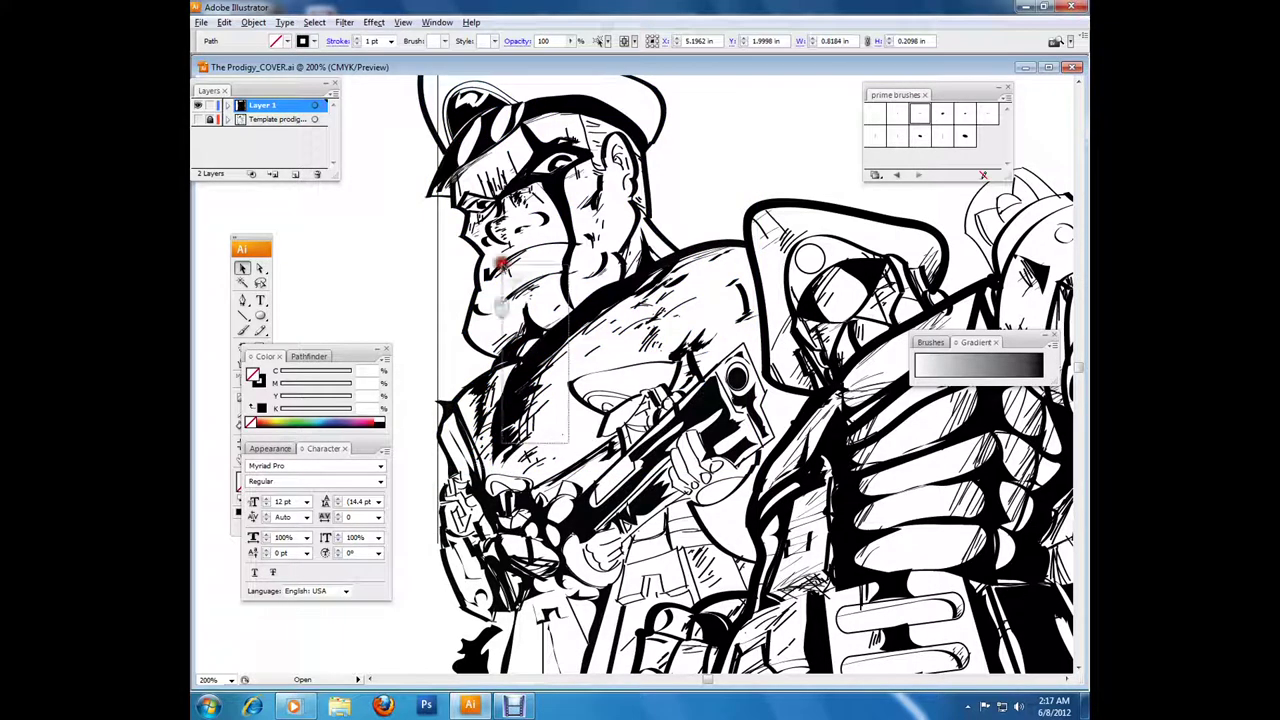
Step: Select the chest, shoulder and hat hatching, try deleting it, then undo
left_click_drag(501, 306, 569, 361)
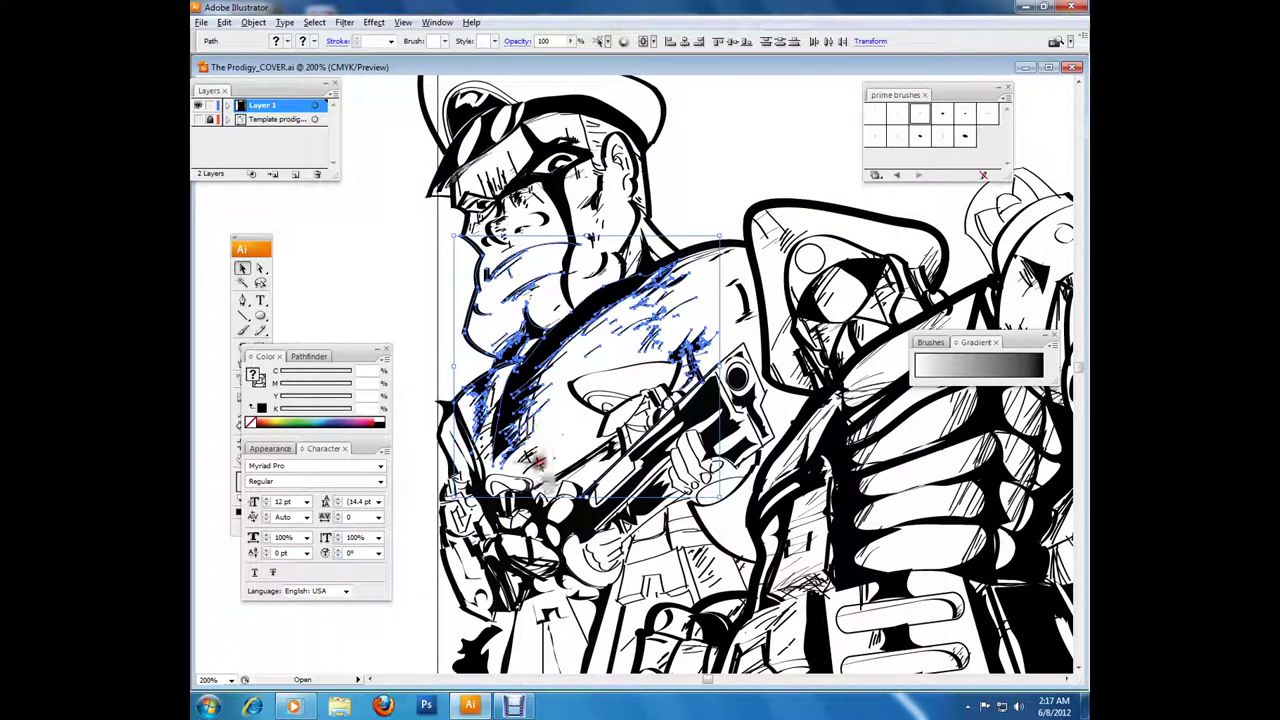
left_click(690, 257, "shift")
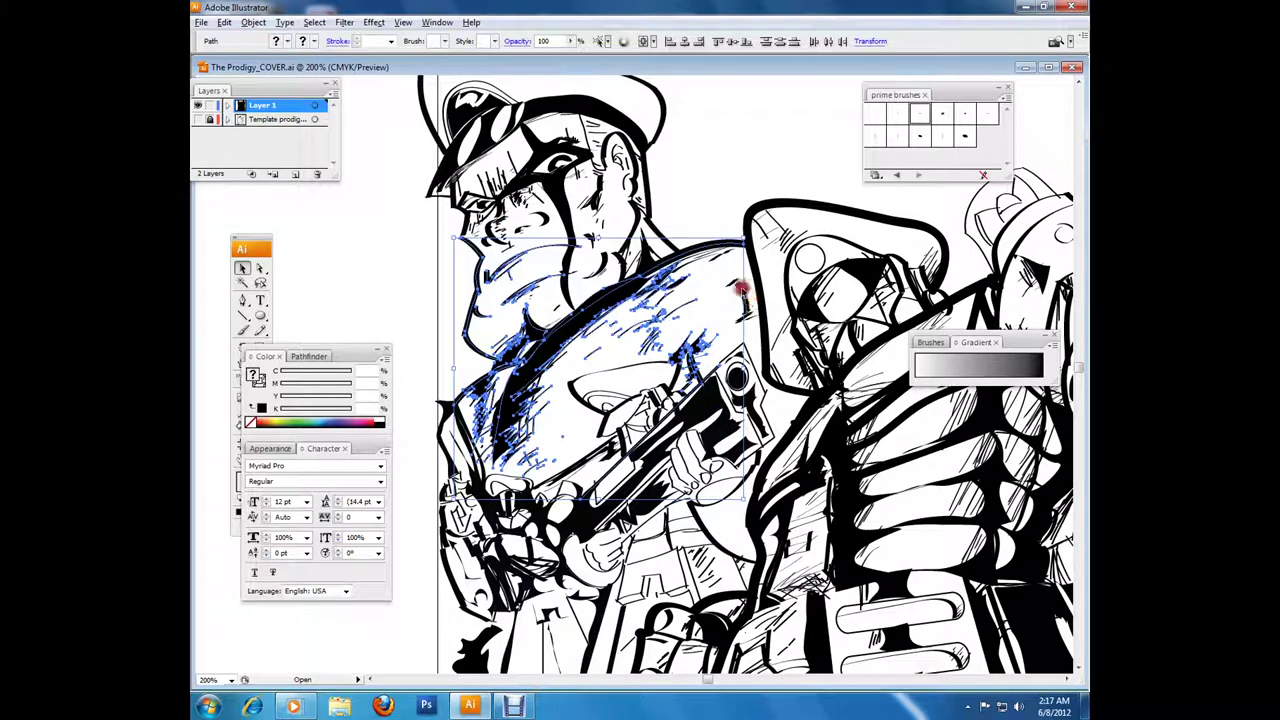
left_click_drag(707, 113, 497, 232)
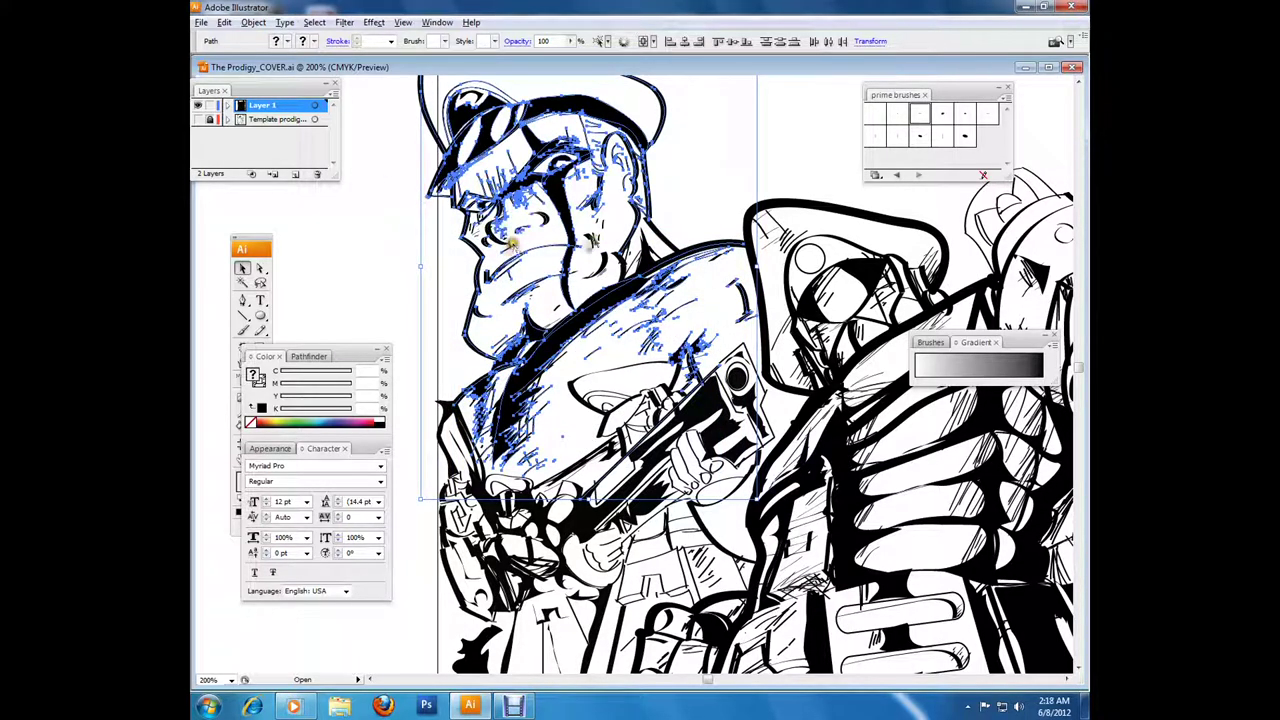
key("ctrl+1")
key("Delete")
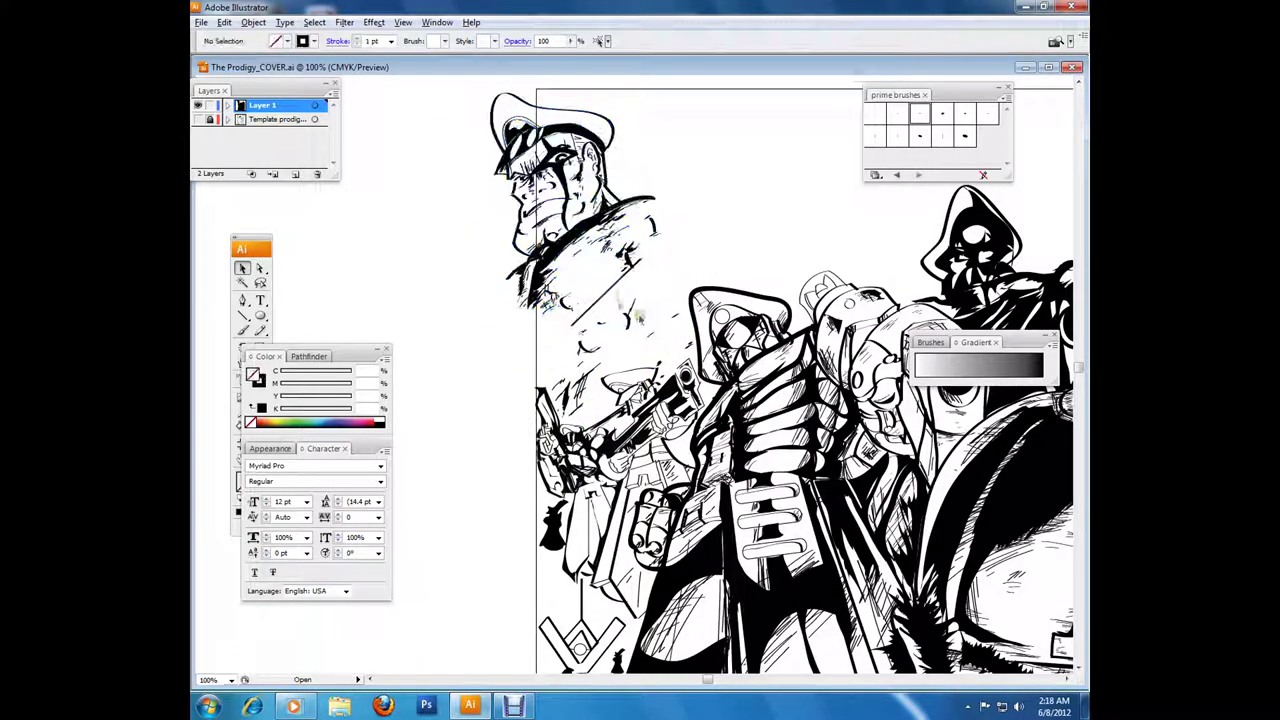
key("ctrl+z")
key("ctrl+z")
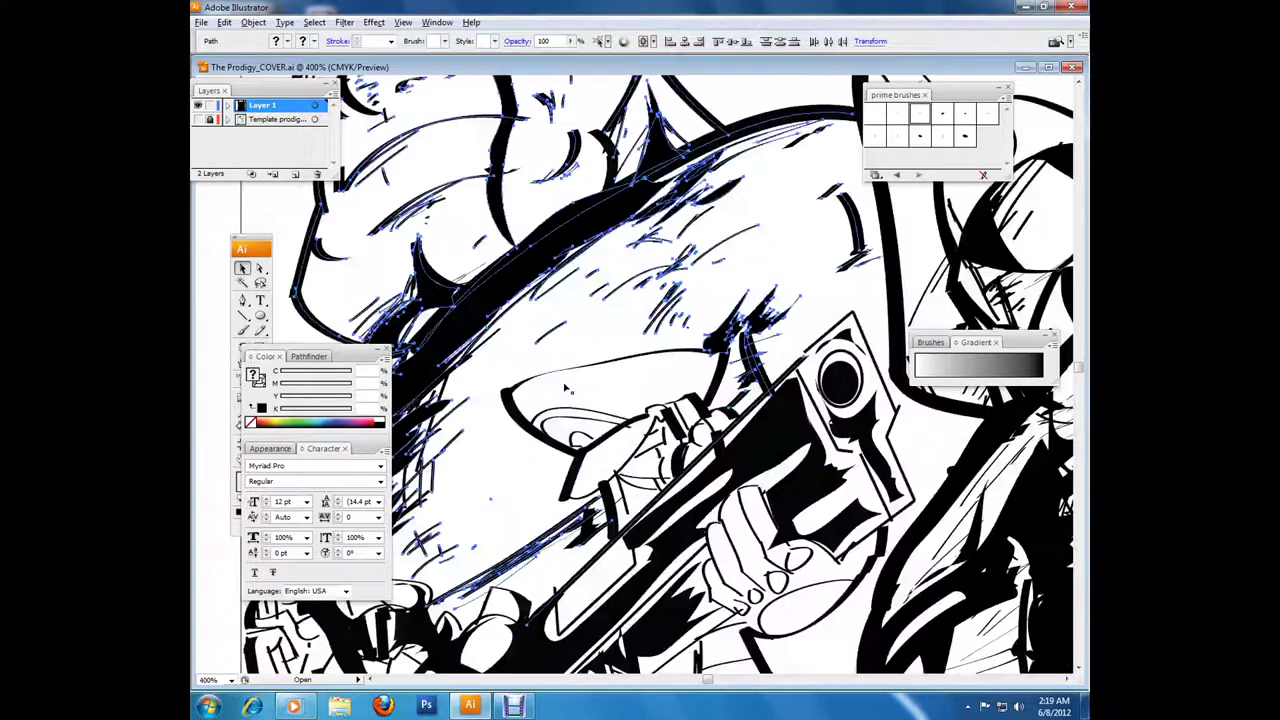
Step: Zoom in on the hatching and gun, then back out to 150%
key("ctrl+plus")
key("ctrl+plus")
key("ctrl+plus")
scroll(663, 485, "up", 5)
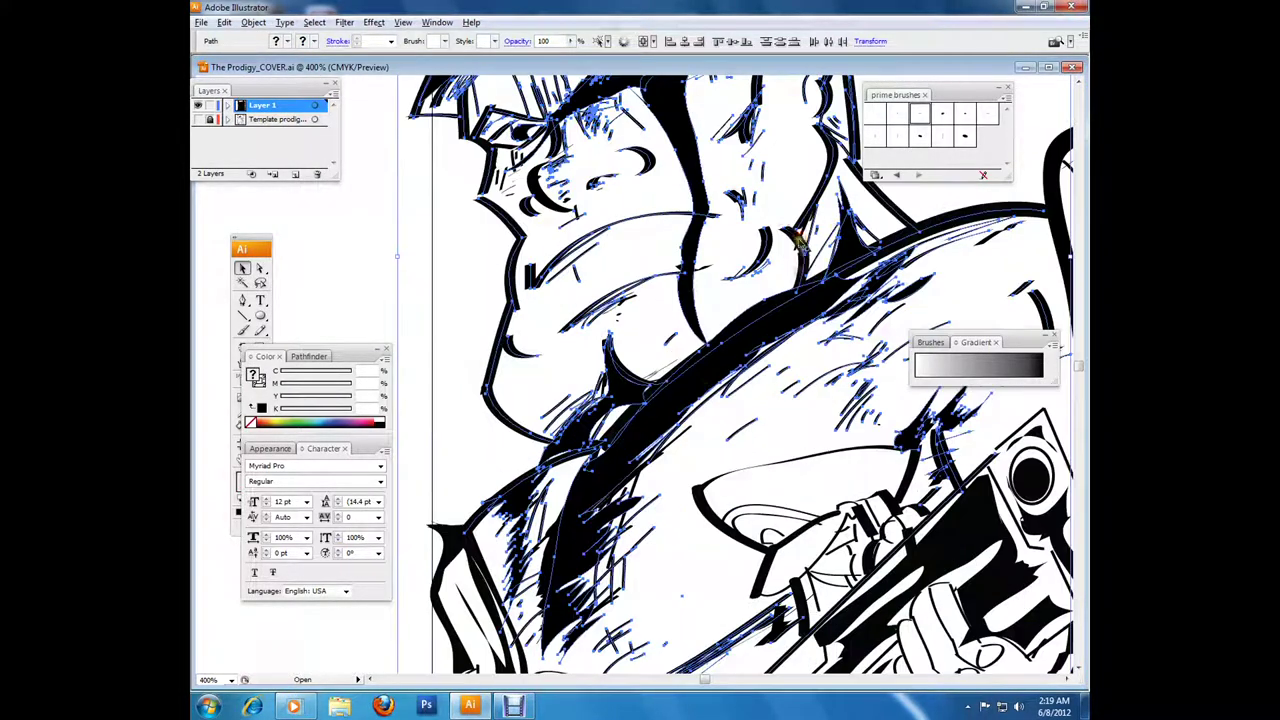
key("ctrl+1")
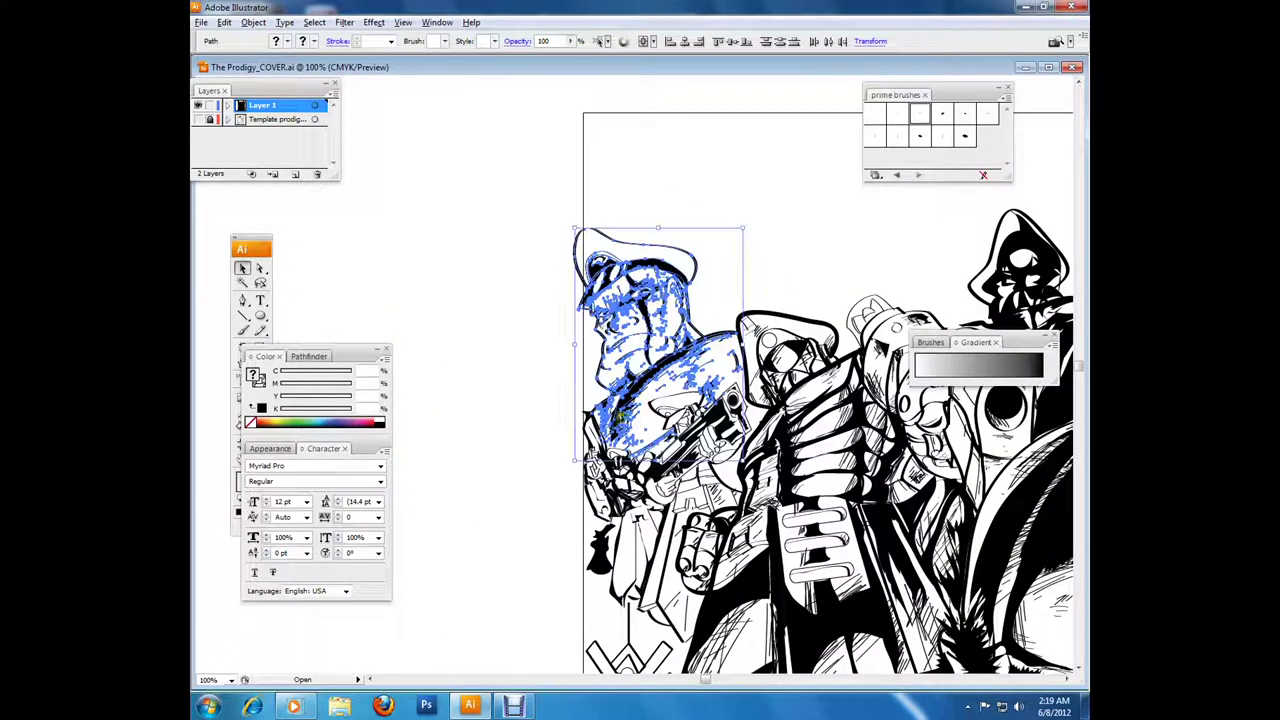
key("ctrl+plus")
key("ctrl+plus")
key("ctrl+plus")
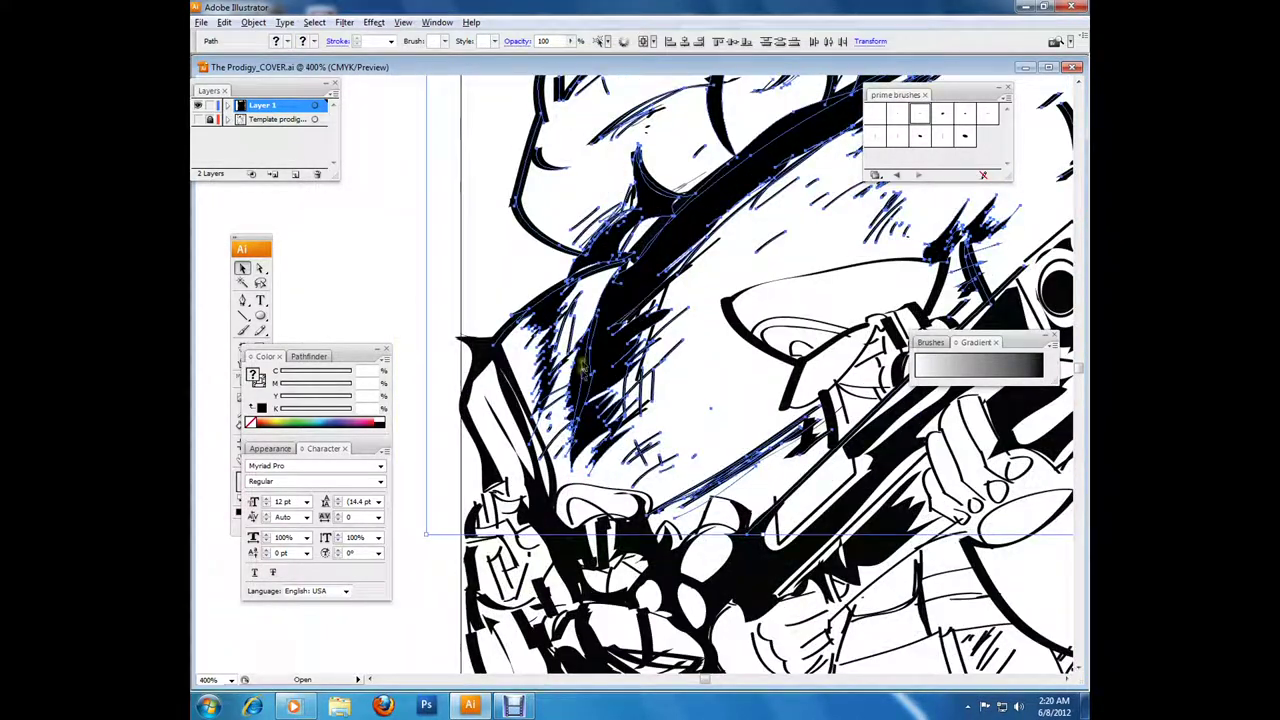
key("ctrl+minus")
key("ctrl+minus")
key("ctrl+minus")
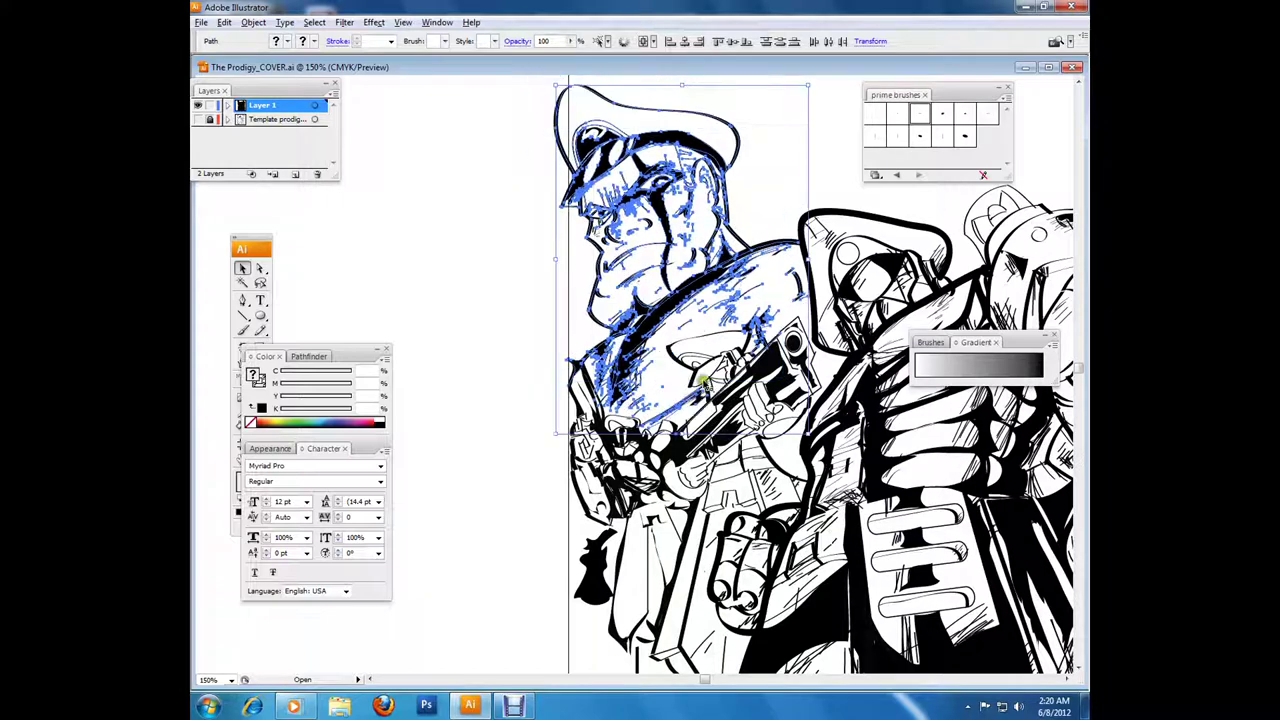
Step: Drag the soldier's head and torso up and to the left
mouse_move(625, 338)
left_mouse_down()
mouse_move(703, 398)
mouse_move(590, 218)
left_mouse_up()
key("ctrl+z")
mouse_move(600, 340)
left_mouse_down()
mouse_move(525, 200)
mouse_move(605, 340)
mouse_move(457, 200)
mouse_move(597, 228)
mouse_move(360, 92)
mouse_move(600, 224)
mouse_move(385, 219)
left_mouse_up()
left_click(592, 128)
Step: Paint new solid black ink strokes below the soldier's torso
left_click_drag(604, 297, 660, 372)
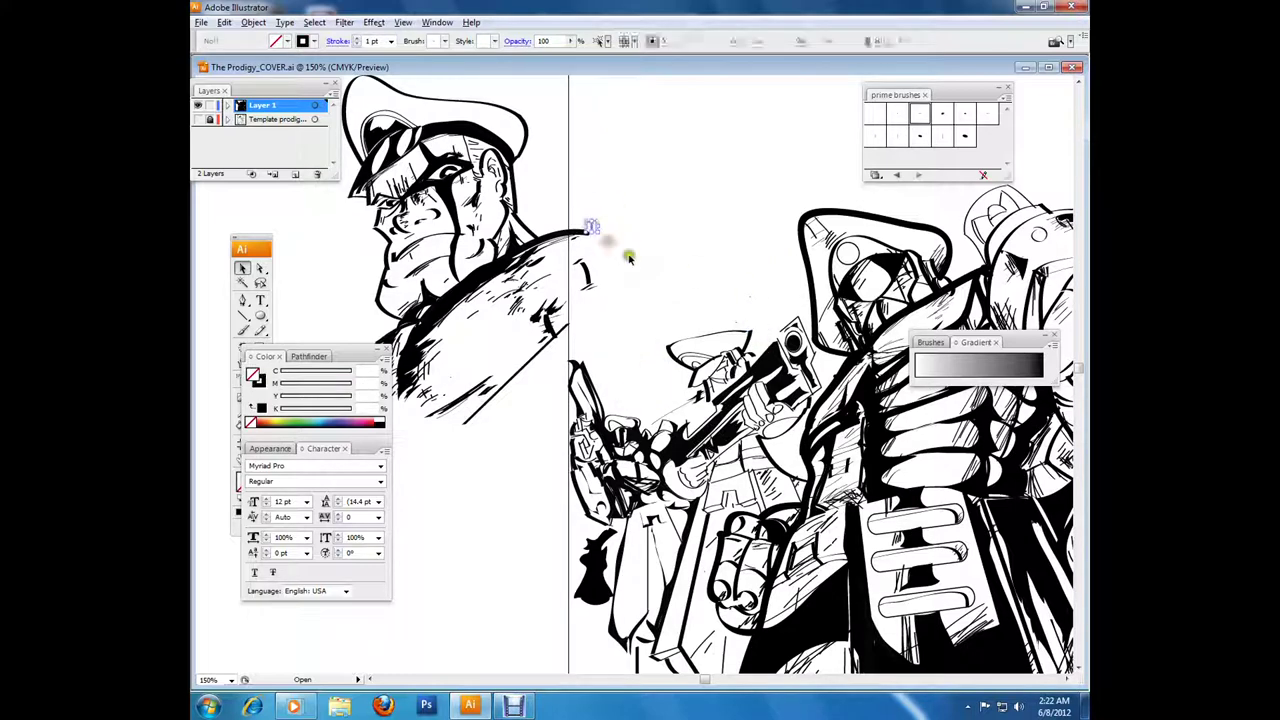
left_click_drag(606, 243, 716, 256)
key("b")
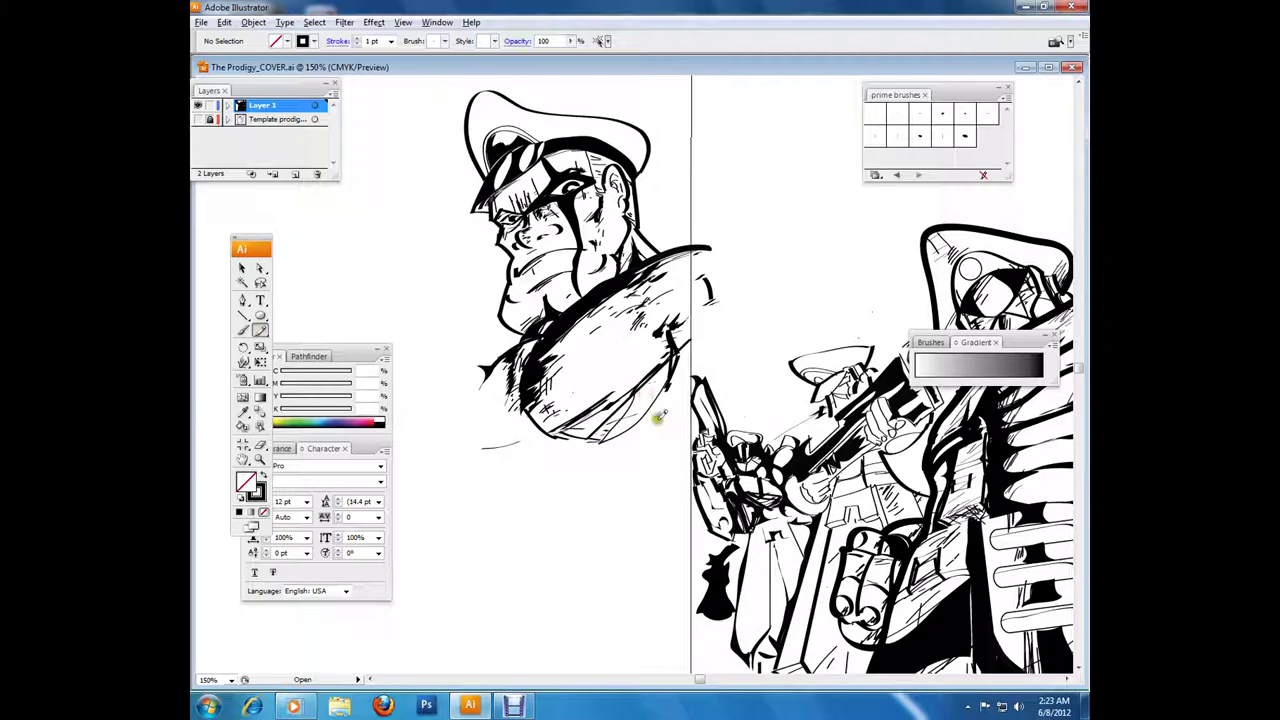
left_click_drag(600, 450, 685, 407)
left_click_drag(560, 404, 607, 412)
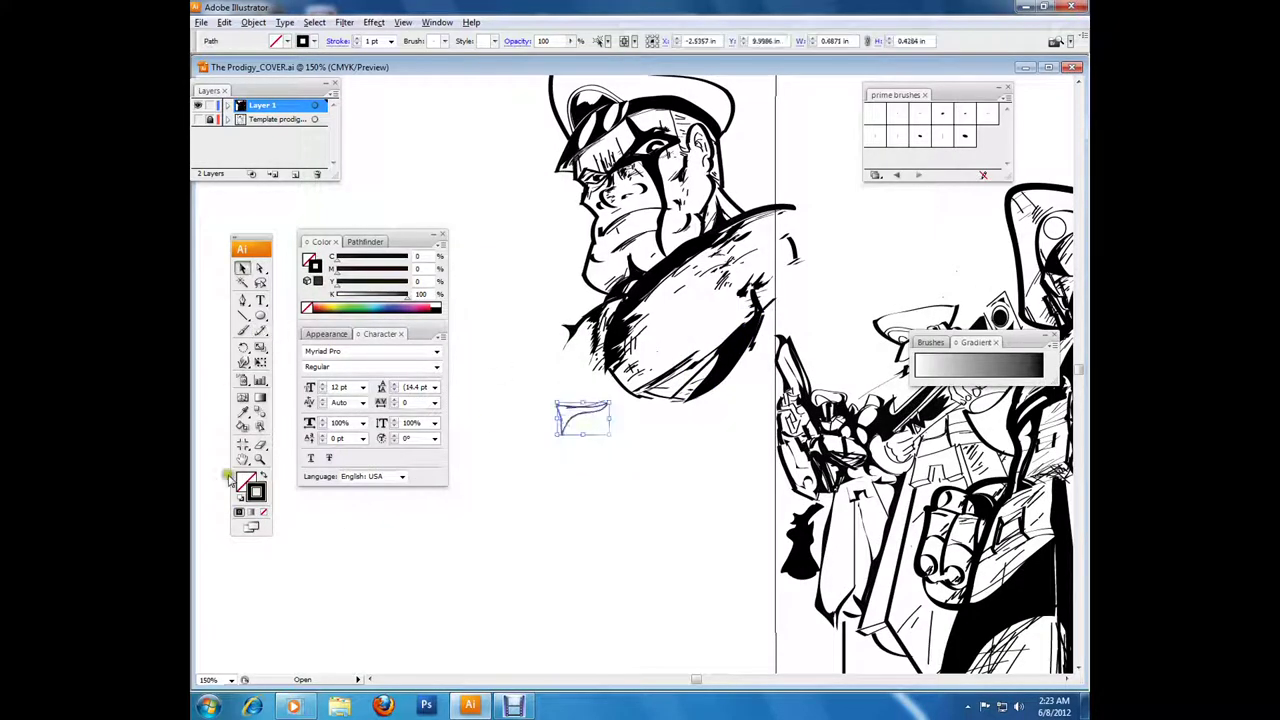
key("shift+x")
left_click(242, 330)
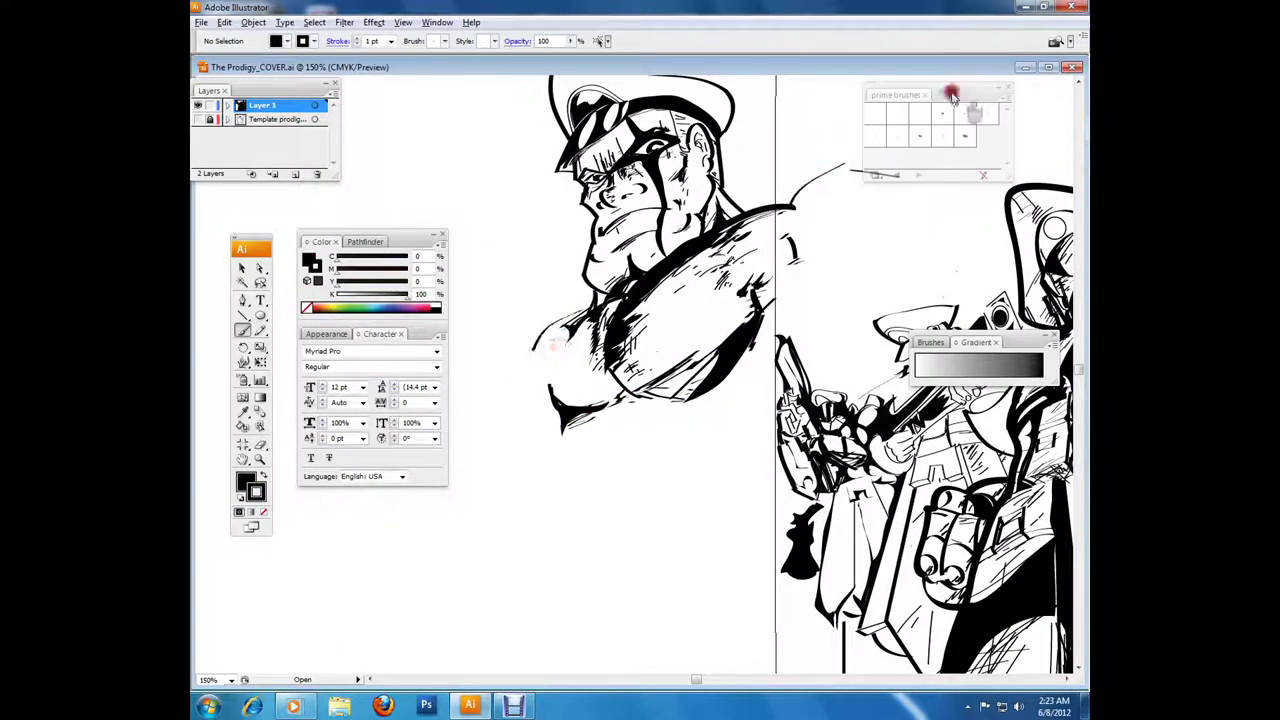
left_click_drag(930, 94, 515, 325)
Step: Ink the soldier's shoulder curve, upper arm outline and arm edge
left_click_drag(790, 208, 905, 178)
left_click_drag(920, 256, 972, 290)
left_click_drag(1008, 258, 1005, 278)
left_click_drag(910, 305, 946, 330)
mouse_move(940, 342)
left_mouse_down()
mouse_move(627, 462)
mouse_move(541, 539)
left_mouse_up()
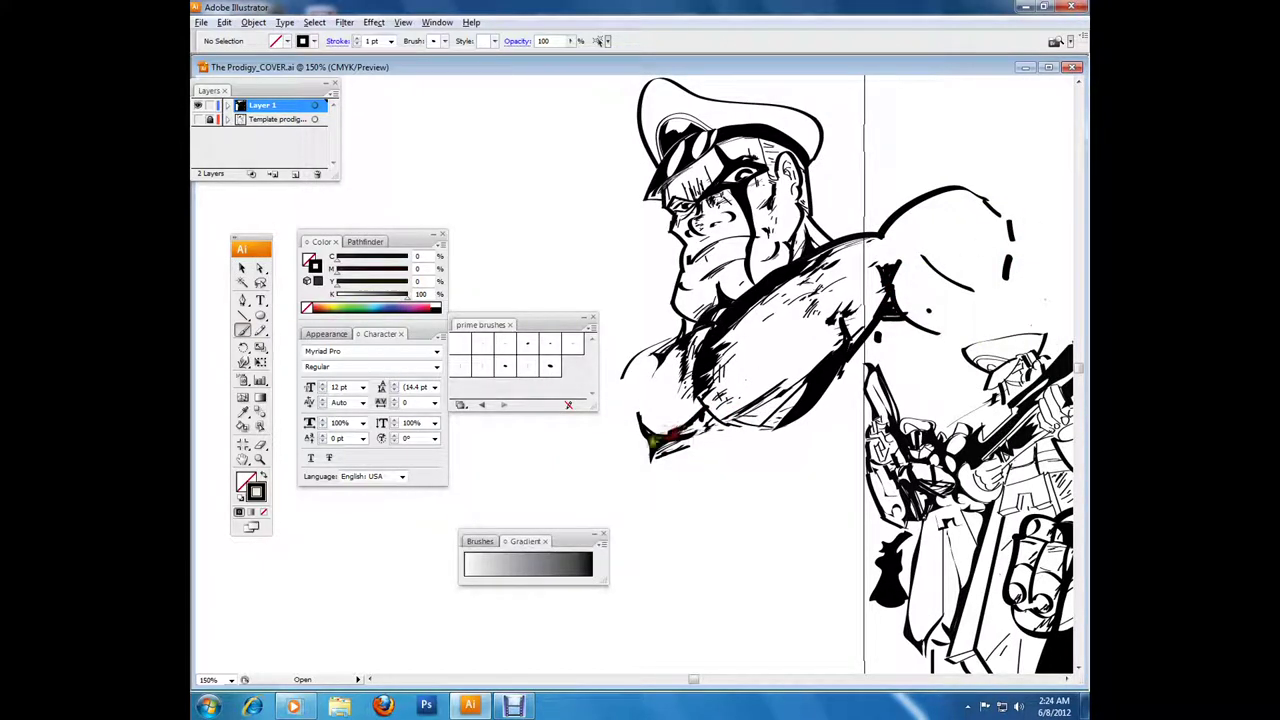
key("ctrl+minus")
key("ctrl+minus")
Step: Select the capped soldier together with his new arm and nudge it
left_click_drag(581, 222, 745, 414)
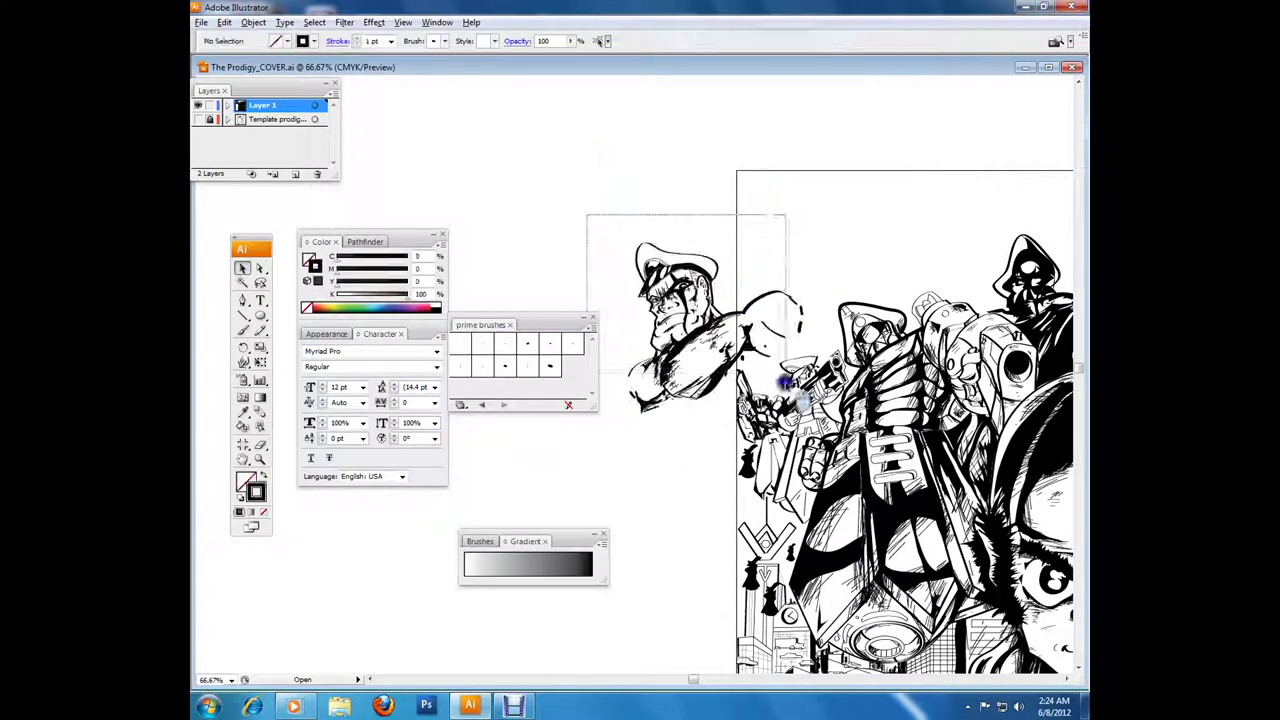
left_click(816, 278)
left_click_drag(588, 220, 745, 444)
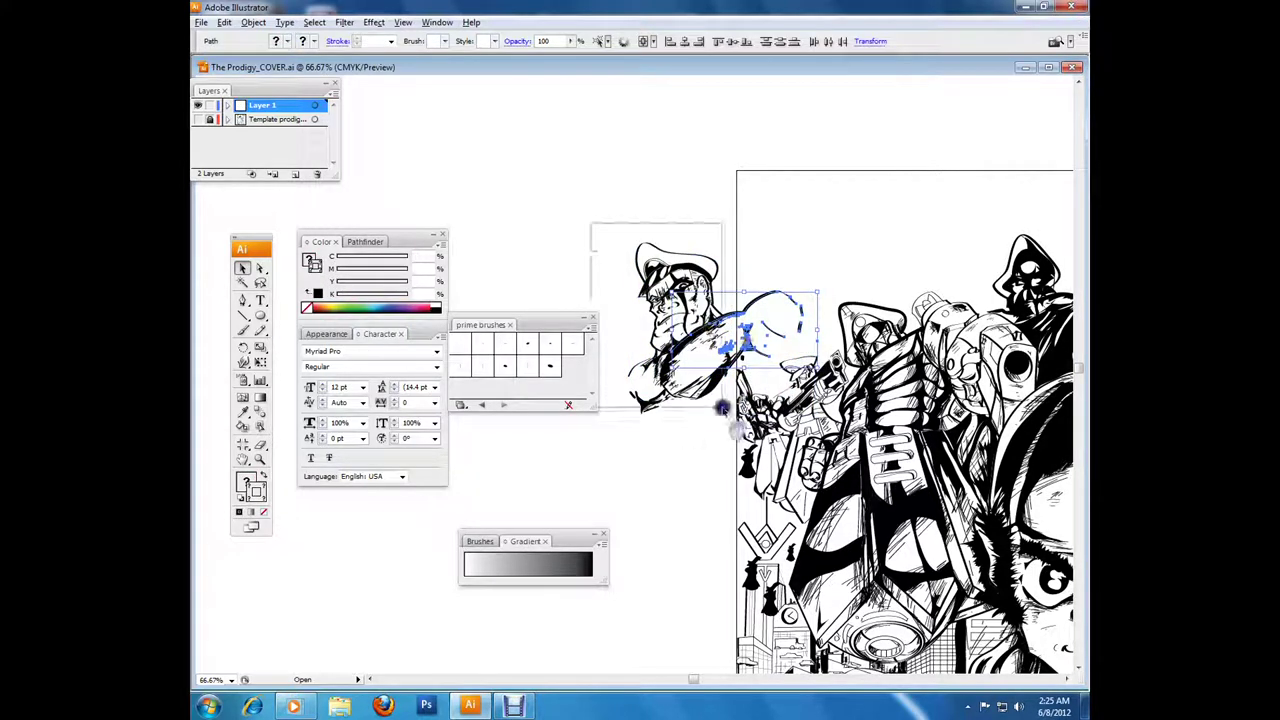
mouse_move(700, 405)
left_mouse_down()
mouse_move(694, 348)
mouse_move(697, 426)
mouse_move(600, 222)
mouse_move(745, 440)
mouse_move(760, 300)
mouse_move(712, 418)
left_mouse_up()
left_click(733, 432)
Step: Reselect the whole soldier figure and move it up about 110 px
left_click(650, 470)
left_click(650, 470)
left_click_drag(590, 215, 745, 440)
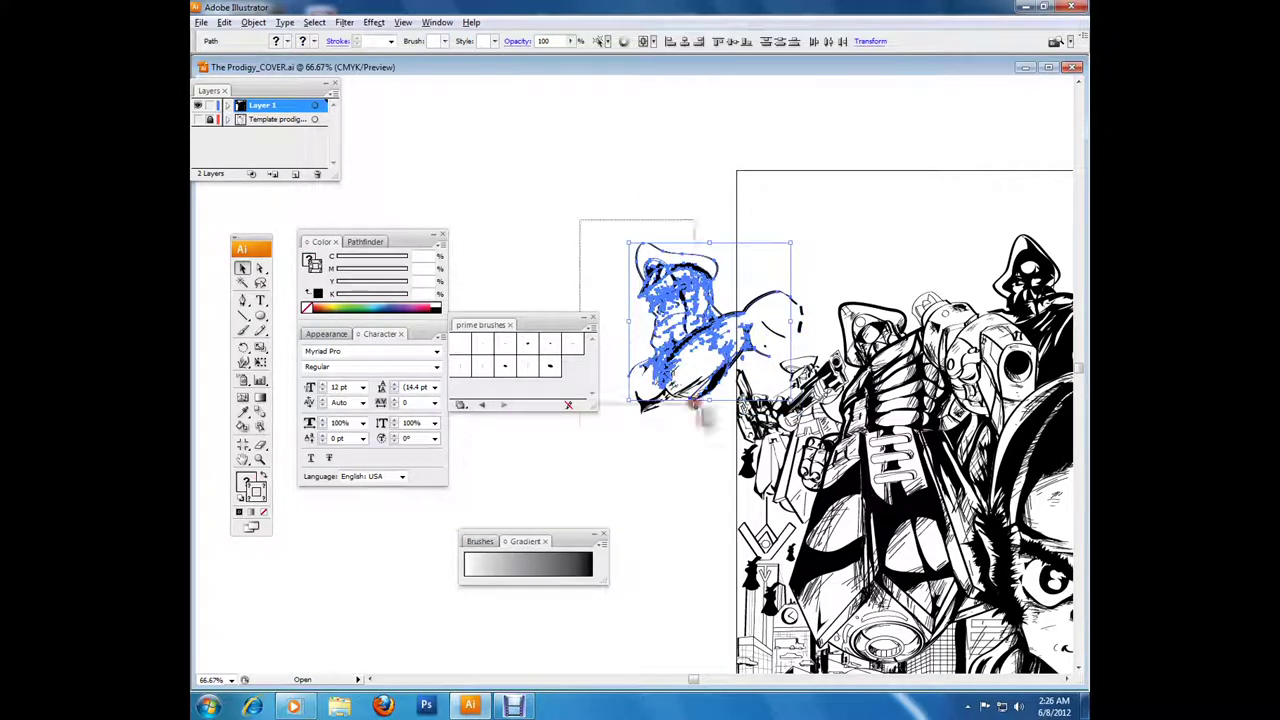
left_click_drag(737, 358, 735, 372)
left_click_drag(552, 177, 740, 450)
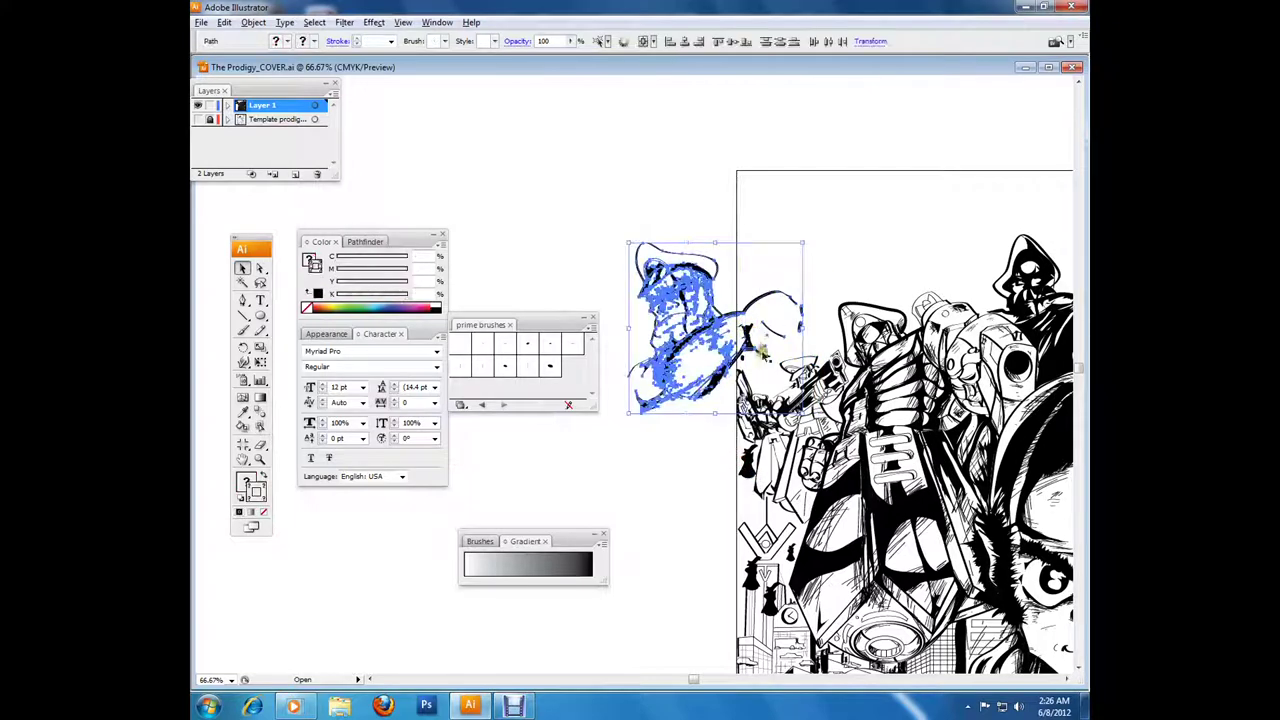
left_click_drag(770, 352, 770, 240)
left_click(745, 212)
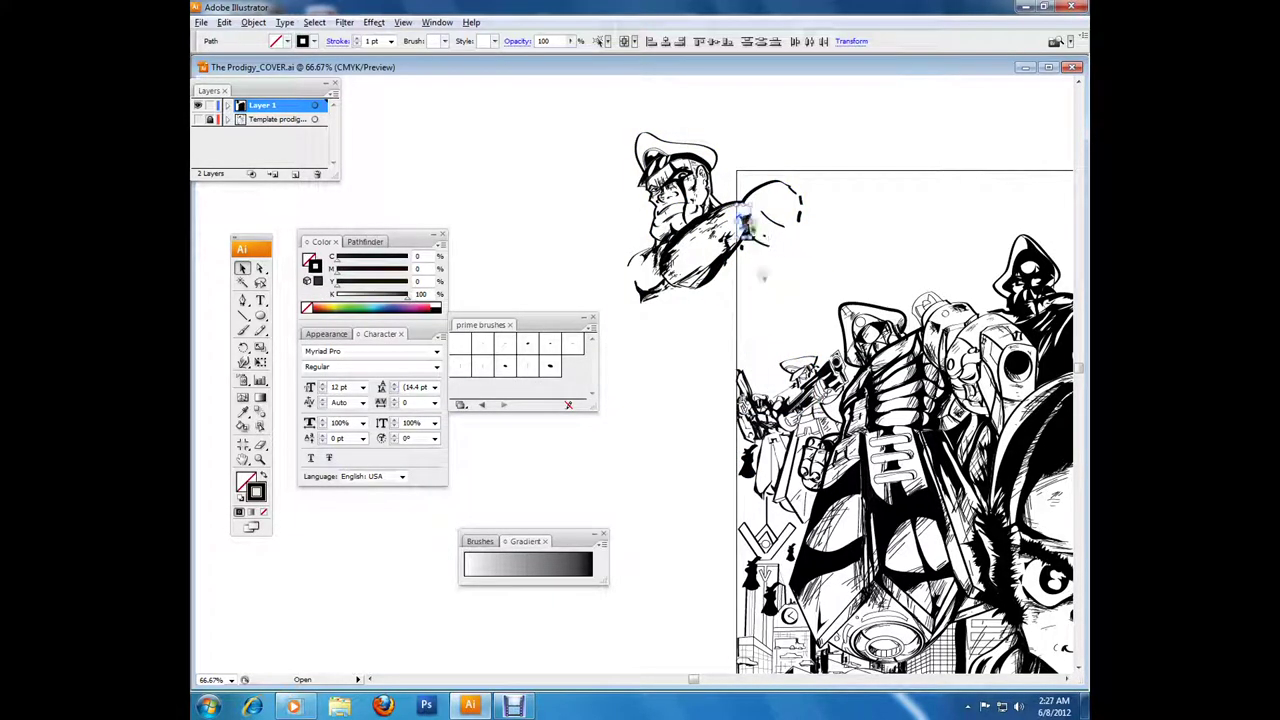
Step: Ink solid black strokes on the fist and arm, then select everything
left_click_drag(757, 297, 752, 278)
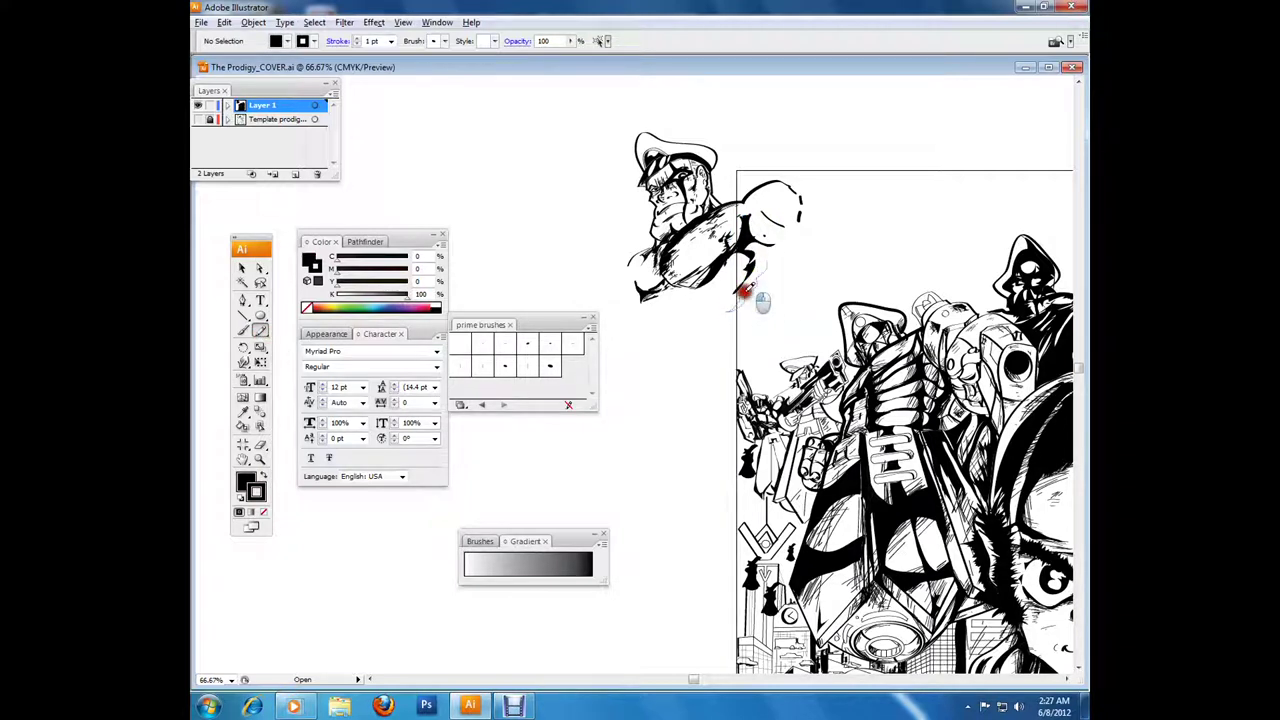
mouse_move(775, 295)
left_mouse_down()
mouse_move(757, 258)
mouse_move(720, 314)
left_mouse_up()
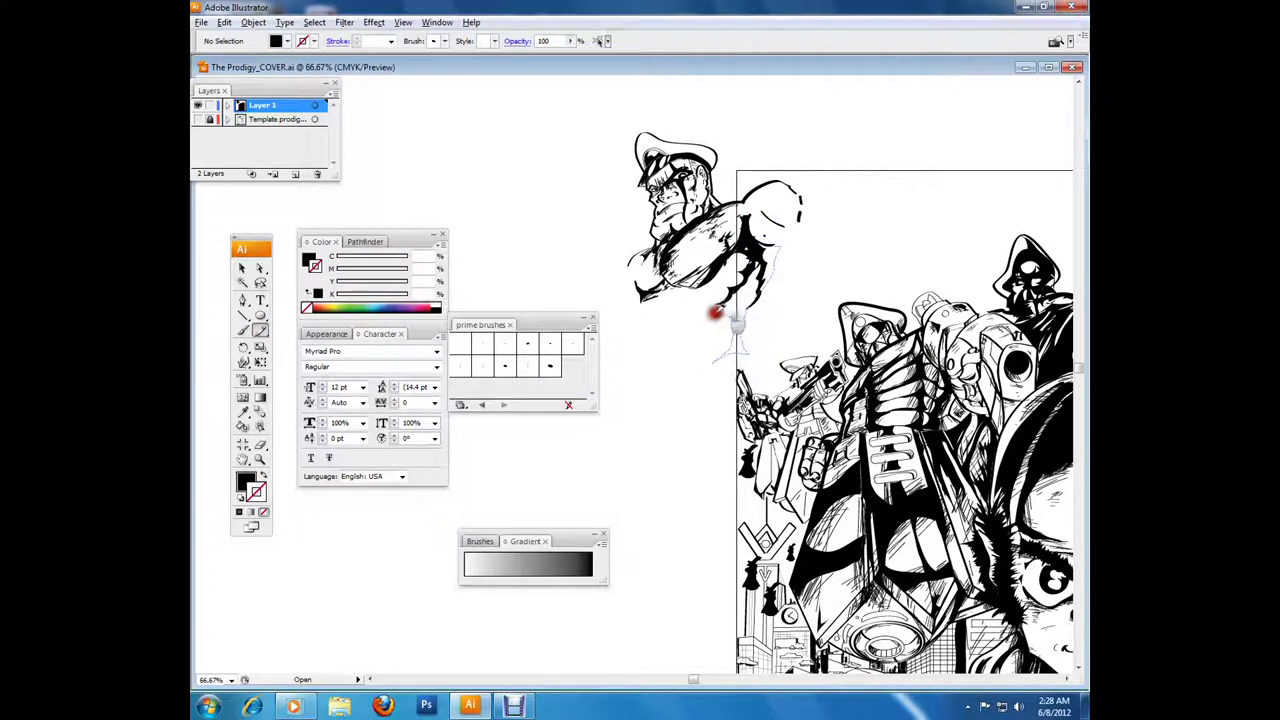
key("v")
key("ctrl+a")
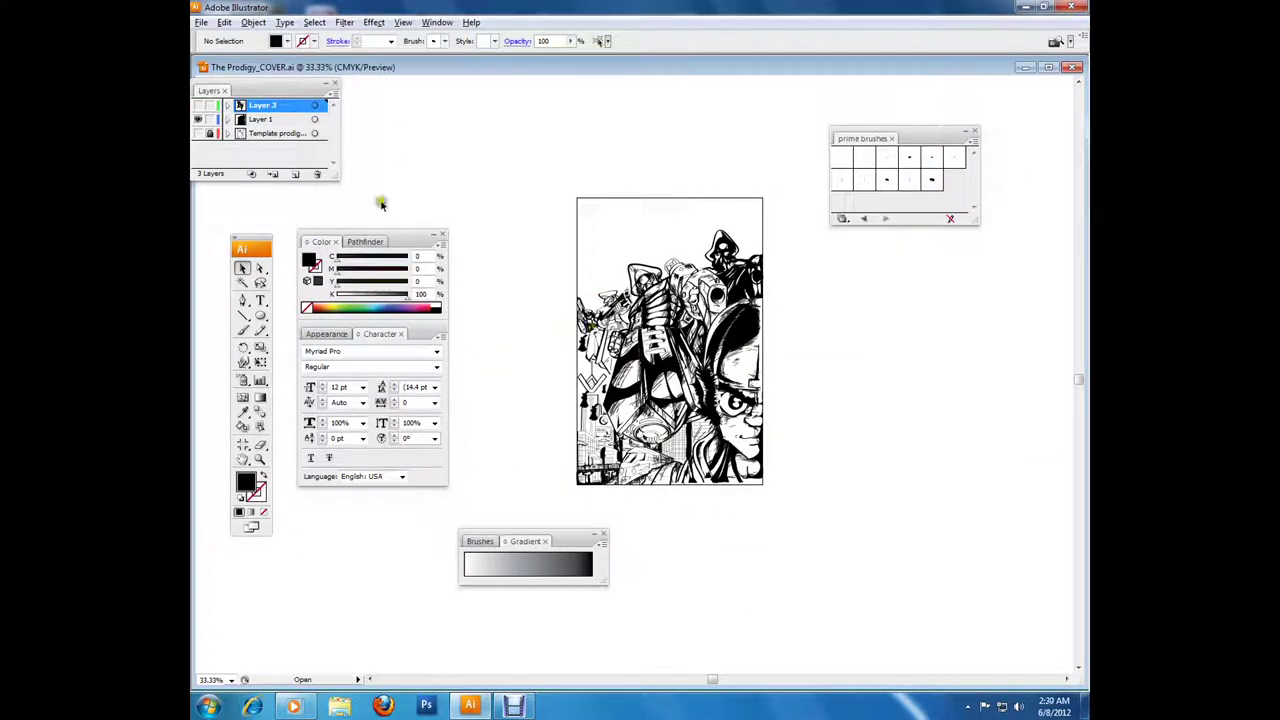
Step: Show Layer 3 and drag the soldier group into the cover's upper-left corner
left_click(198, 104)
mouse_move(560, 215)
left_mouse_down()
mouse_move(665, 245)
mouse_move(699, 236)
left_mouse_up()
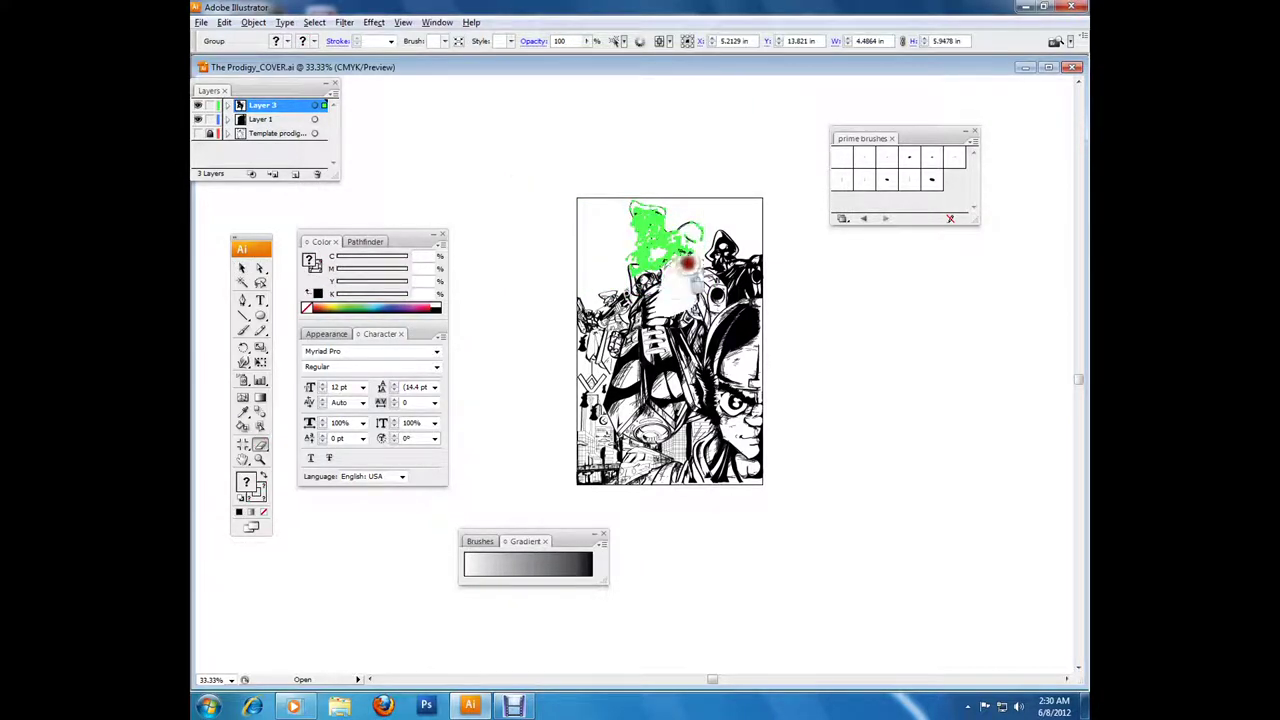
left_click(517, 271)
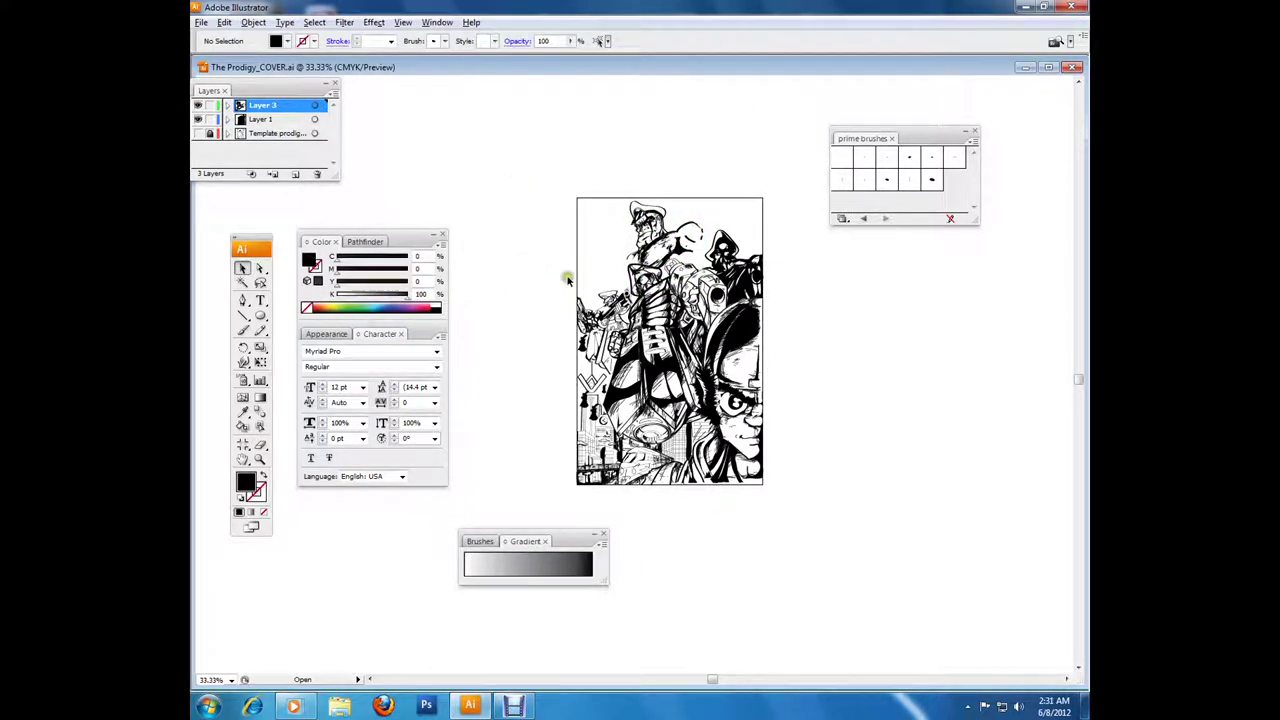
mouse_move(655, 240)
left_mouse_down()
mouse_move(610, 240)
mouse_move(629, 296)
left_mouse_up()
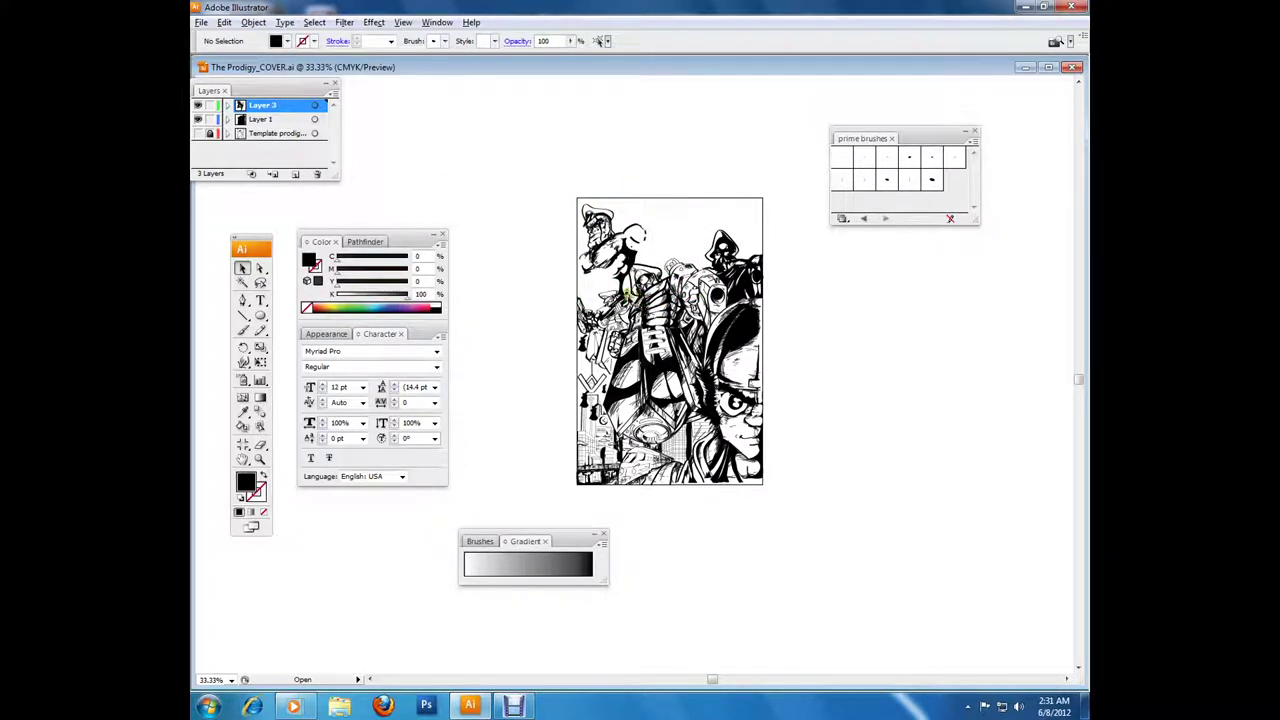
left_click(640, 270)
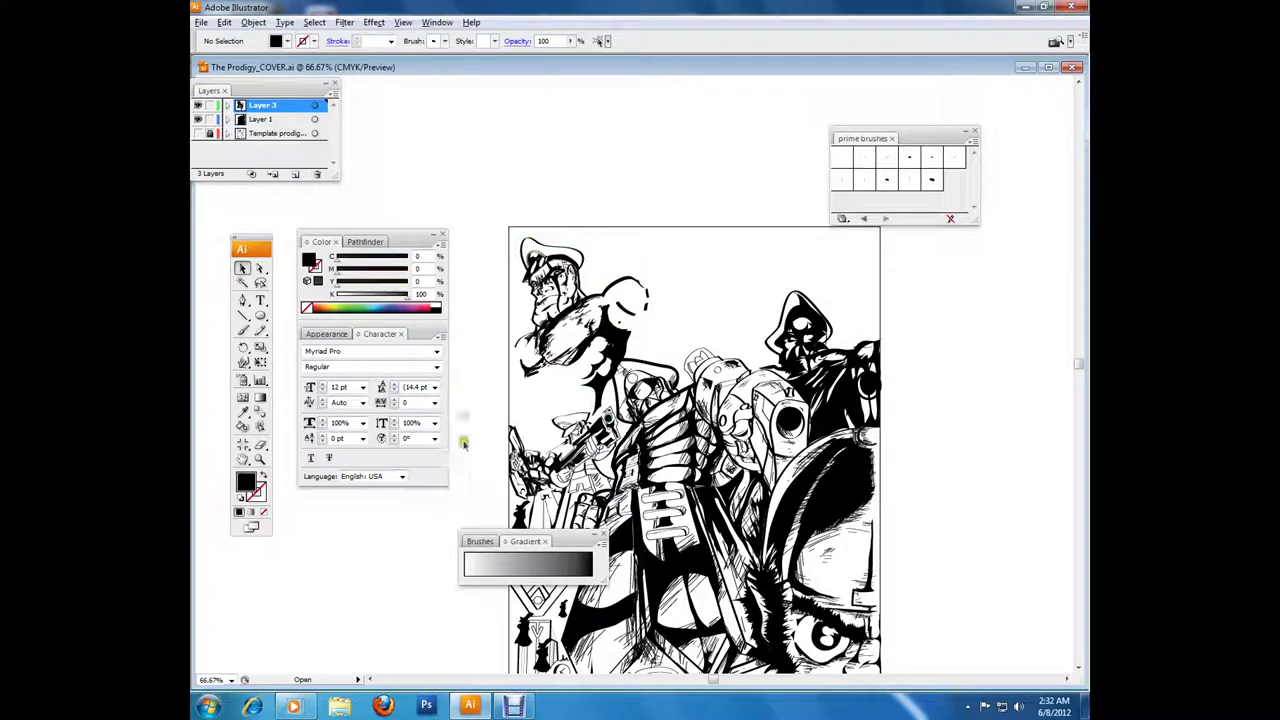
Step: Move the soldier toward the page top and ink connecting strokes along his arm and shoulder
left_click_drag(610, 313, 687, 311)
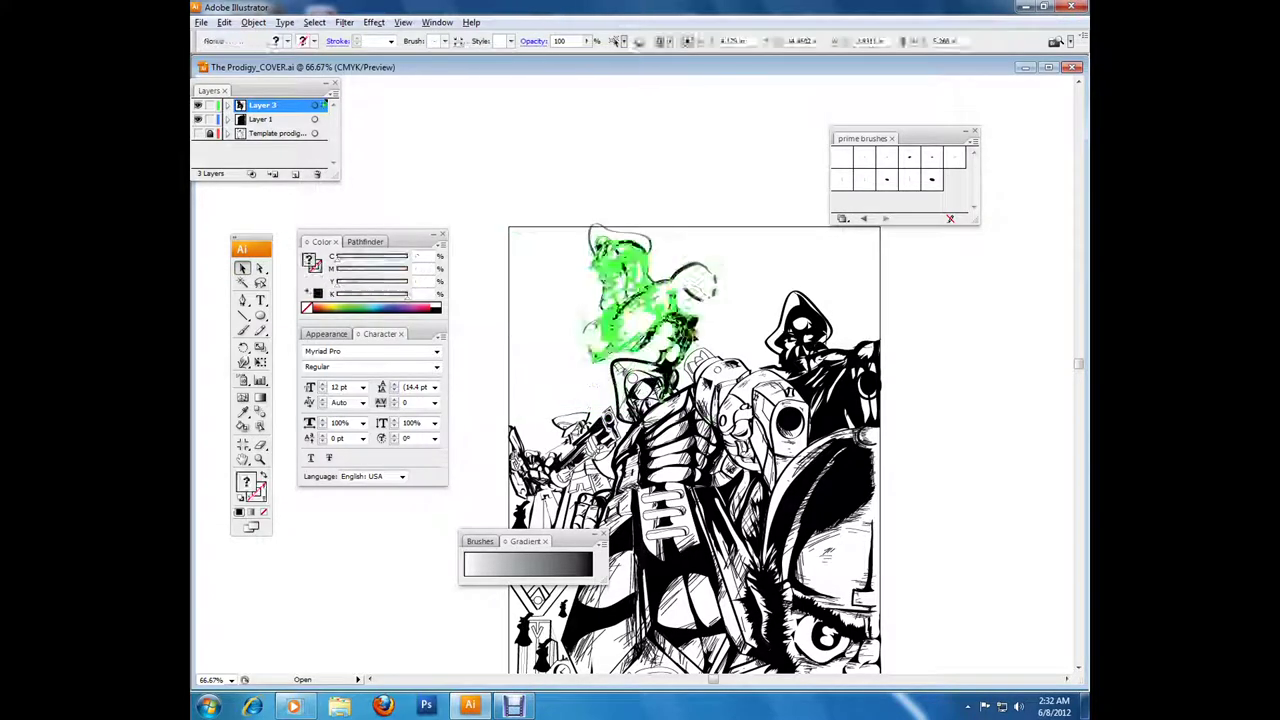
left_click(668, 358)
key("shift+e")
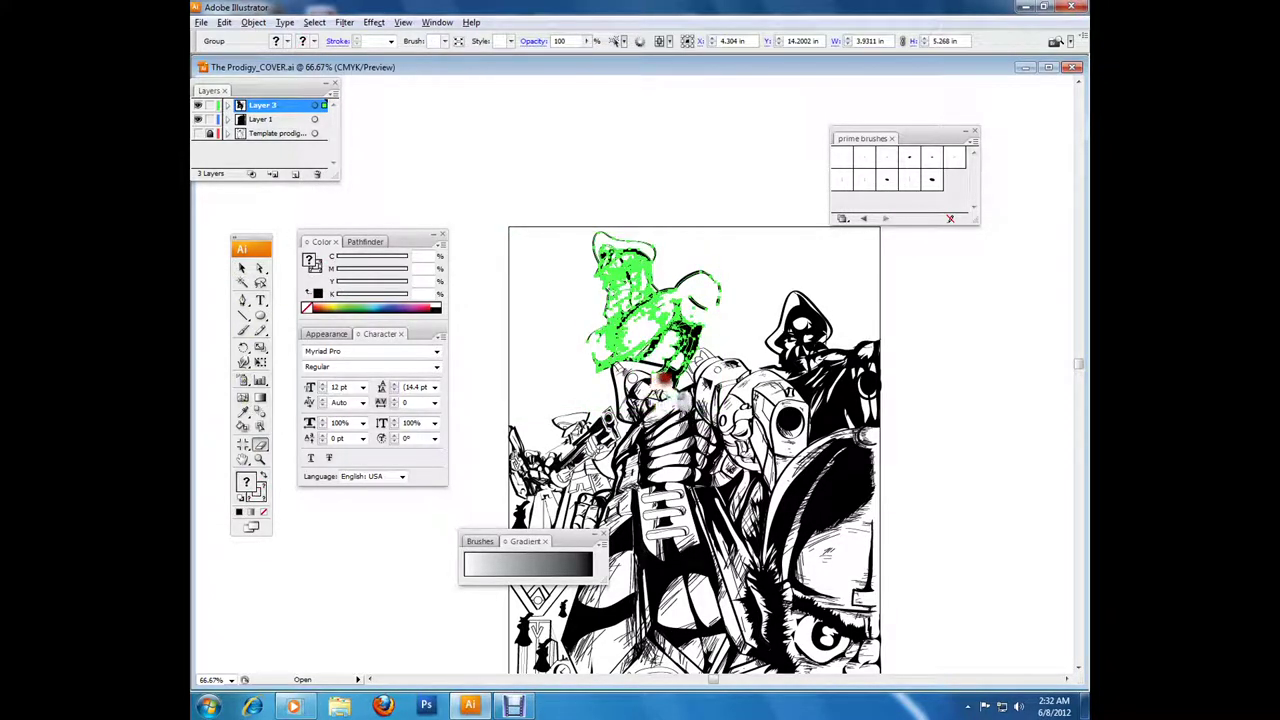
key("ctrl+shift+a")
key("b")
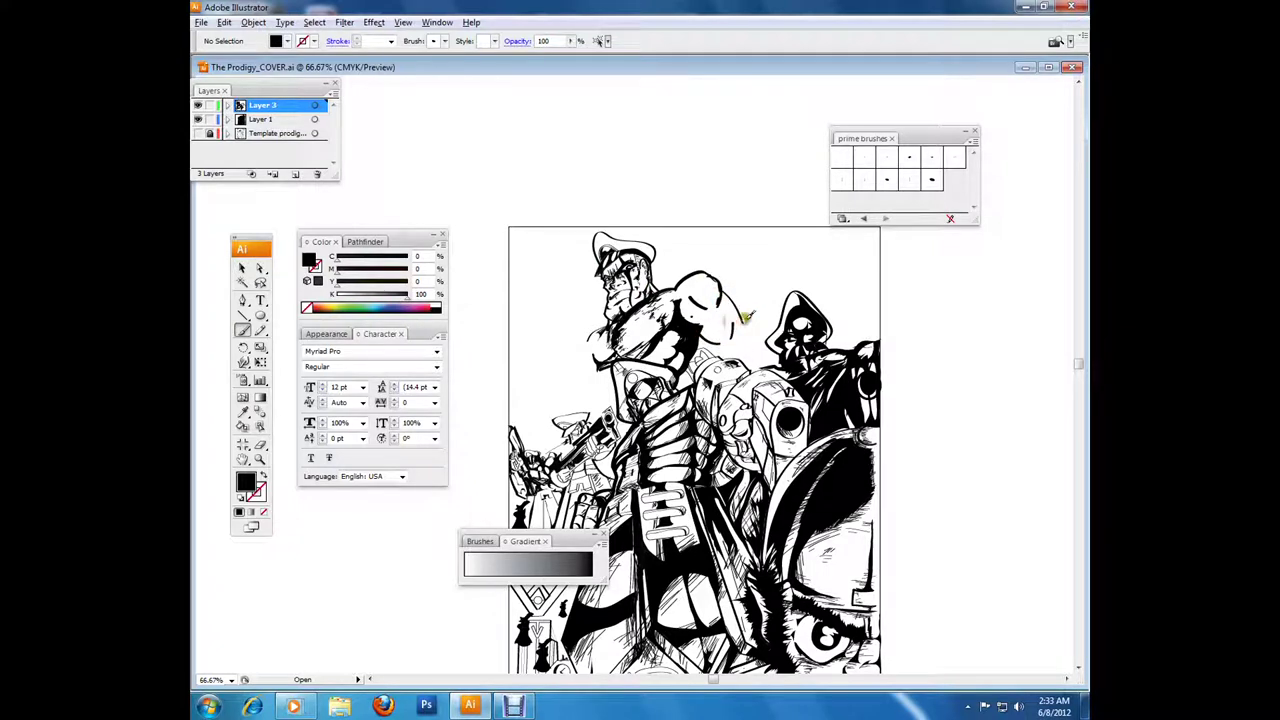
left_click_drag(598, 330, 574, 408)
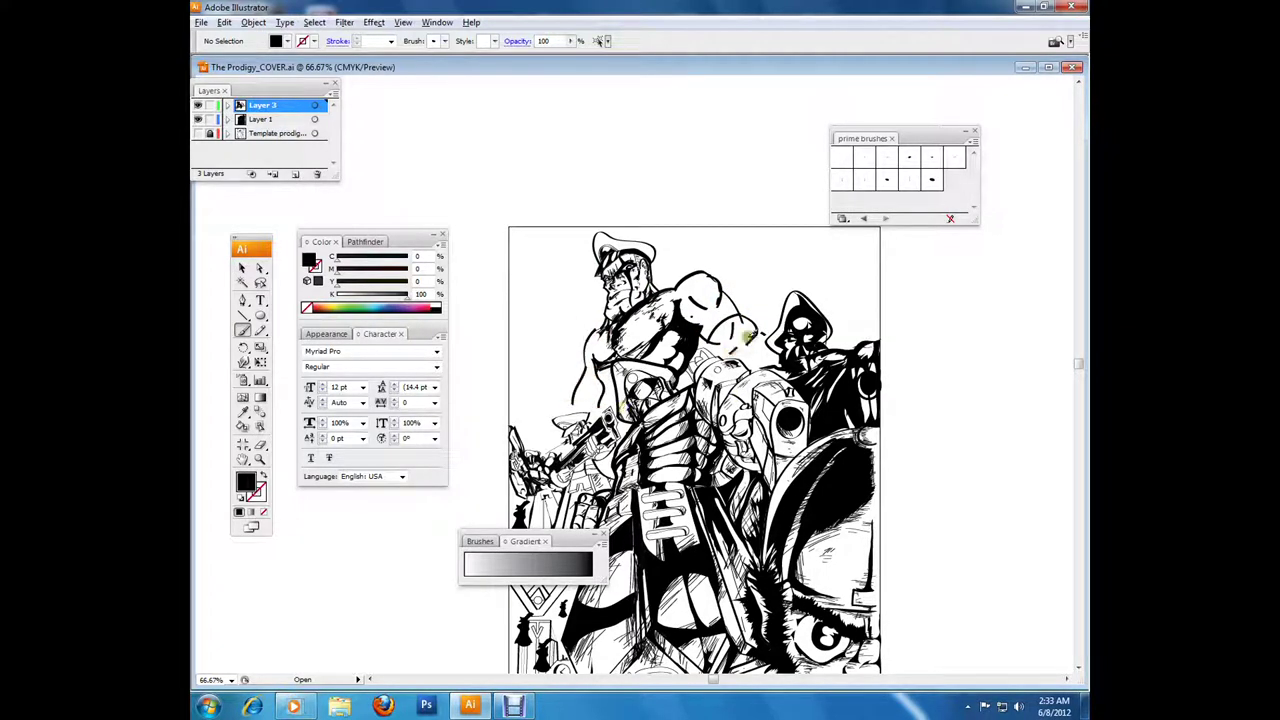
mouse_move(725, 345)
left_mouse_down()
mouse_move(737, 294)
mouse_move(614, 386)
left_mouse_up()
Step: Drop the soldier lower against the left edge and ink a stroke near his head
key("v")
left_click(712, 330)
left_click(666, 320)
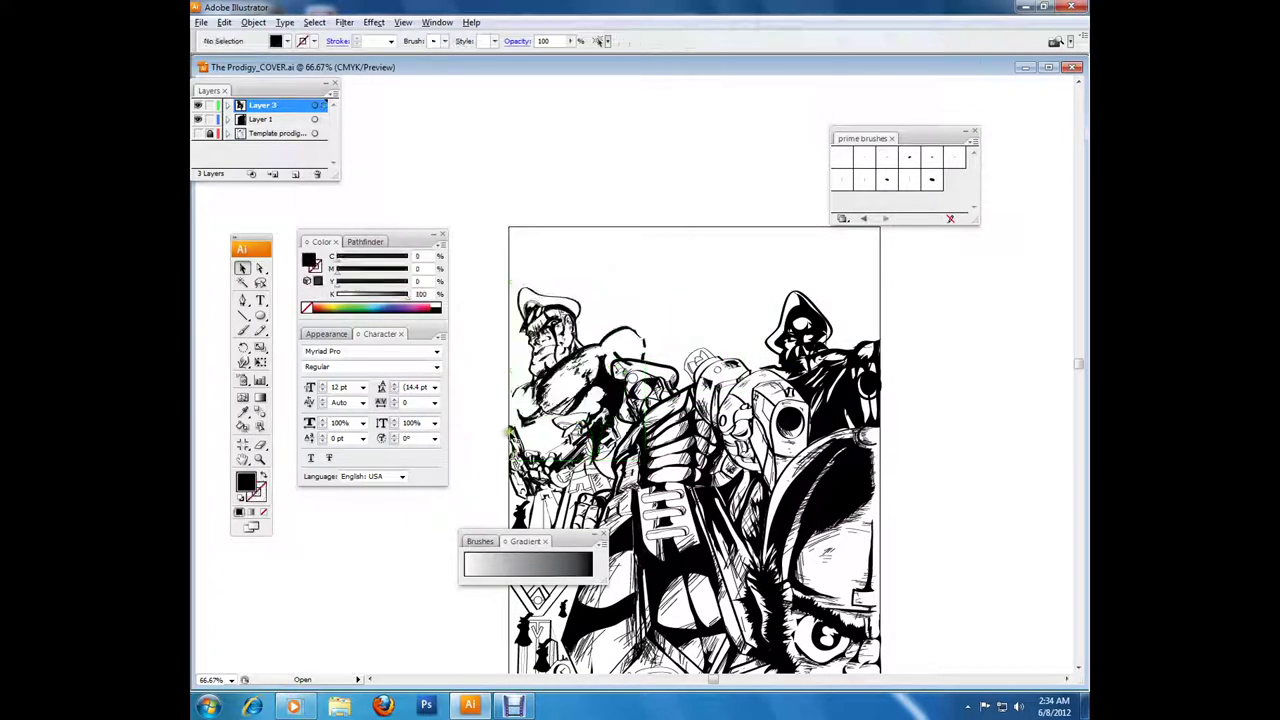
left_click(590, 425)
key("shift+e")
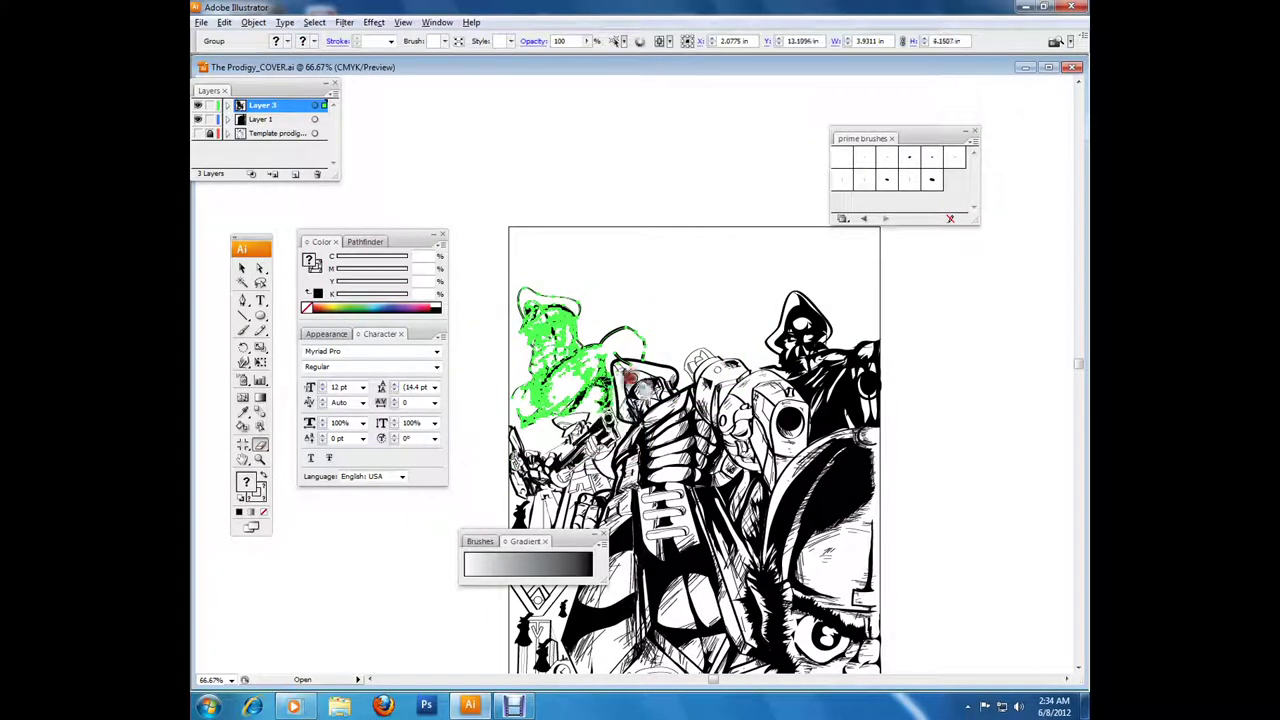
key("v")
key("ctrl+shift+a")
key("b")
mouse_move(640, 318)
left_mouse_down()
mouse_move(679, 316)
mouse_move(665, 328)
left_mouse_up()
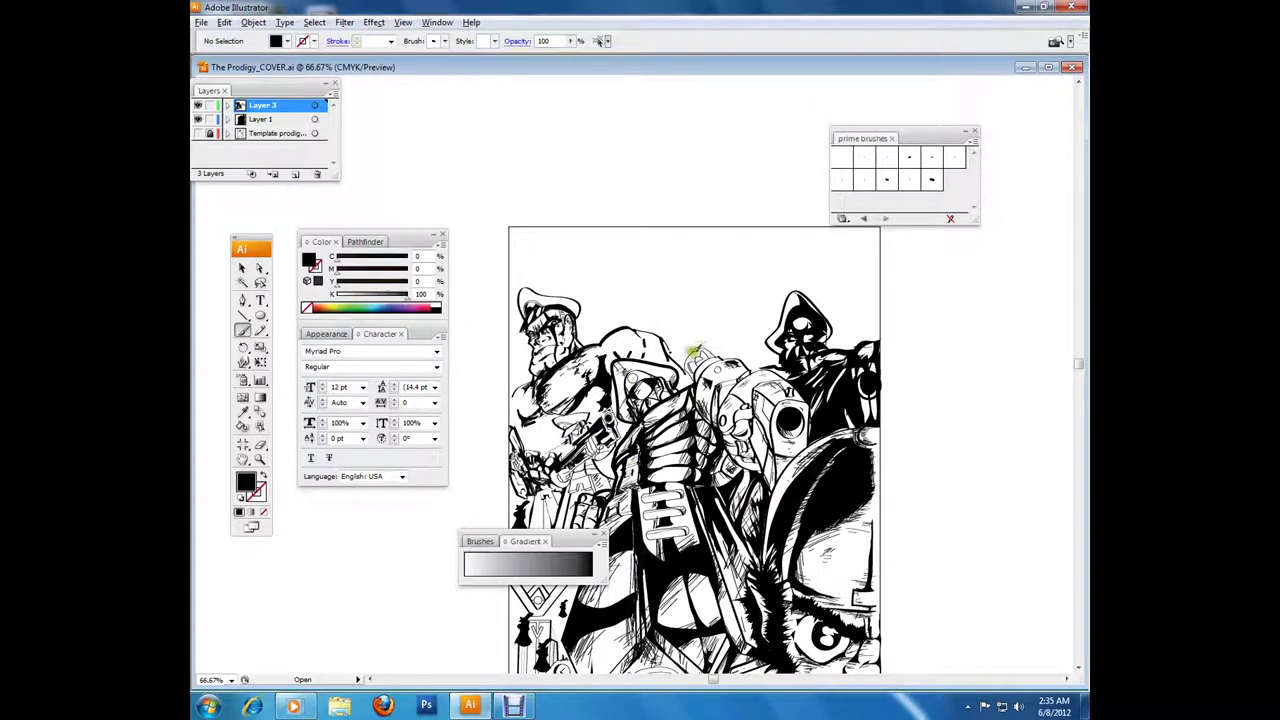
scroll(505, 300, "down", 5)
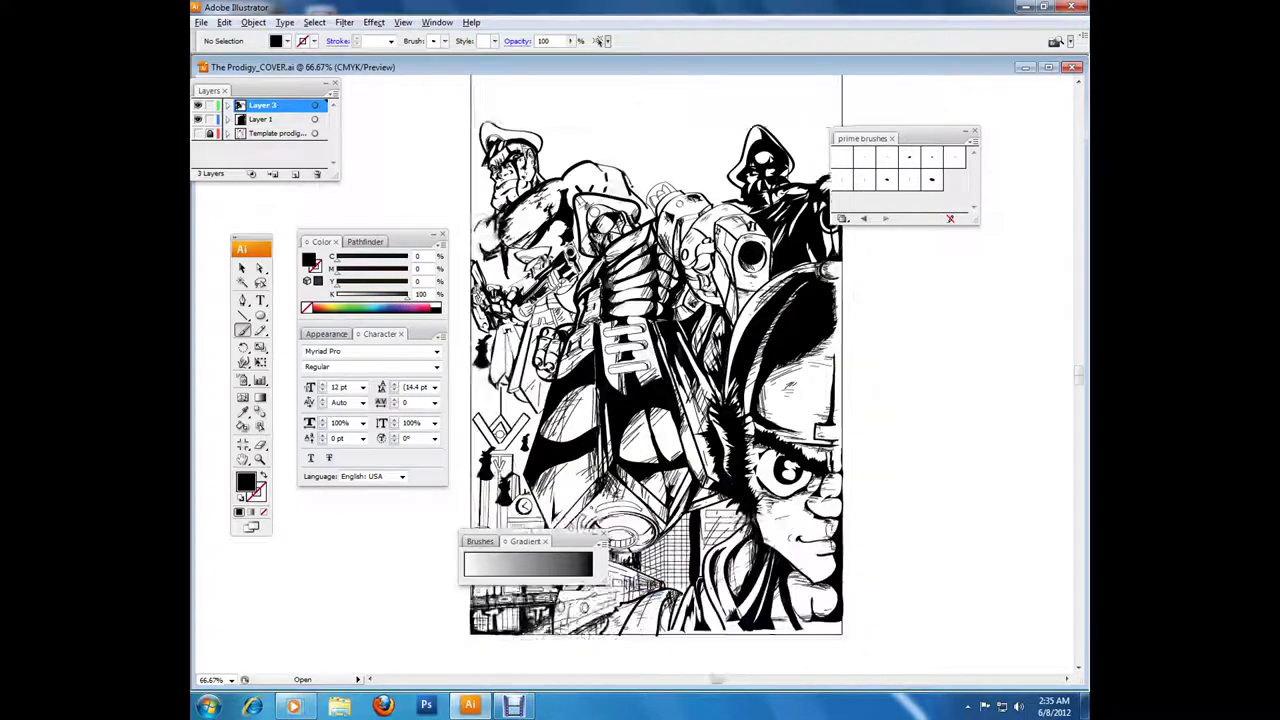
Step: Paint a vertical ink stroke along the cover's right edge beside the boy's face
key("ctrl+minus")
key("ctrl+minus")
key("ctrl+plus")
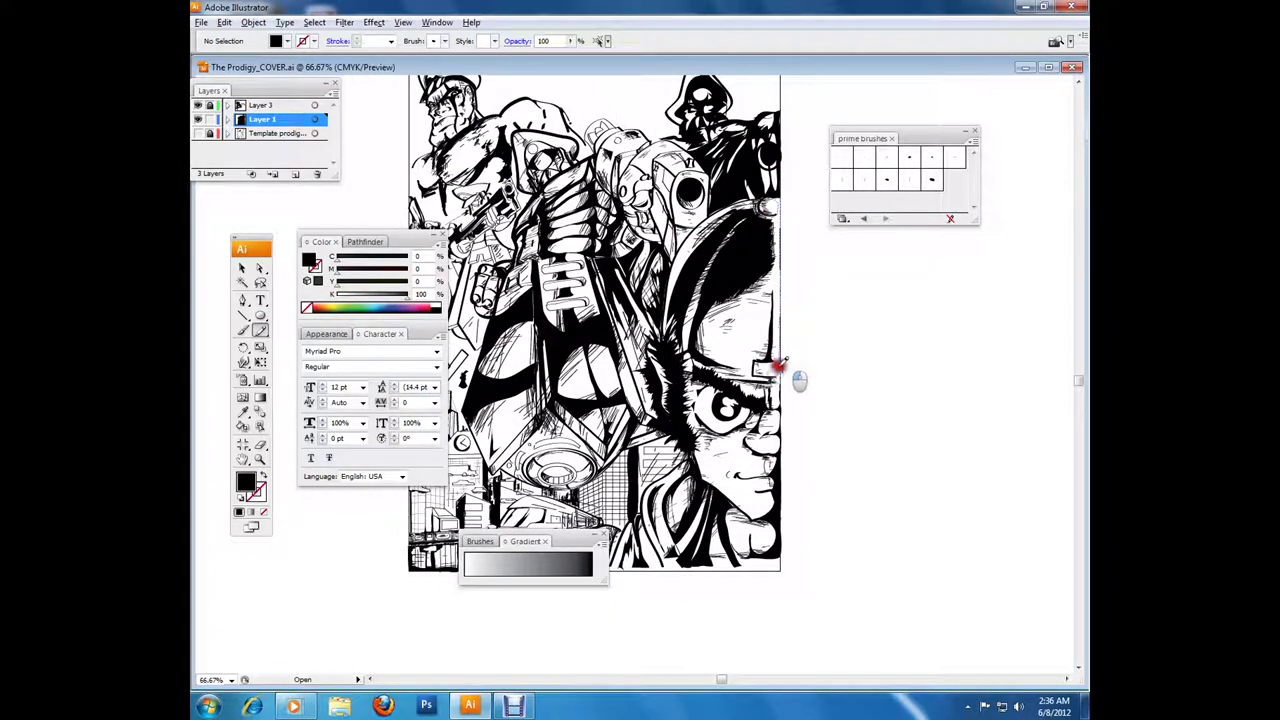
left_click_drag(770, 200, 772, 455)
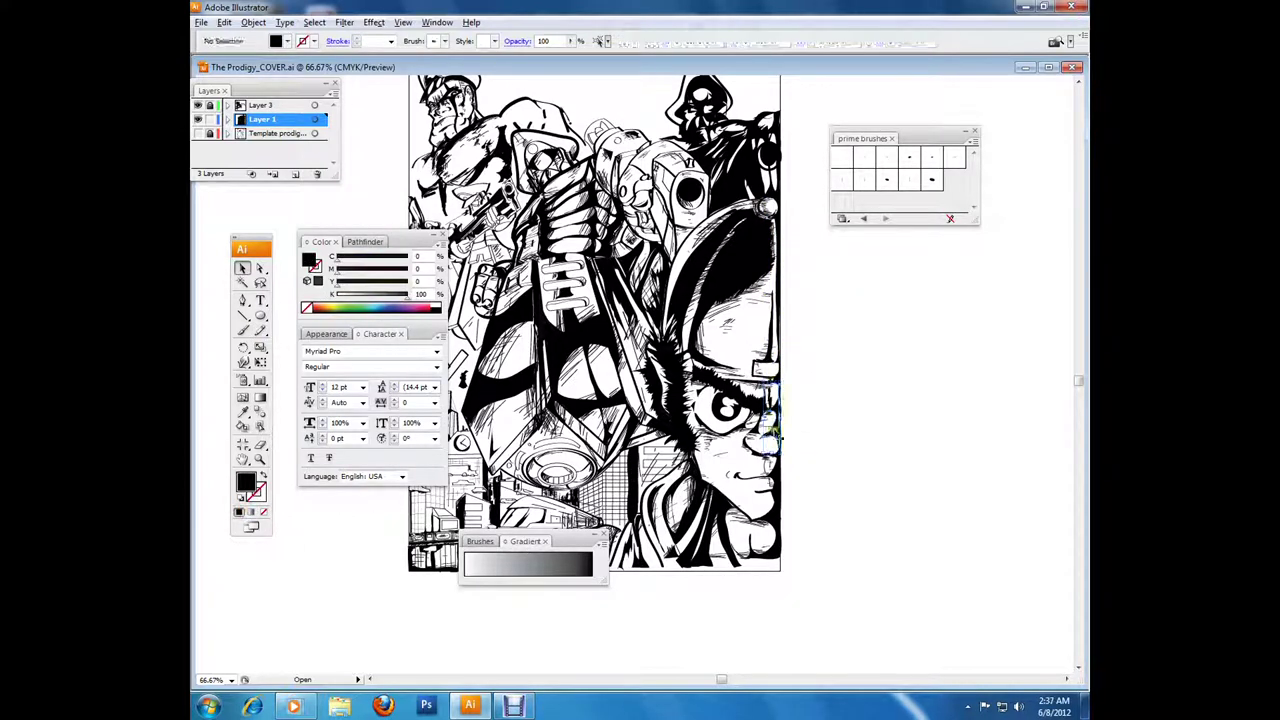
left_click(260, 268)
left_click(805, 412)
Step: Set the stroke colour to None
key("b")
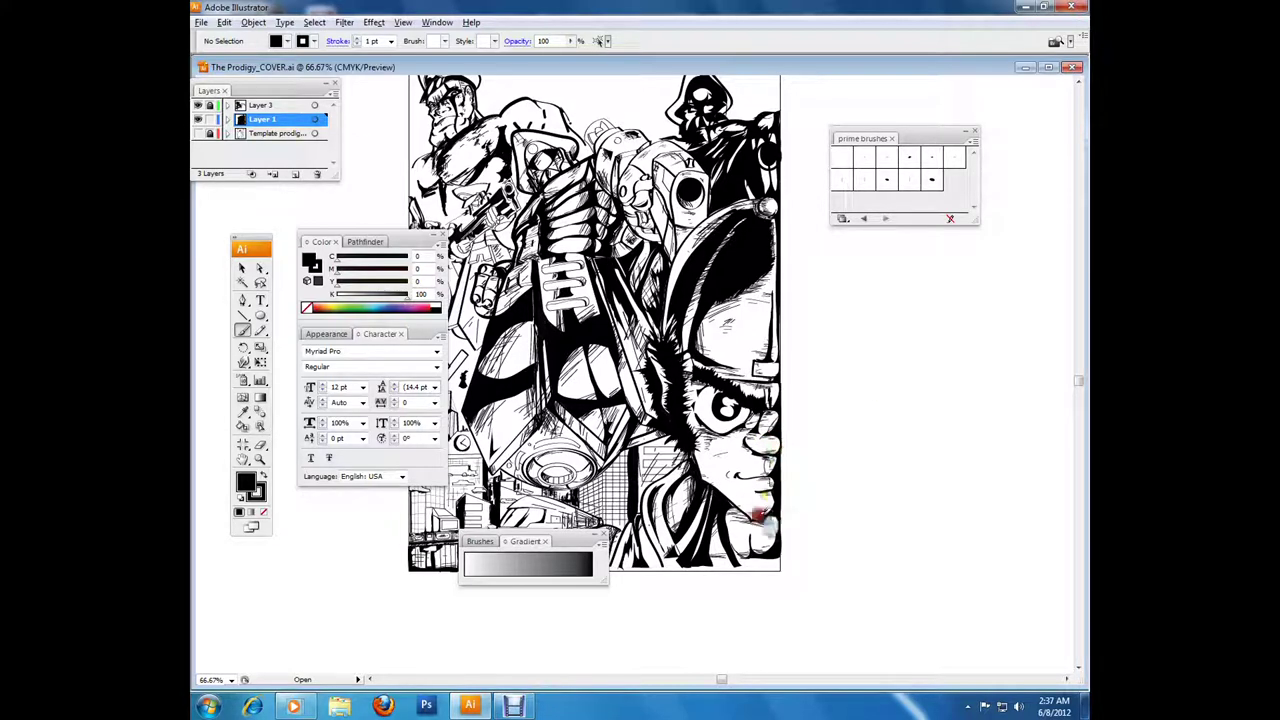
key("n")
key("v")
key("x")
key("slash")
Step: Select and check the paths along the artwork's bottom edge, undoing one change
scroll(948, 502, "down", 3)
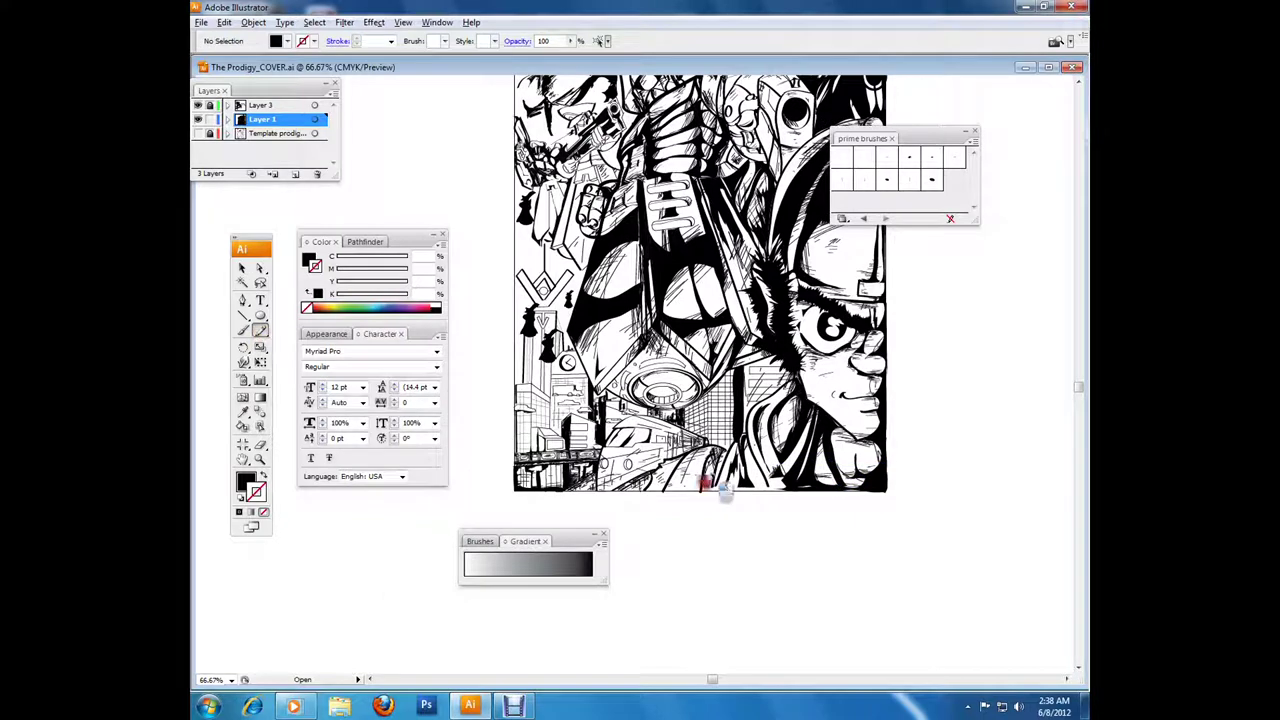
left_click(730, 490)
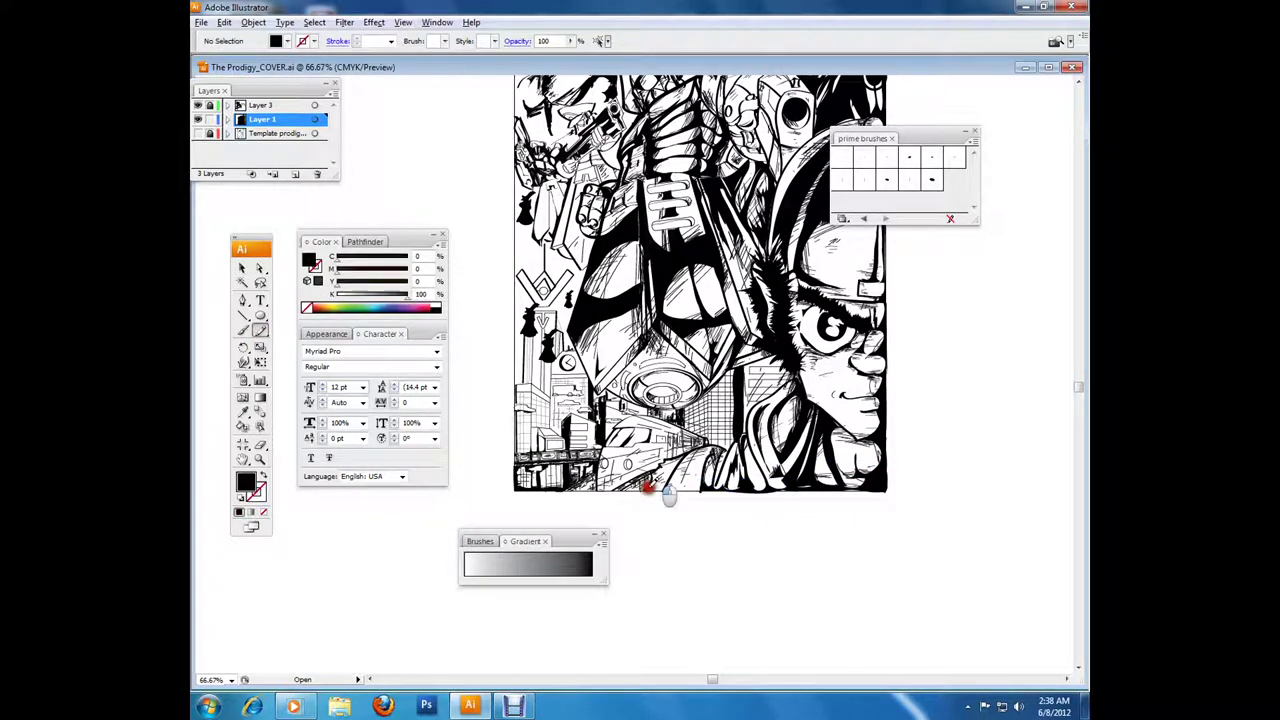
left_click(449, 541)
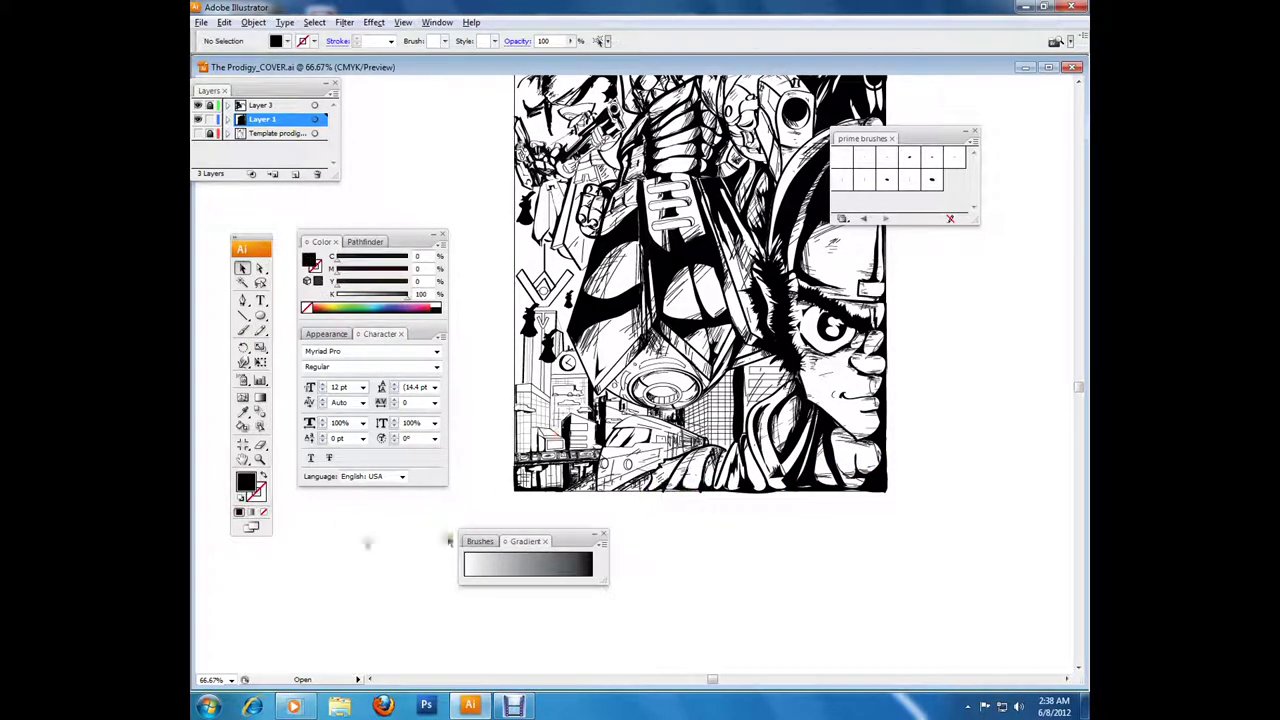
key("ctrl+z")
left_click(672, 490)
key("ctrl+shift+a")
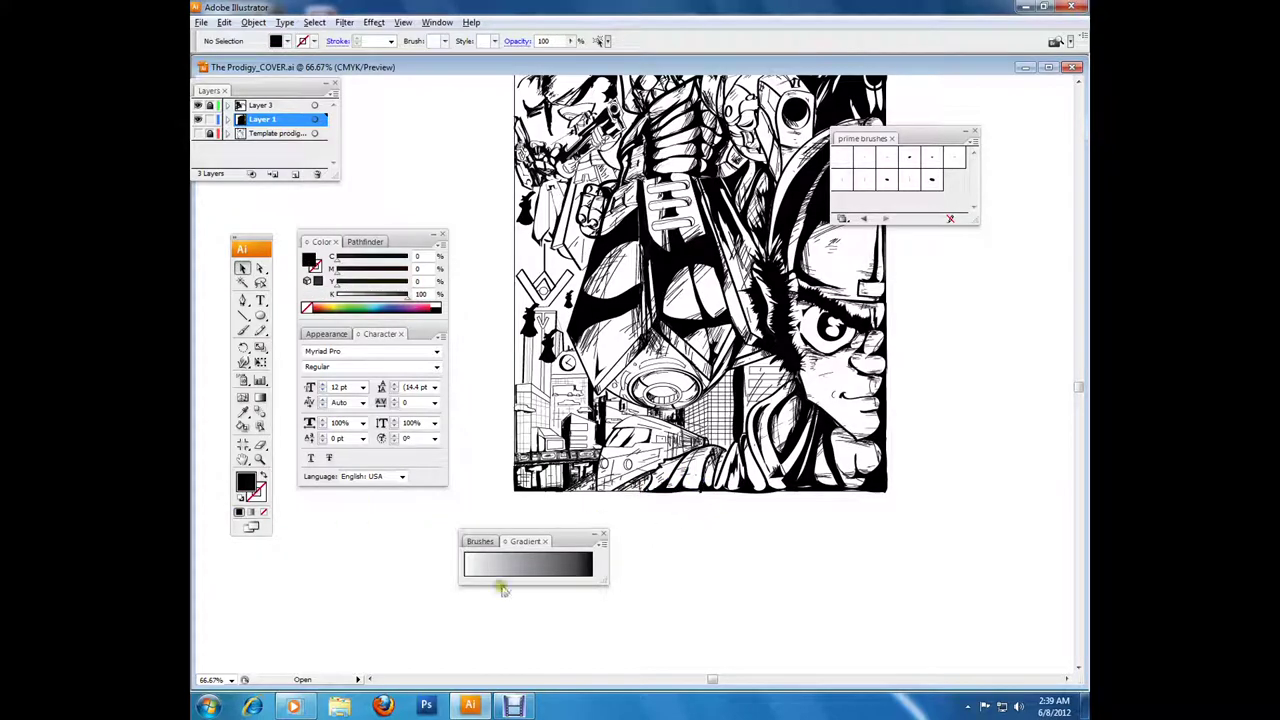
scroll(636, 349, "up", 10)
key("n")
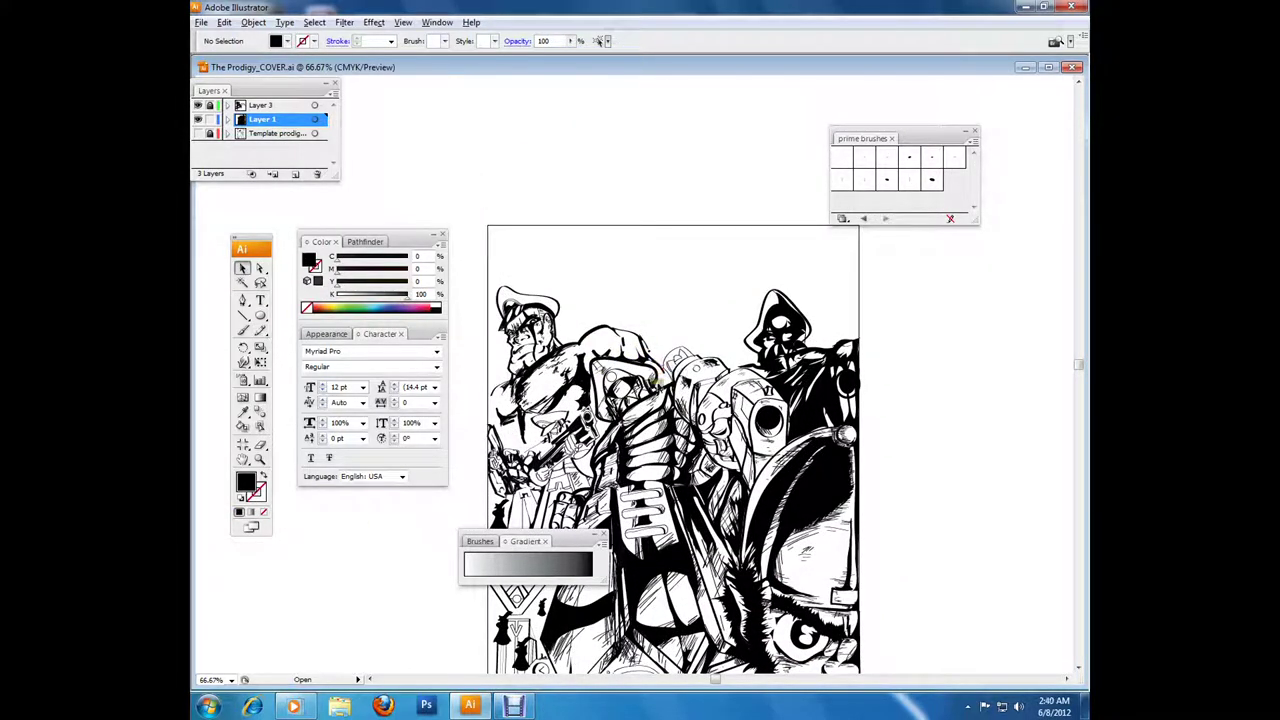
Step: Lock Layer 1 and make Layer 3 the active layer
key("v")
scroll(660, 370, "down", 5)
scroll(680, 370, "up", 2)
key("n")
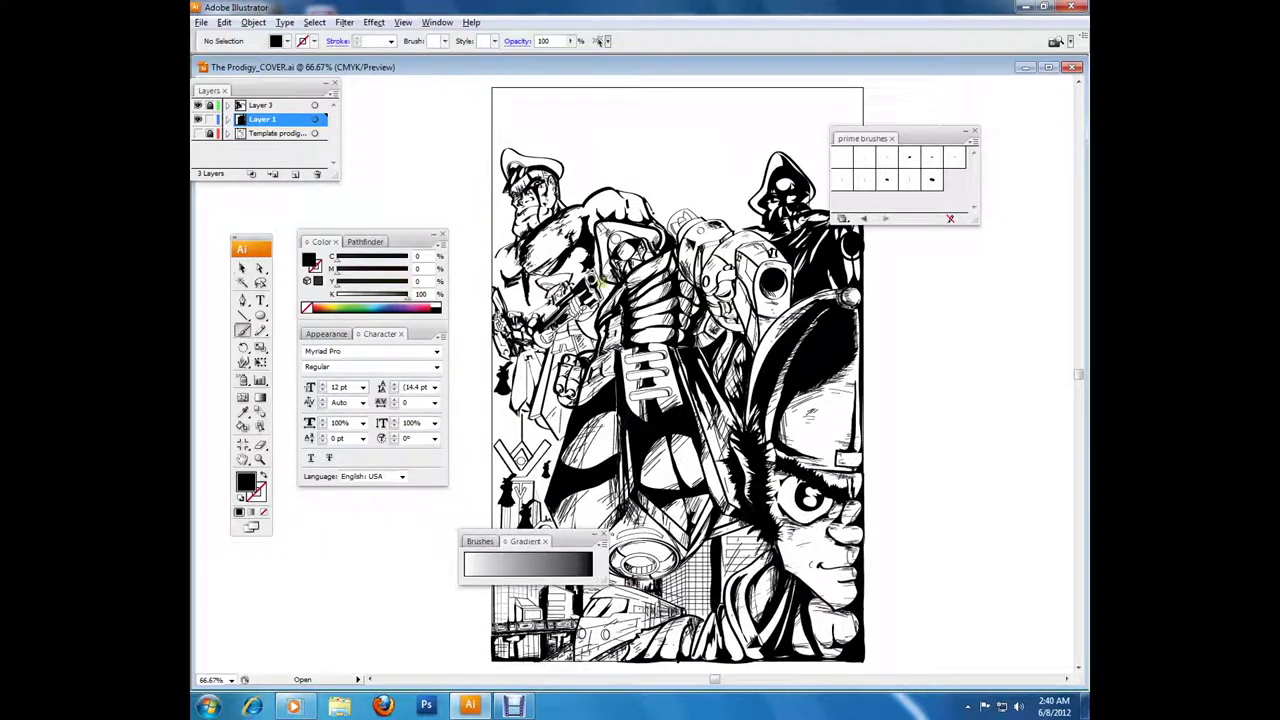
left_click_drag(210, 105, 210, 119)
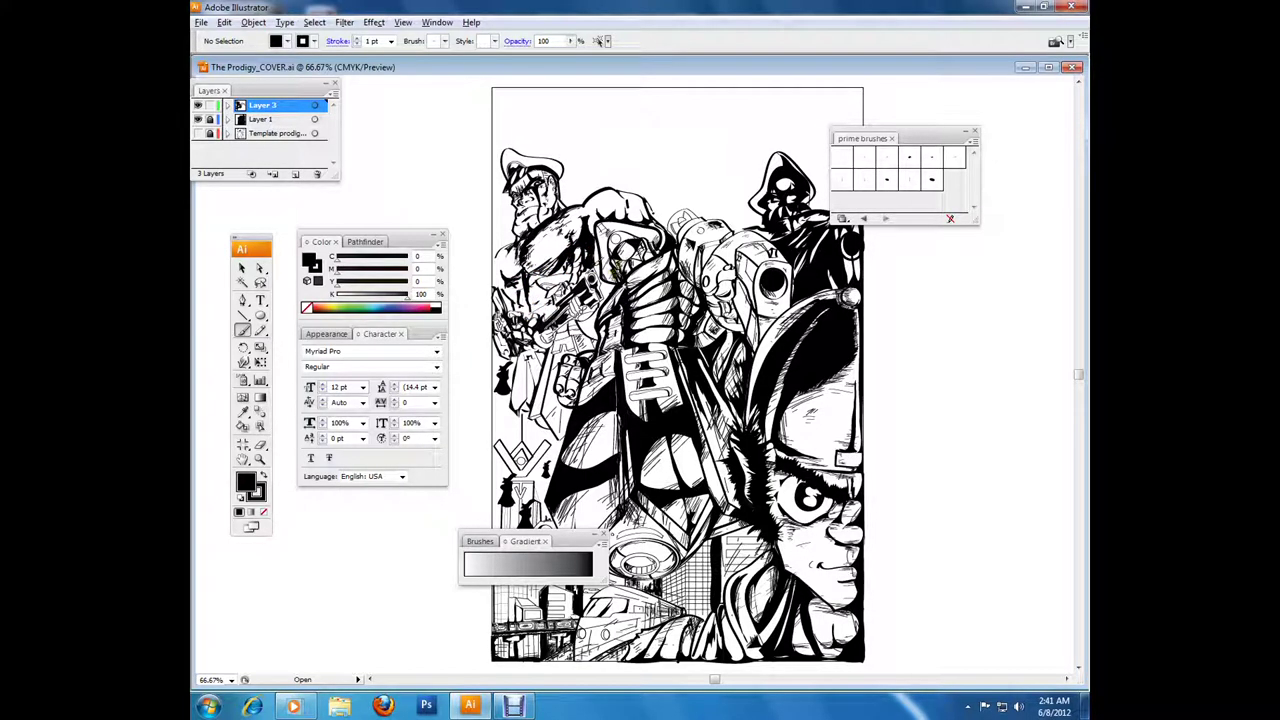
Step: Zoom out to 50% and save the cover file
key("ctrl+minus")
left_click(201, 22)
left_click(222, 68)
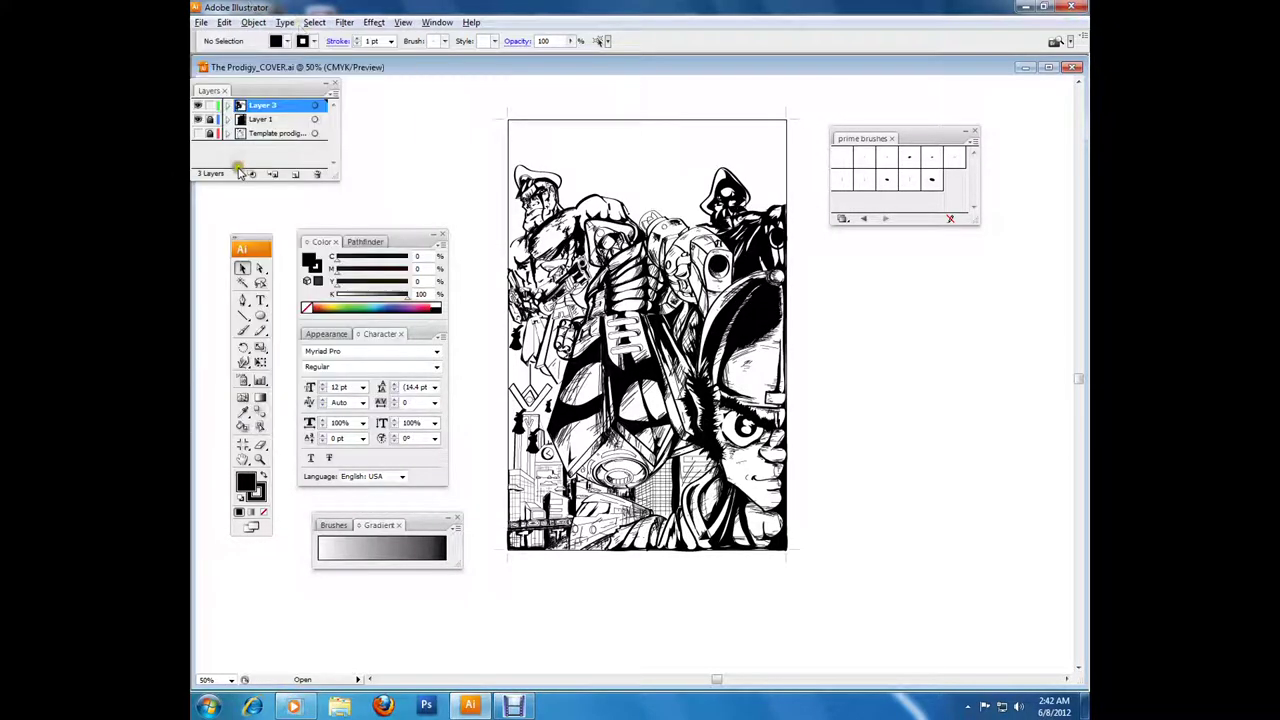
key("ctrl+s")
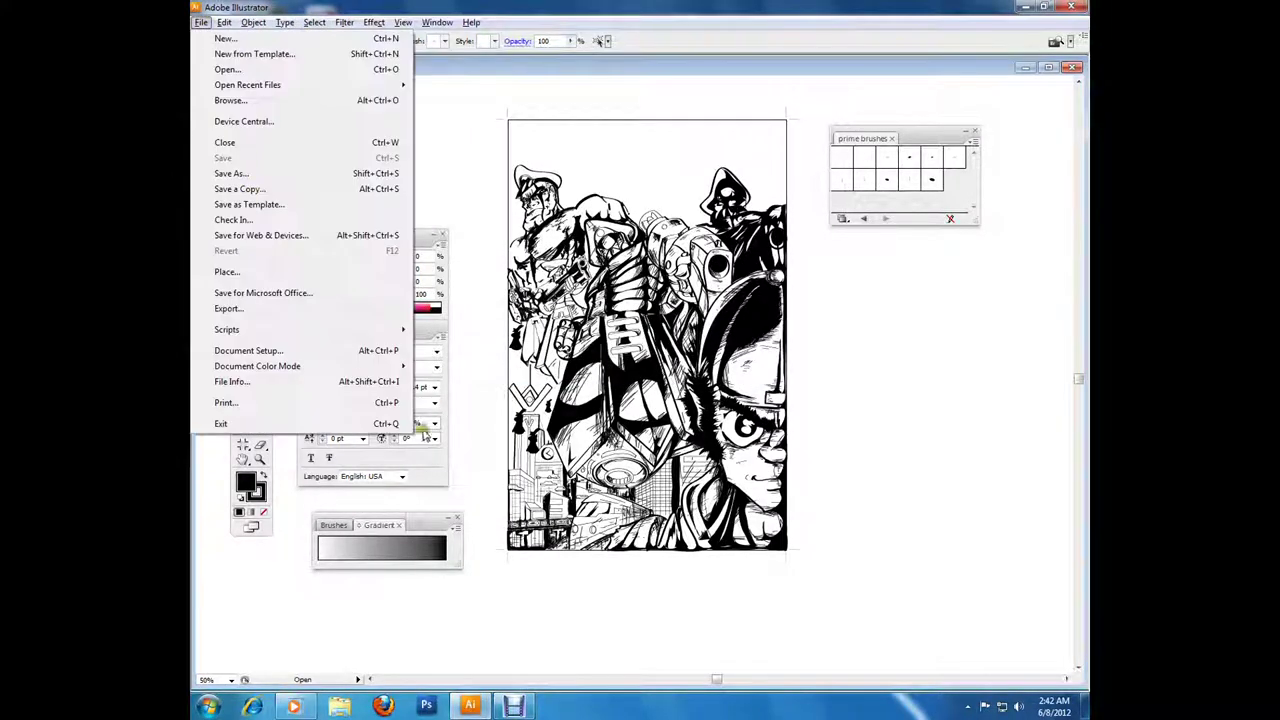